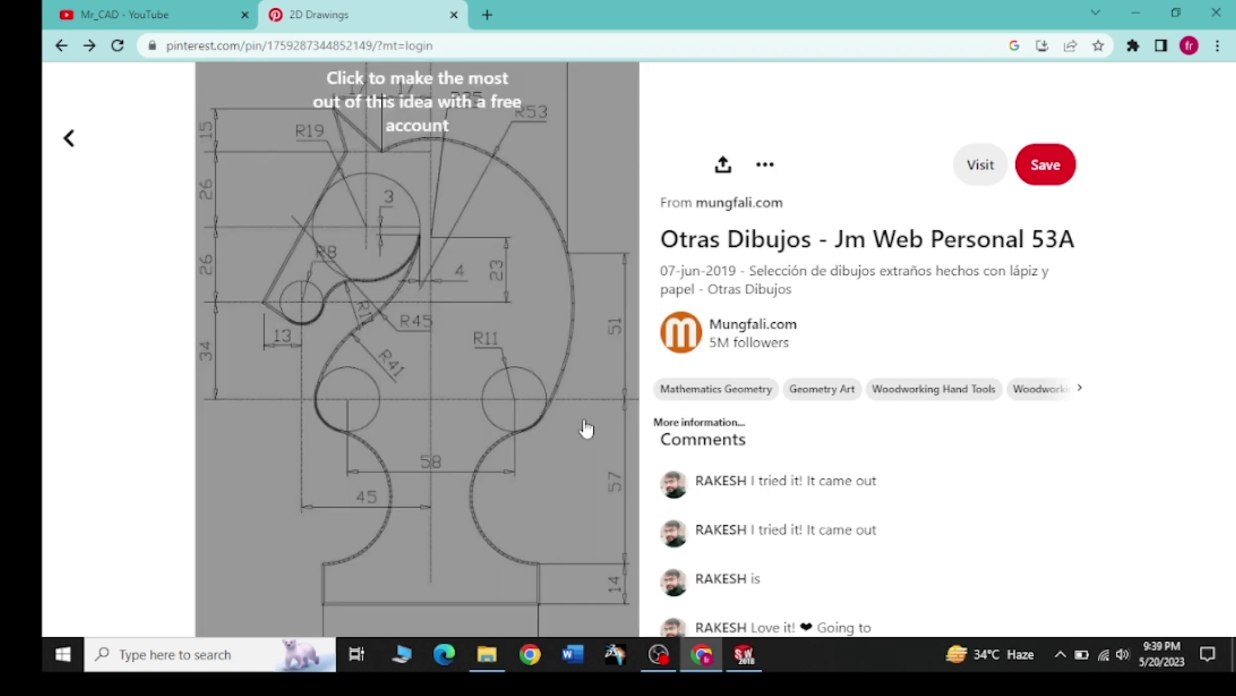
Step: Scroll the Pinterest pin down to the knight drawing's base, then switch to the SOLIDWORKS part
scroll(586, 428, "down", 1)
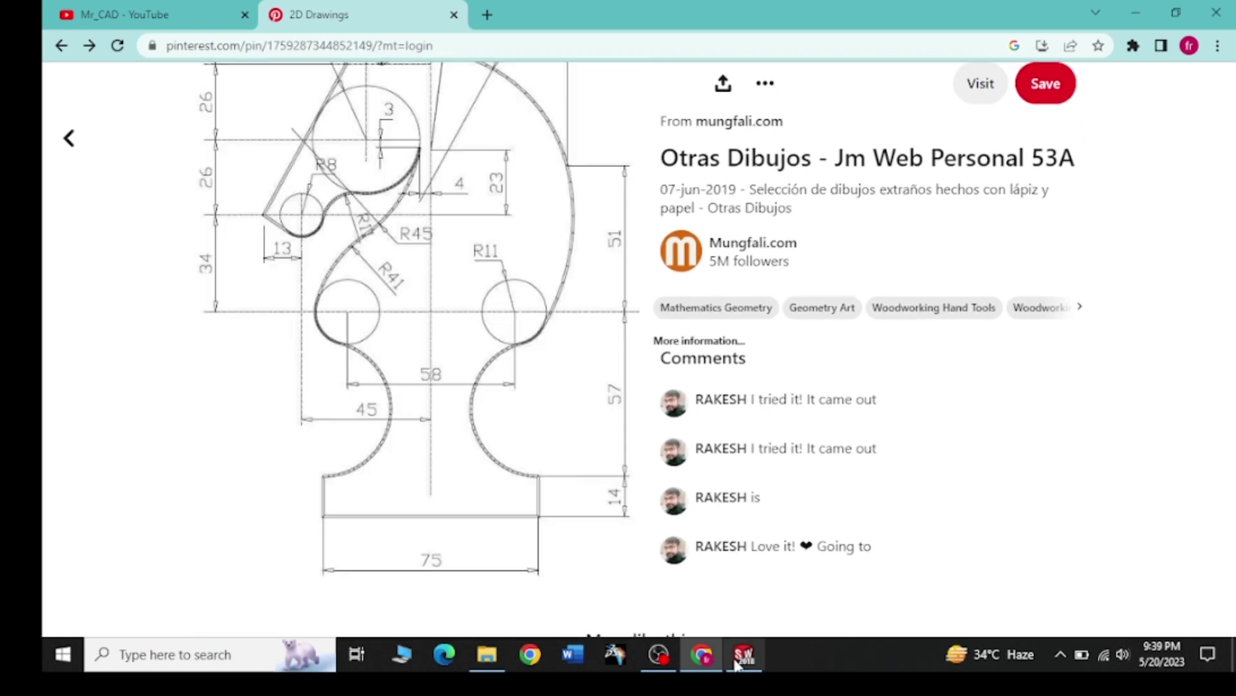
left_click(744, 654)
Step: Start a sketch on the Front Plane viewed normal to, abandoning a first midpoint-line attempt
left_click(118, 112)
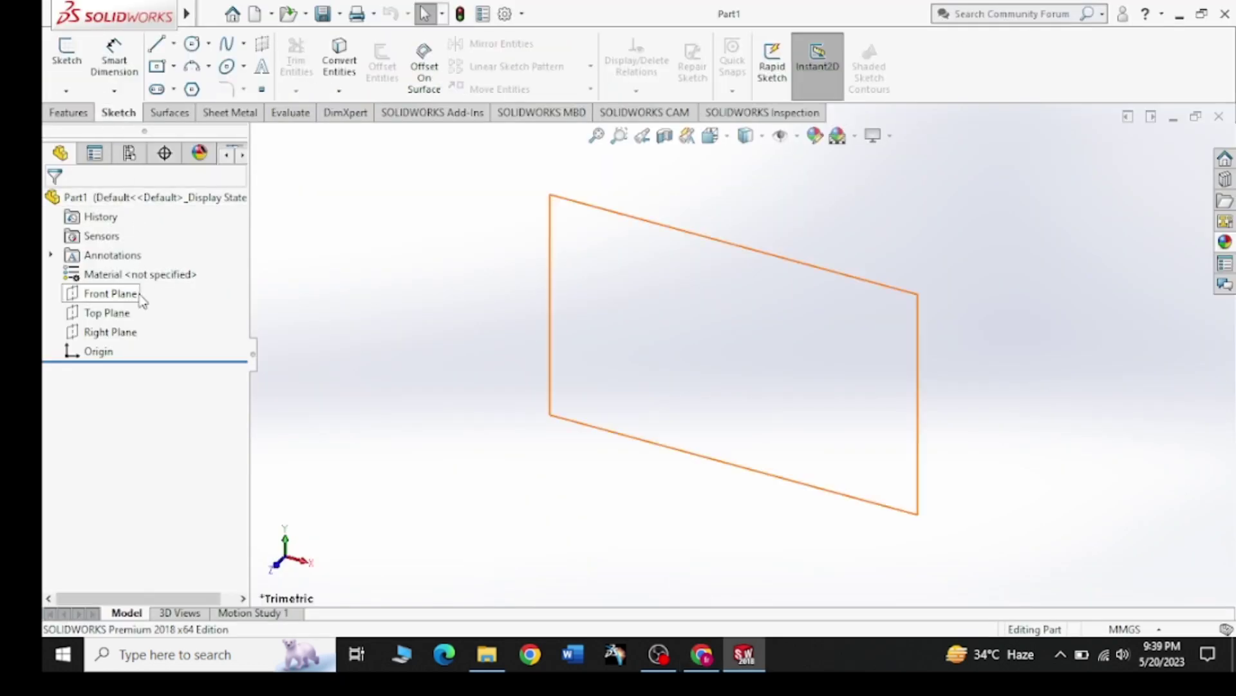
left_click(110, 293)
left_click(217, 269)
left_click(173, 44)
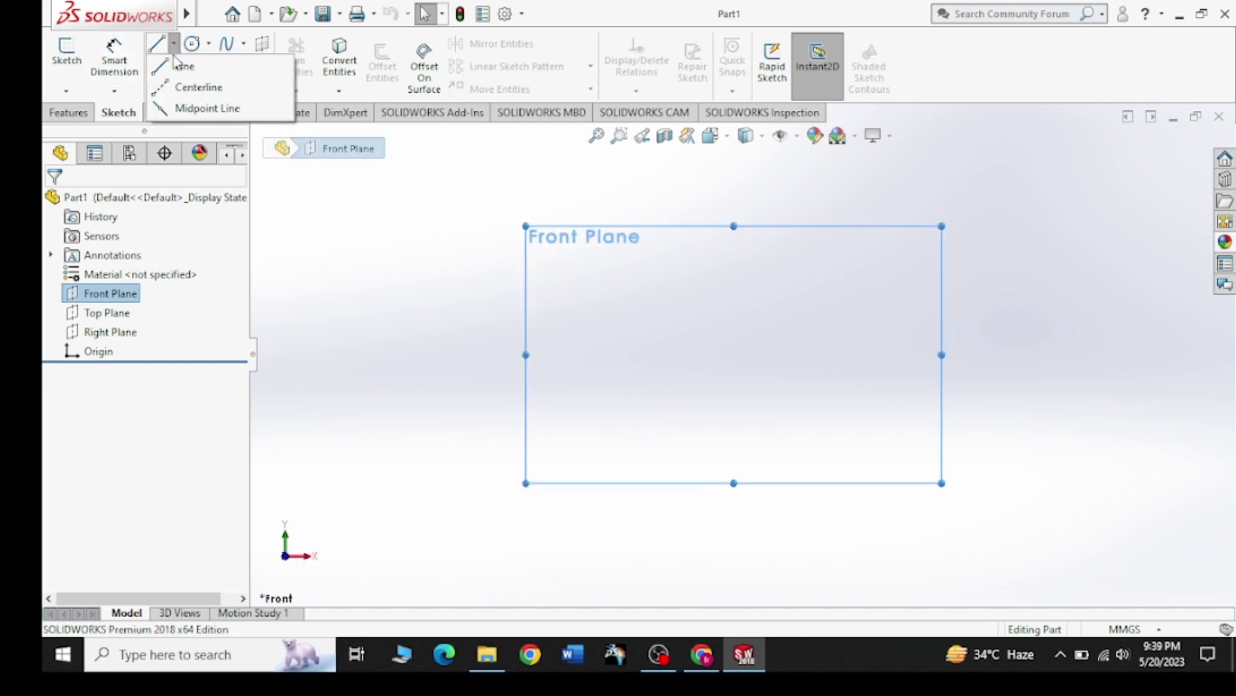
left_click(194, 108)
left_click(731, 354)
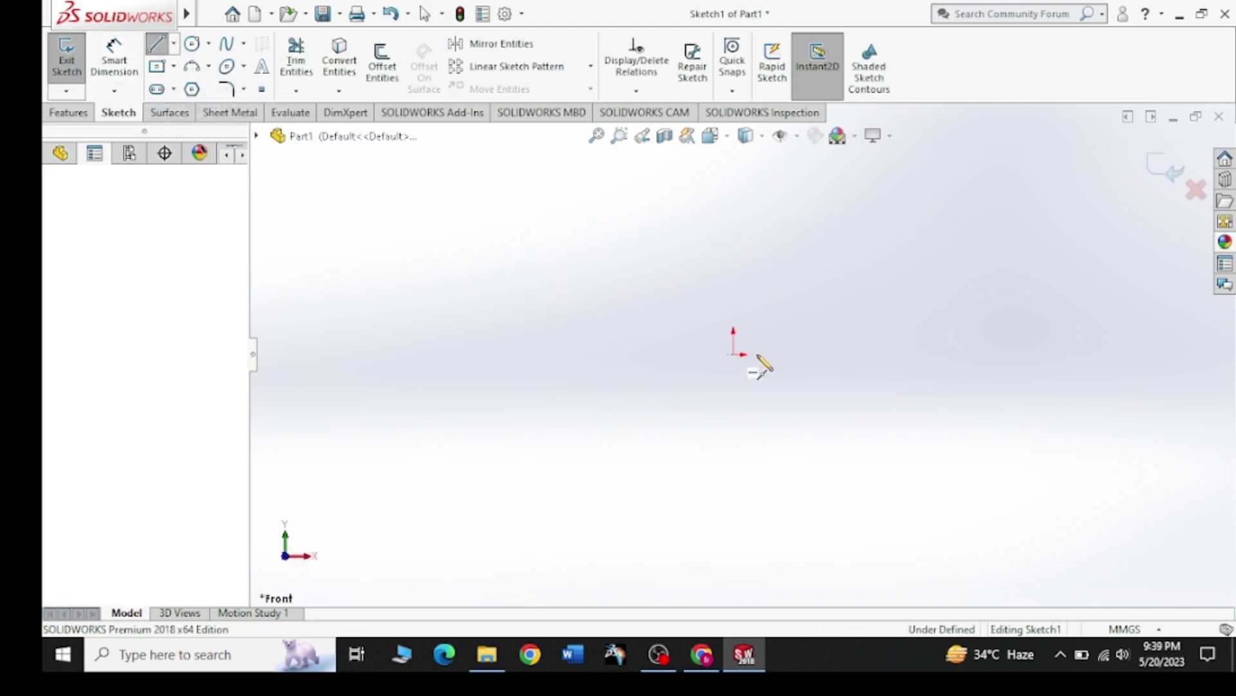
right_click(776, 394)
left_click(798, 412)
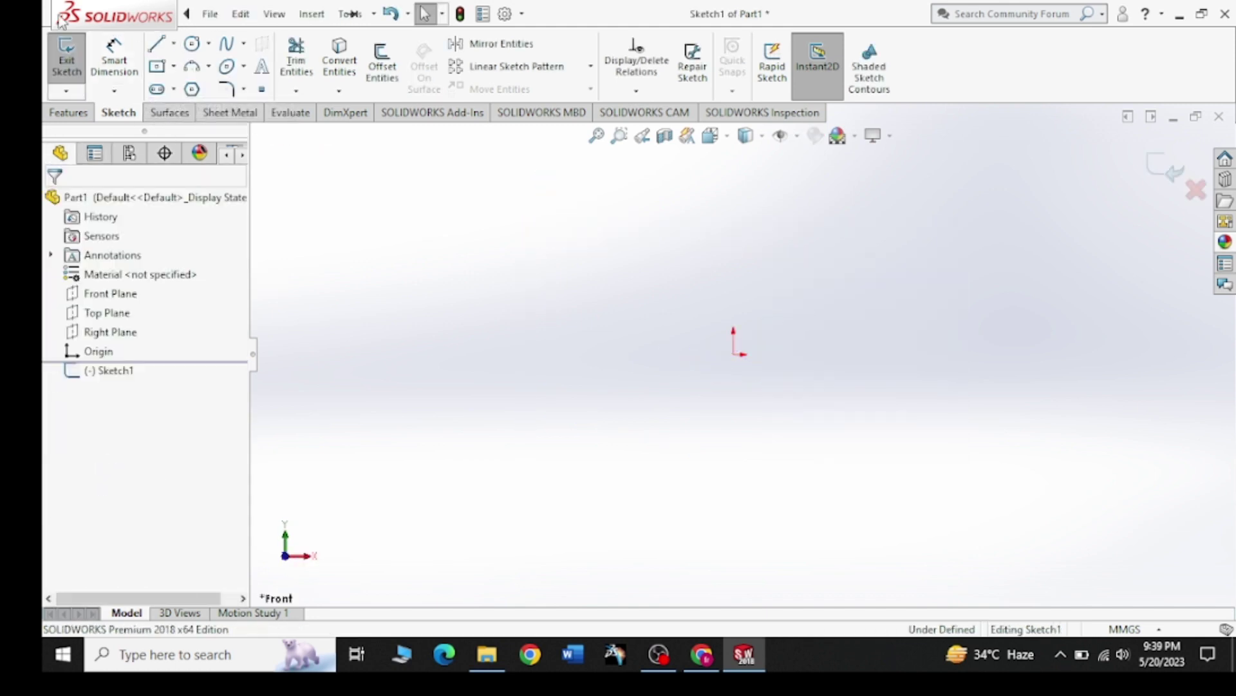
Step: Draw a horizontal base line with its midpoint on the origin
left_click(173, 43)
left_click(196, 107)
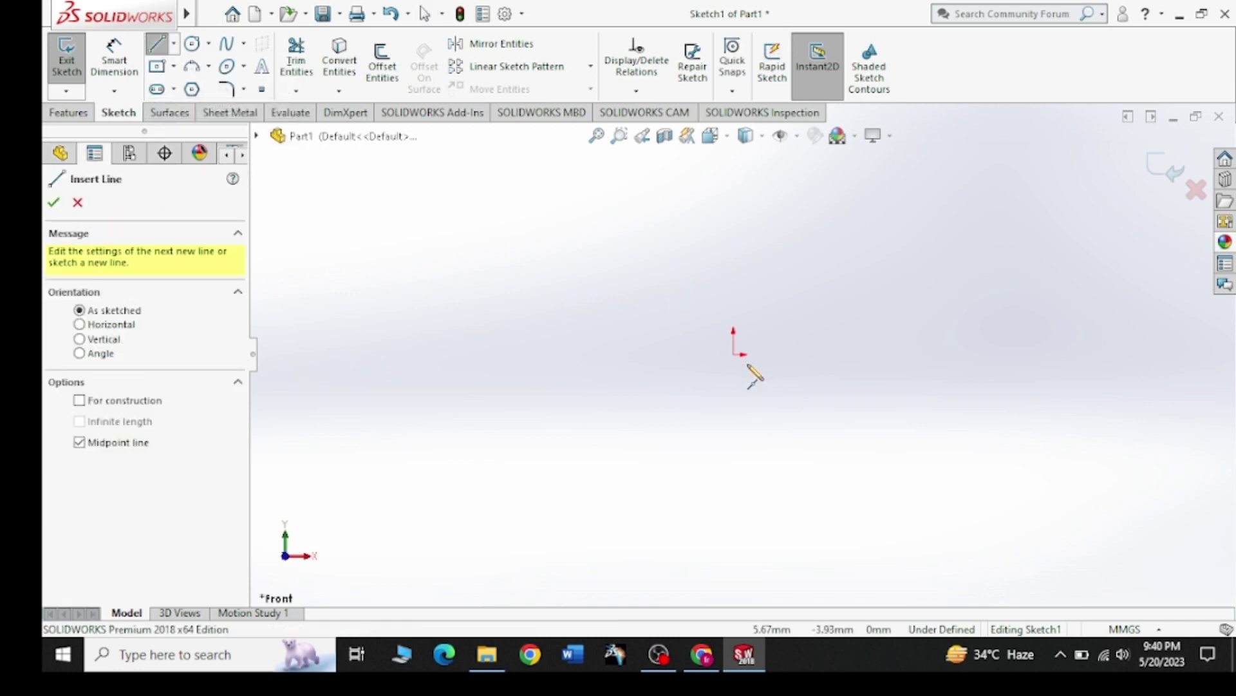
left_click(733, 353)
left_click(851, 353)
right_click(859, 299)
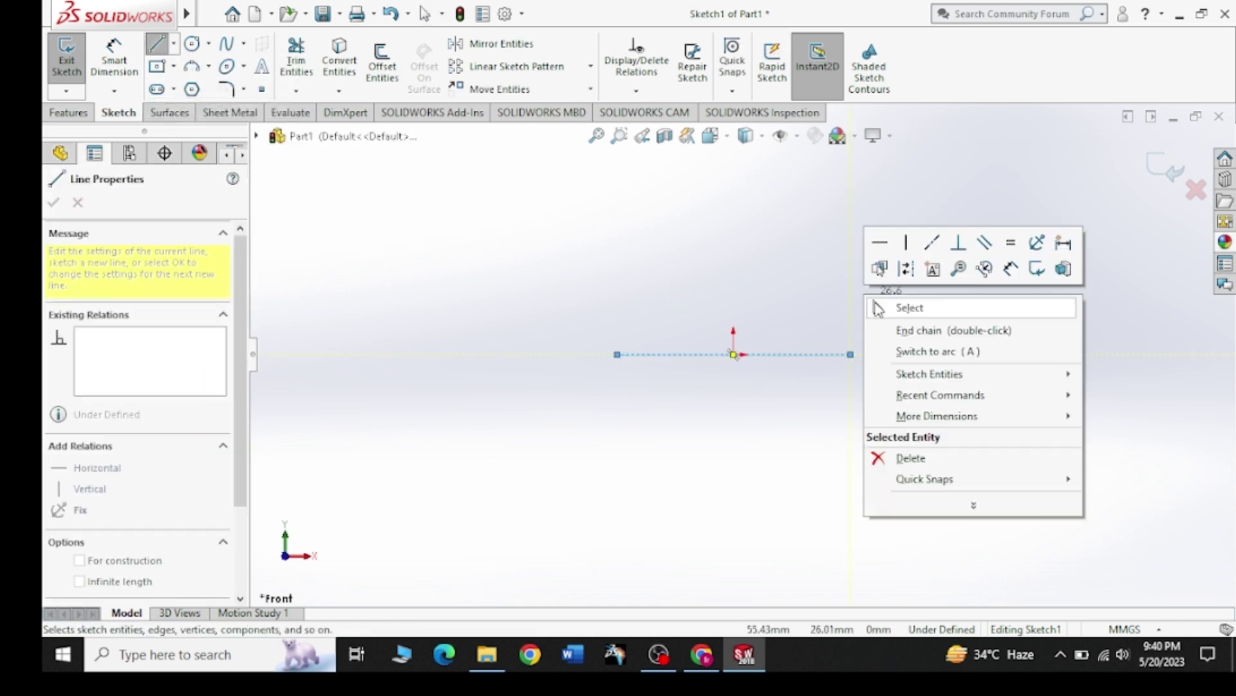
left_click(889, 306)
Step: Draw a short vertical line up from the base line's right end
left_click(156, 44)
left_click(851, 353)
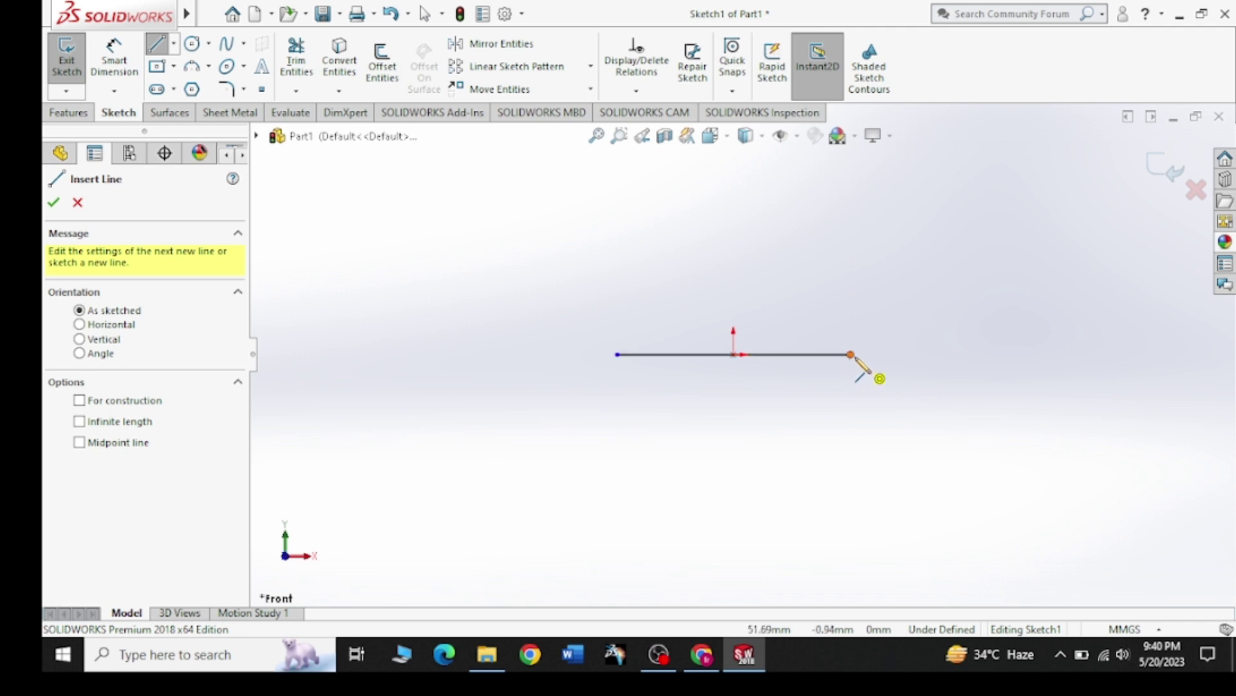
double_click(851, 305)
key("Escape")
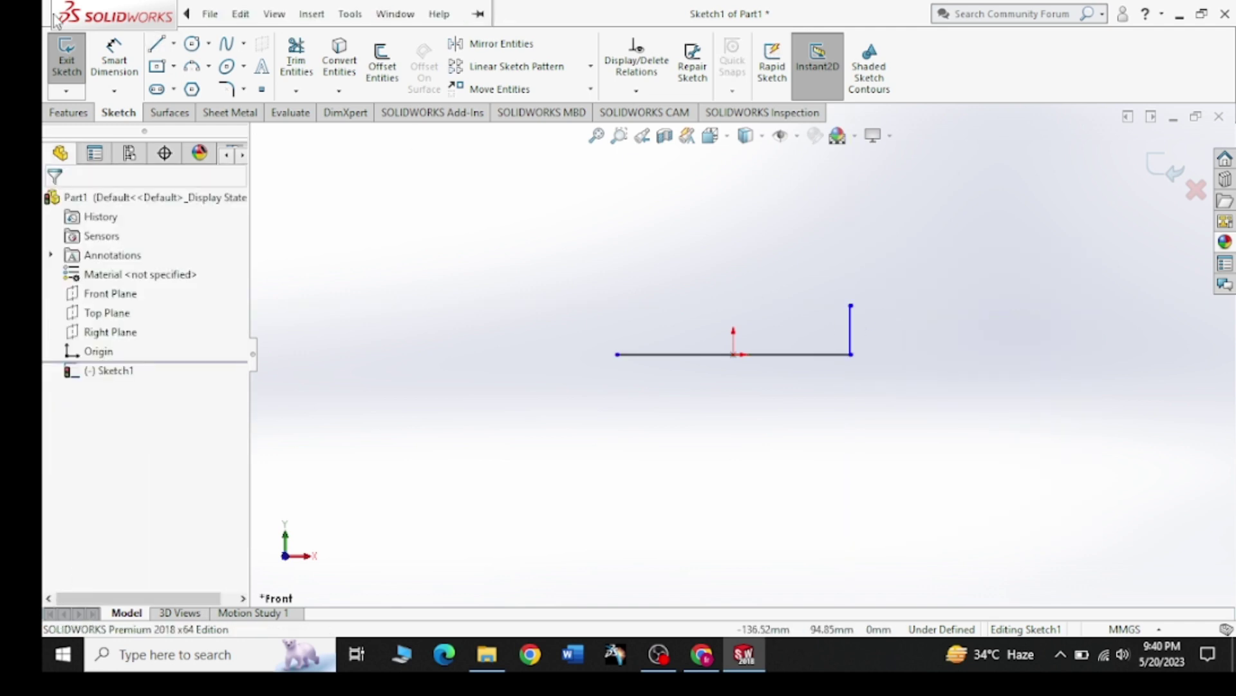
Step: Dimension the base line to 75 mm and the vertical line to 14 mm
left_click(114, 61)
left_click(708, 354)
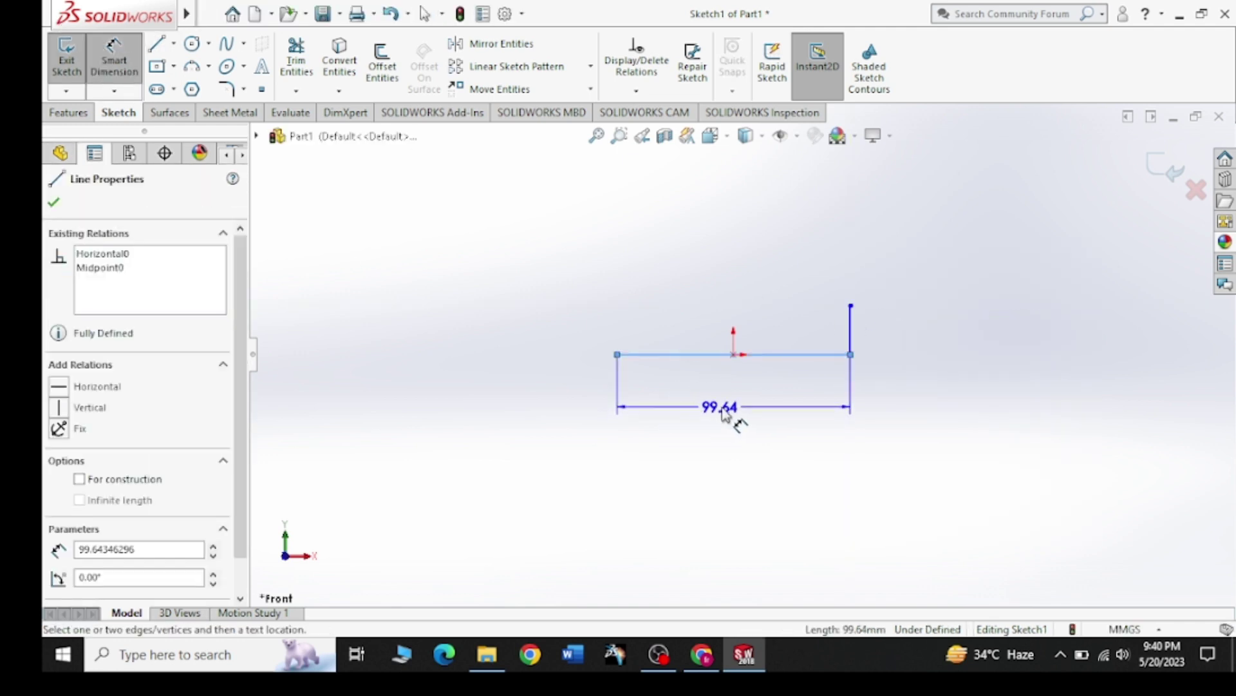
left_click(725, 412)
type("75")
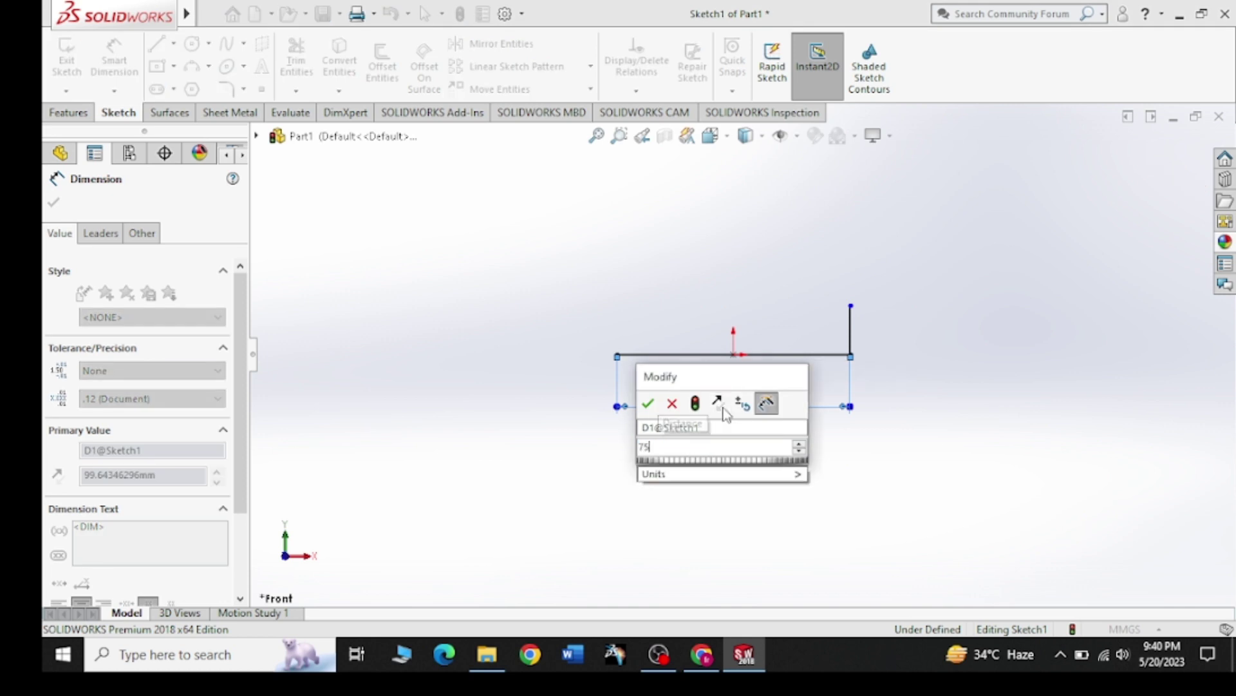
key("Return")
left_click(851, 342)
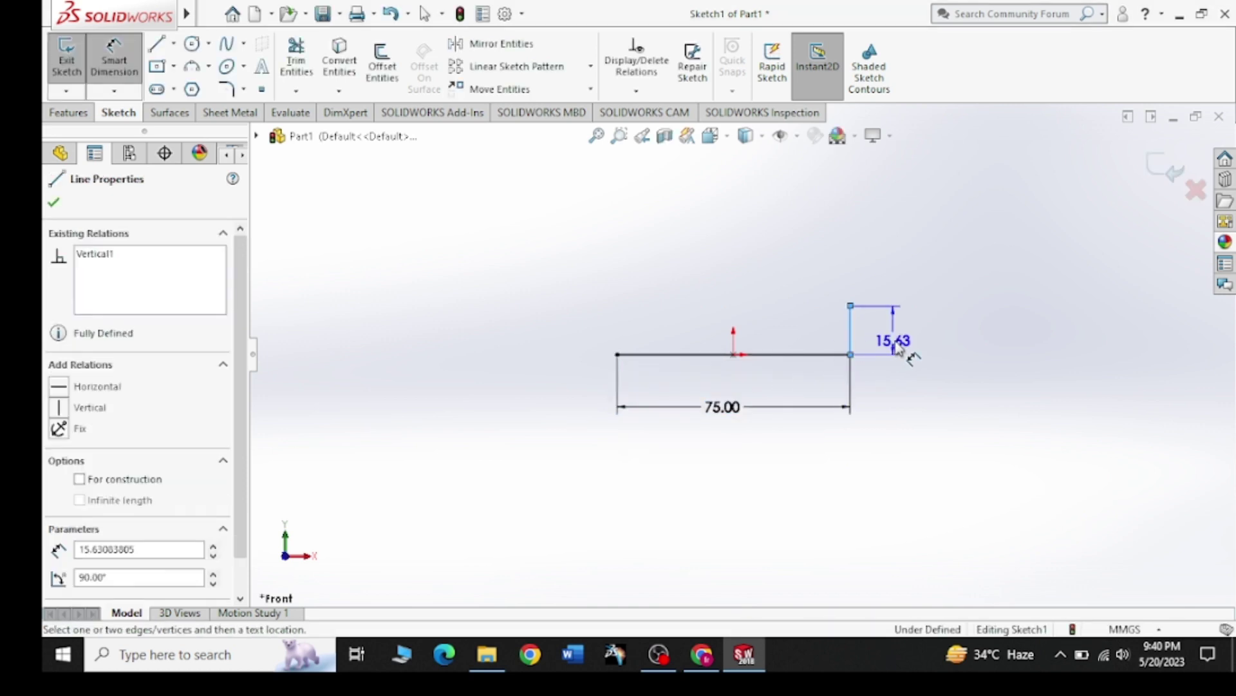
left_click(915, 341)
type("14")
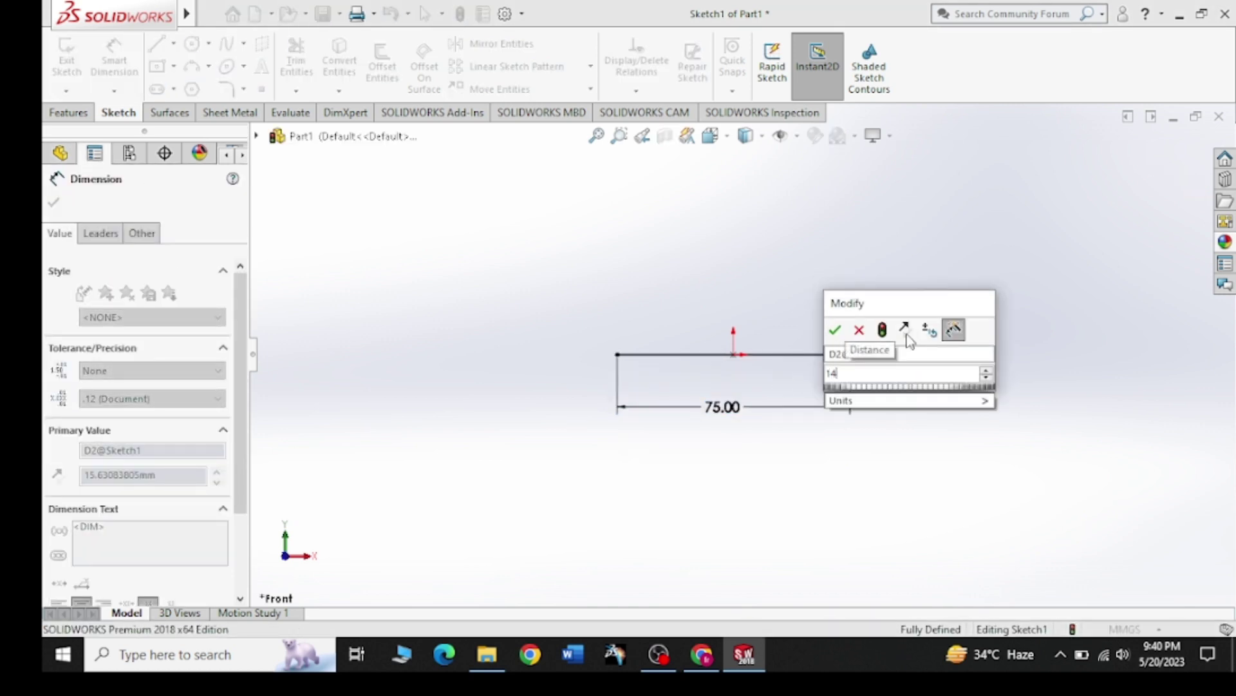
key("Return")
left_click(55, 205)
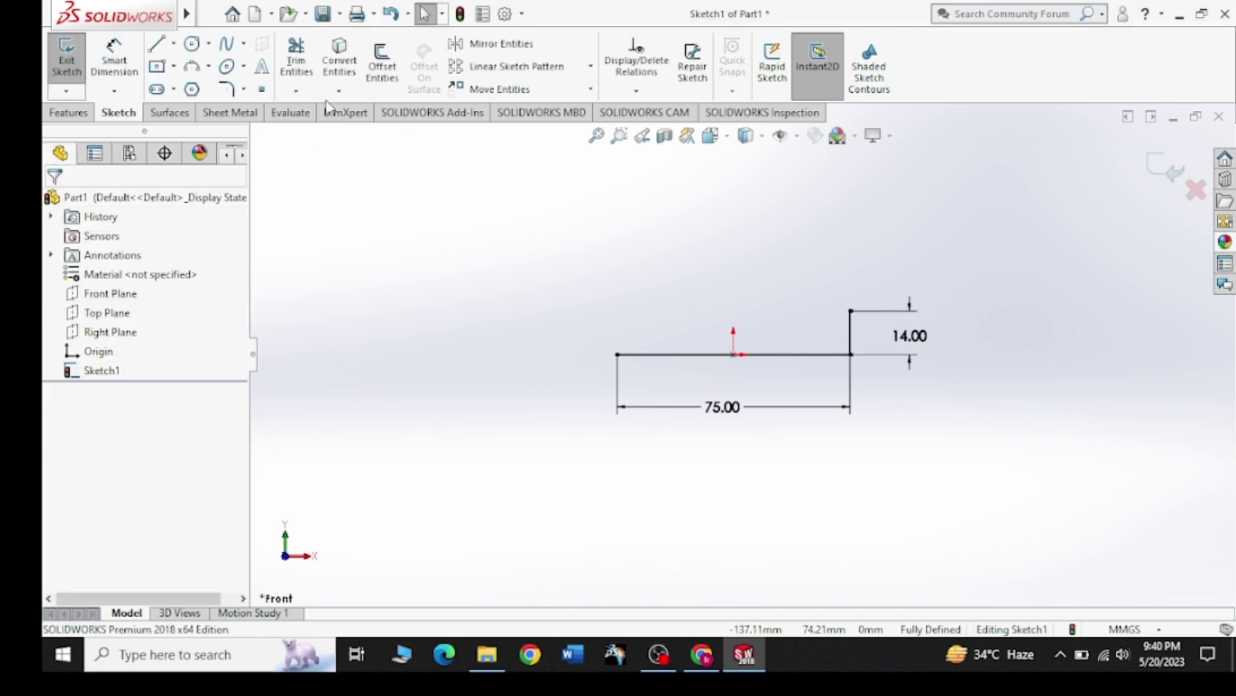
Step: Draw a vertical centerline through the origin
left_click(175, 44)
left_click(186, 88)
scroll(709, 387, "up", 5)
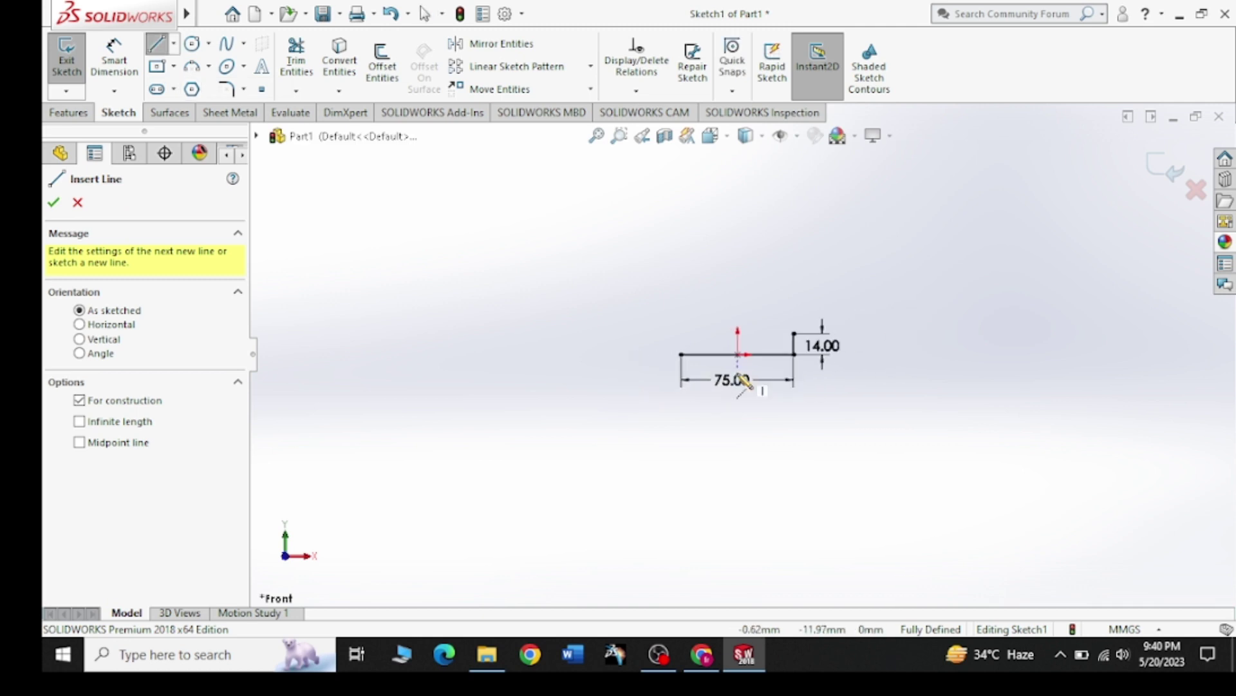
left_click(739, 449)
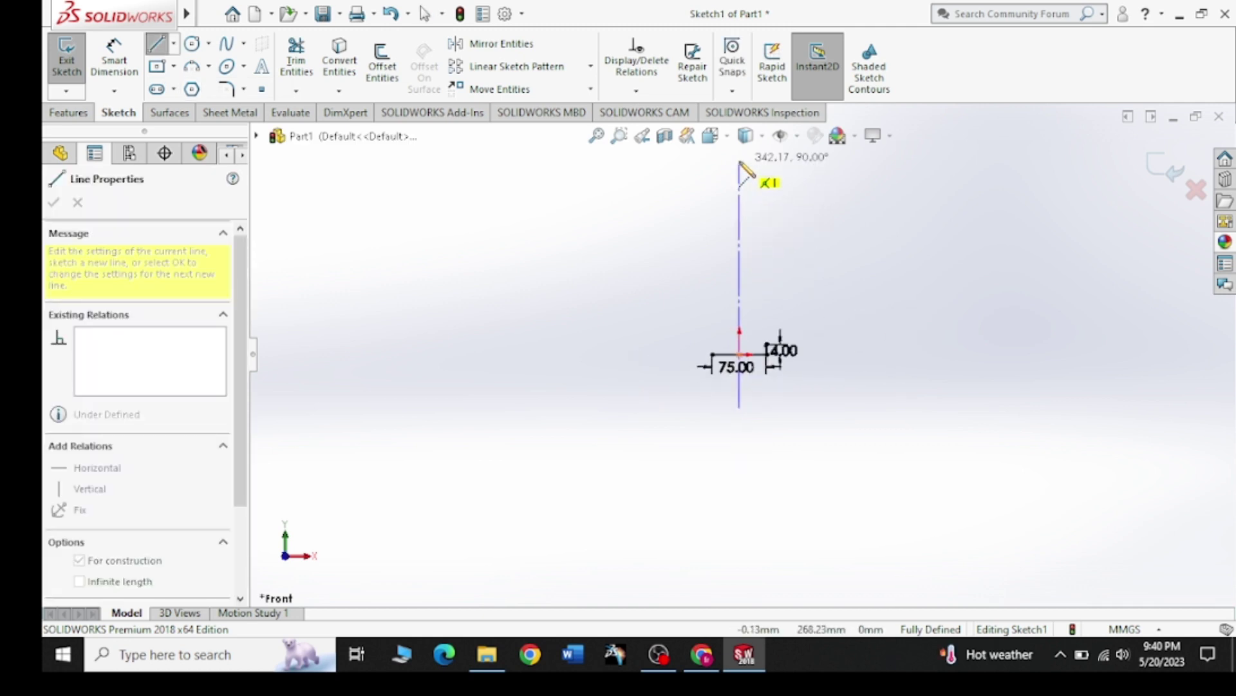
left_click(740, 161)
right_click(598, 255)
left_click(598, 259)
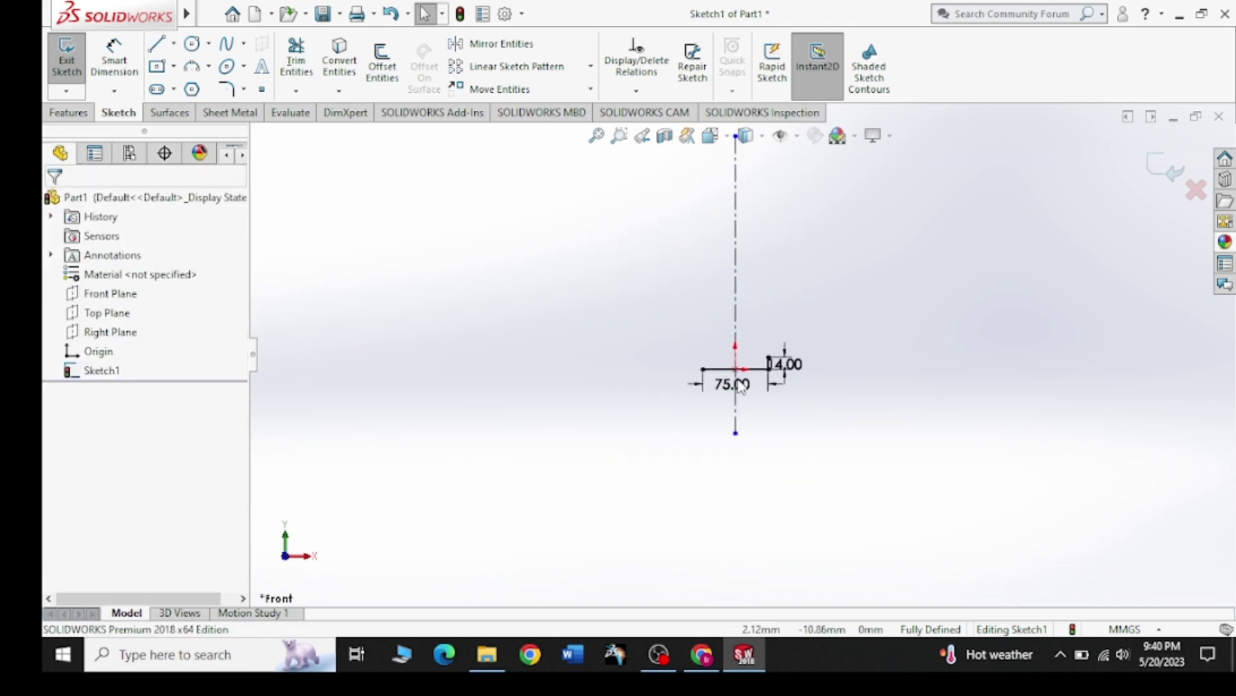
scroll(751, 327, "down", 5)
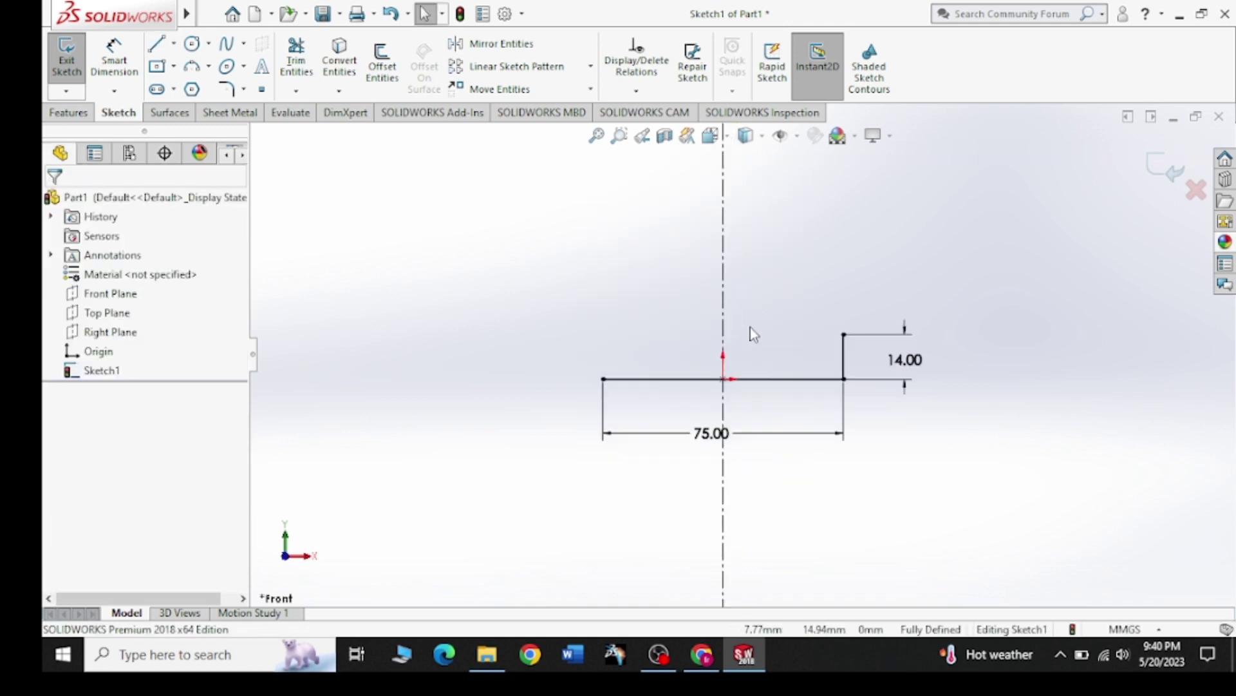
Step: Check the knight reference, then draw a vertical line up from the 14 mm line's top
left_click(696, 646)
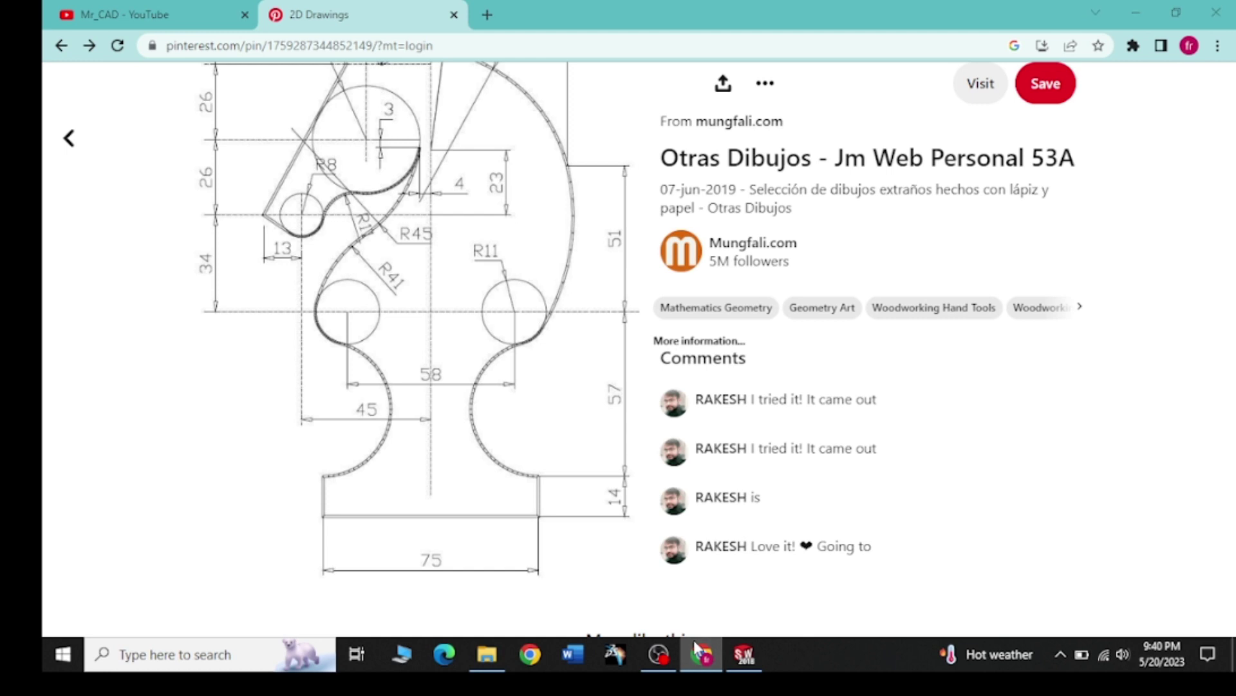
left_click(696, 646)
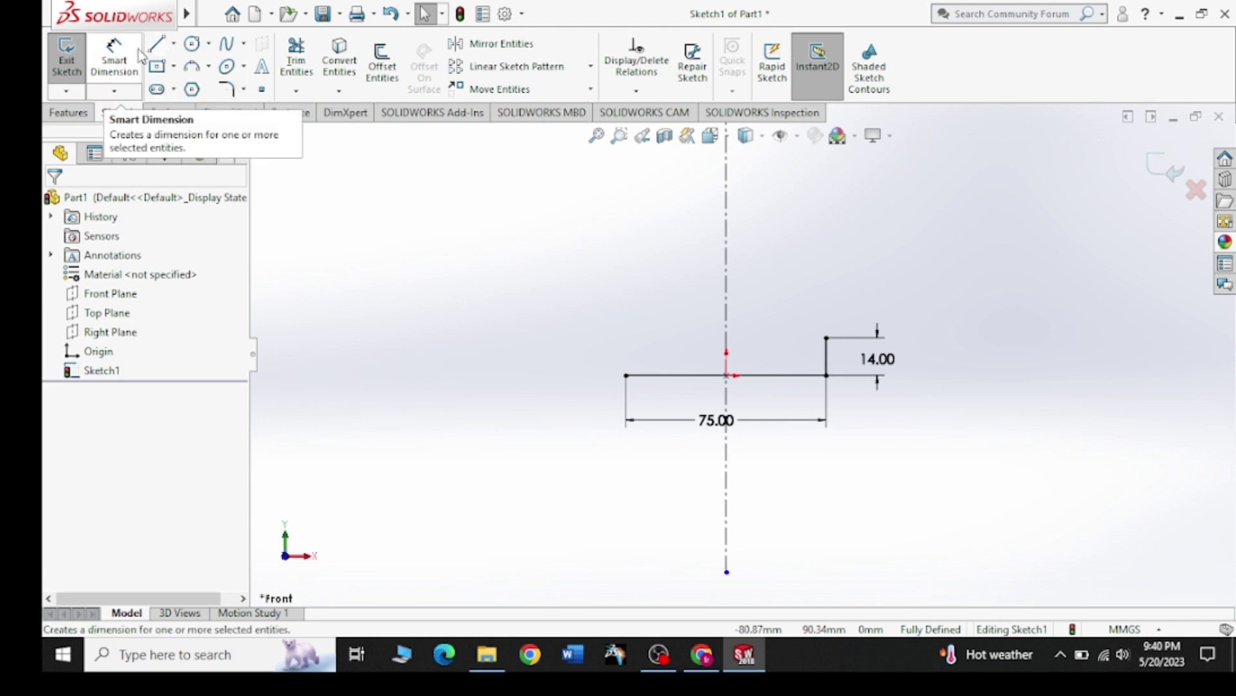
left_click(156, 44)
left_click(826, 338)
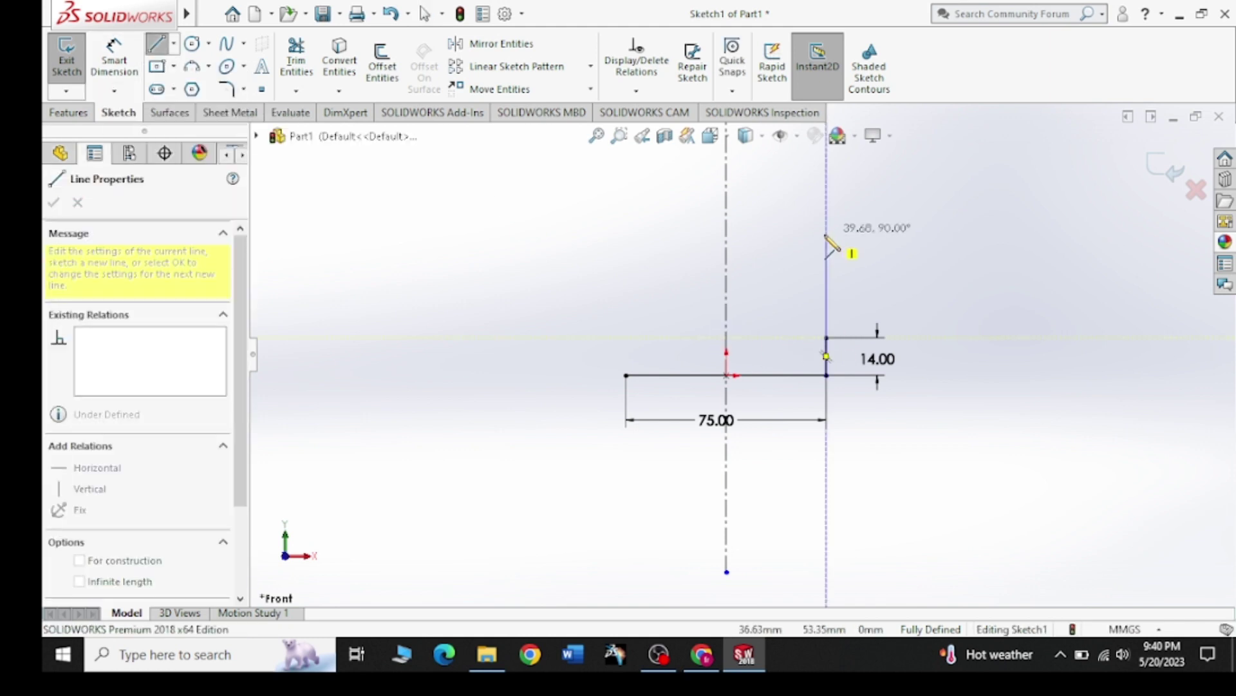
left_click(827, 235)
right_click(874, 234)
left_click(899, 240)
Step: Dimension the new vertical line to 57 mm and recheck the reference drawing
left_click(114, 61)
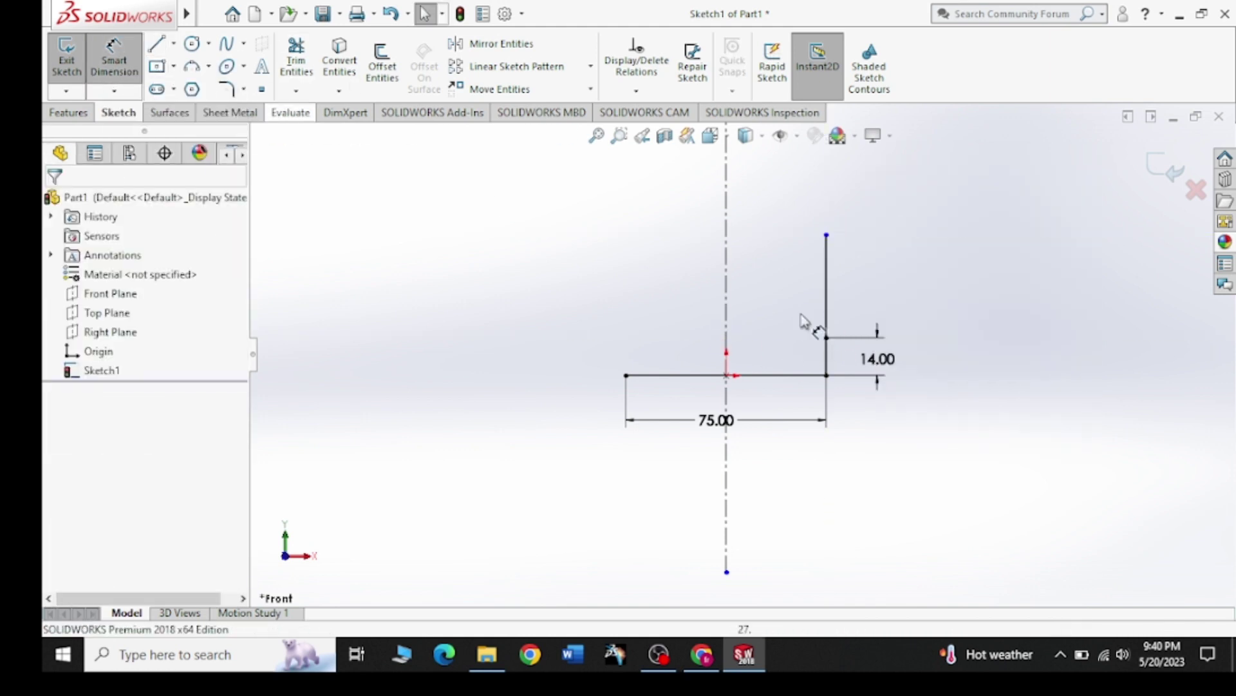
left_click(828, 300)
left_click(935, 293)
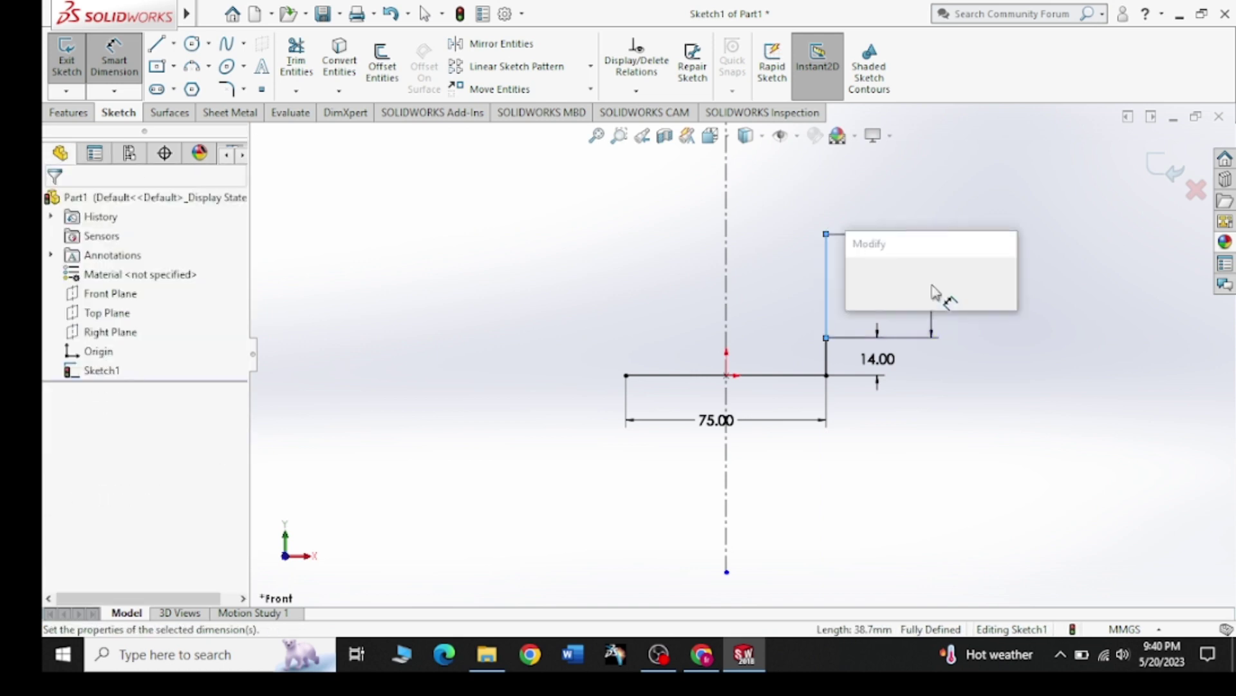
type("57")
key("Return")
scroll(782, 215, "up", 3)
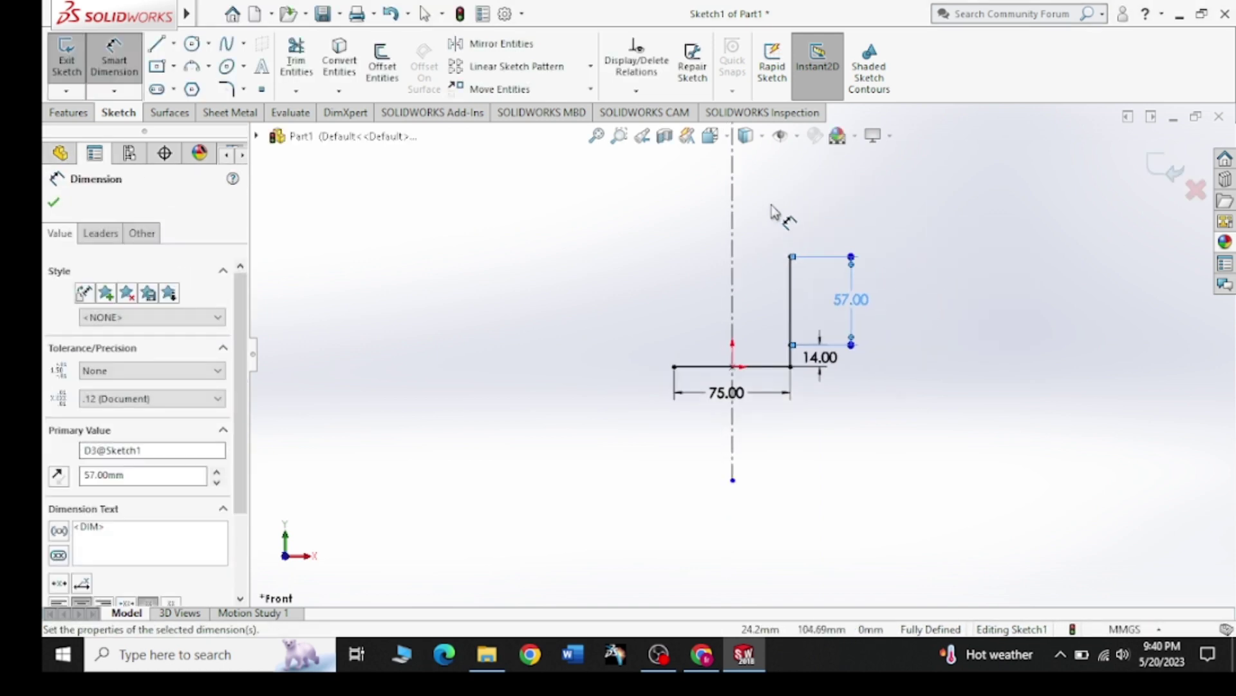
scroll(785, 229, "down", 5)
left_click(55, 204)
mouse_move(702, 654)
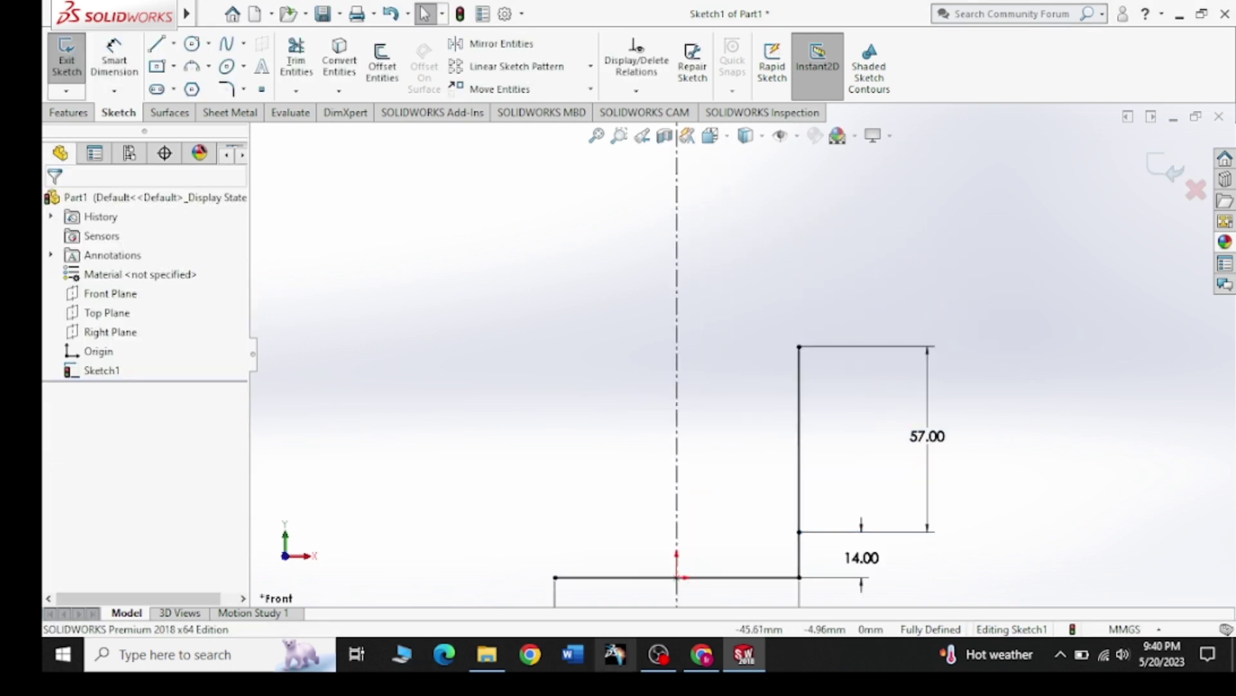
left_click(712, 669)
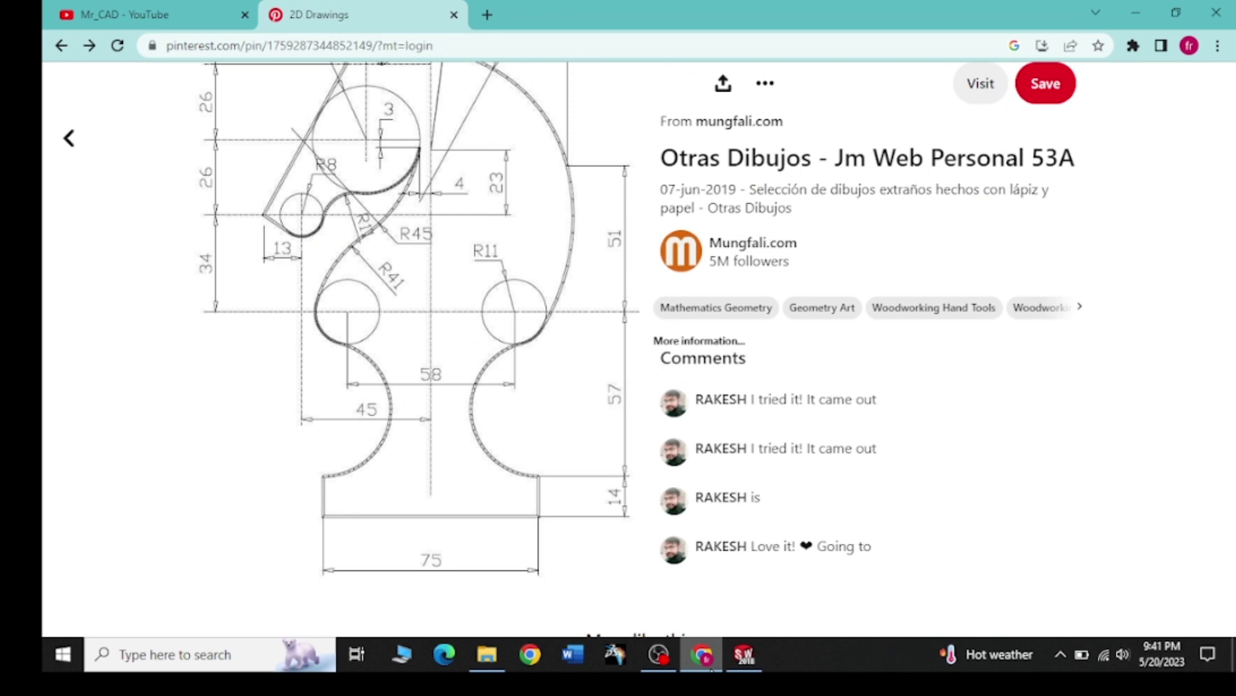
left_click(712, 670)
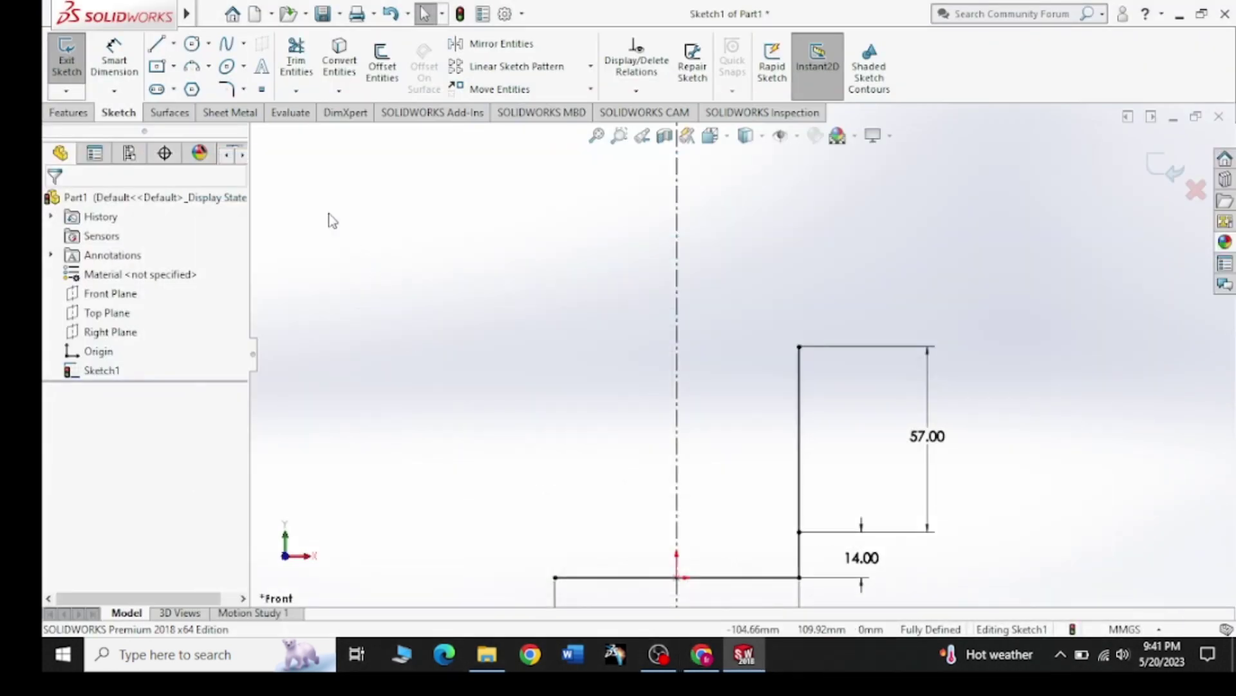
Step: Draw a short horizontal line rightward from the centerline at the top level
left_click(157, 45)
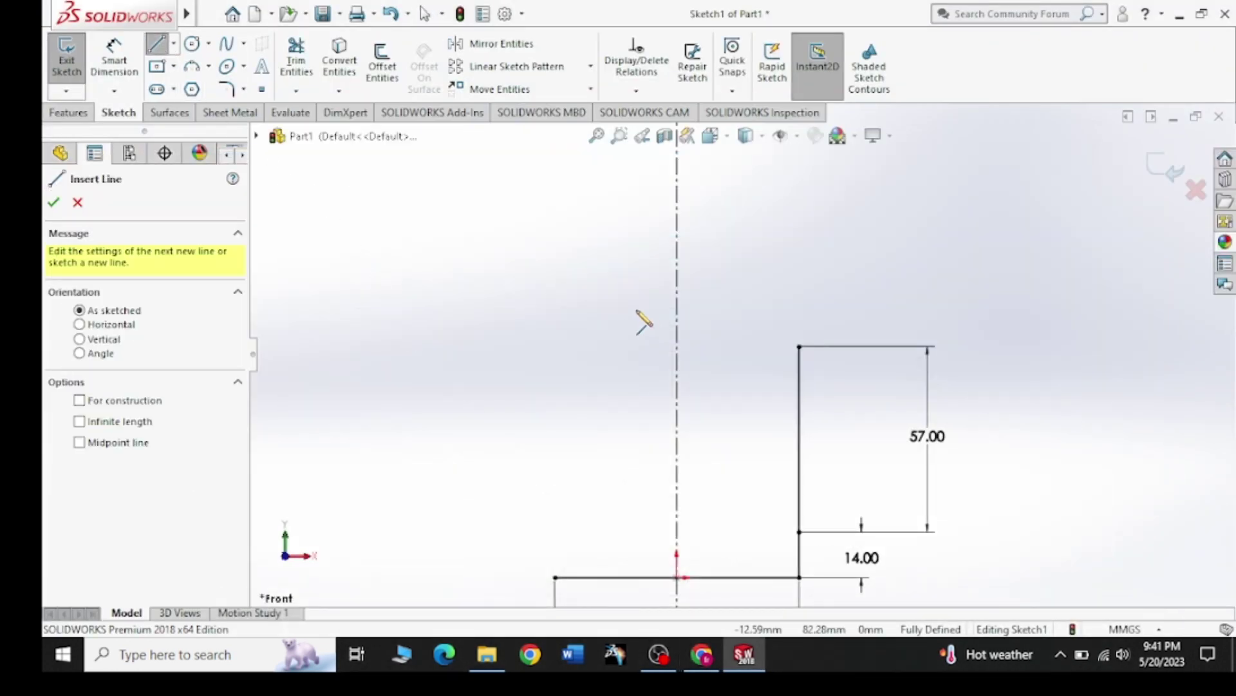
left_click(677, 347)
left_click(756, 346)
right_click(765, 295)
left_click(796, 296)
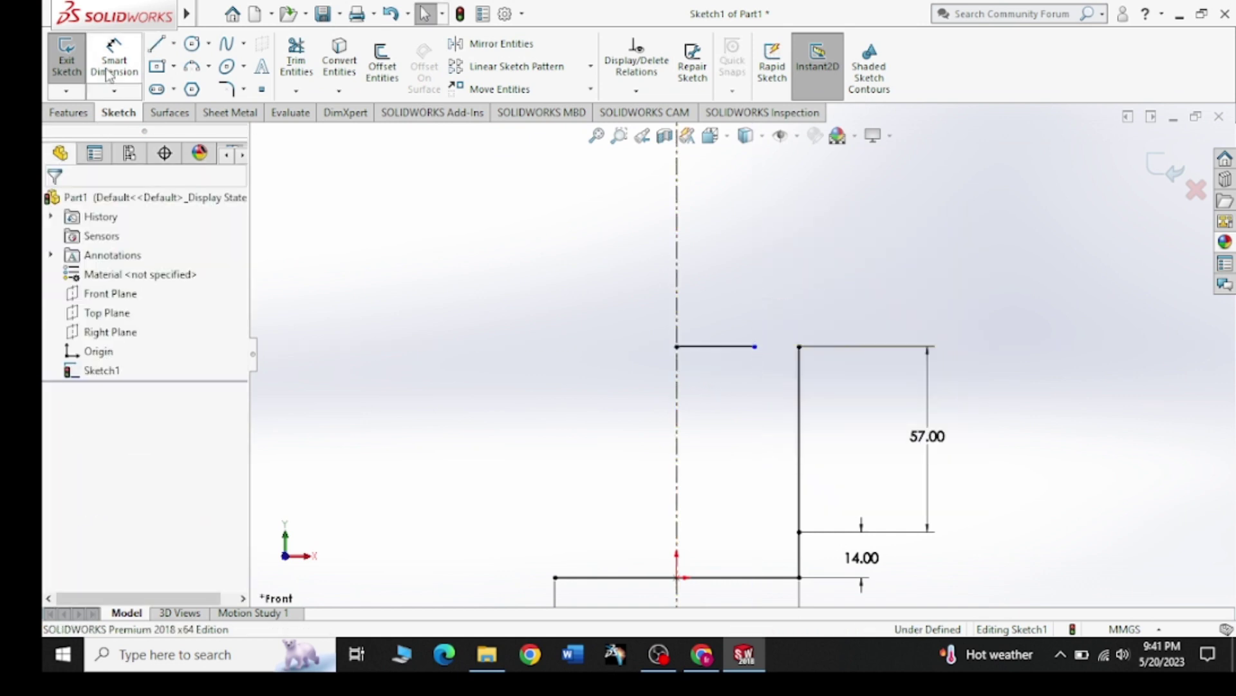
Step: Dimension the short horizontal line to 29 mm
left_click(109, 74)
left_click(721, 347)
left_click(745, 406)
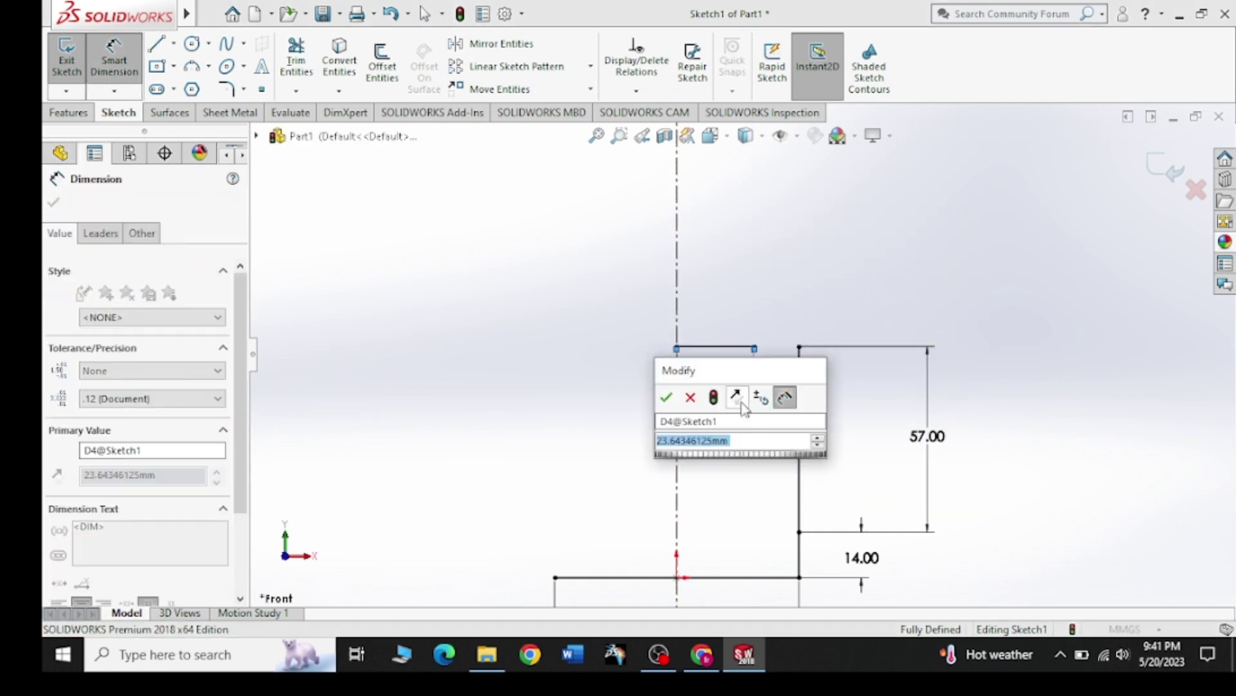
type("29")
key("Return")
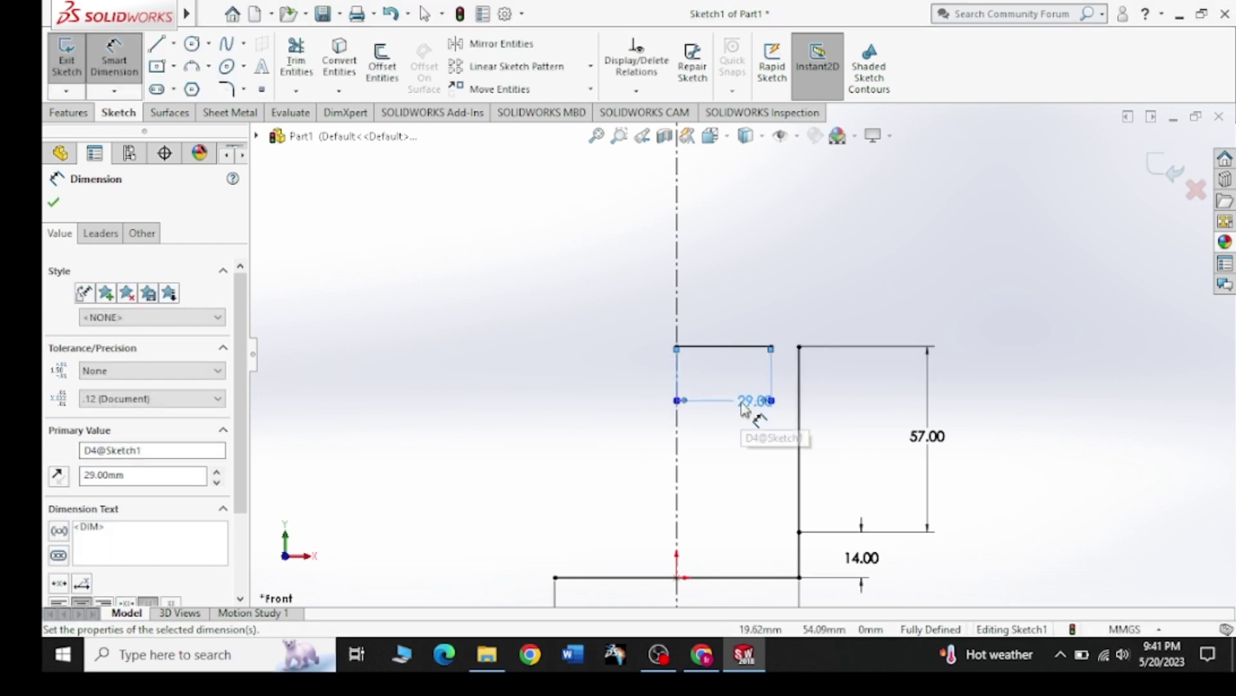
key("Escape")
Step: Delete the 57 mm vertical line with its dimensions and glance at the reference
left_click(780, 452)
key("Delete")
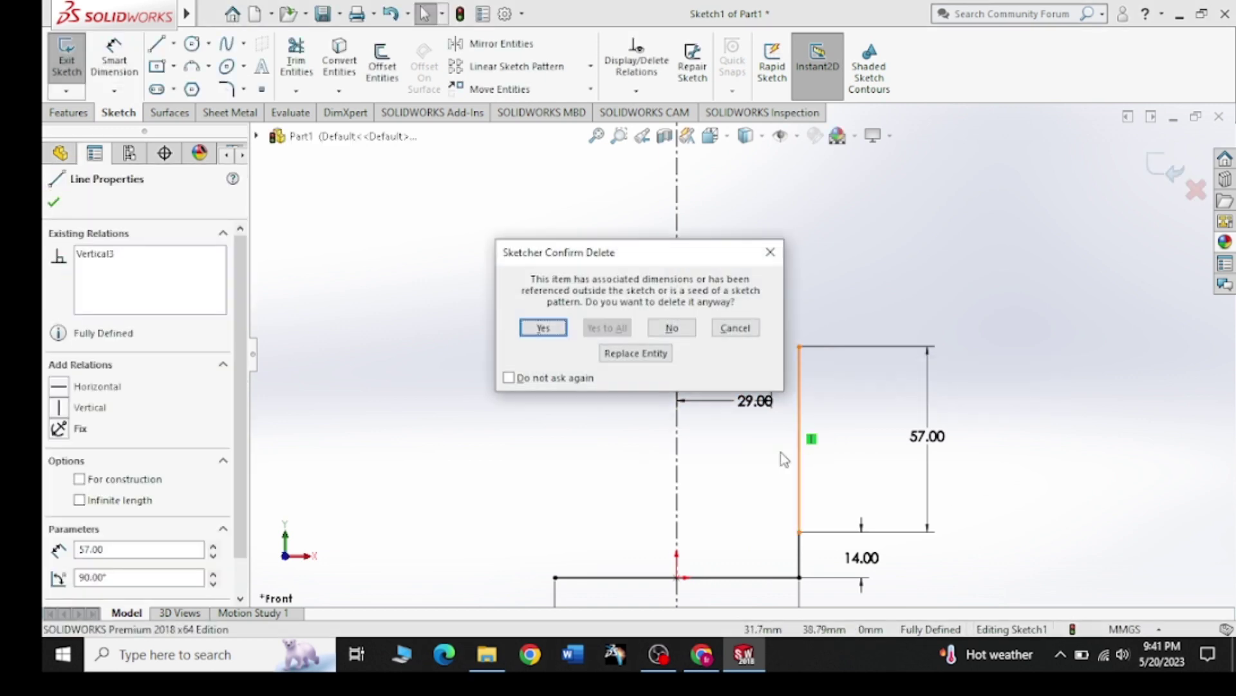
left_click(544, 327)
left_click(702, 655)
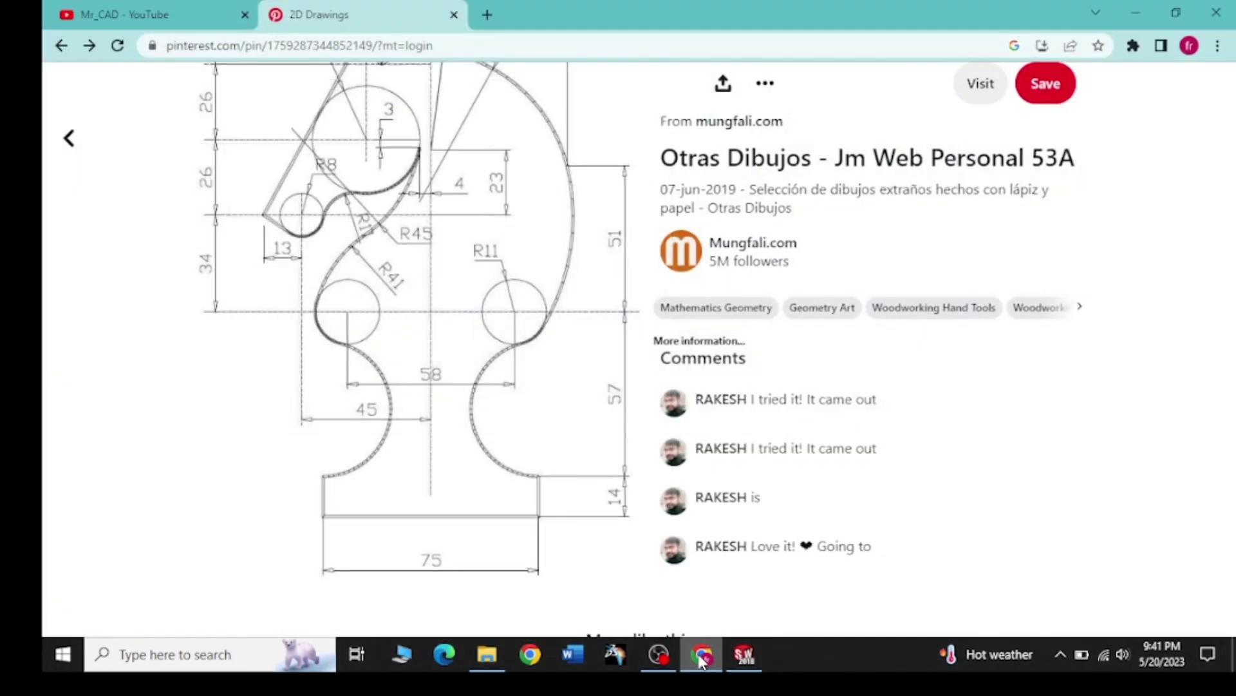
left_click(702, 657)
Step: Draw a circle centred on the outer end of the 29 mm line
left_click(192, 45)
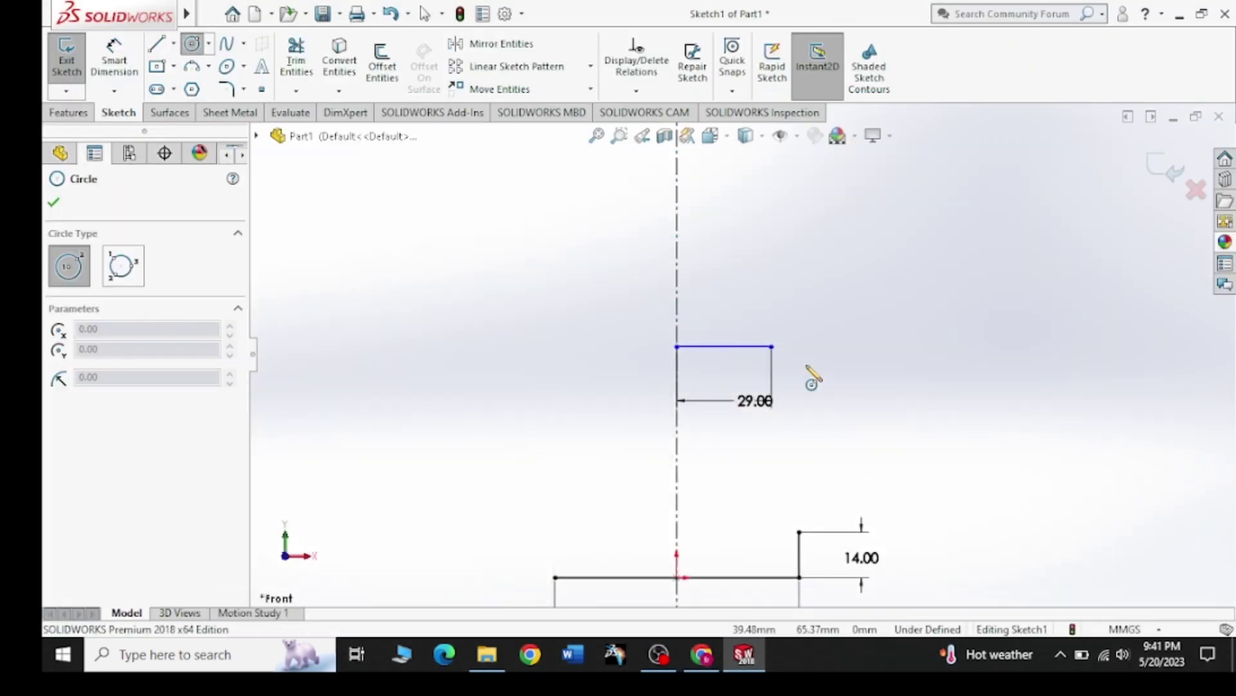
left_click(771, 347)
left_click(834, 367)
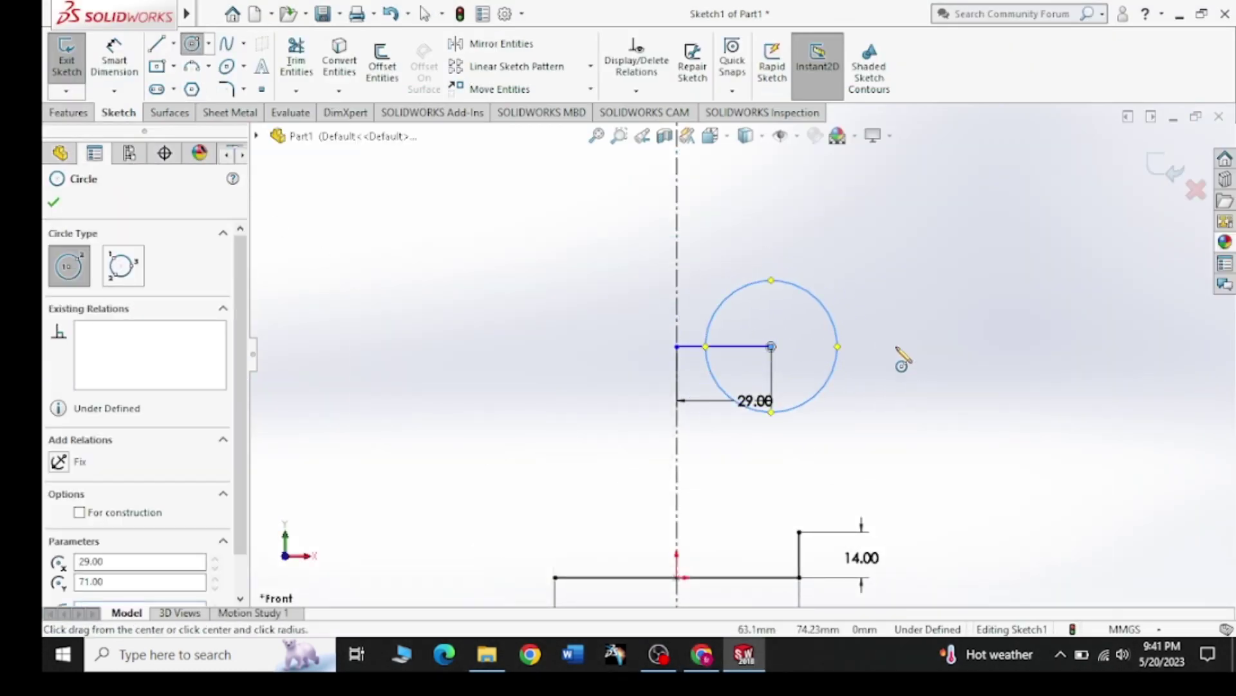
key("Escape")
Step: Dimension the circle to a 22 mm diameter
left_click(113, 61)
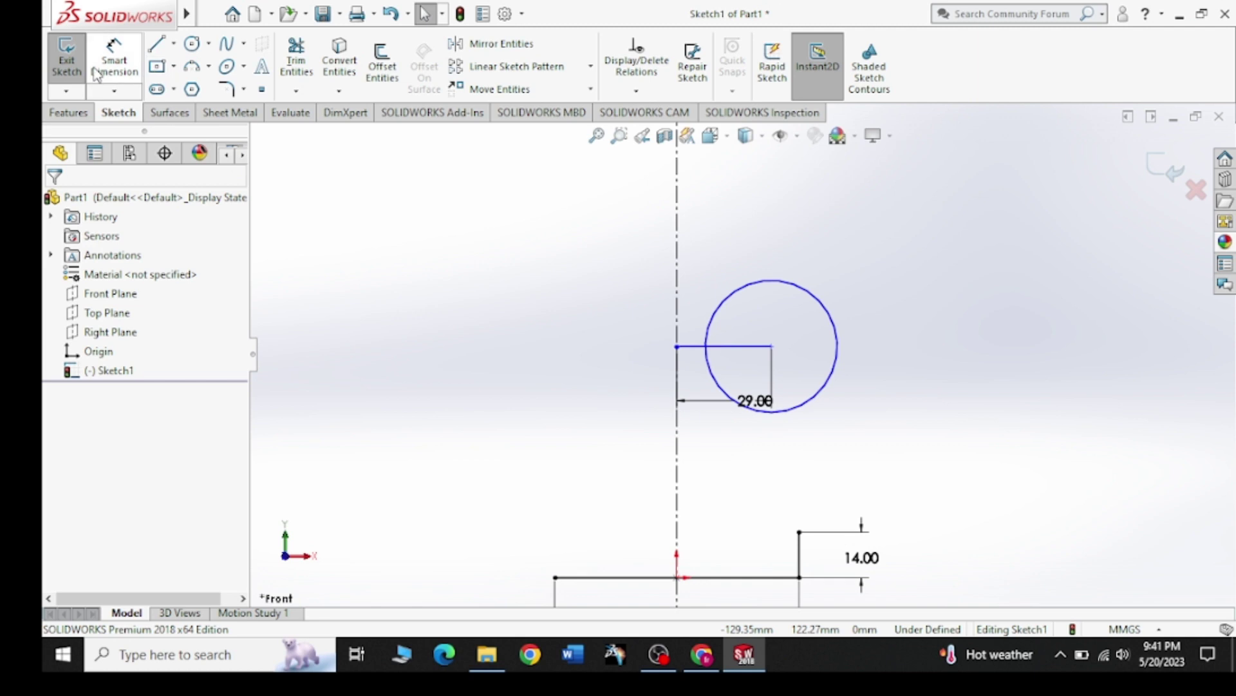
left_click(818, 394)
left_click(990, 444)
type("22")
key("Return")
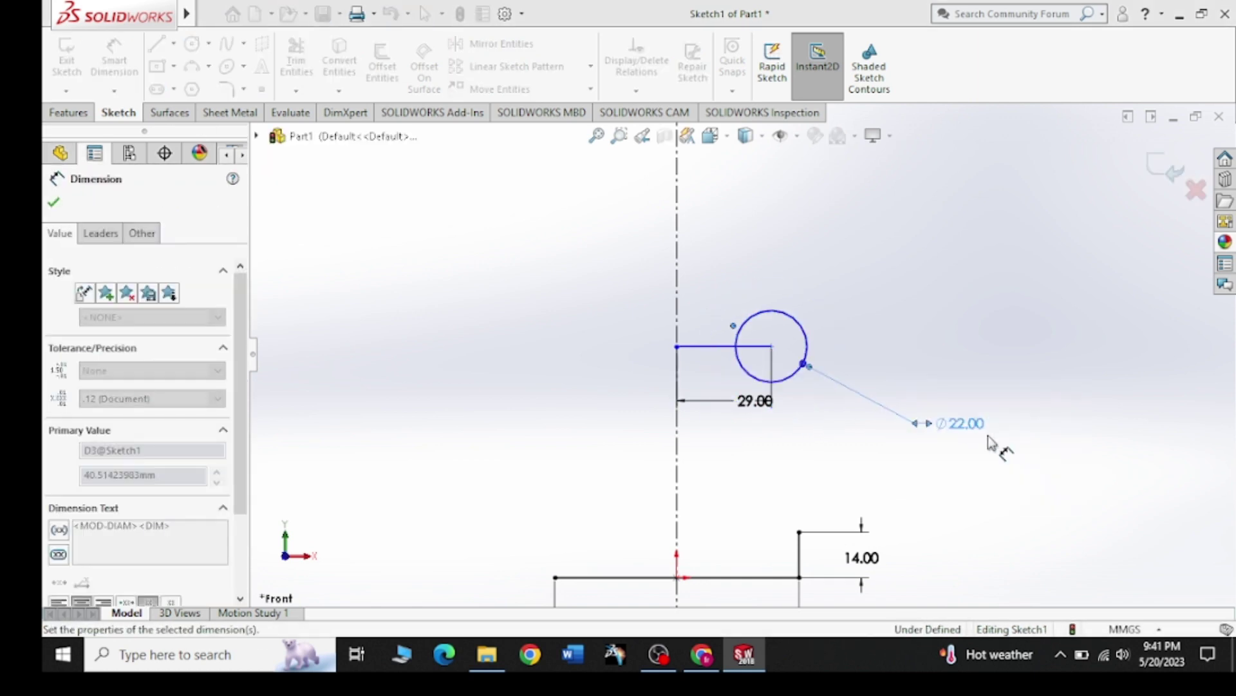
key("Escape")
left_click_drag(898, 325, 723, 381)
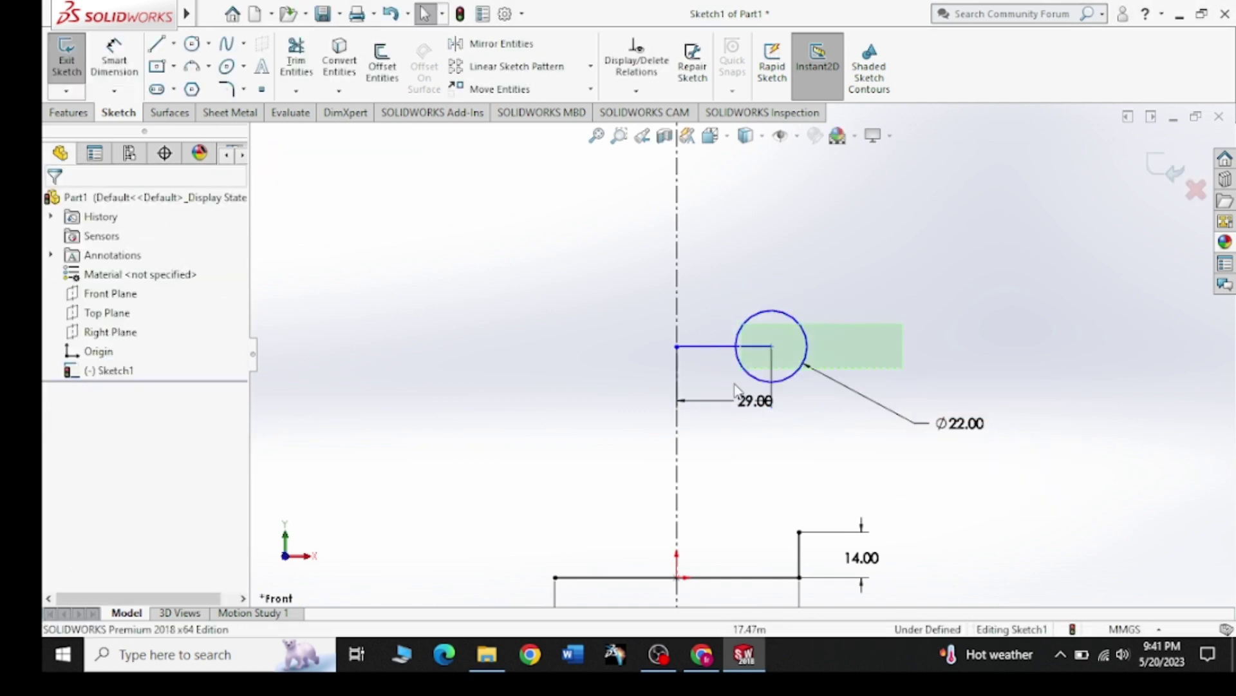
left_click(606, 192)
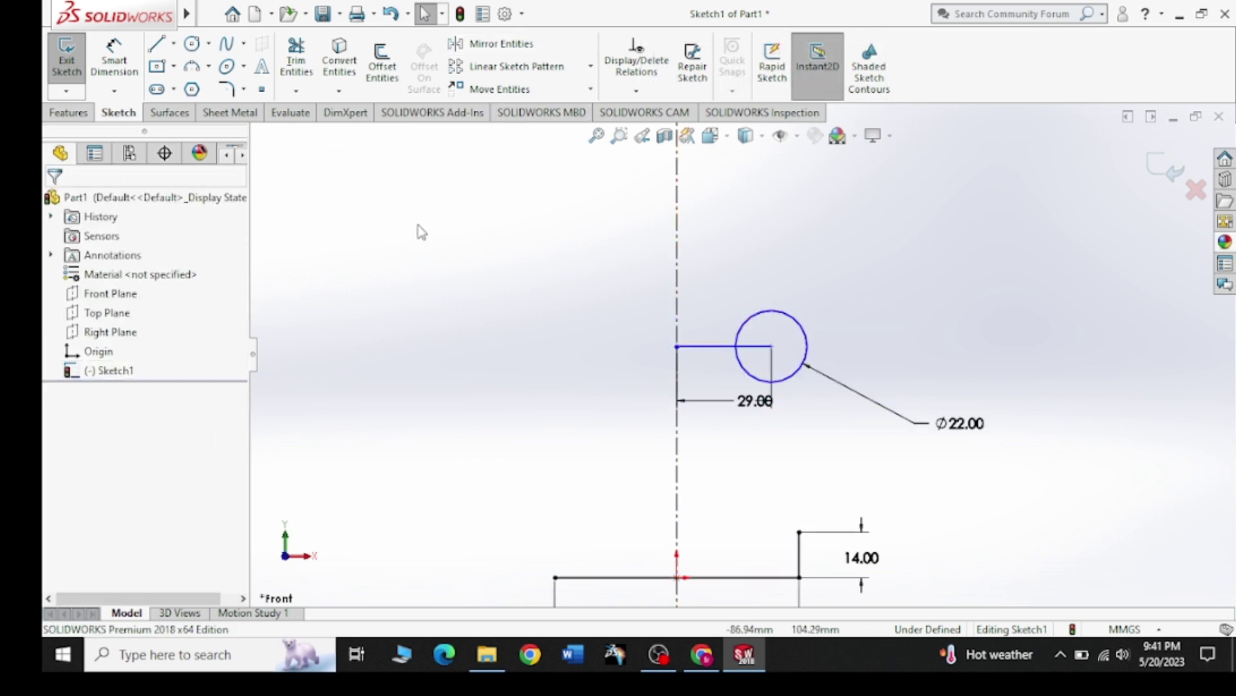
left_click(502, 43)
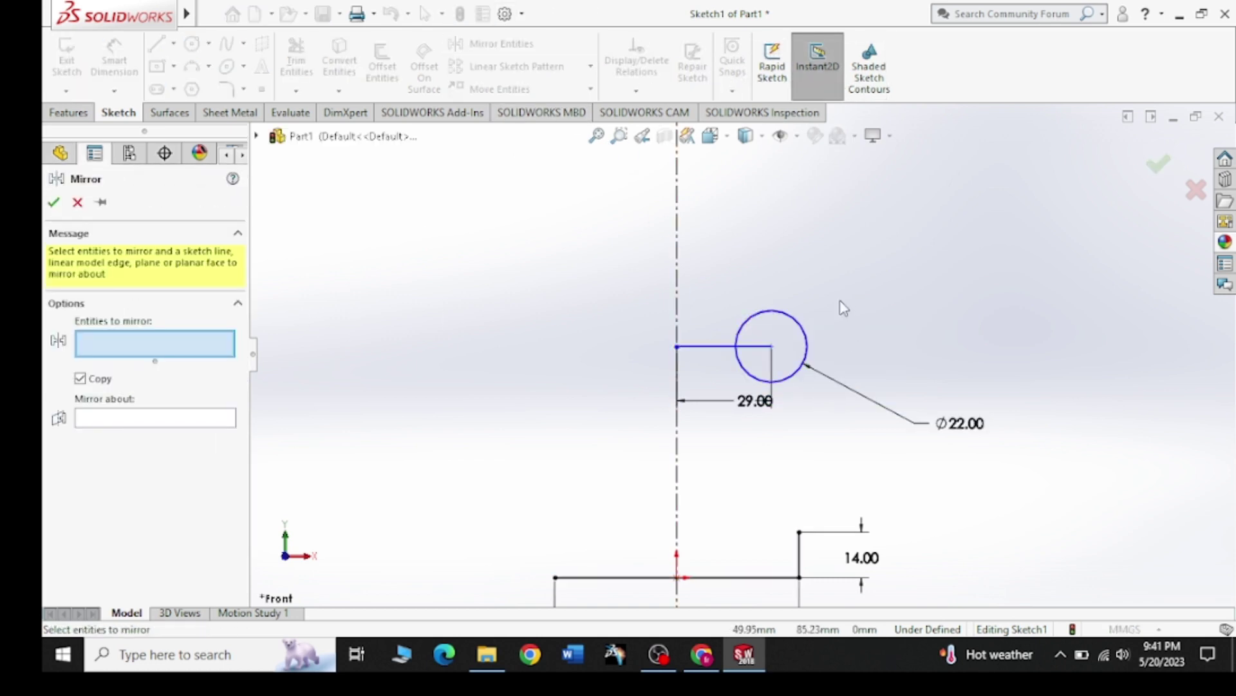
Step: Mirror the 29 mm line and 22 mm circle about the centerline, then view the Pinterest reference
left_click_drag(754, 405, 765, 353)
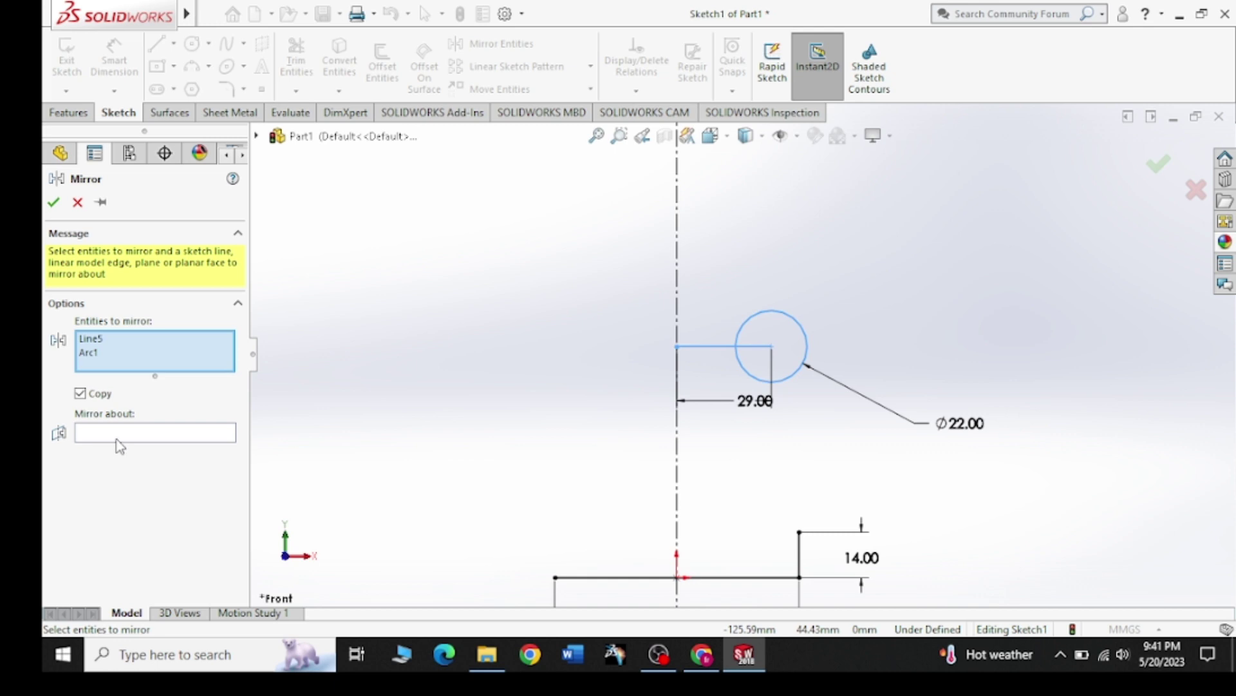
left_click(226, 432)
left_click(680, 488)
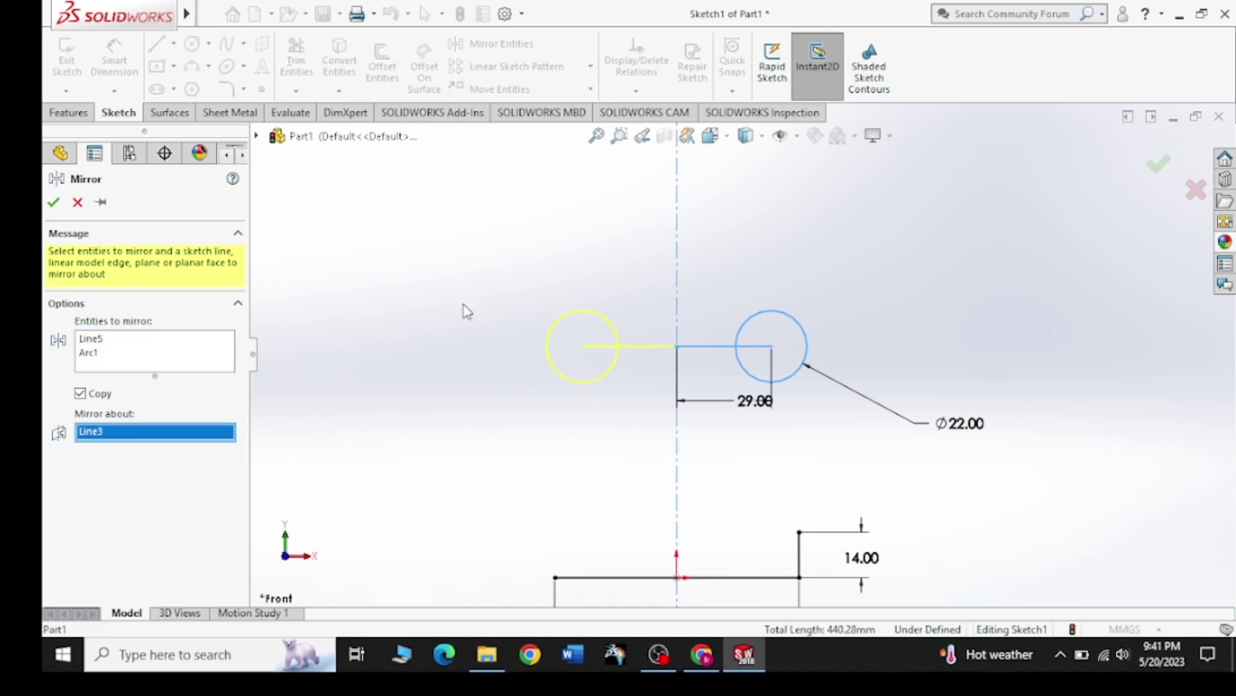
left_click(54, 201)
left_click(708, 660)
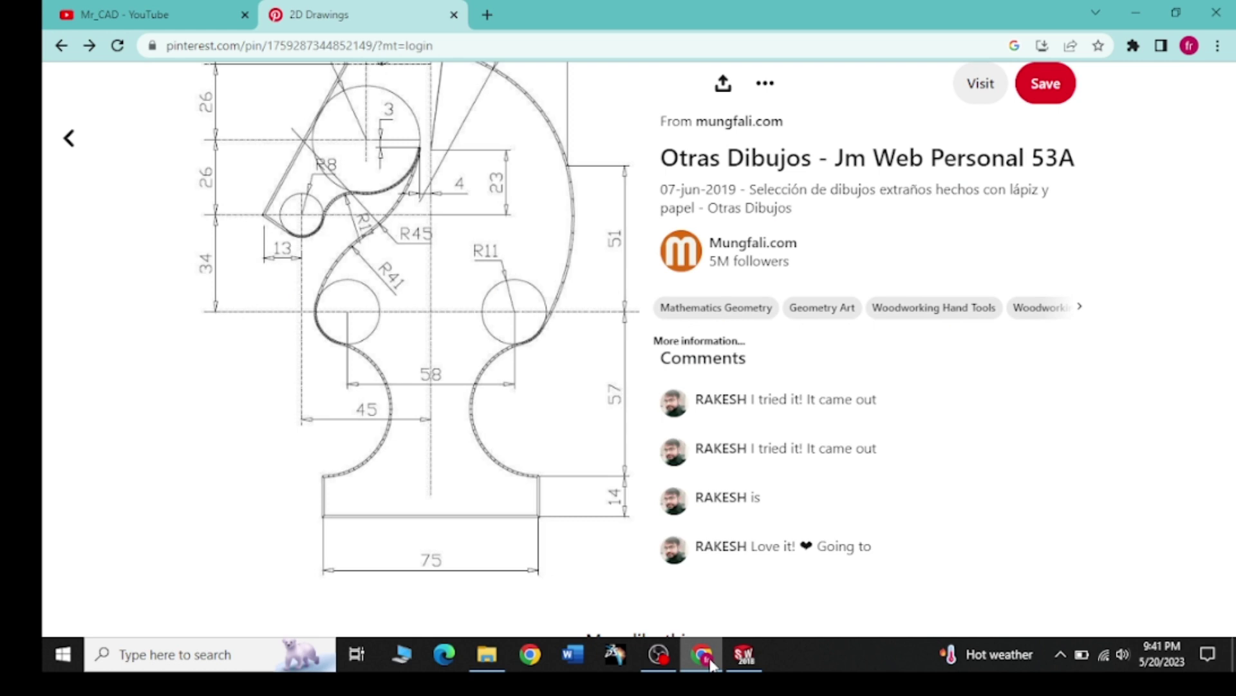
Step: After checking the reference, draw a vertical centerline through the left circle
left_click(711, 662)
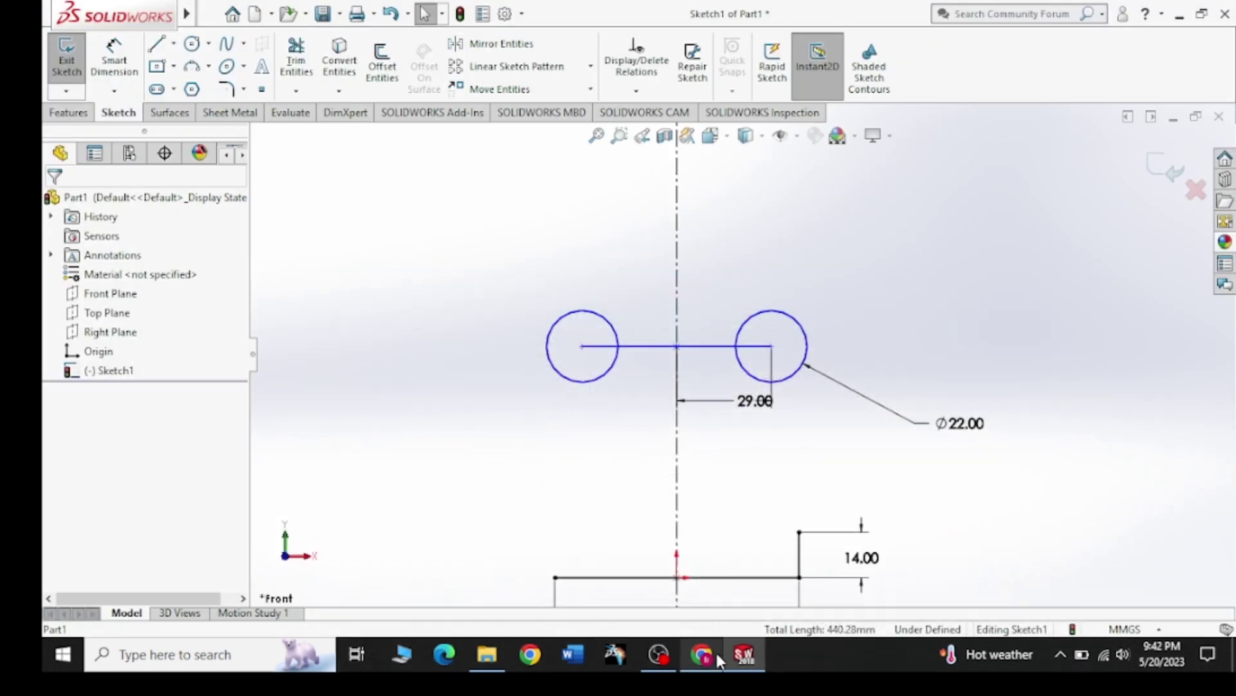
left_click(717, 654)
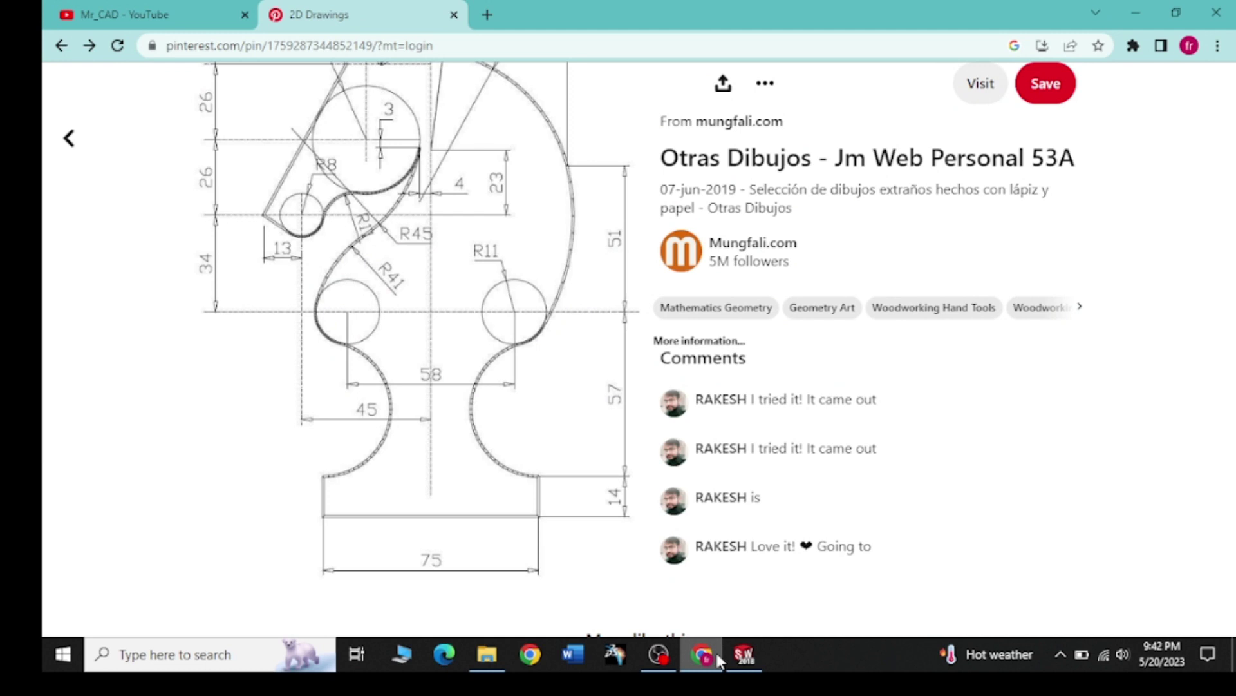
left_click(717, 654)
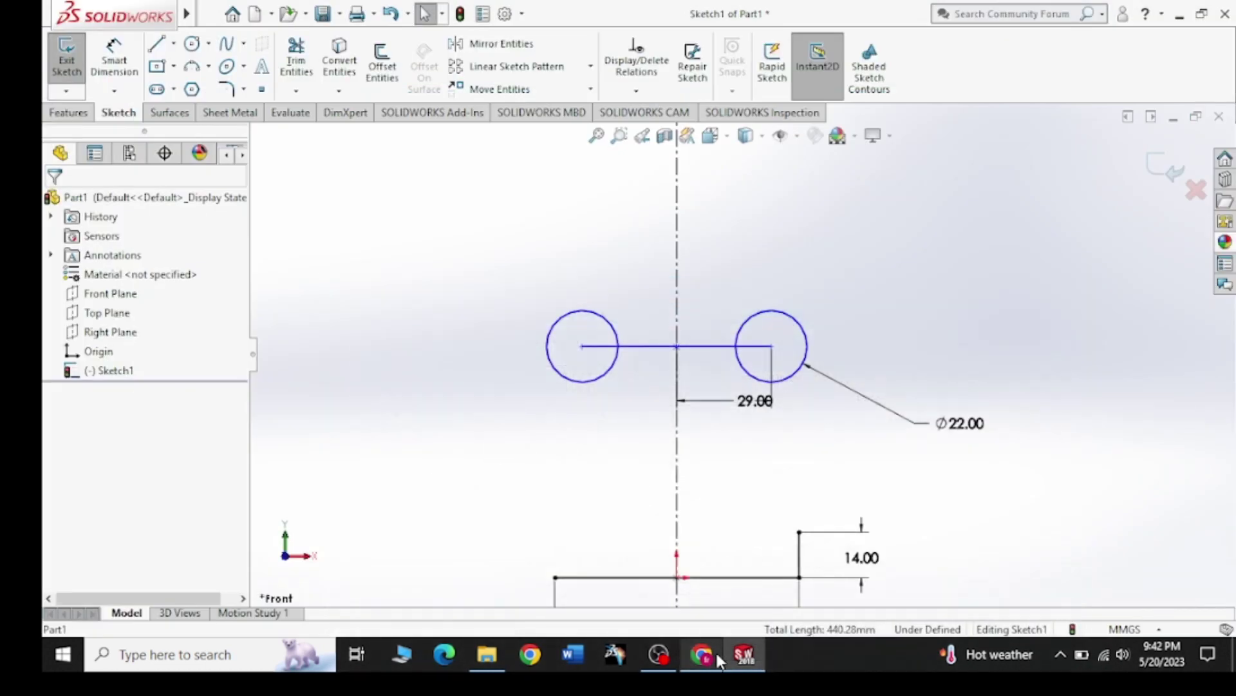
left_click(173, 43)
left_click(187, 83)
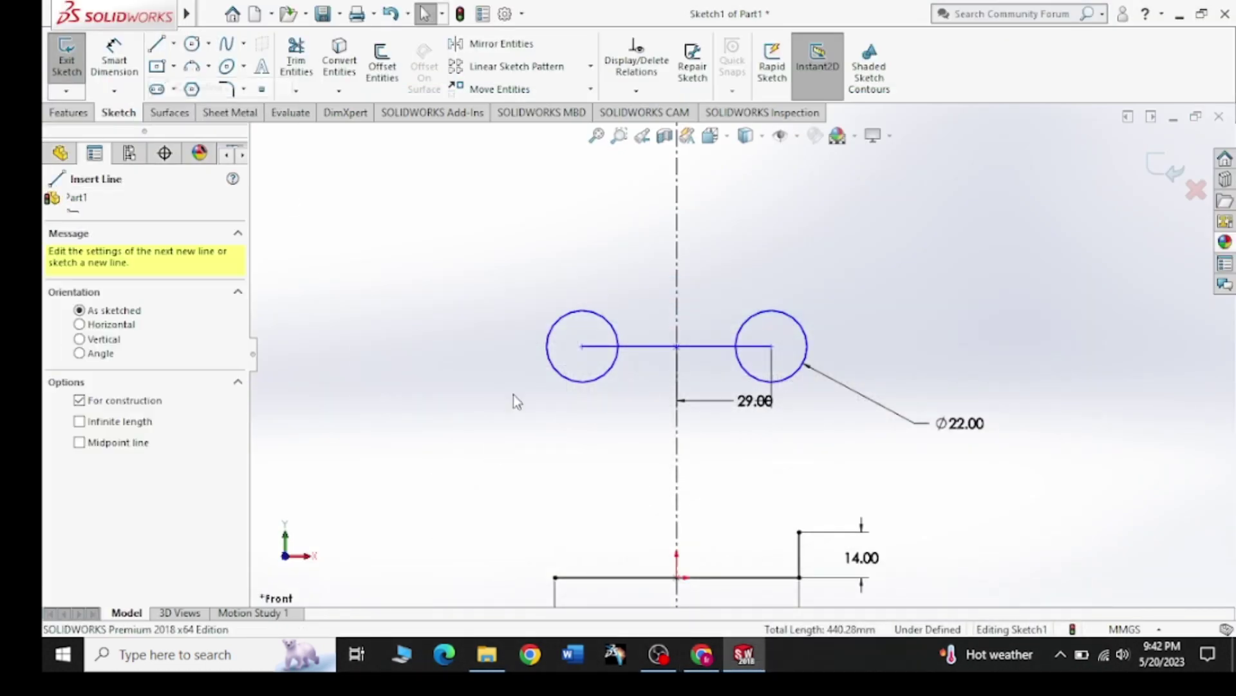
left_click(583, 417)
left_click(583, 228)
right_click(433, 255)
left_click(464, 268)
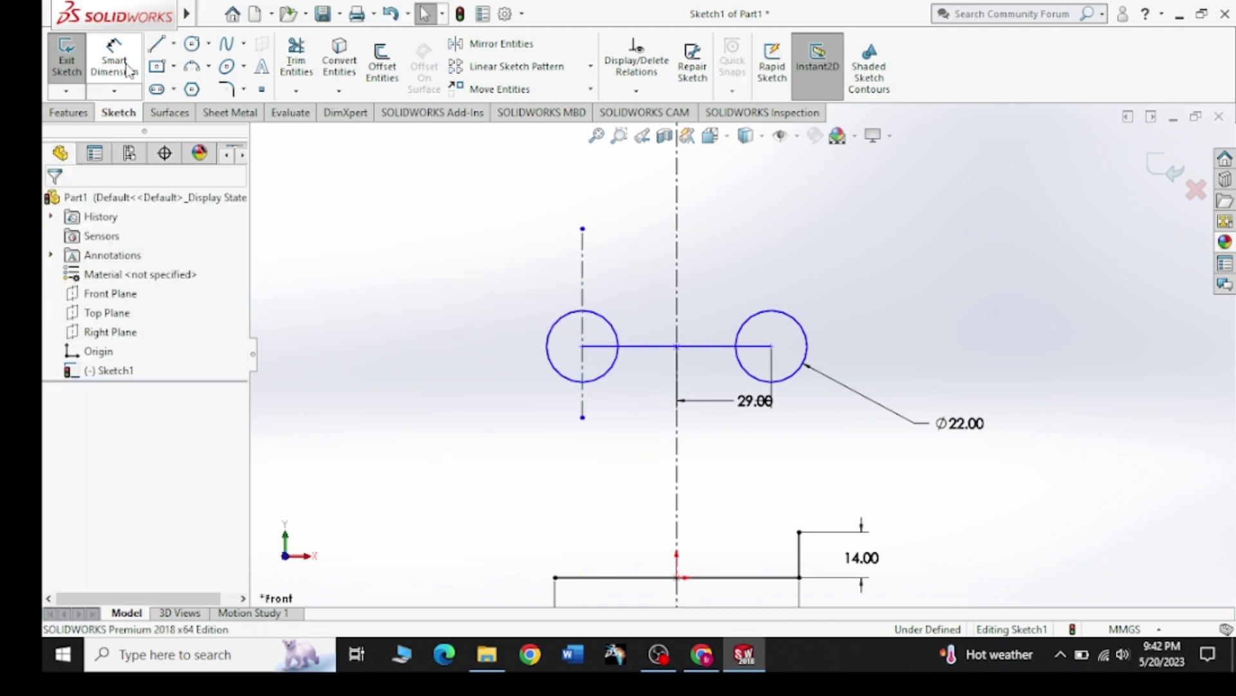
Step: Draw a vertical line just left of the left circle
left_click(156, 43)
left_click(510, 346)
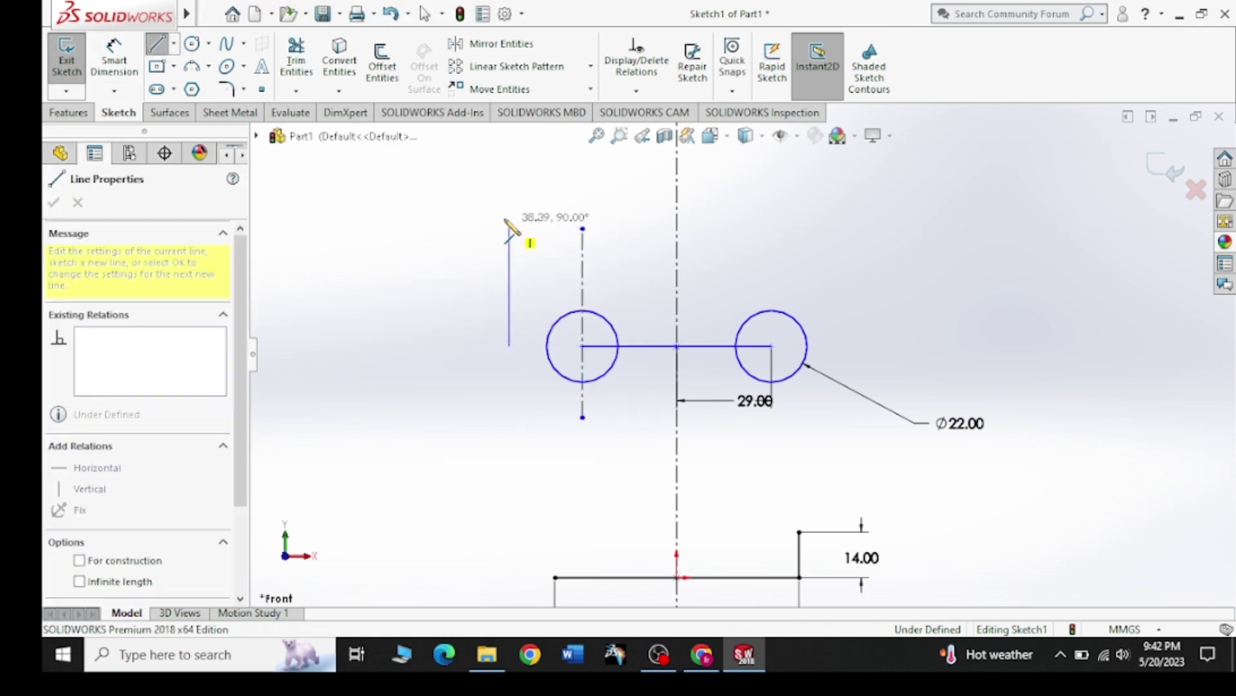
left_click(510, 203)
right_click(427, 242)
left_click(444, 253)
Step: Try dimensioning the line from the circle's centerline, then dismiss the warnings and cancel
left_click(110, 58)
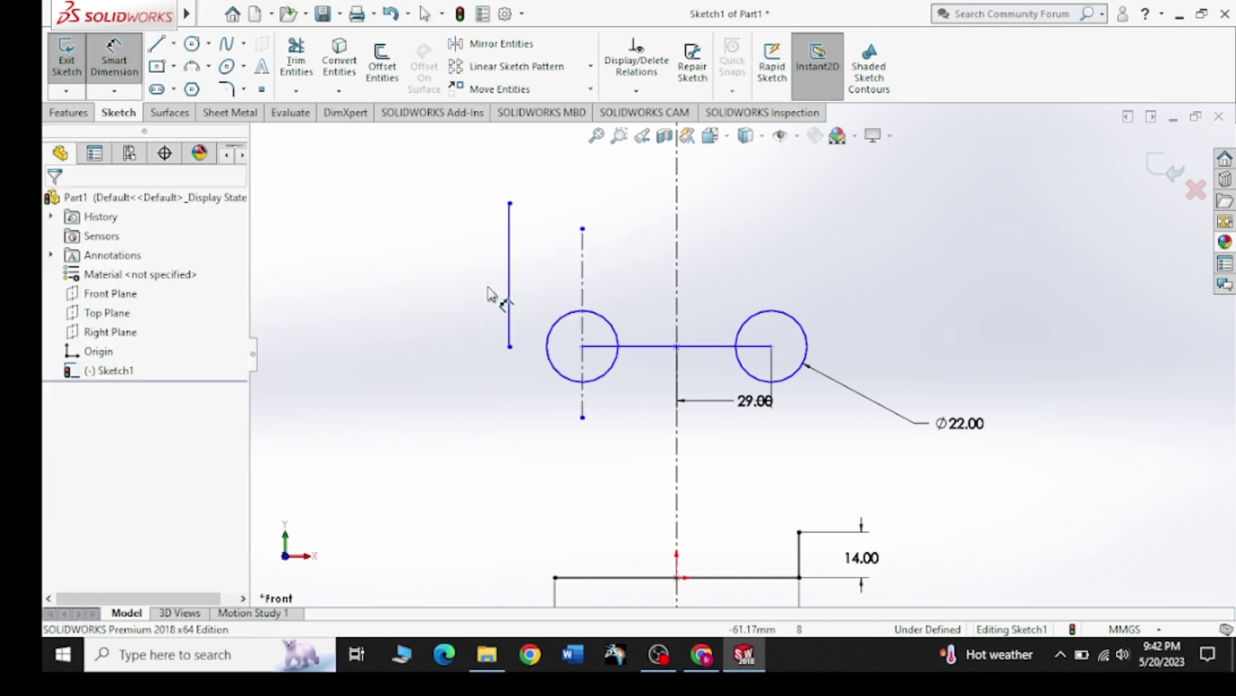
left_click(512, 290)
left_click(583, 290)
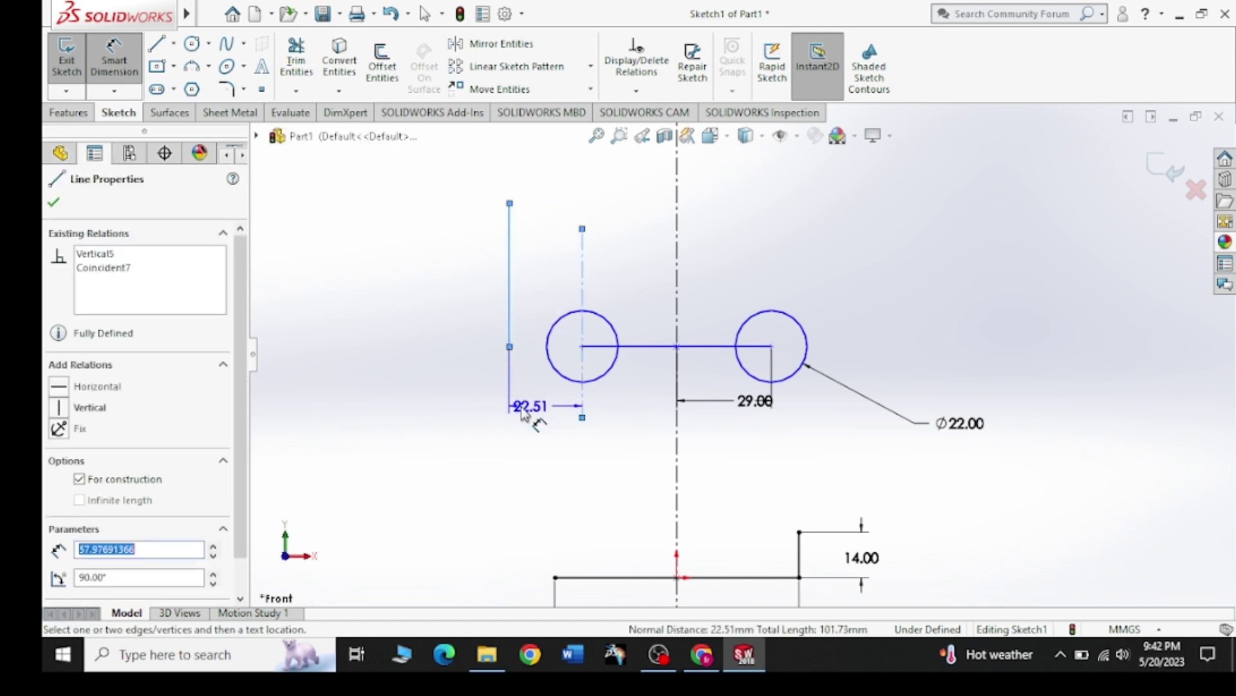
left_click(407, 379)
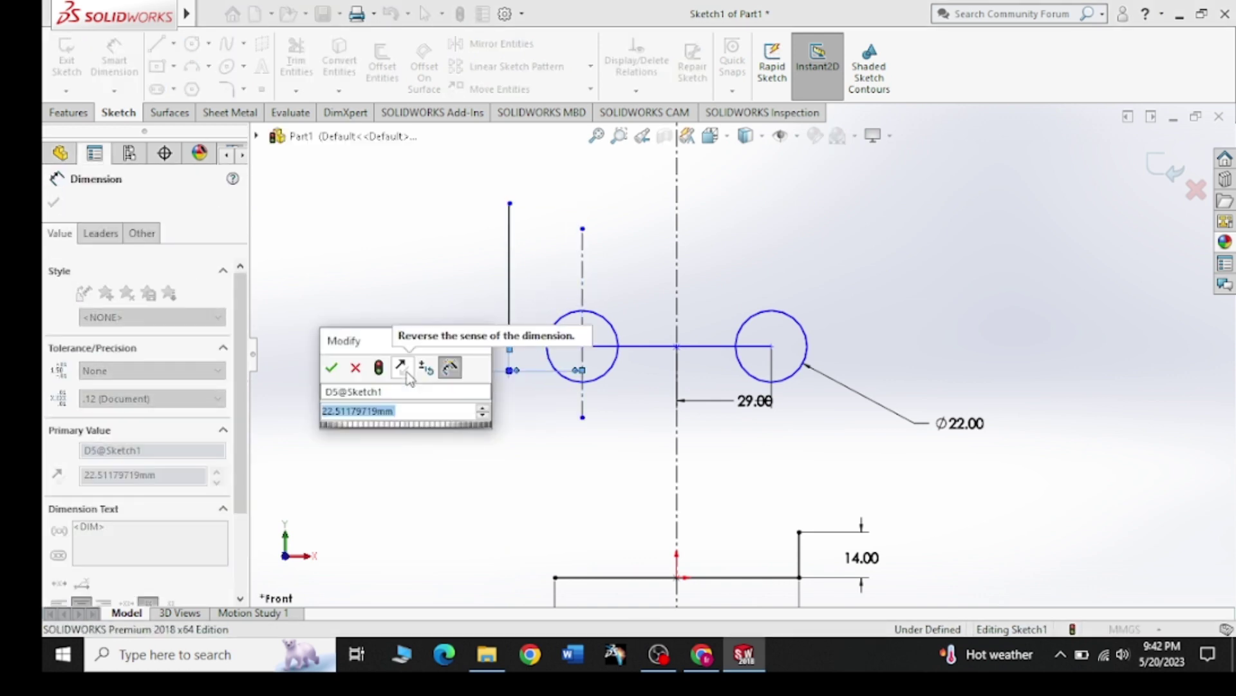
left_click(697, 660)
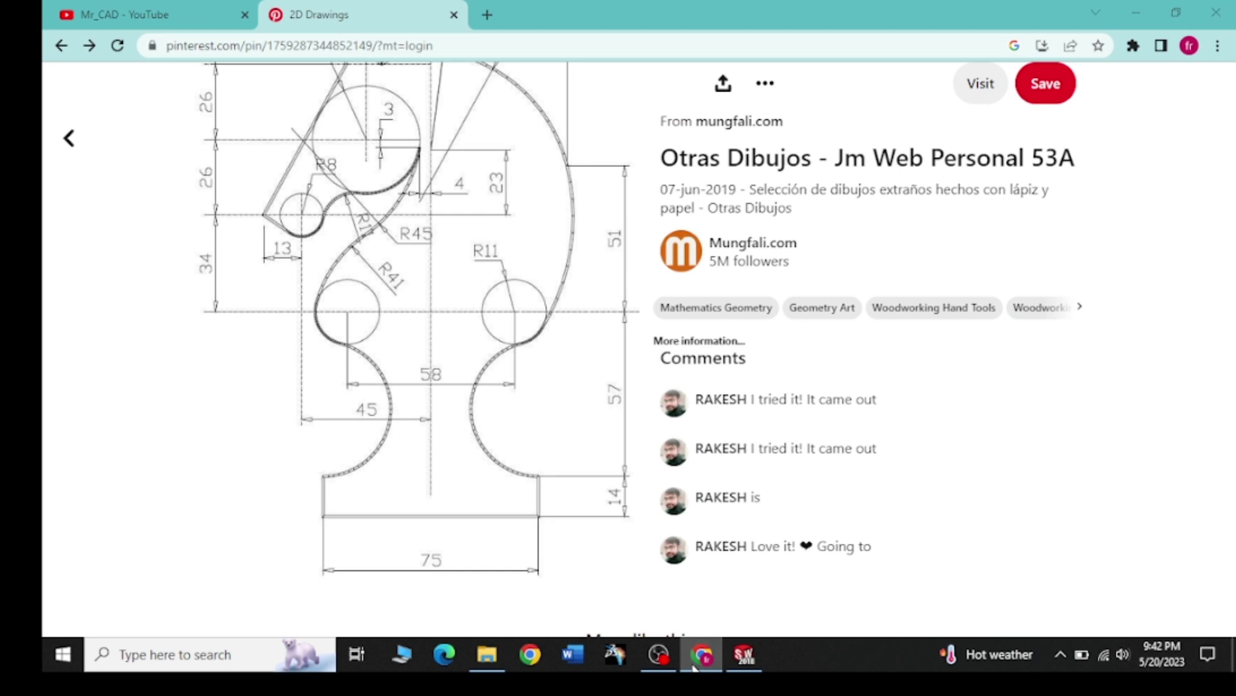
left_click(695, 663)
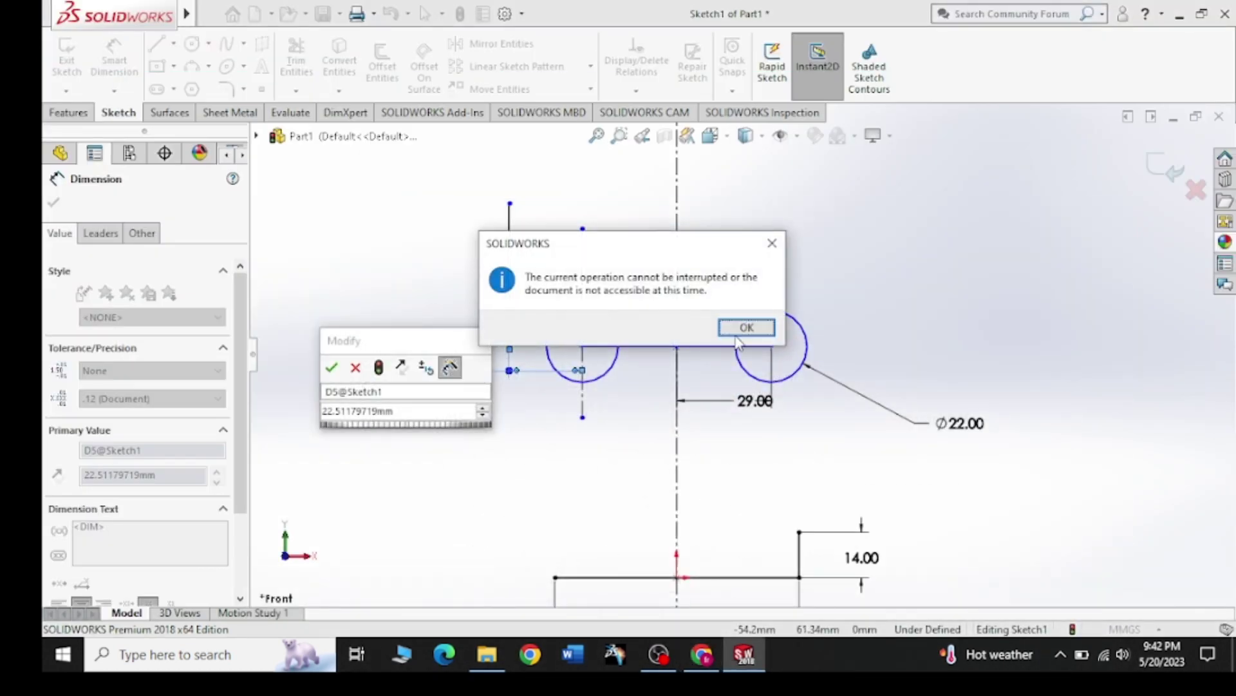
left_click(745, 327)
left_click(356, 368)
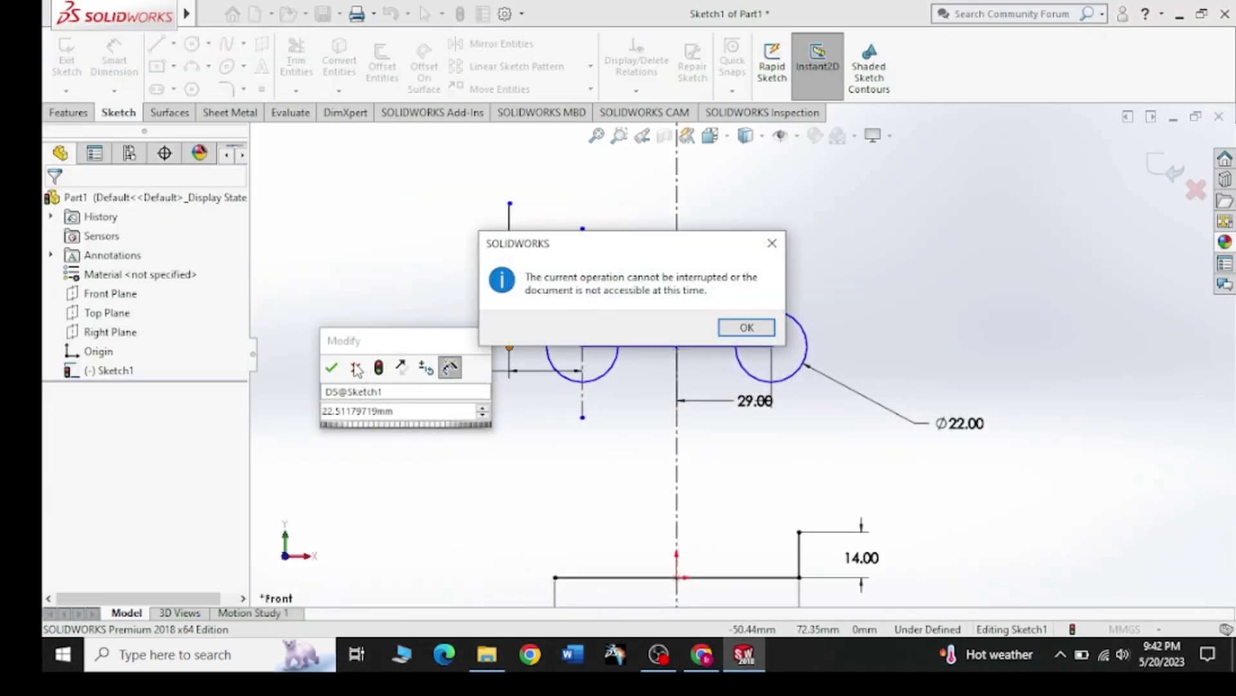
left_click(746, 327)
left_click(356, 367)
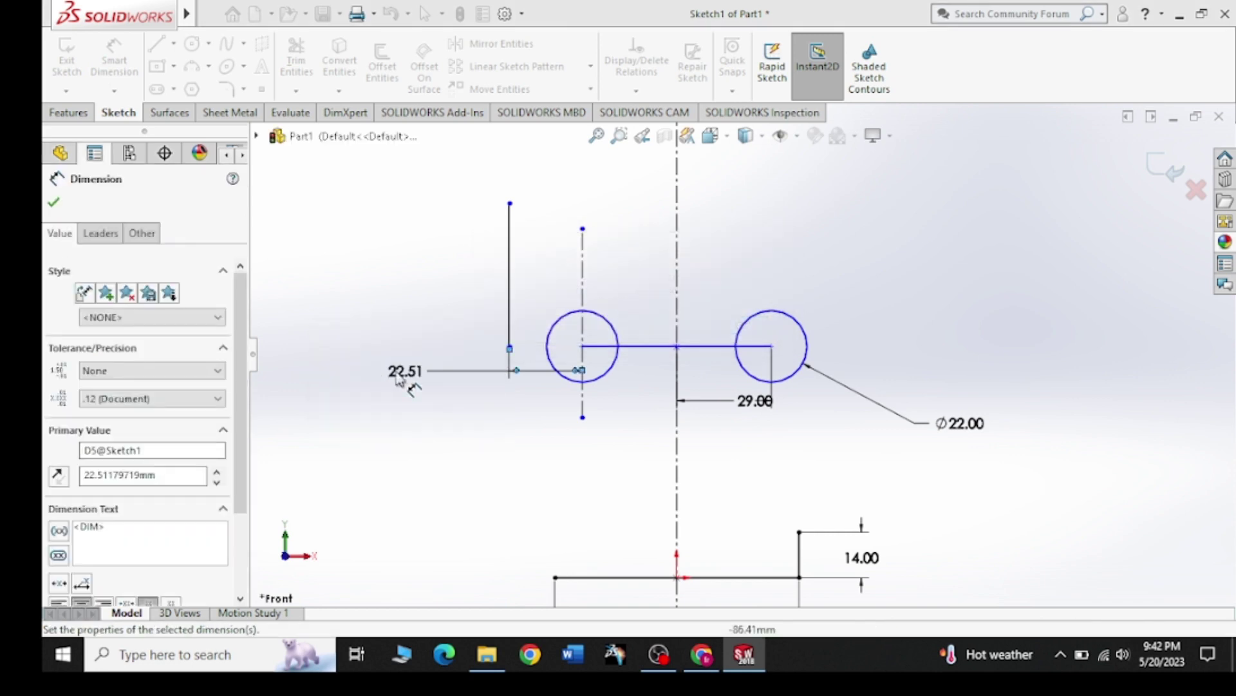
key("Escape")
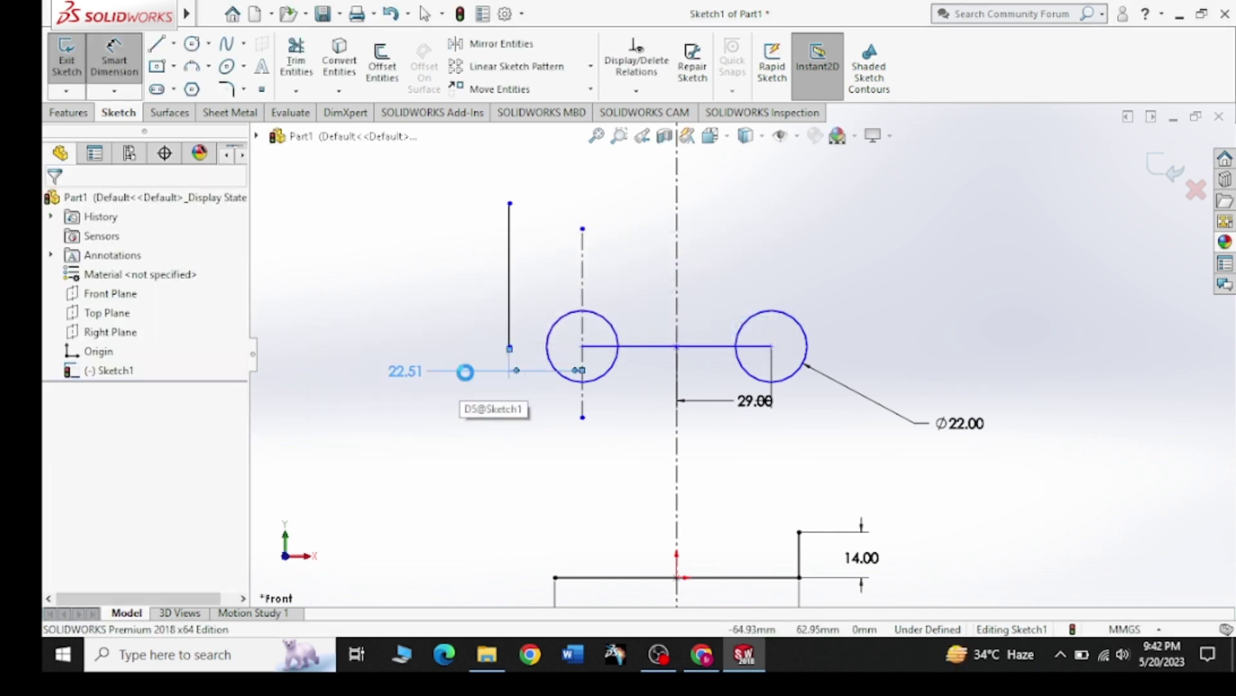
Step: Dimension the vertical line 45 mm from the main centerline
left_click(510, 284)
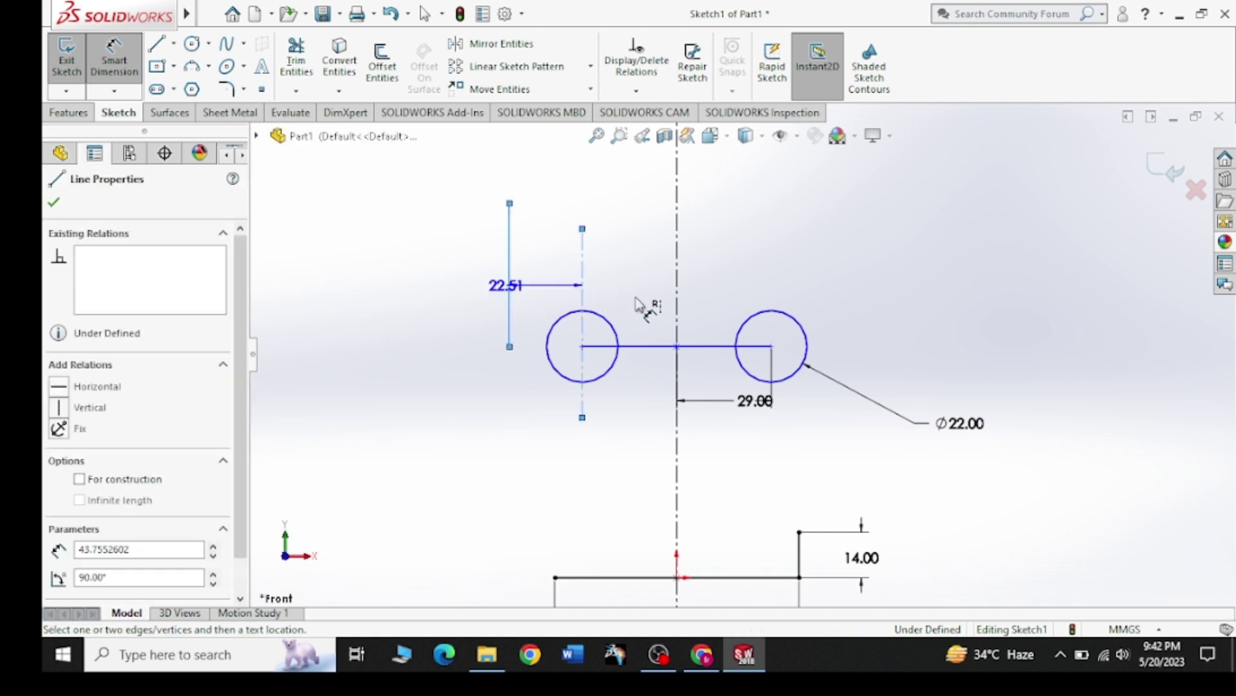
left_click(676, 303)
left_click(429, 382)
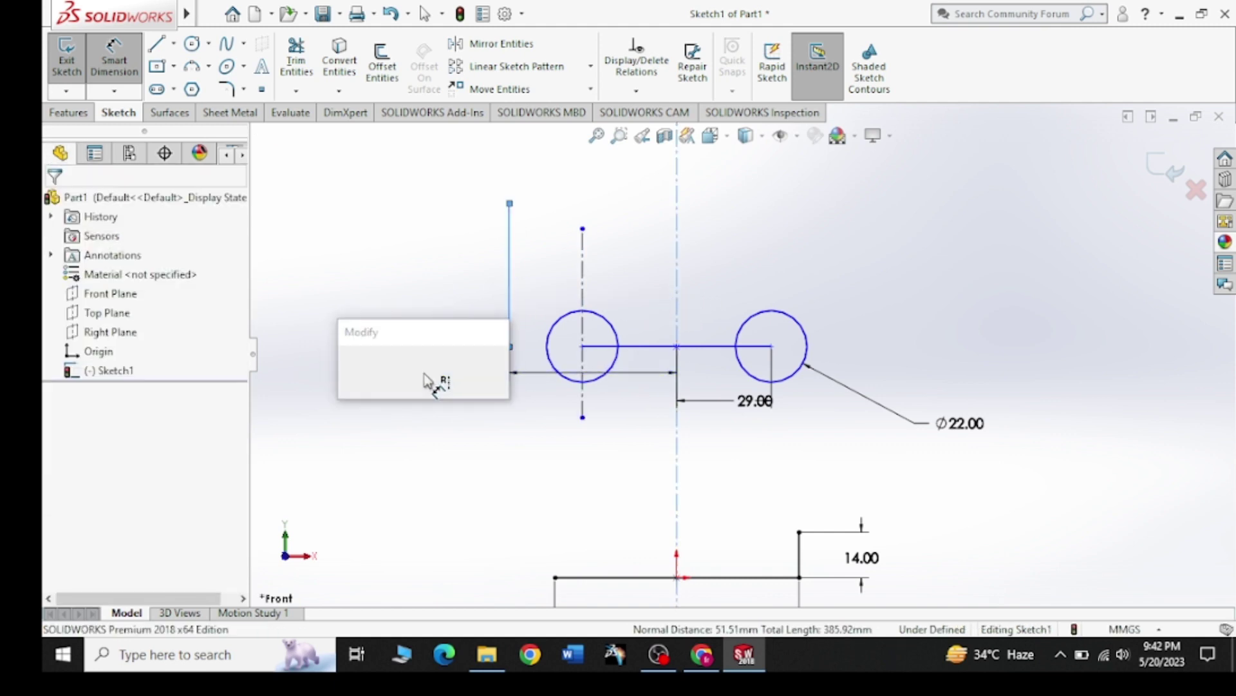
type("45")
key("Return")
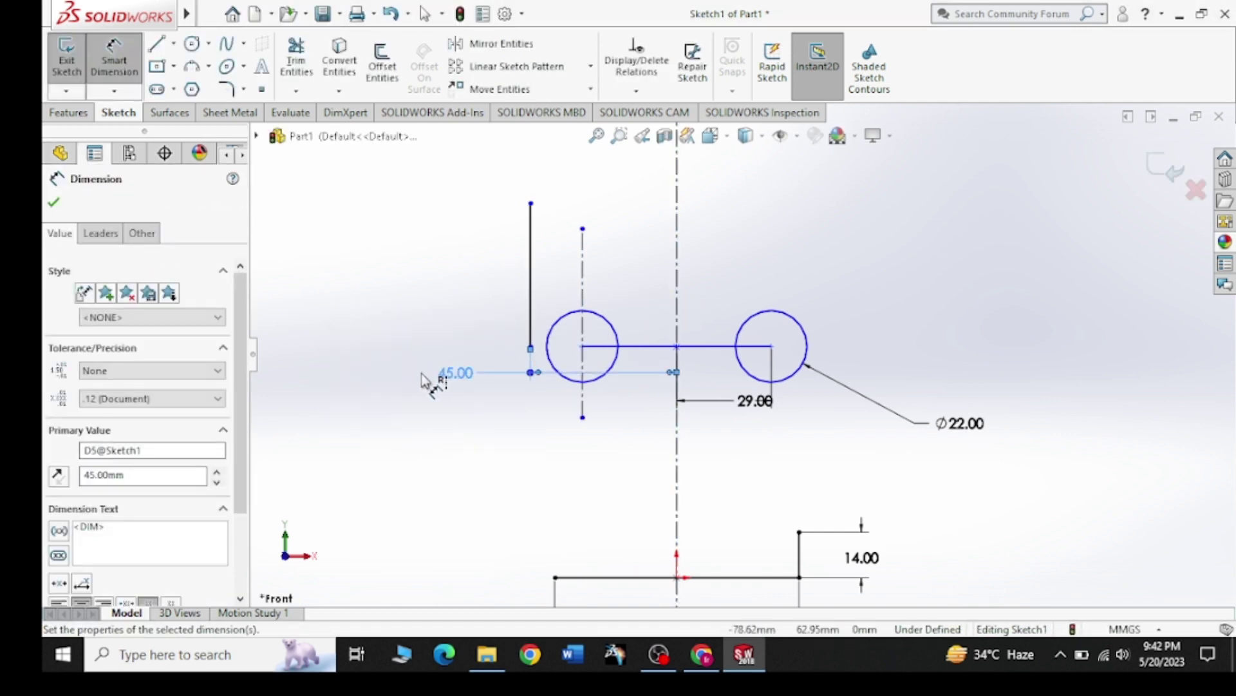
left_click(55, 204)
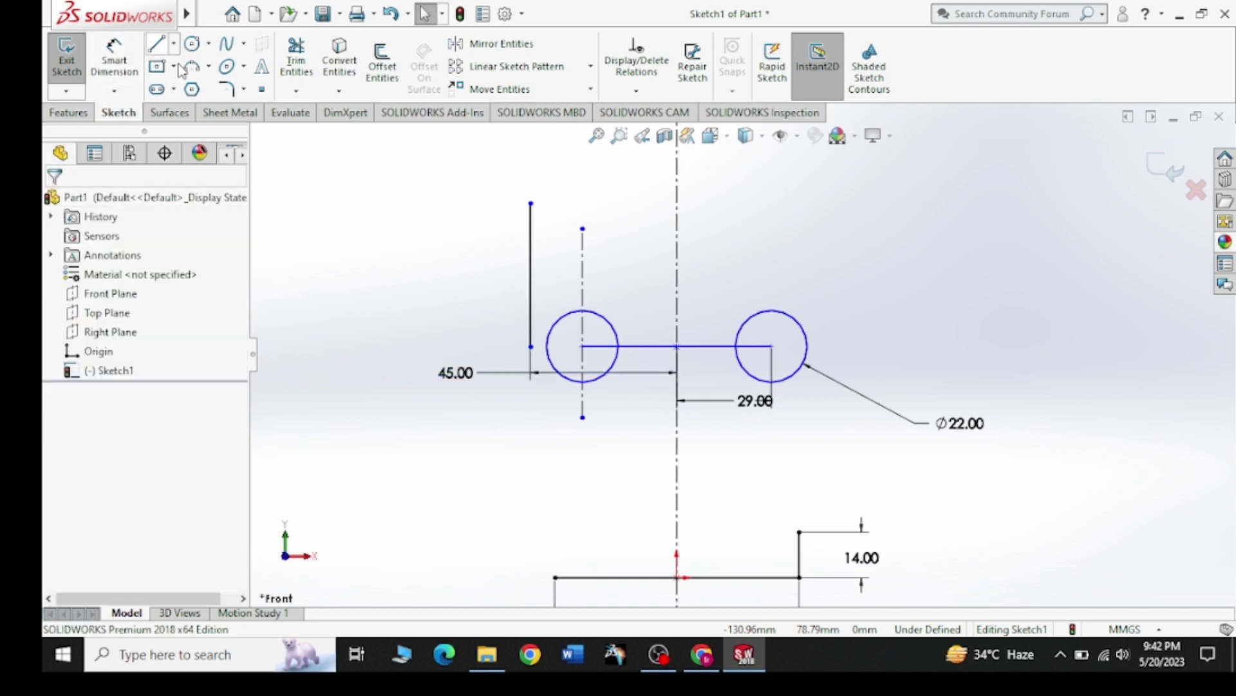
Step: Dimension the vertical line's height to 34 mm and view the reference drawing
left_click(532, 277)
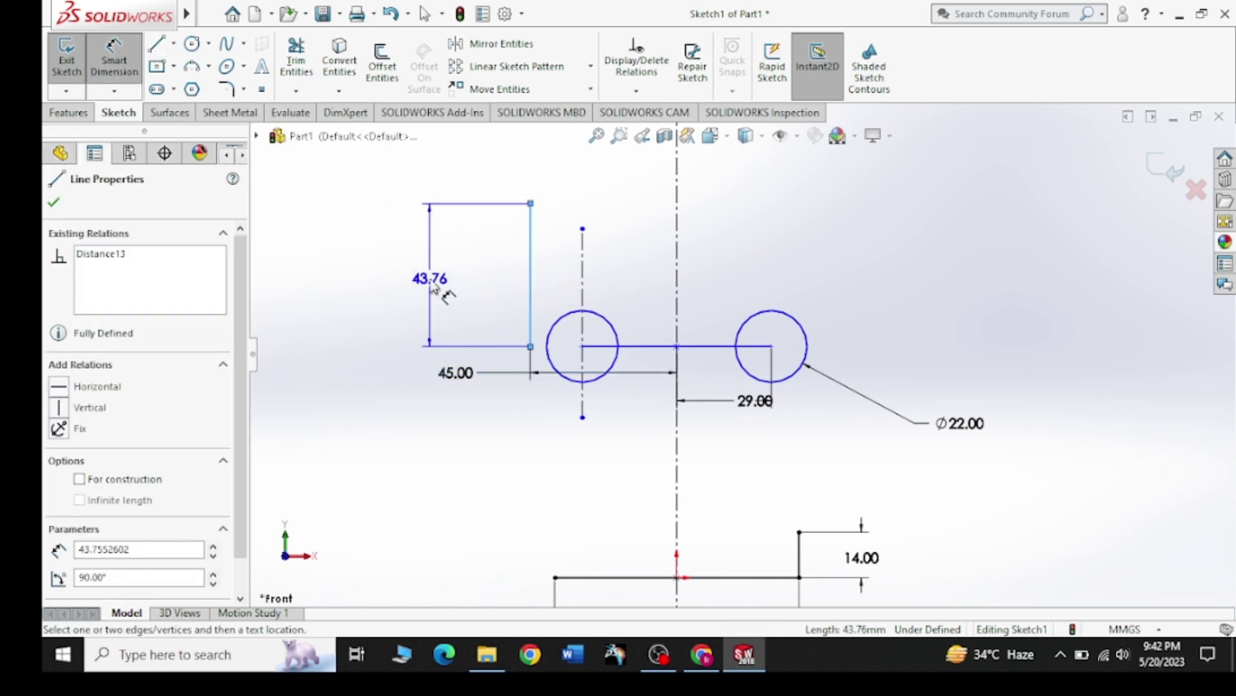
left_click(431, 284)
type("34")
key("Return")
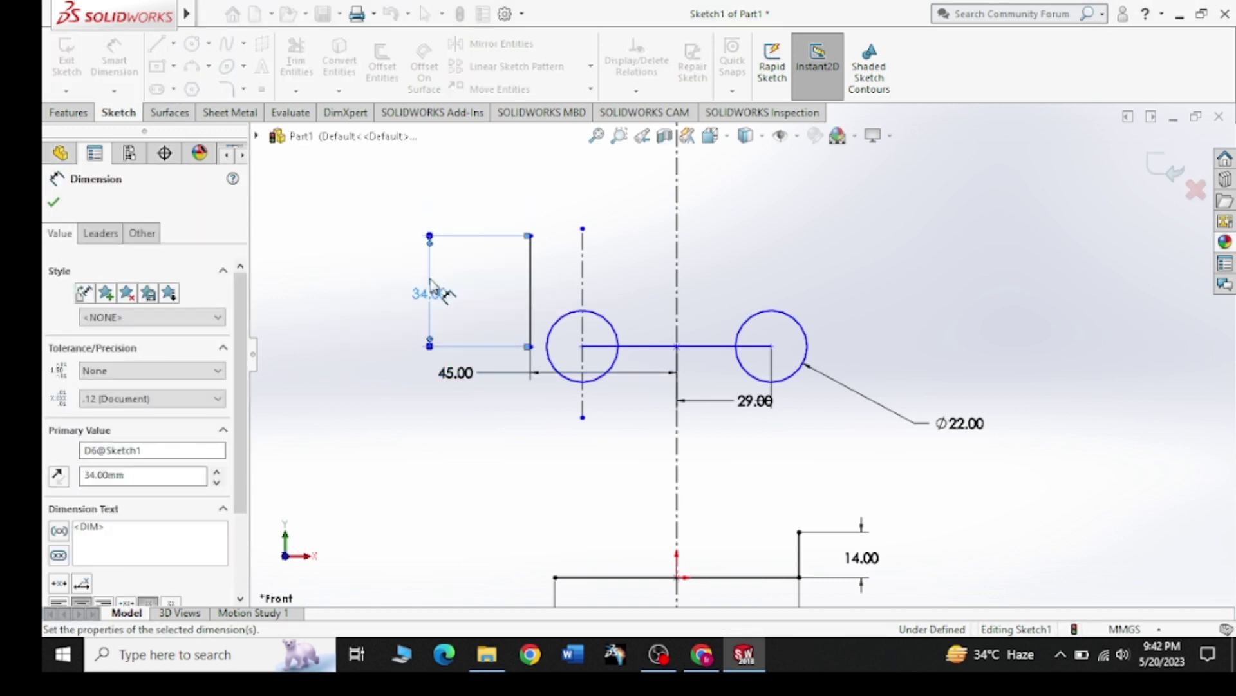
left_click(718, 654)
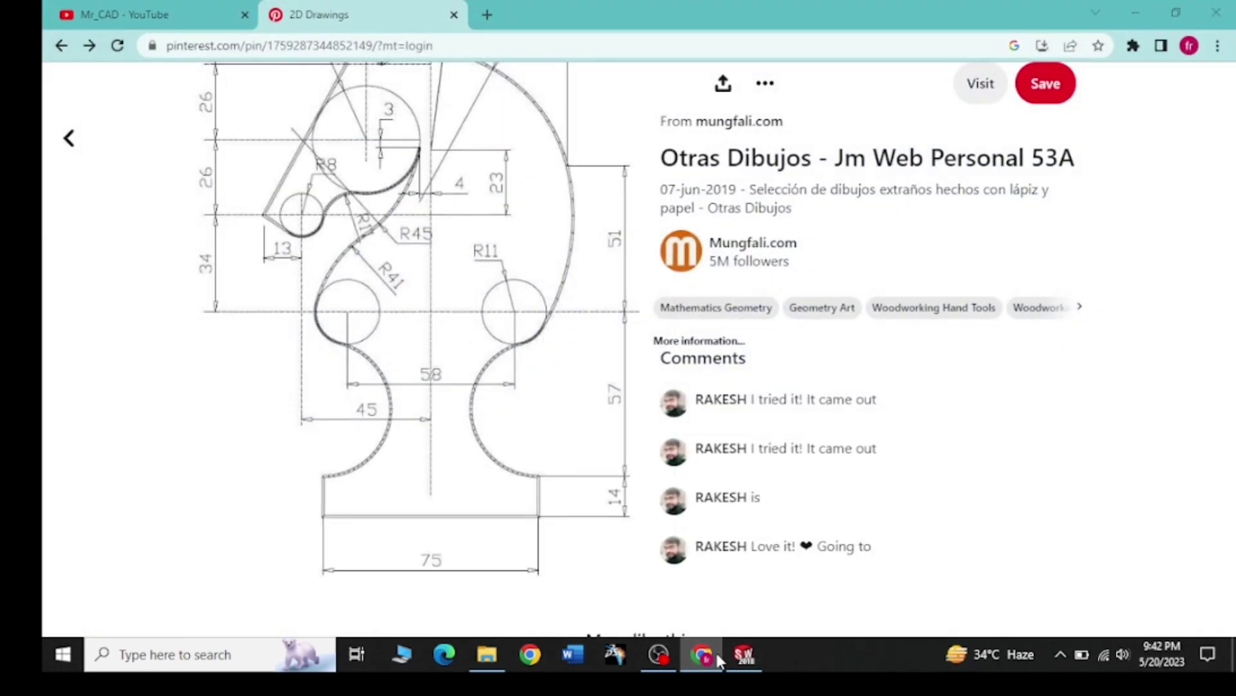
Step: Draw a small circle centred on the top end of the 34 mm line
left_click(717, 653)
left_click(191, 44)
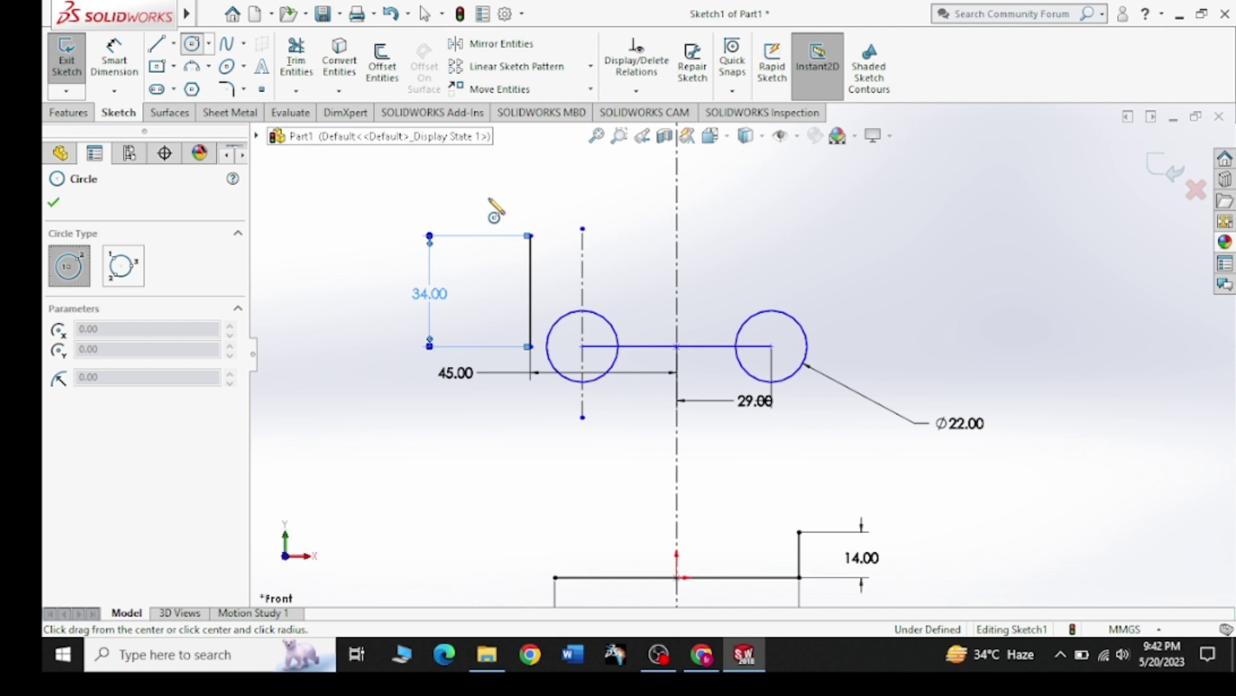
left_click(531, 235)
left_click(551, 219)
key("Escape")
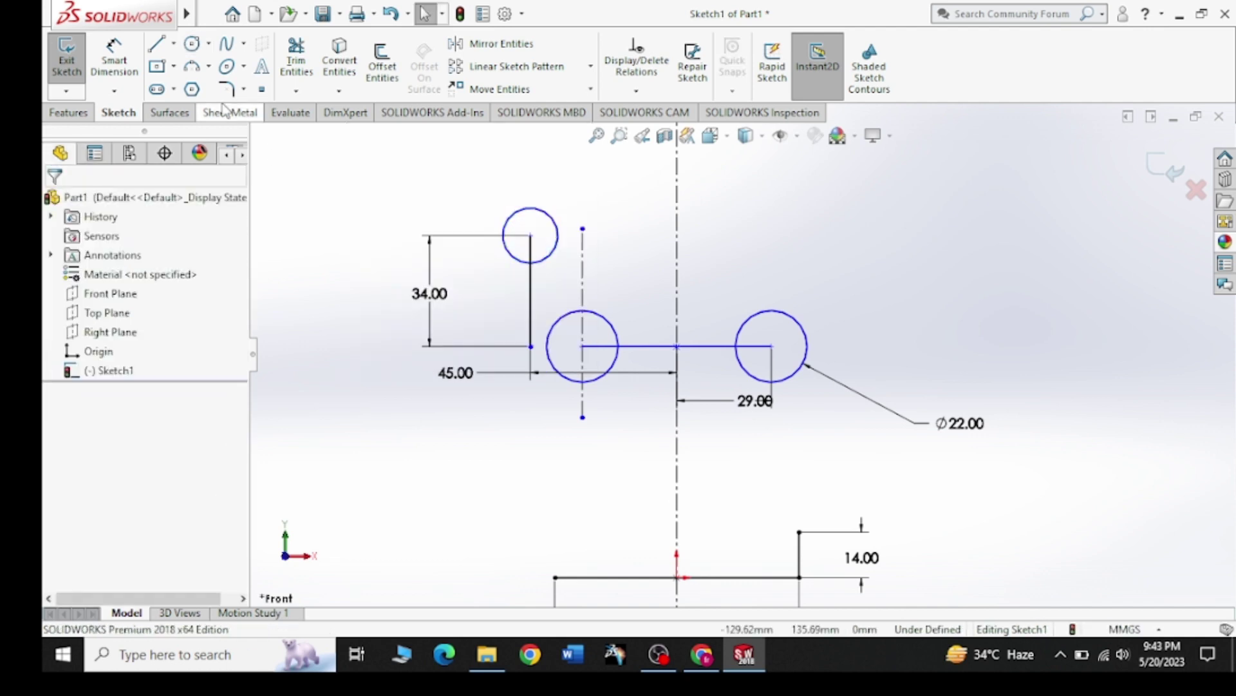
Step: Dimension the small circle to a 16 mm diameter and recheck the reference
left_click(114, 60)
left_click(519, 265)
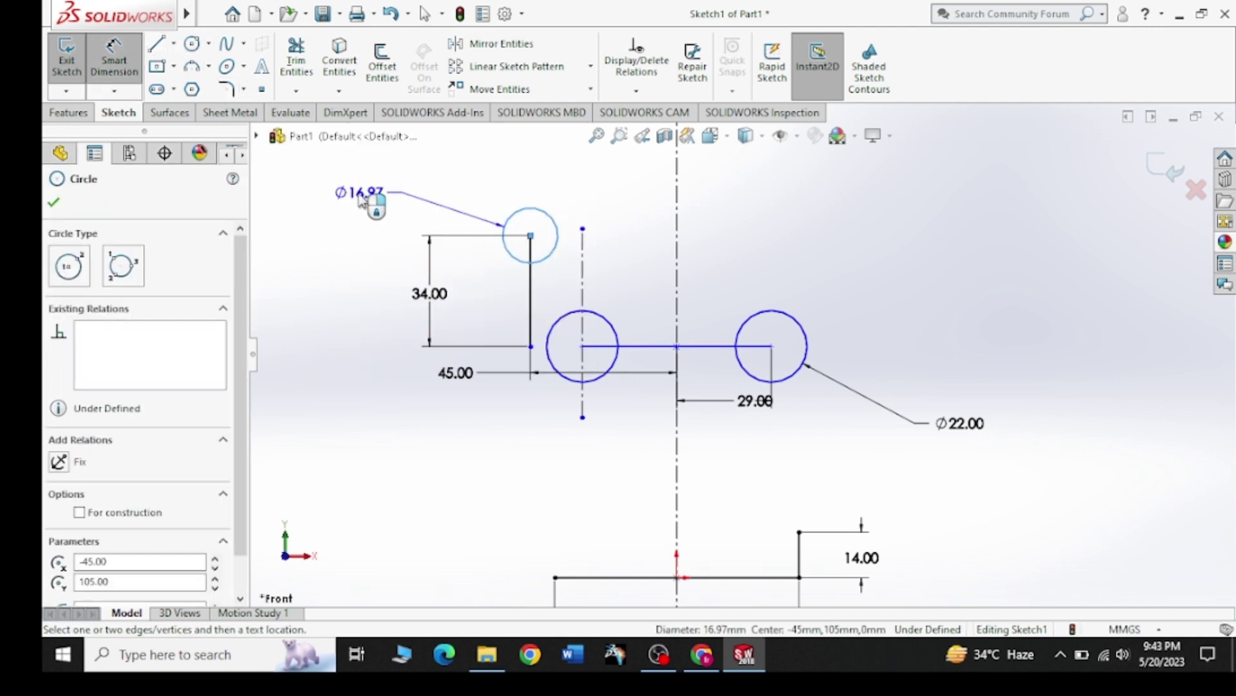
left_click(357, 192)
type("16.00mm")
key("Return")
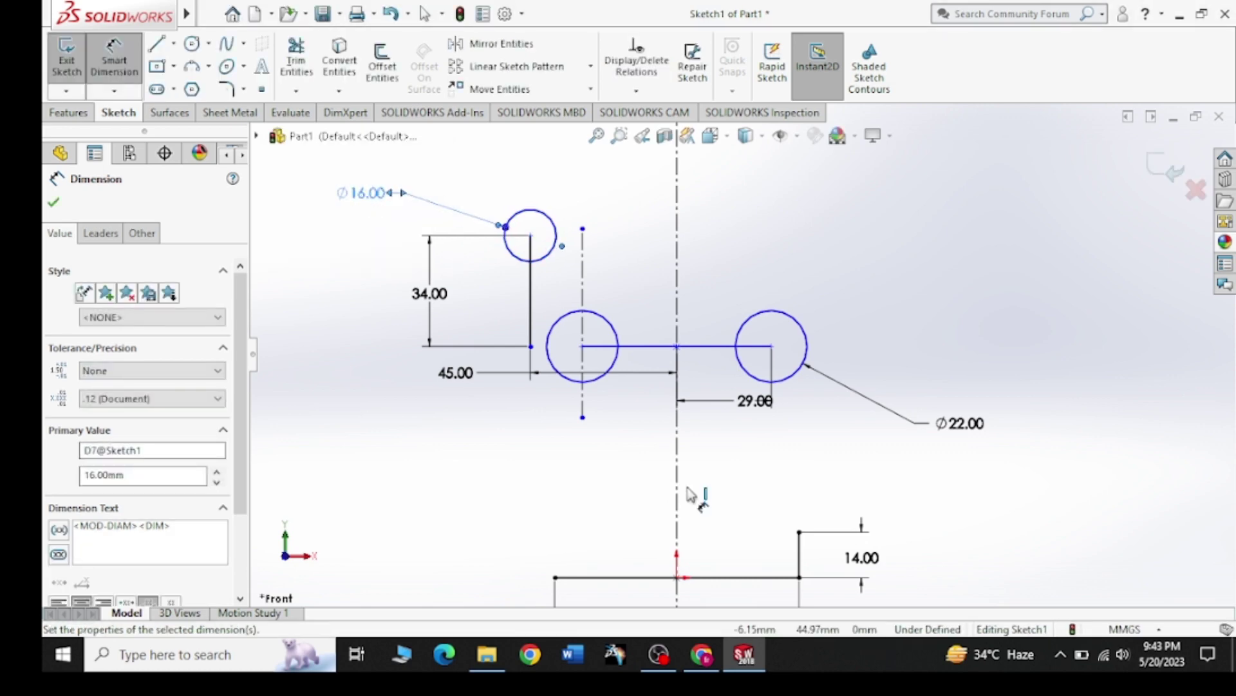
key("alt+Tab")
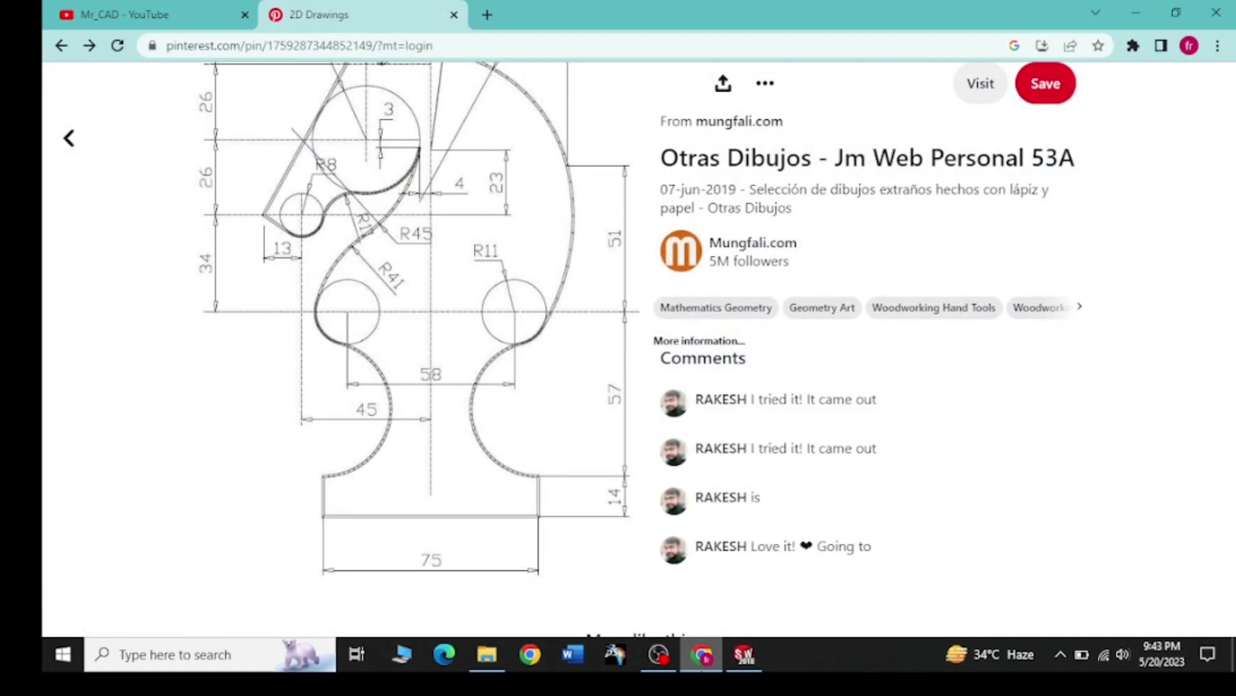
key("alt+Tab")
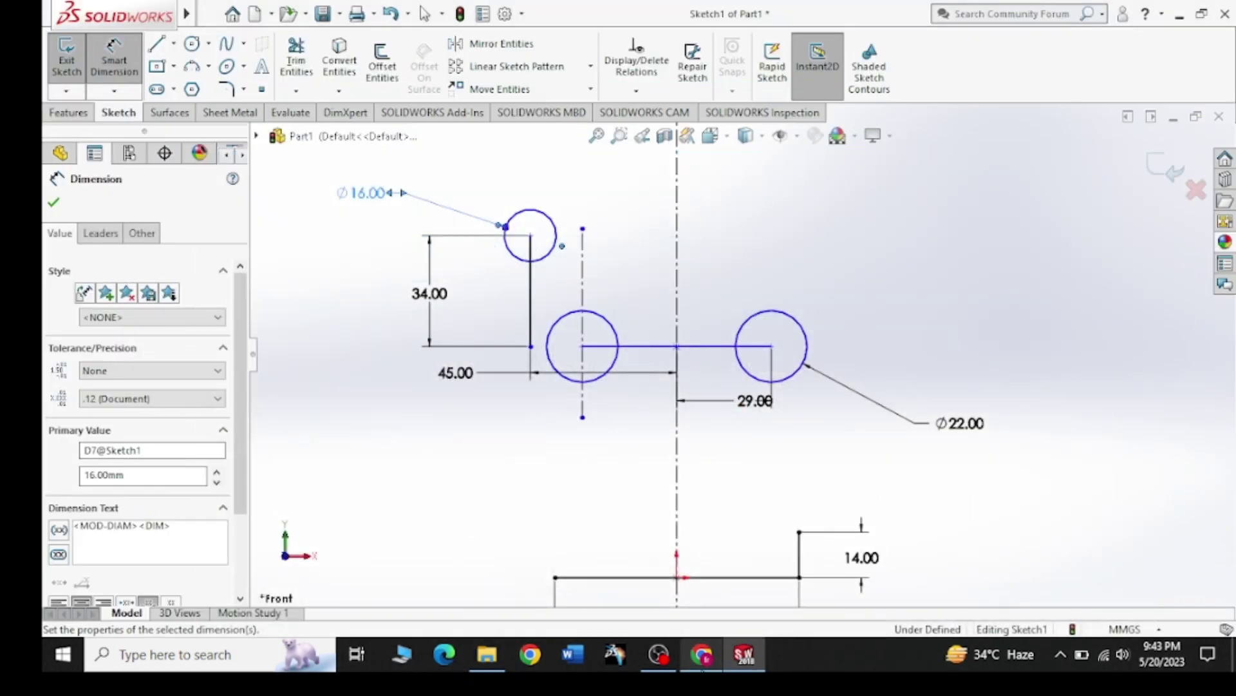
left_click(157, 43)
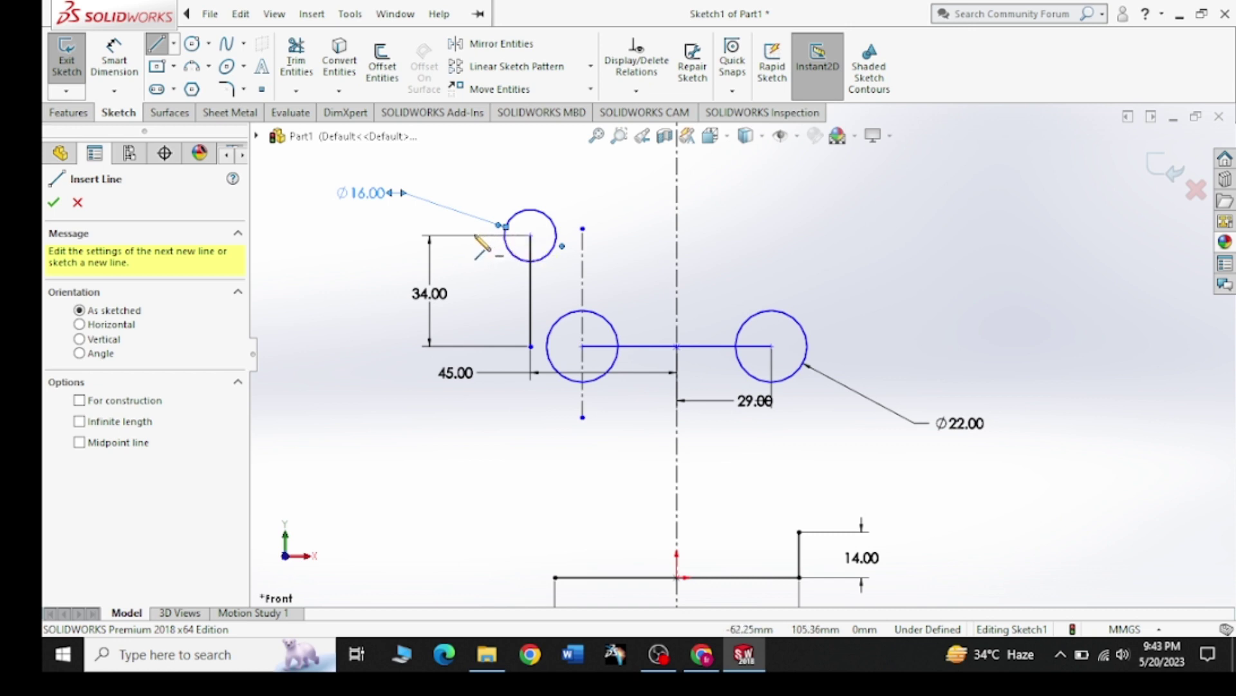
Step: Draw a vertical line left of the small circle, 13 mm from the 34 mm vertical line
left_click_drag(476, 236, 476, 171)
key("Escape")
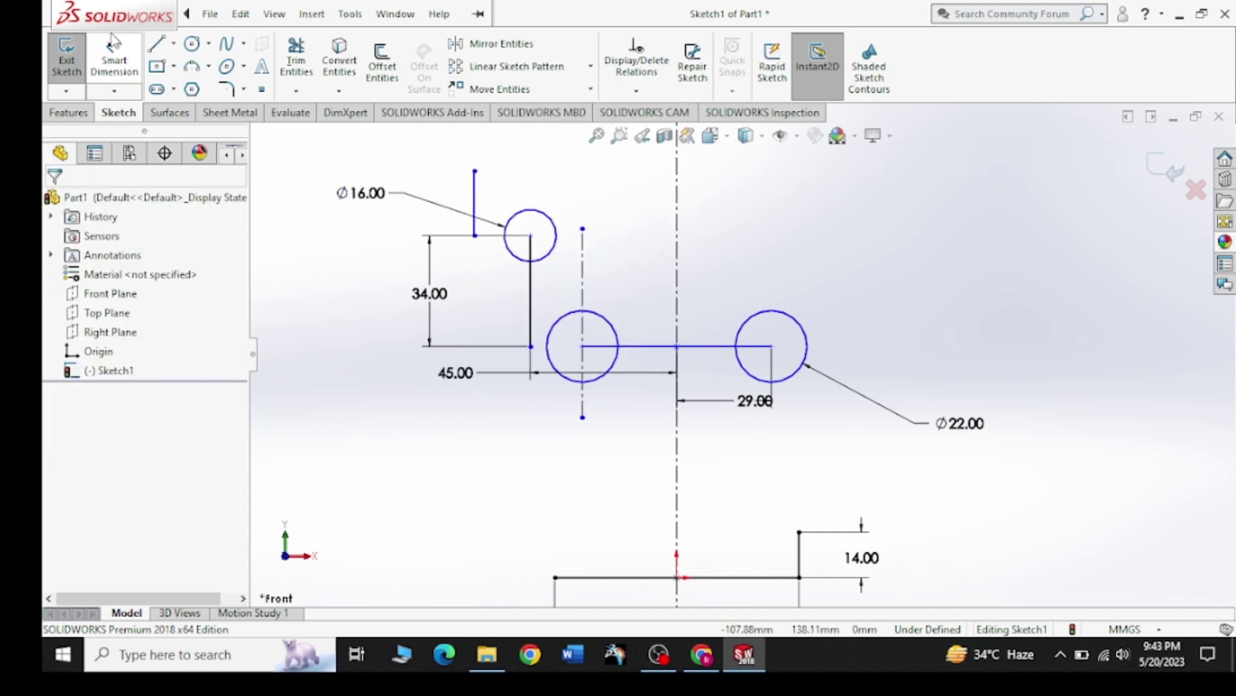
left_click(114, 43)
left_click(531, 289)
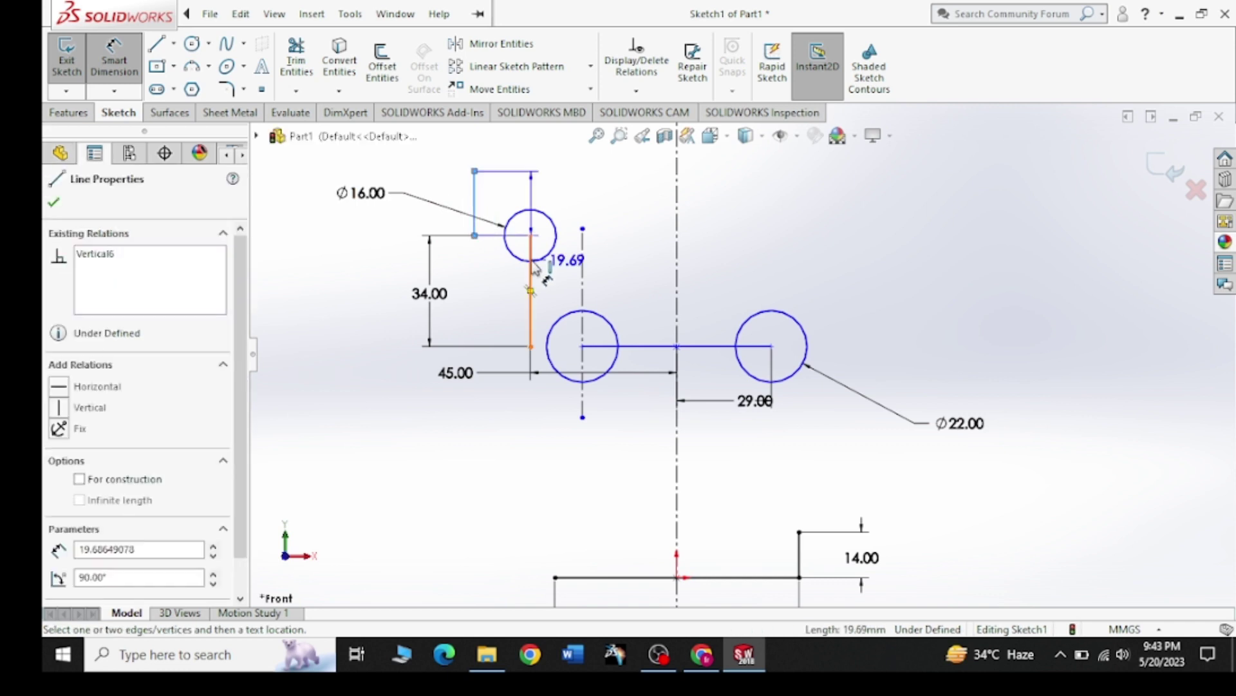
left_click(475, 213)
left_click(383, 238)
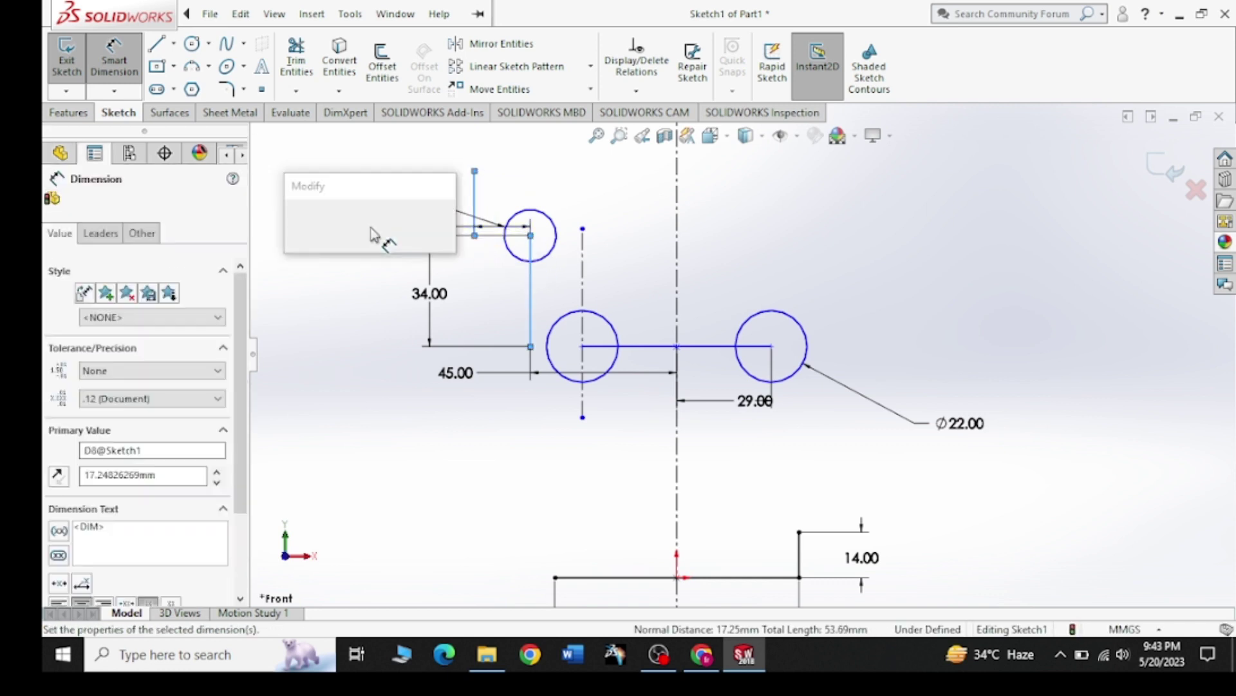
type("13")
key("Return")
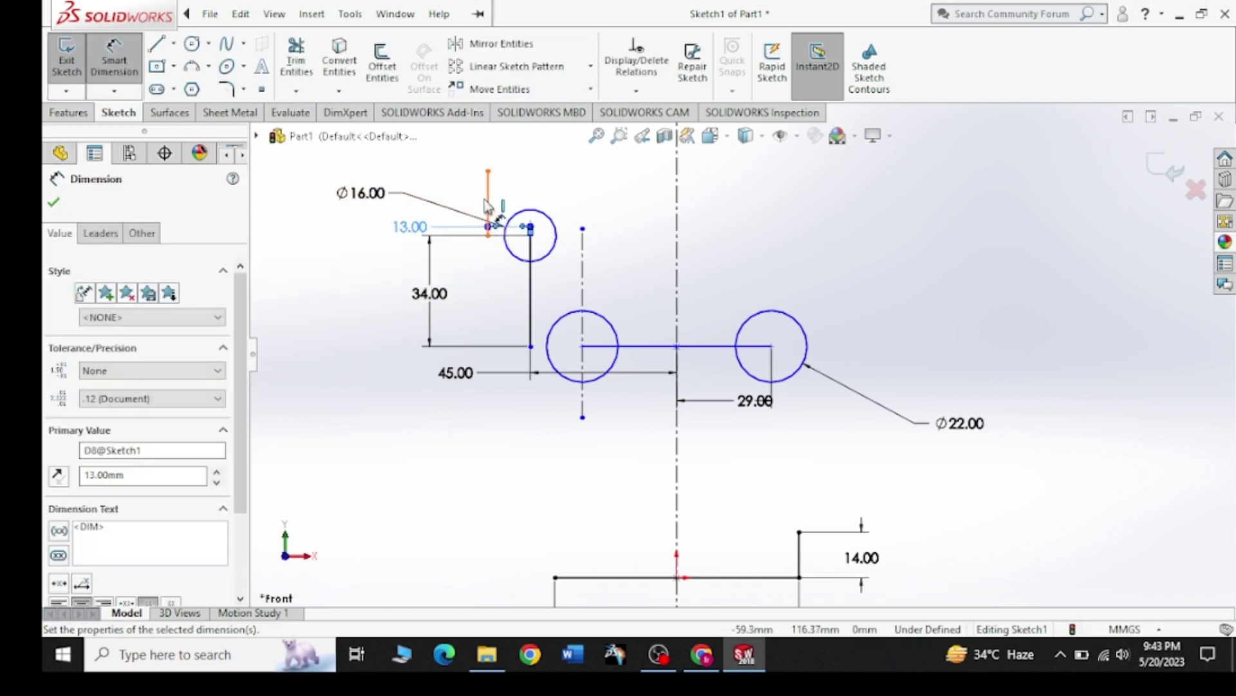
Step: Dimension the new line's length to 26 mm, checking the Pinterest reference
left_click(488, 201)
left_click(340, 207)
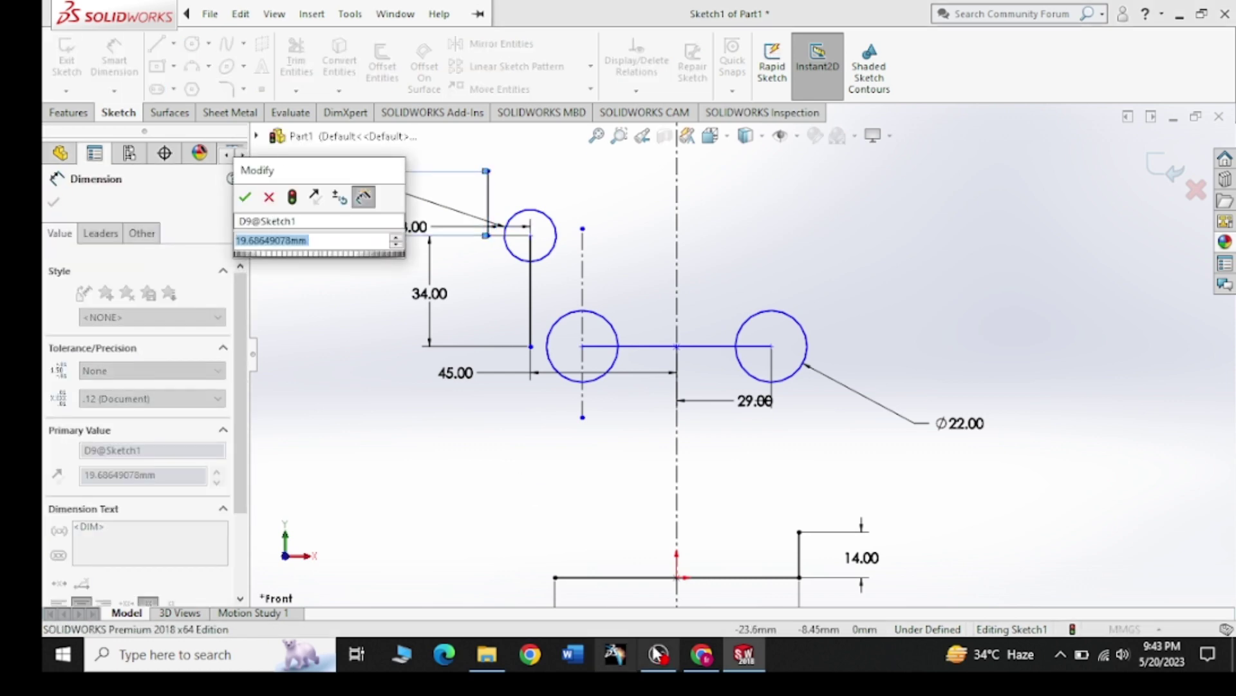
left_click(691, 652)
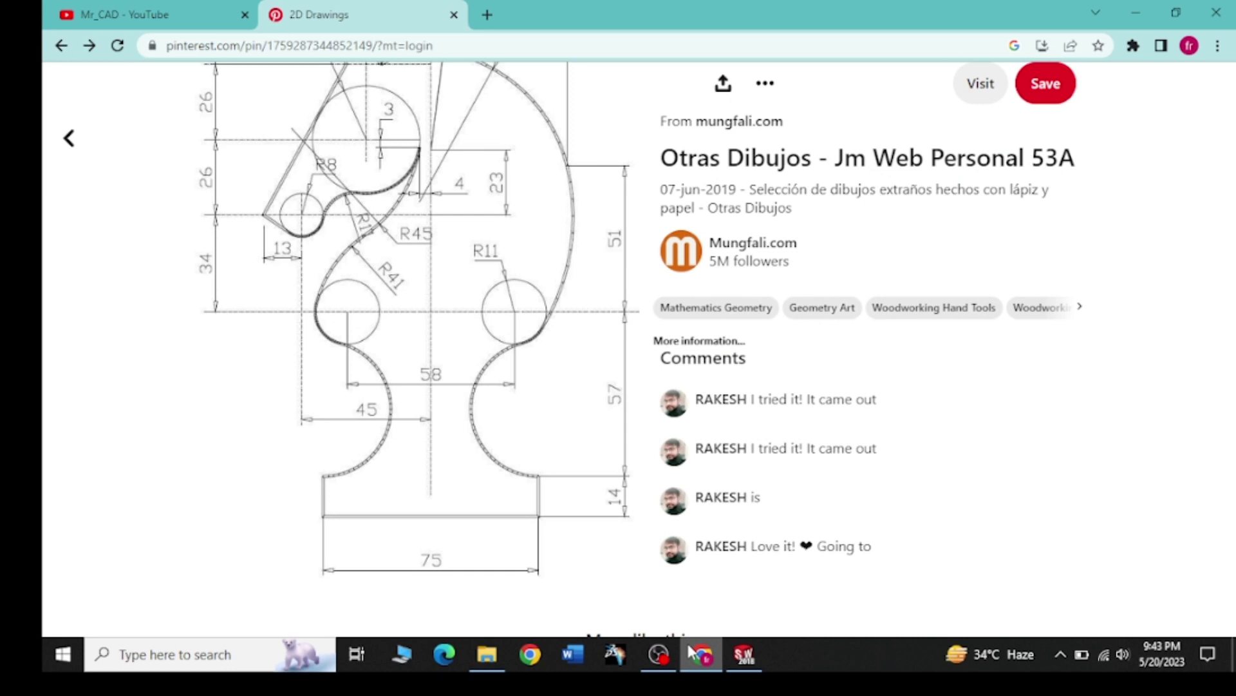
left_click(691, 652)
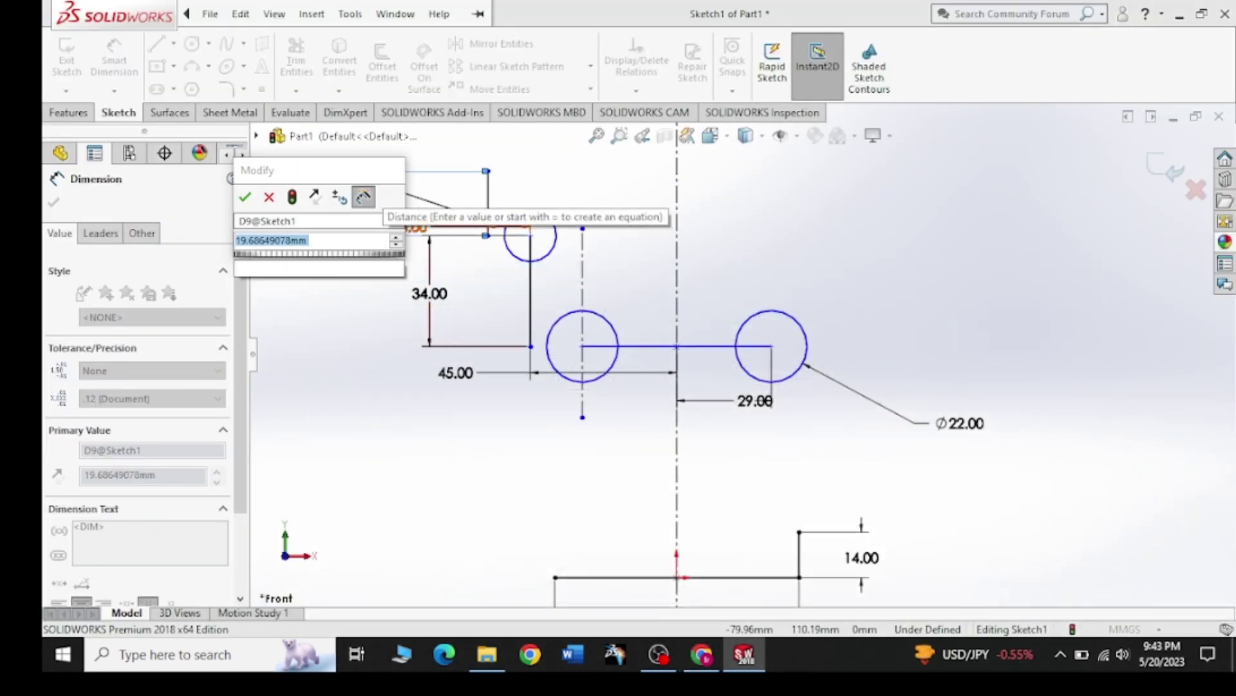
type("26")
key("Return")
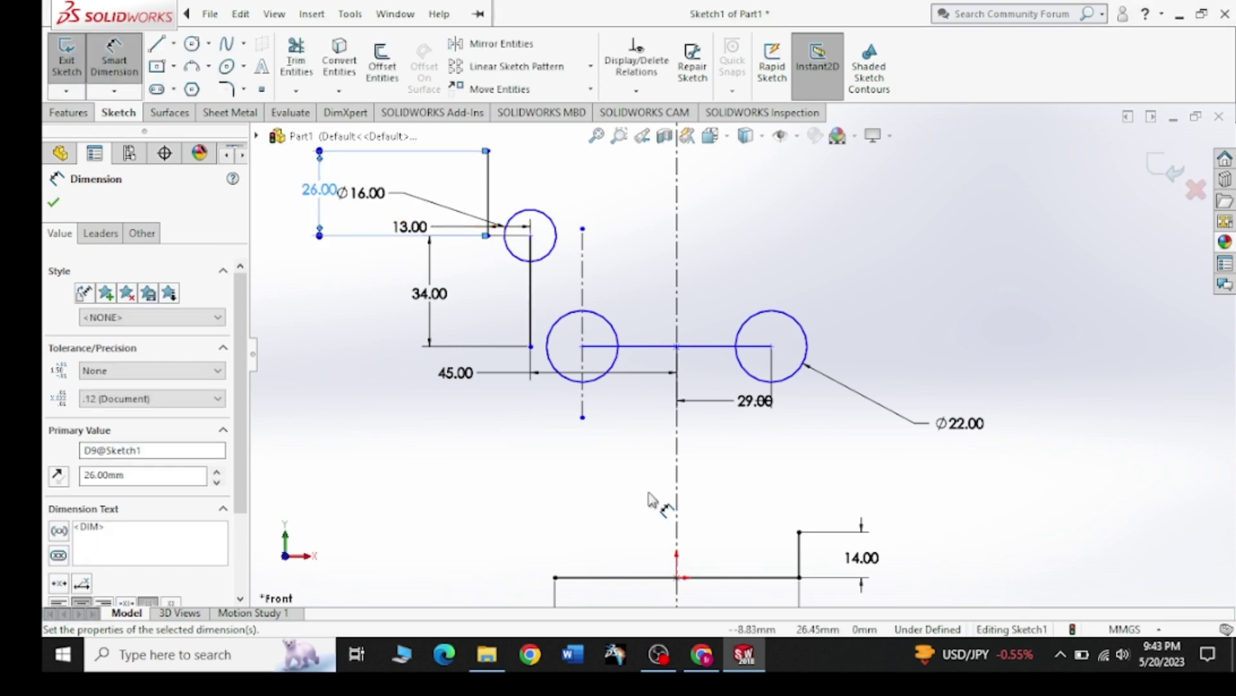
left_click(700, 659)
left_click(701, 663)
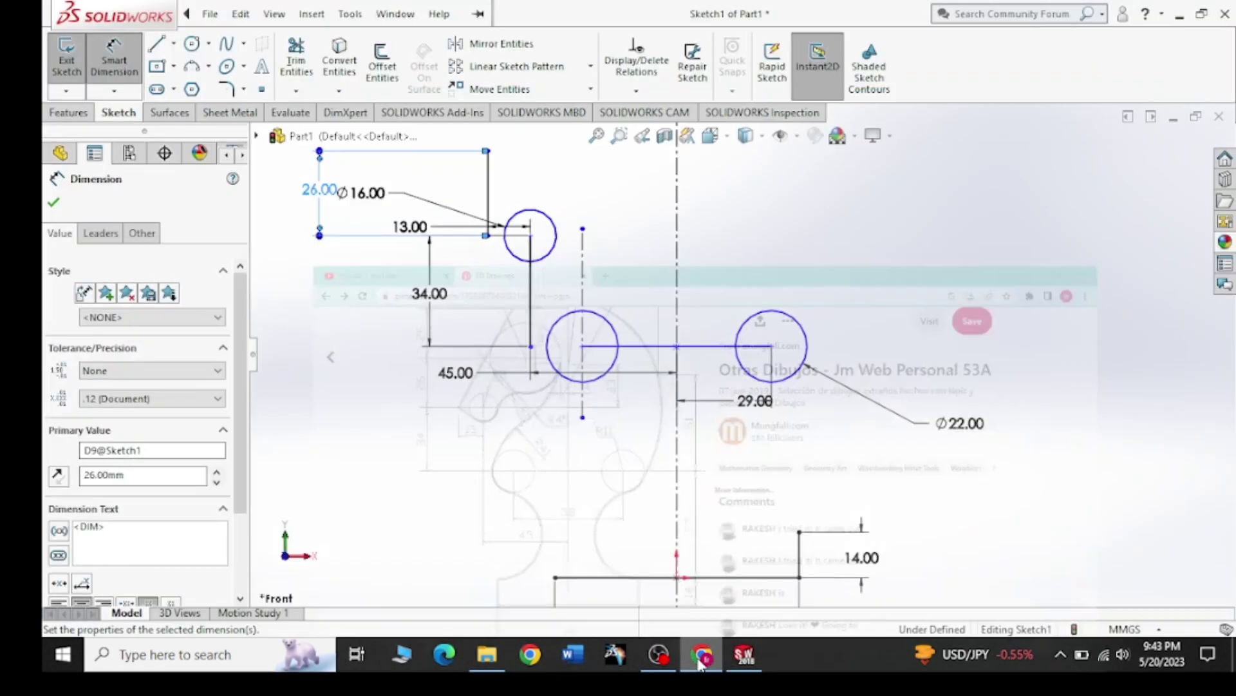
left_click(702, 664)
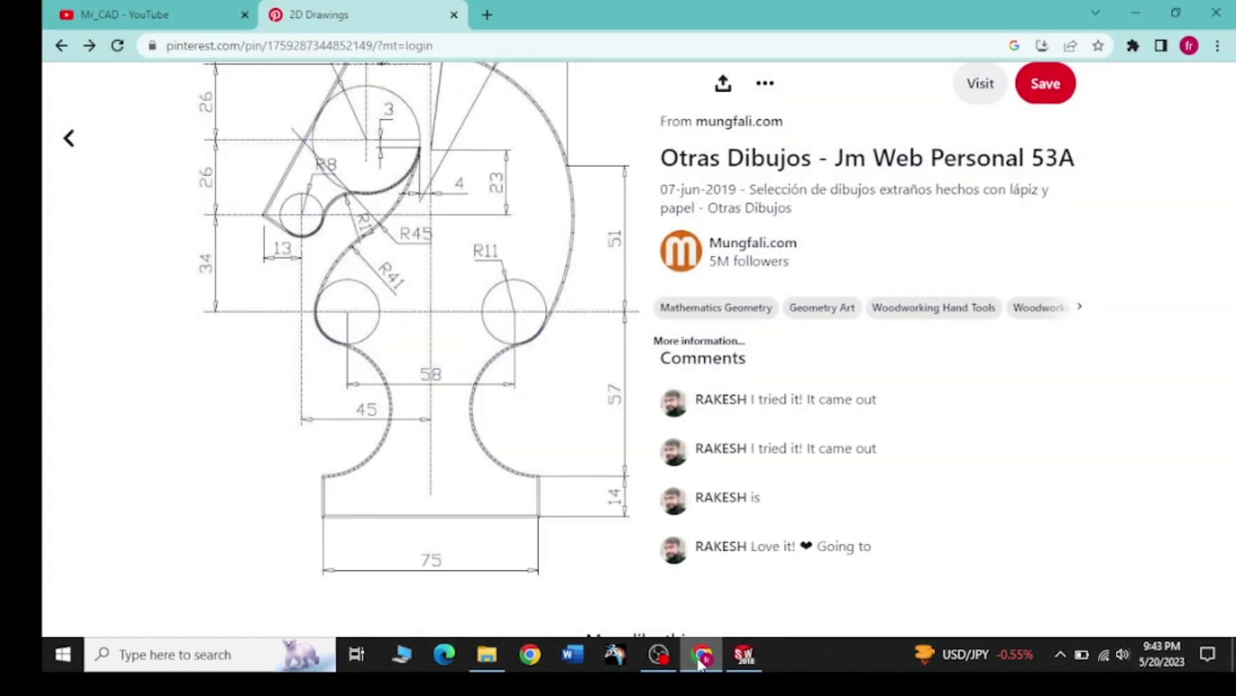
left_click(701, 663)
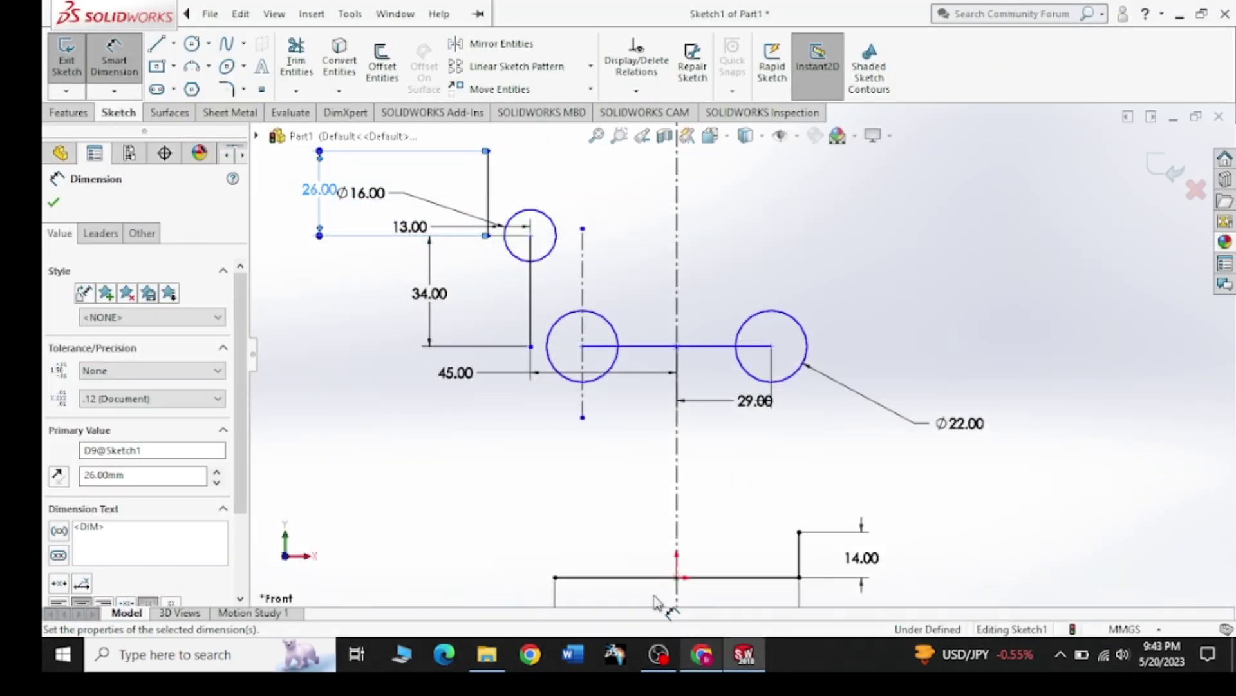
Step: Draw a second vertical line continuing upward from the first line's top
scroll(721, 317, "up", 3)
scroll(723, 317, "down", 1)
scroll(729, 317, "down", 1)
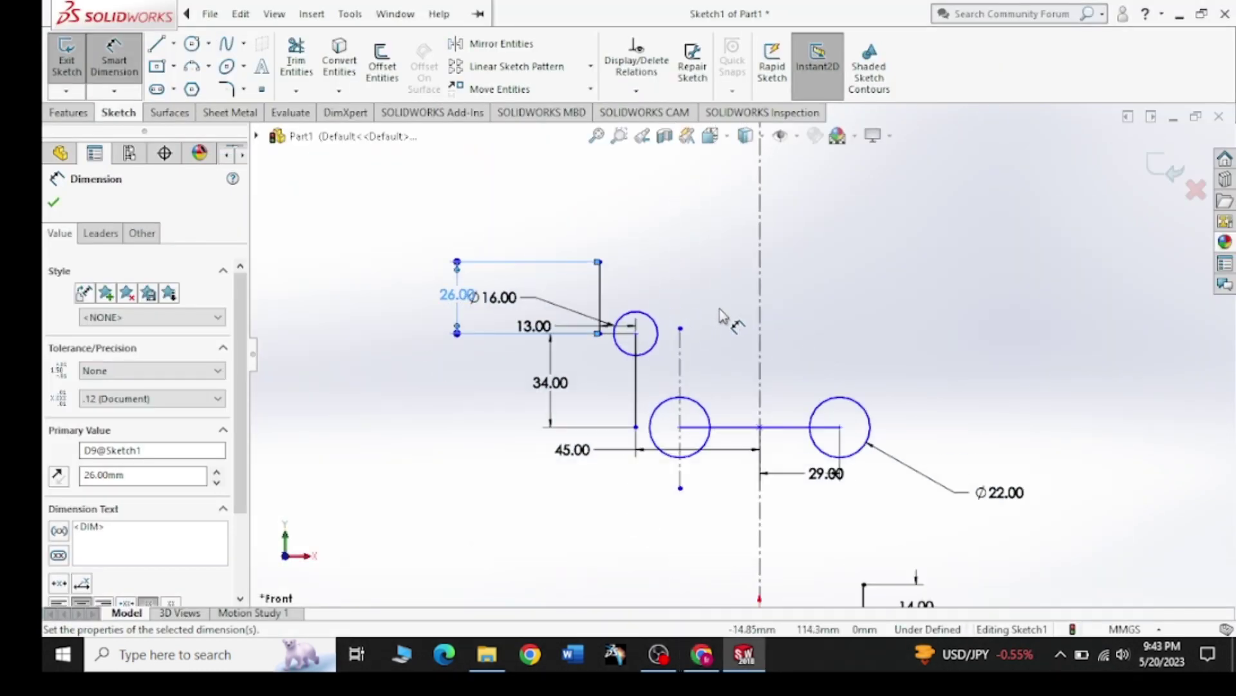
left_click(157, 44)
left_click(600, 261)
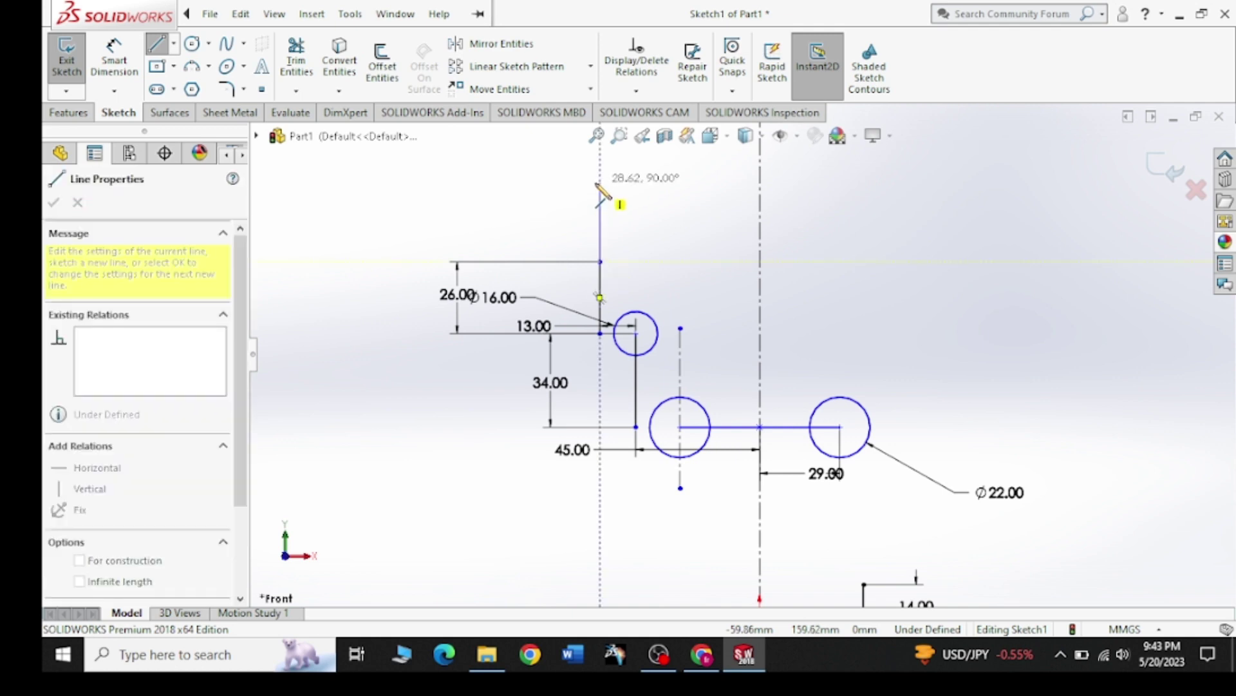
left_click(599, 183)
key("Escape")
Step: Set the new upper line's length to 26 mm and check the Pinterest reference
left_click(114, 60)
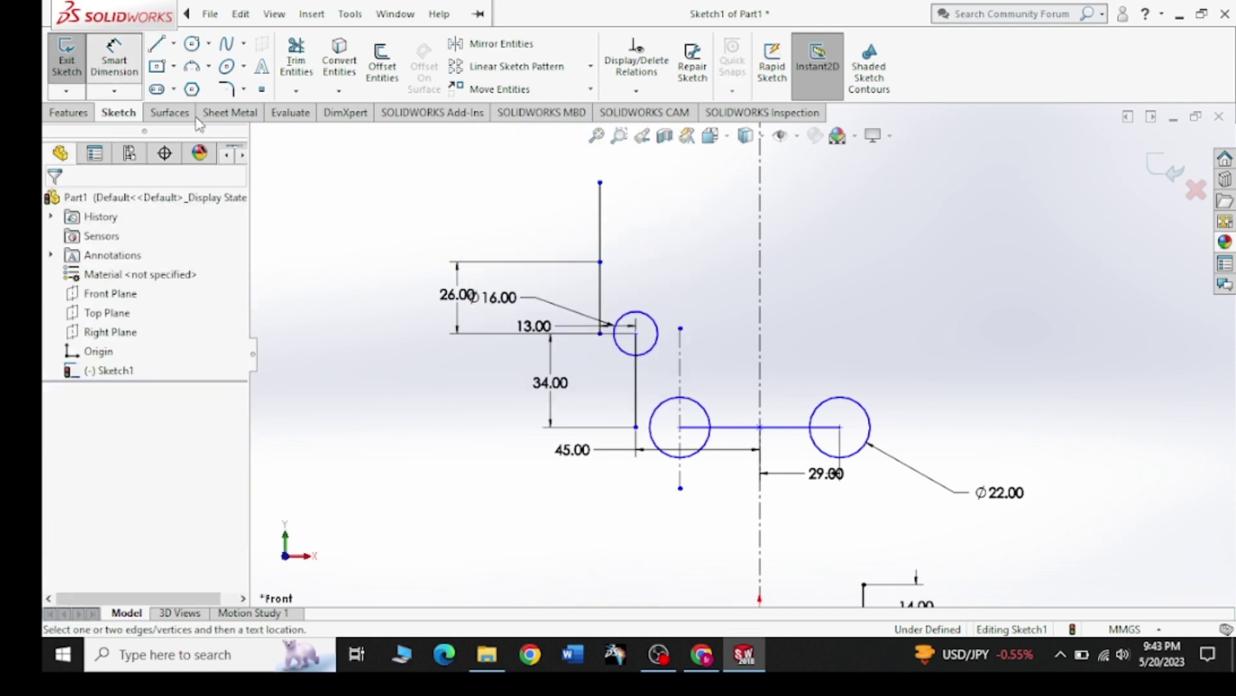
left_click(604, 228)
left_click(477, 217)
type("2")
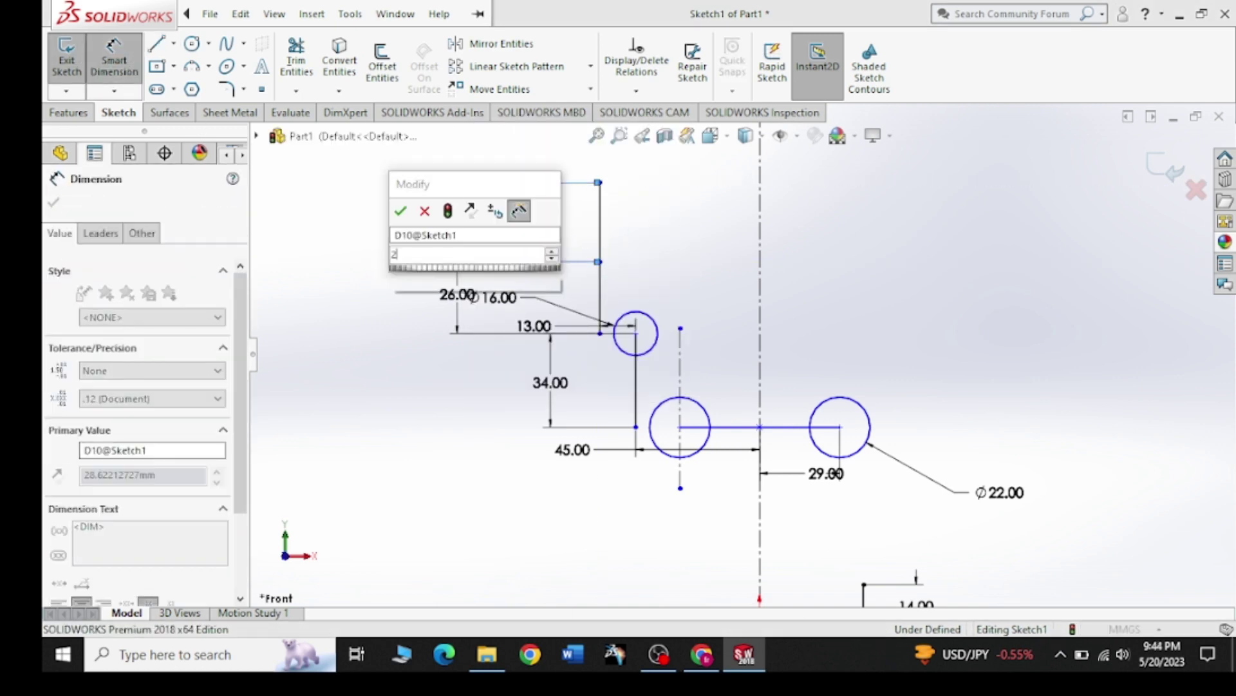
type("6")
key("Return")
key("Escape")
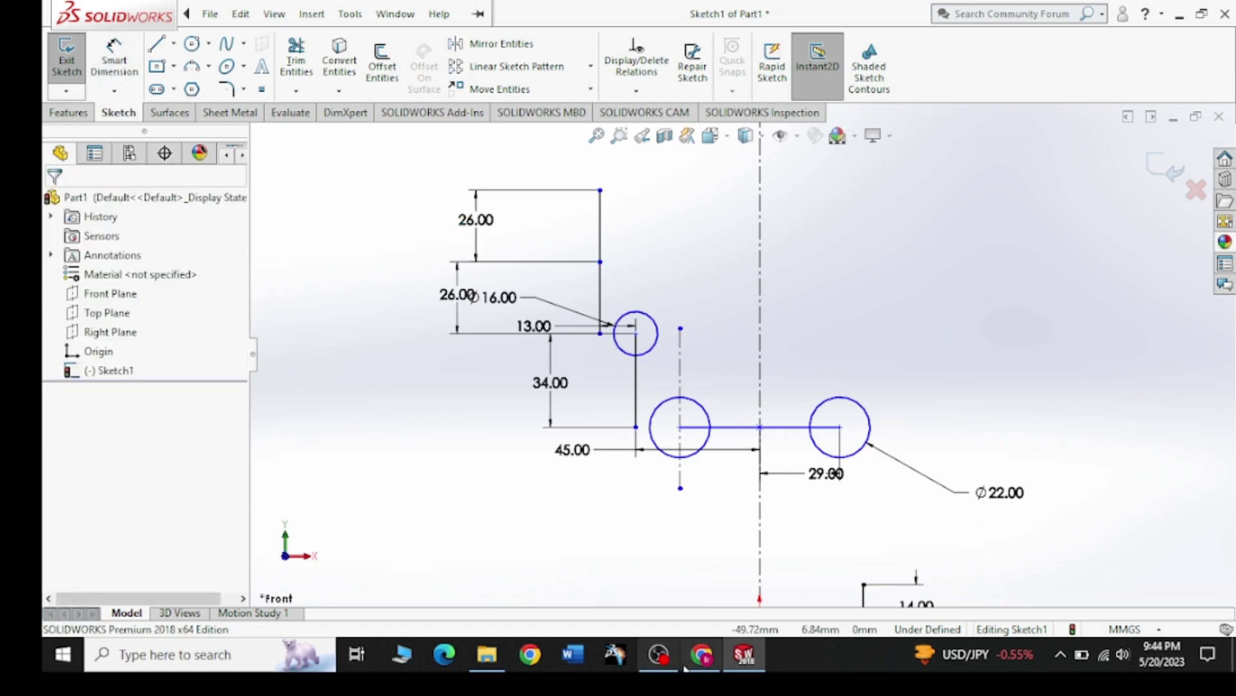
left_click(686, 669)
Step: Compare the Pinterest knight drawing's dimensions with the sketch, ending back in SOLIDWORKS
scroll(496, 314, "up", 1)
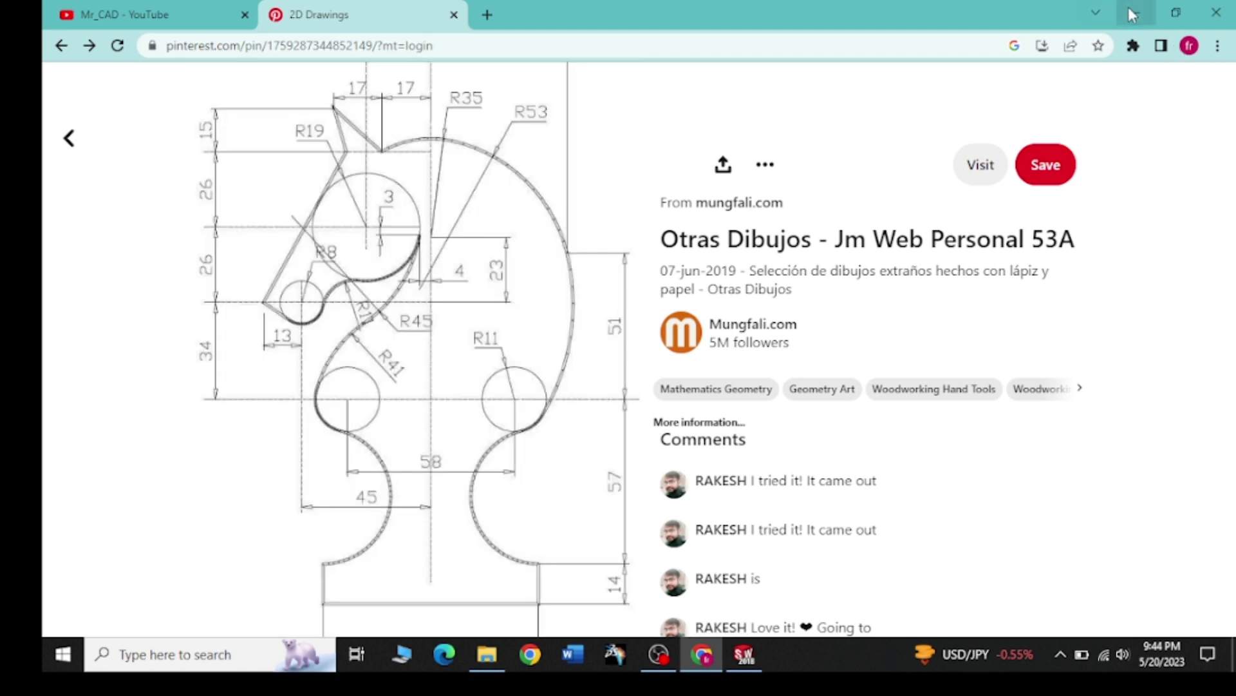
left_click(1132, 14)
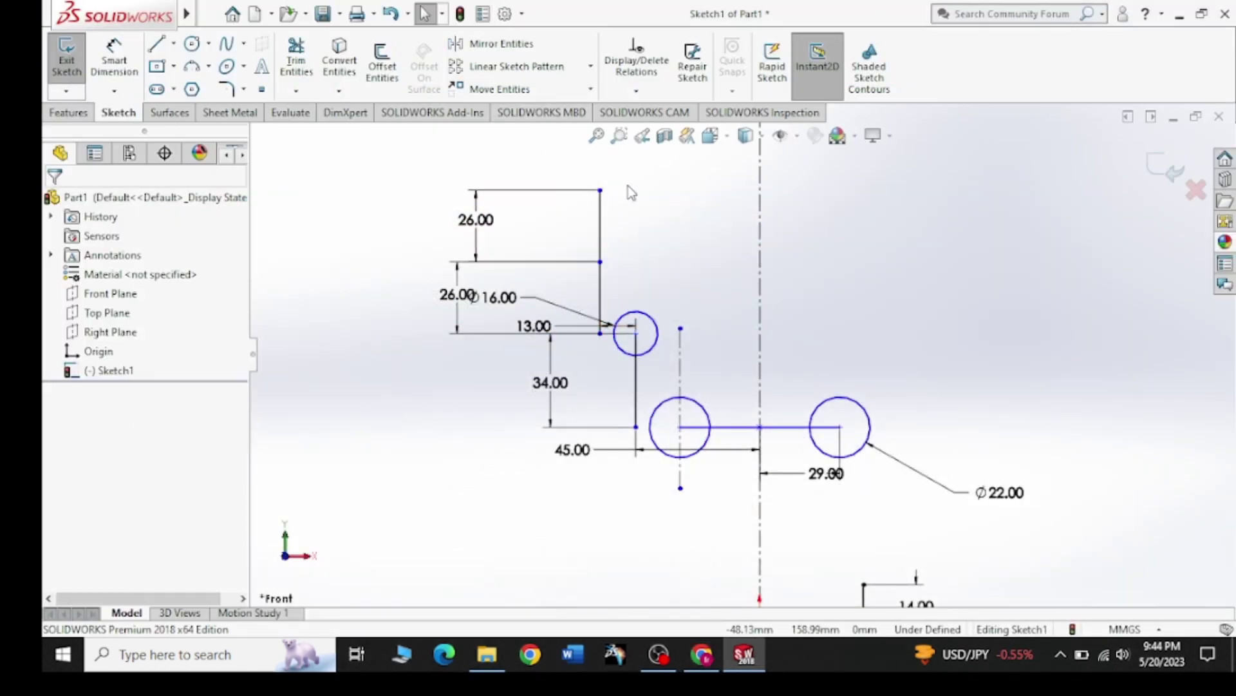
left_click(702, 662)
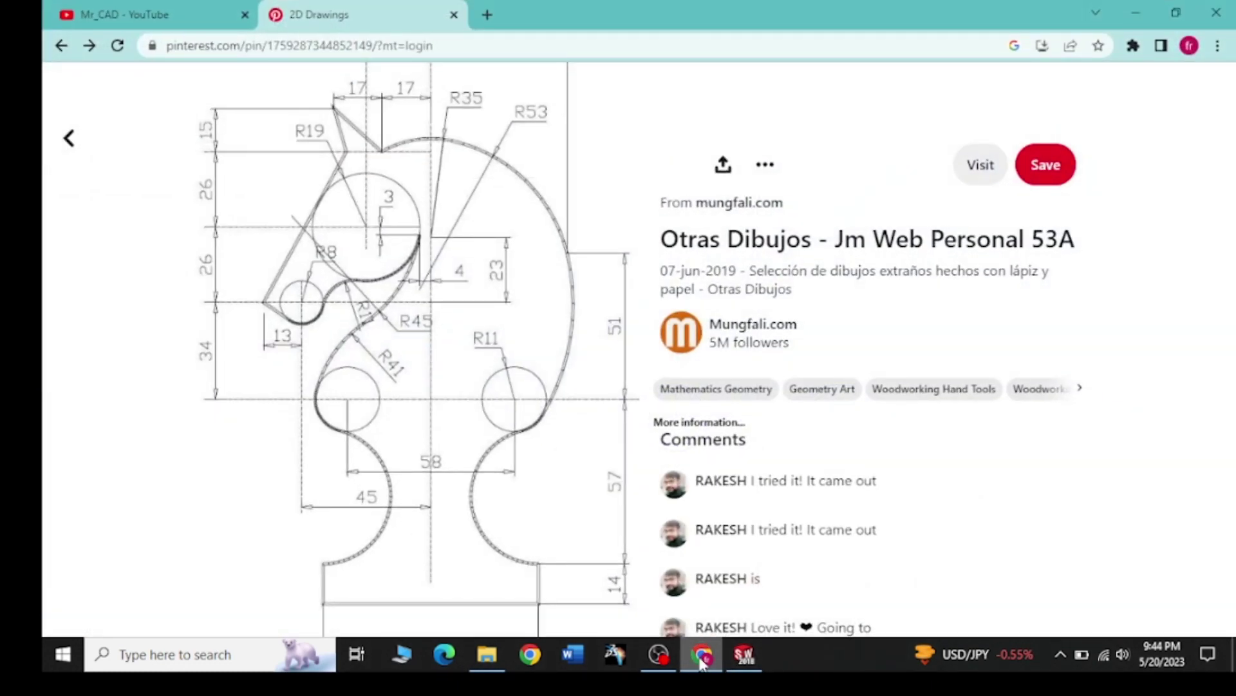
left_click(702, 662)
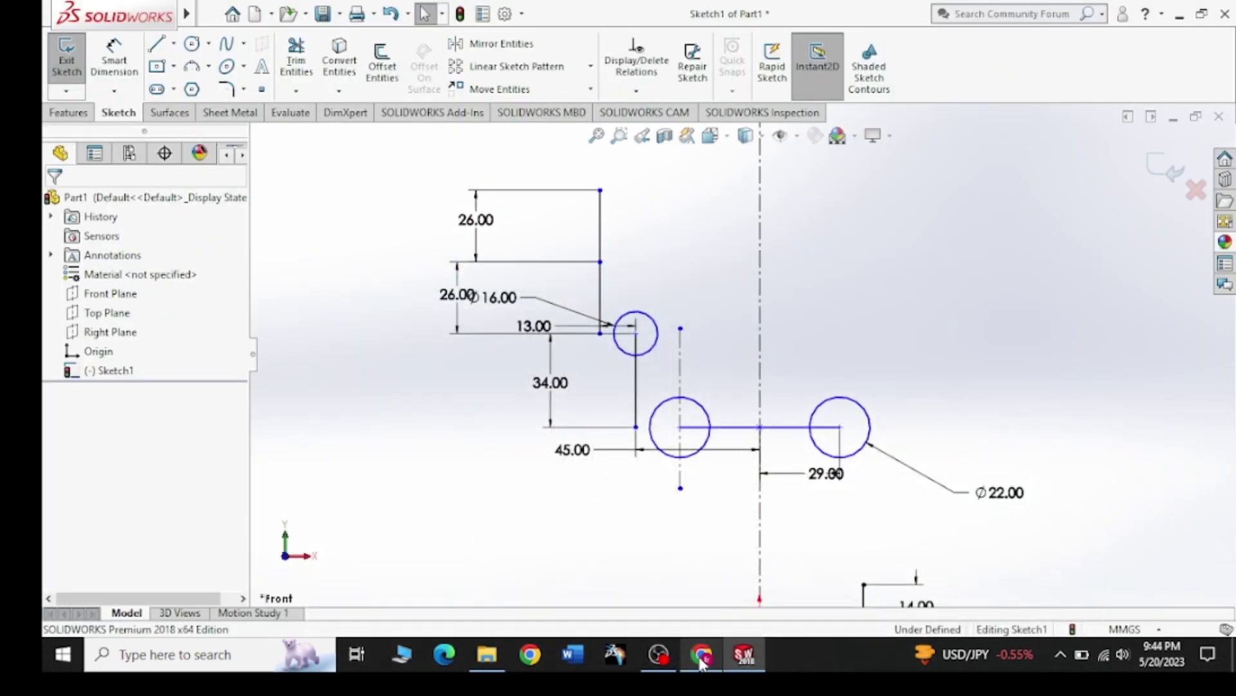
left_click(702, 662)
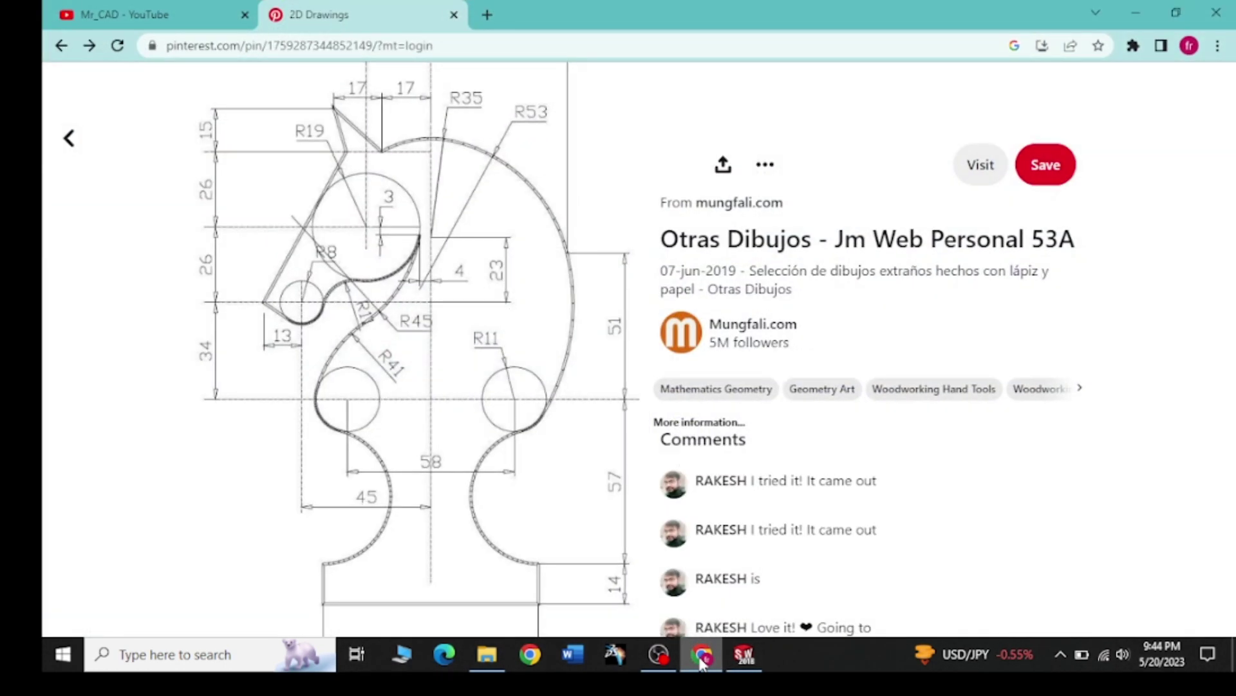
left_click(702, 662)
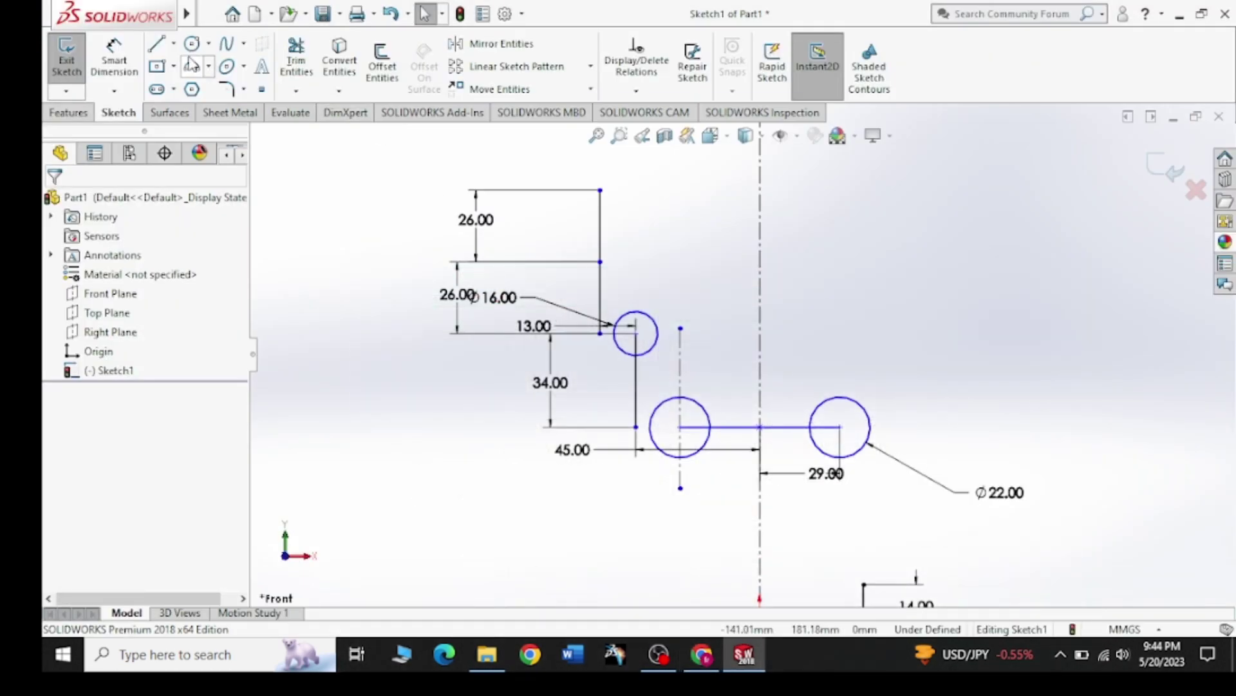
Step: Draw a horizontal line near the top, ending on the centreline
left_click(157, 43)
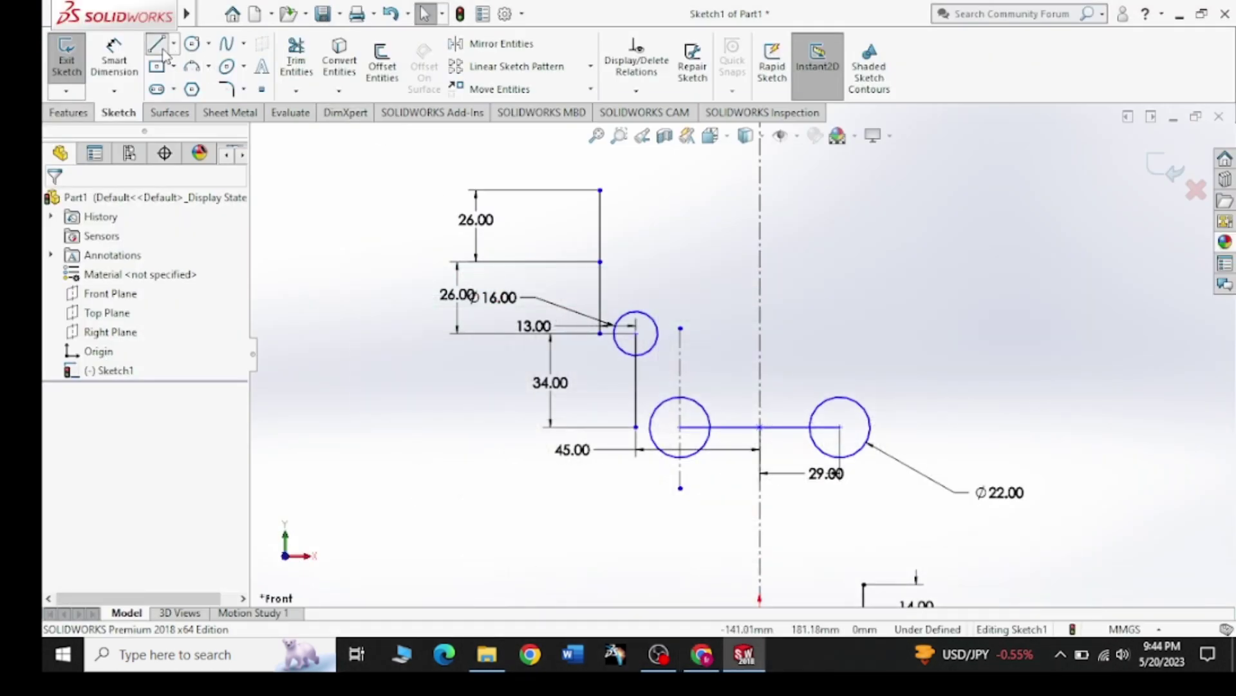
left_click(680, 262)
left_click(760, 262)
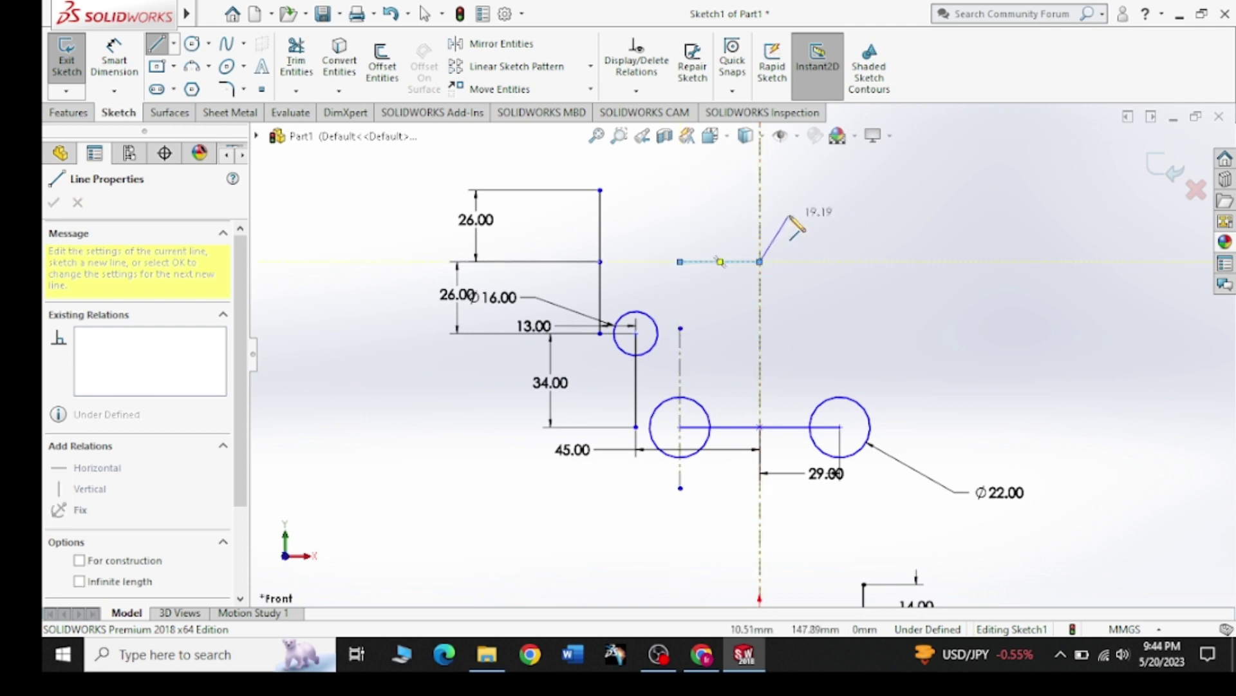
right_click(794, 231)
left_click(805, 228)
Step: Dimension the horizontal line to 17 mm and bring up the Pinterest reference
left_click(115, 61)
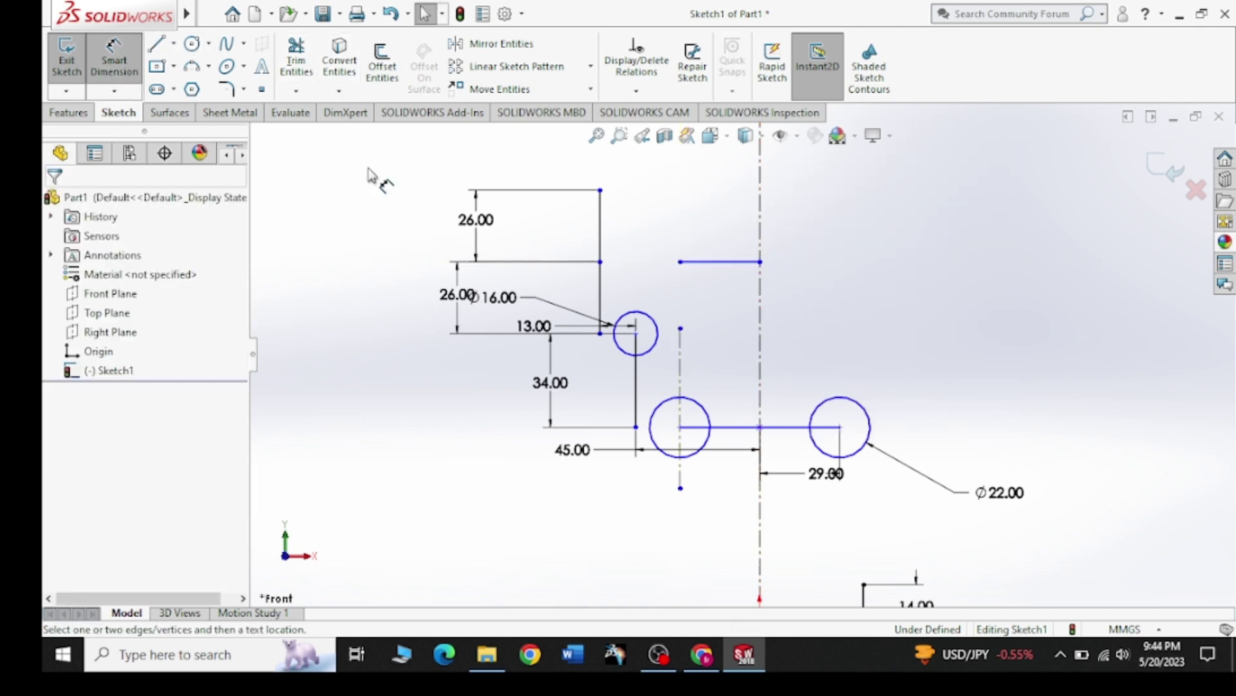
left_click(721, 262)
left_click(722, 230)
type("17")
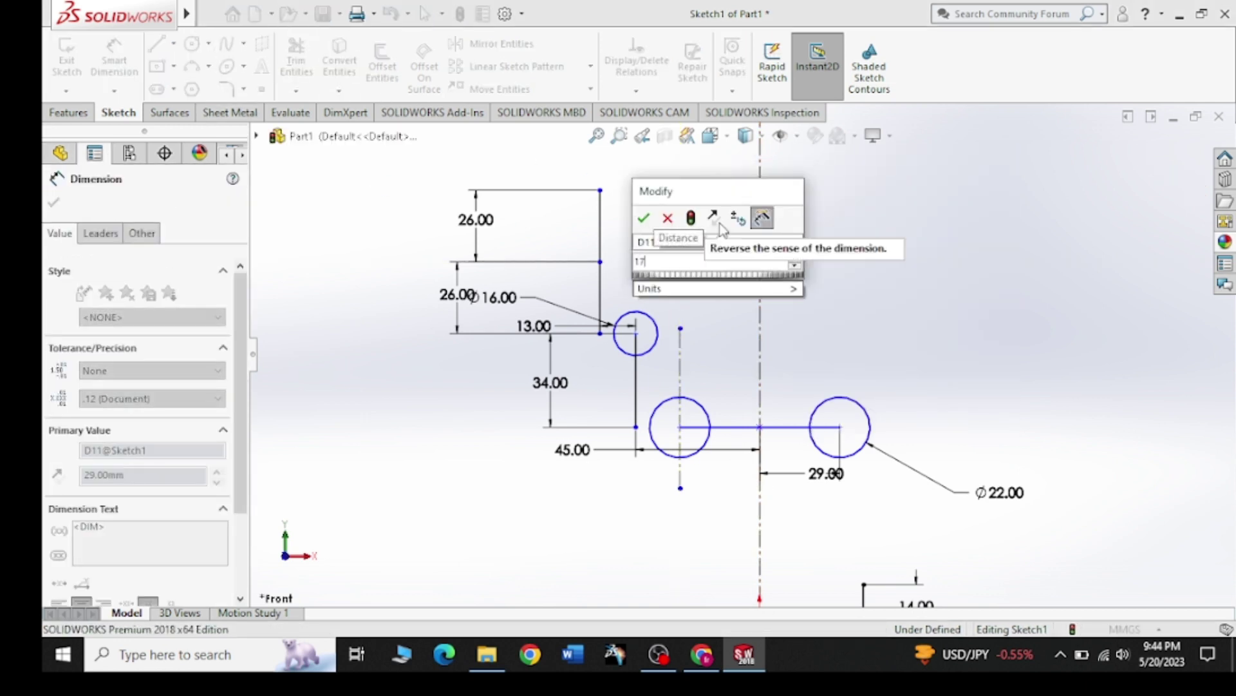
key("Return")
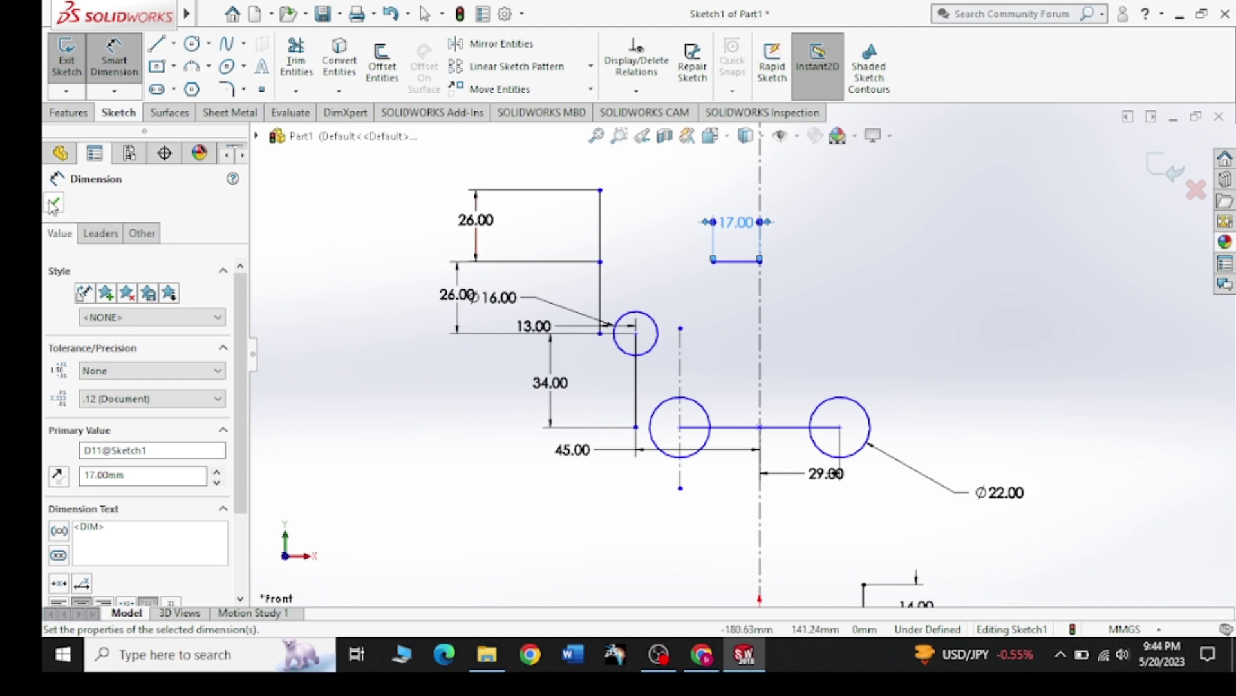
left_click(54, 204)
left_click(702, 655)
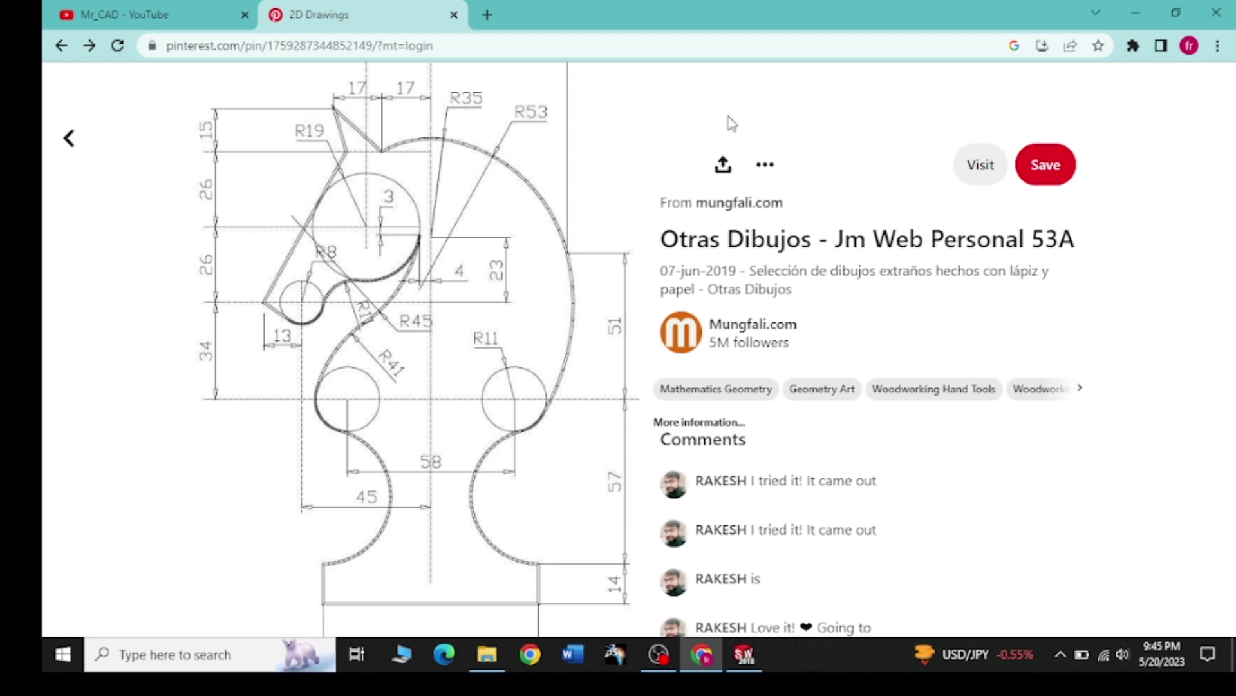
Step: Change the top horizontal line's dimension from 17 to 21 mm
left_click(1136, 13)
left_click(726, 216)
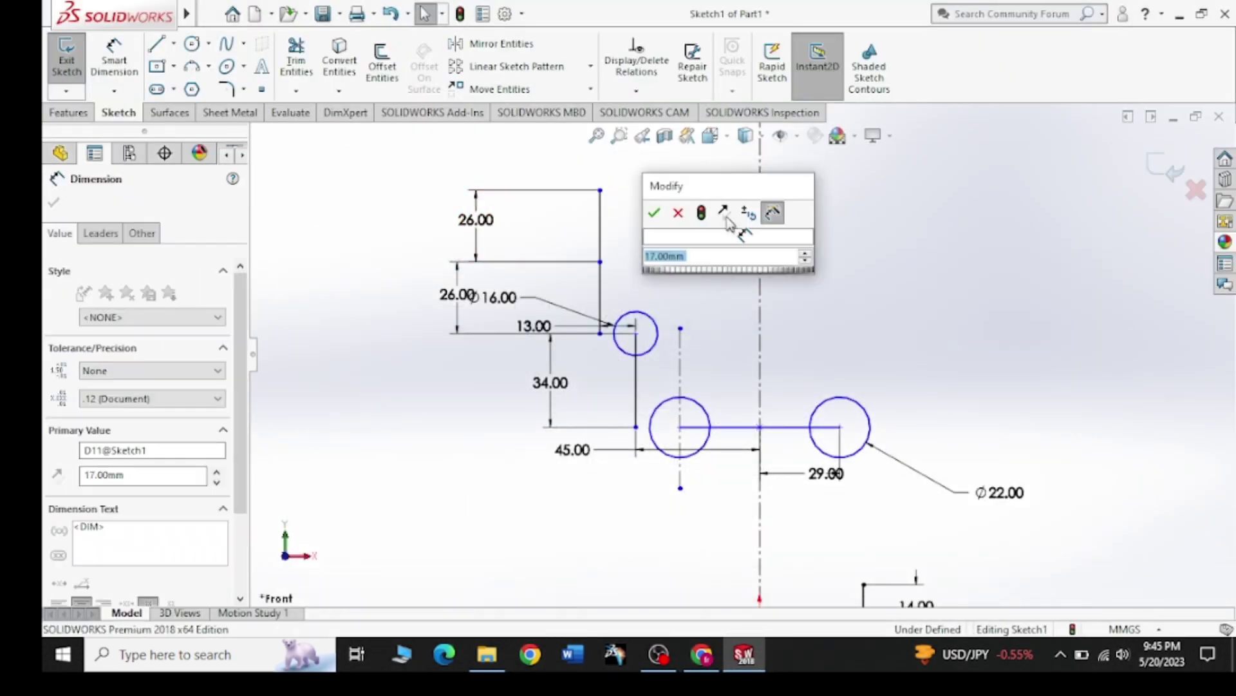
type("21")
key("Return")
key("Escape")
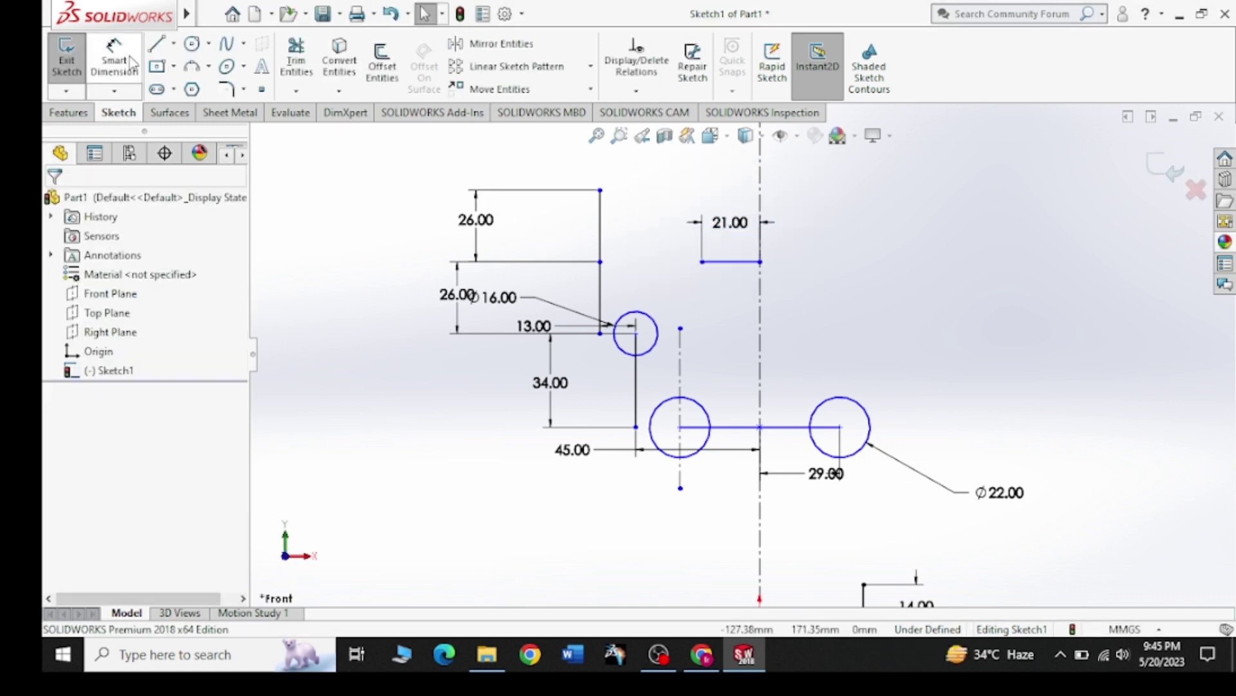
Step: Draw a circle centred on the line's left end, reaching the centreline
left_click(191, 43)
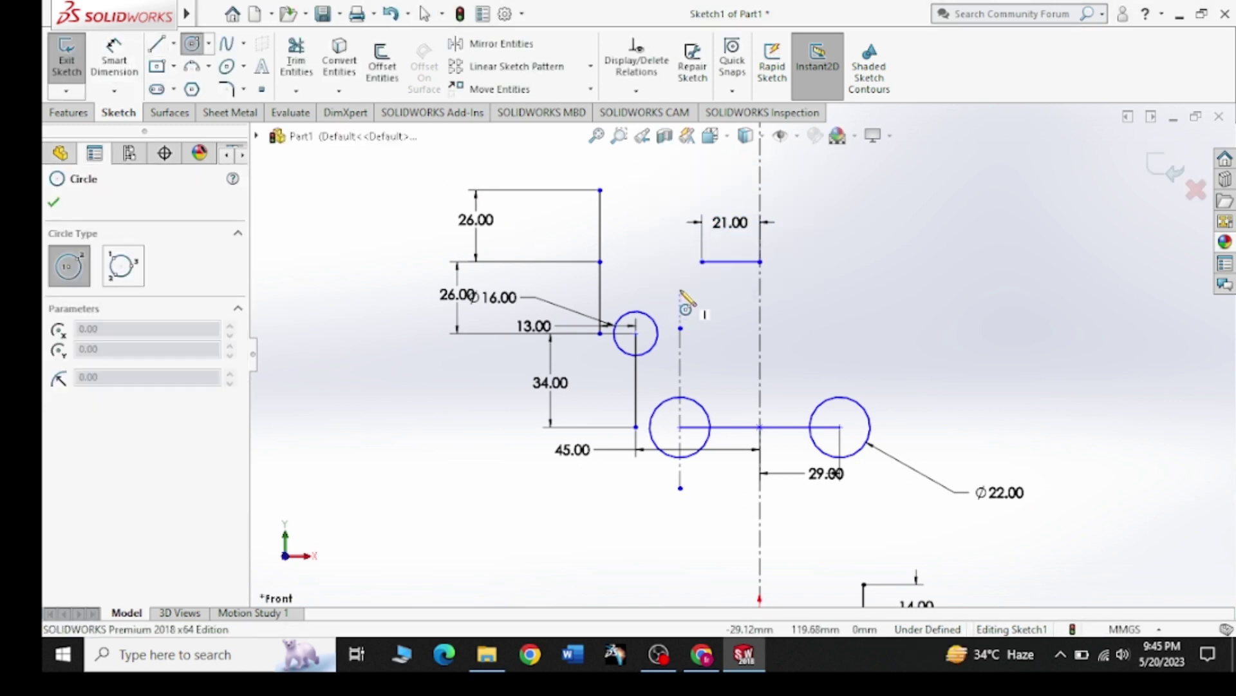
left_click(702, 261)
left_click(760, 261)
key("Escape")
key("Escape")
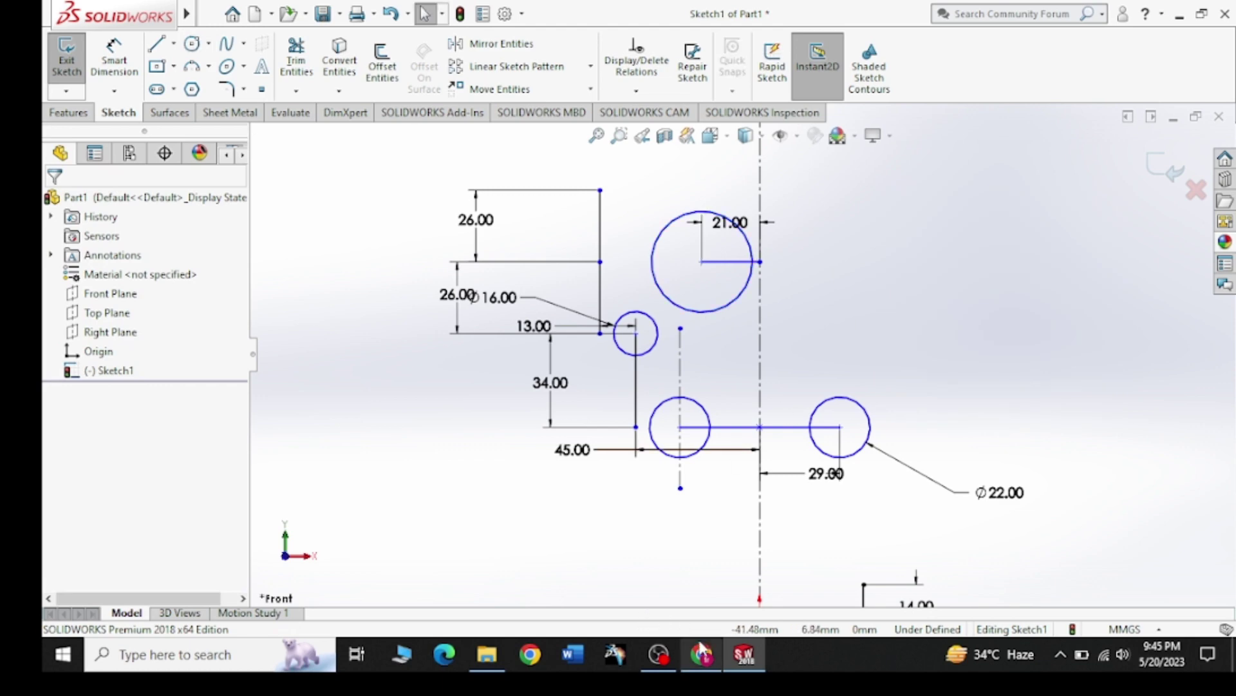
left_click(700, 663)
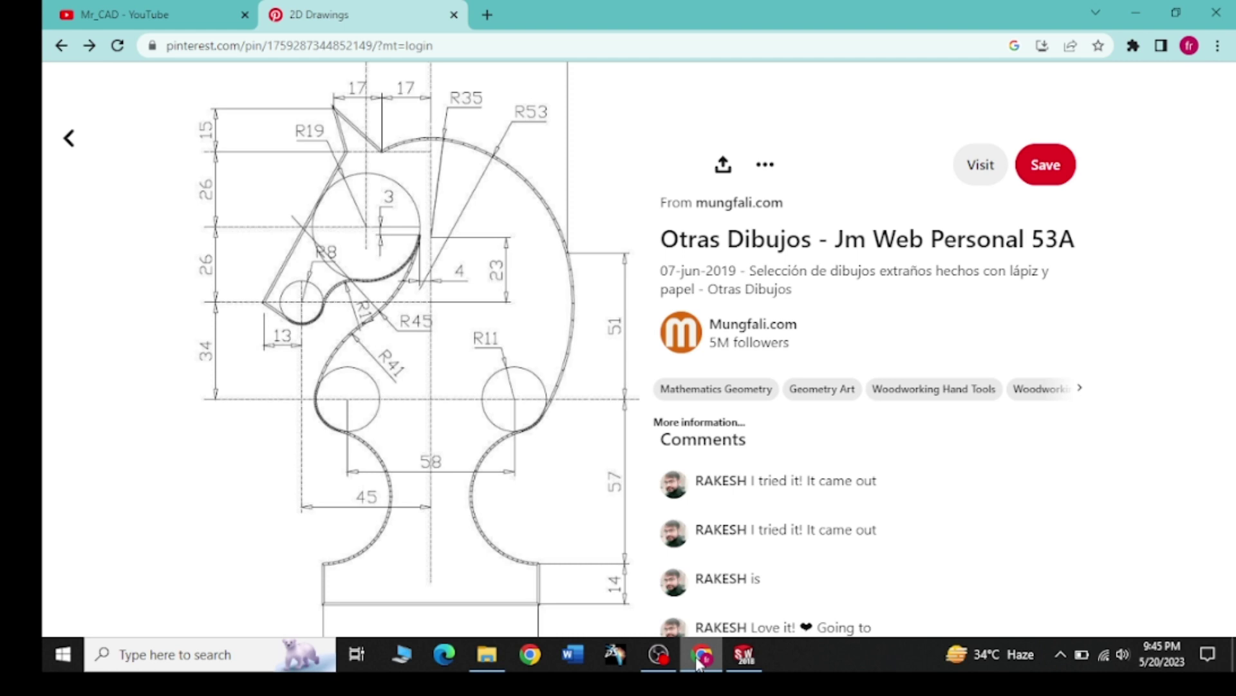
Step: Dimension the upper circle at the 21 mm line's end to 38 mm diameter
left_click(700, 657)
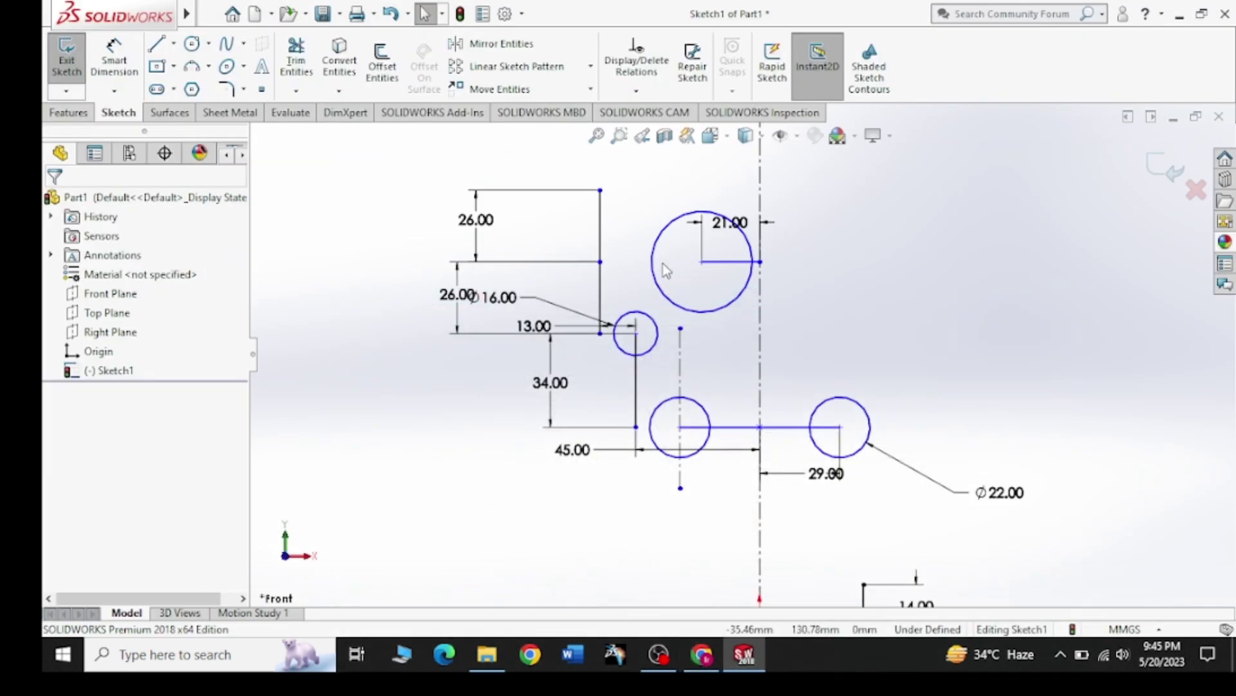
left_click(114, 61)
left_click(656, 278)
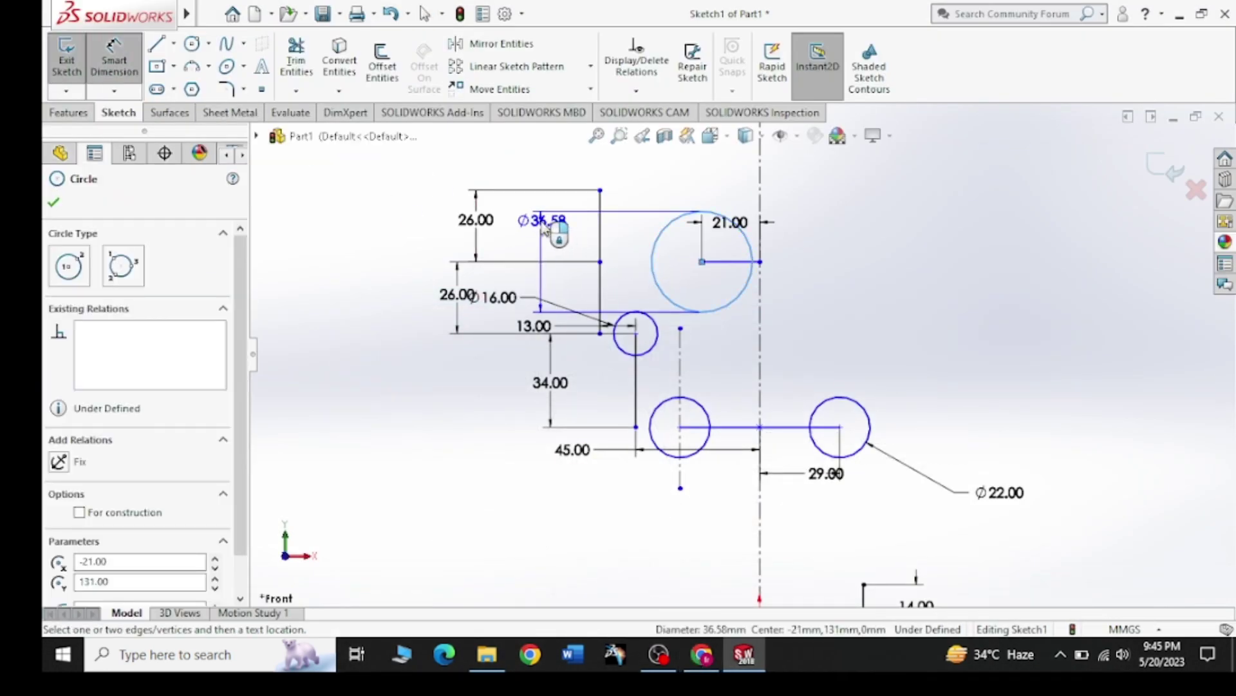
left_click(371, 269)
type("3")
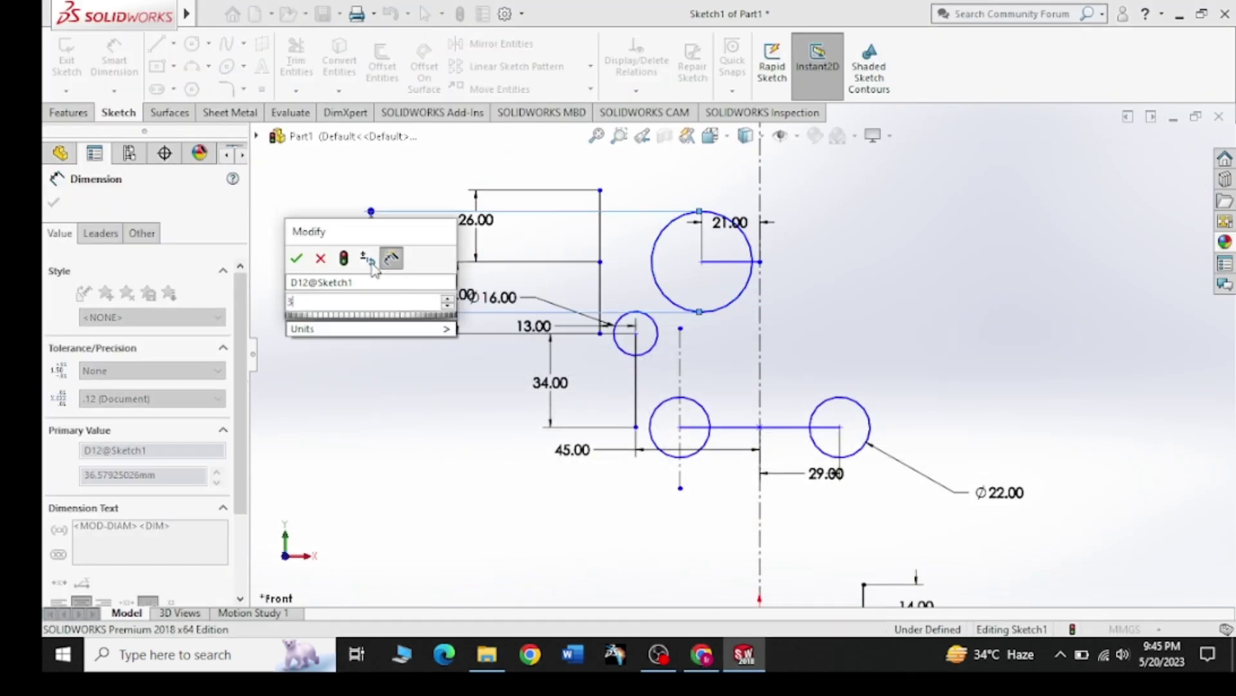
type("8")
key("Return")
key("Escape")
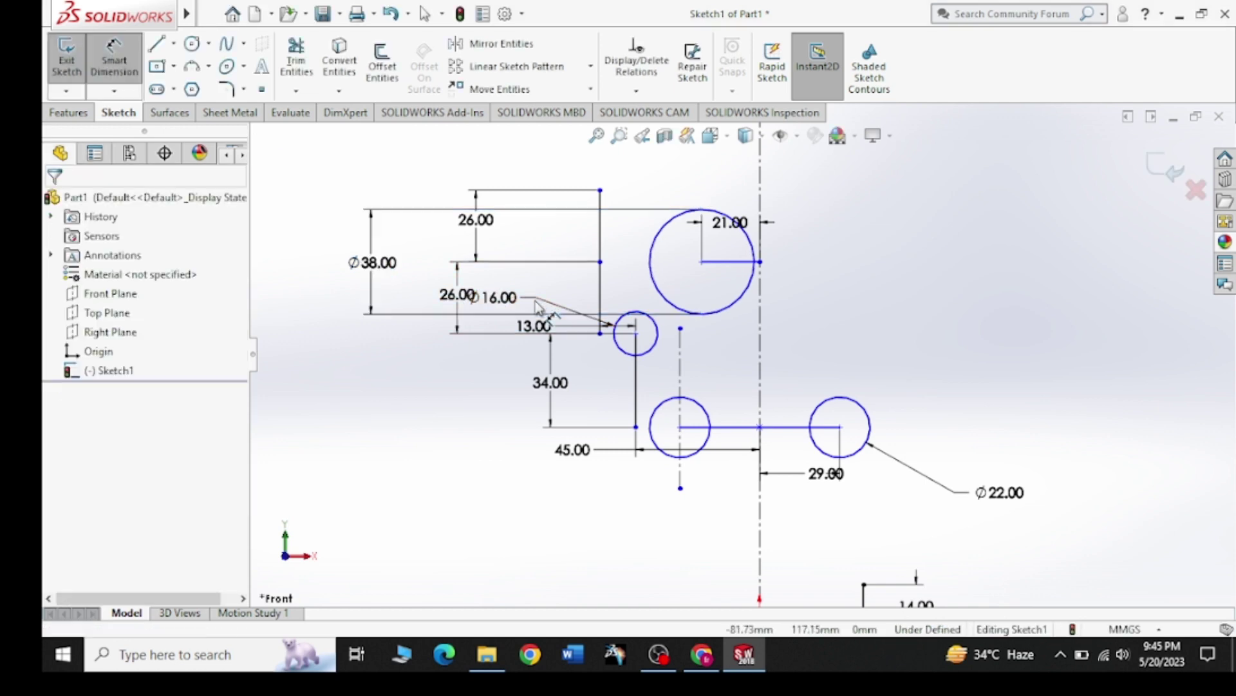
key("Escape")
Step: Draw a slanted line from the small circle's corner point tangent to the 38 mm circle
left_click(163, 44)
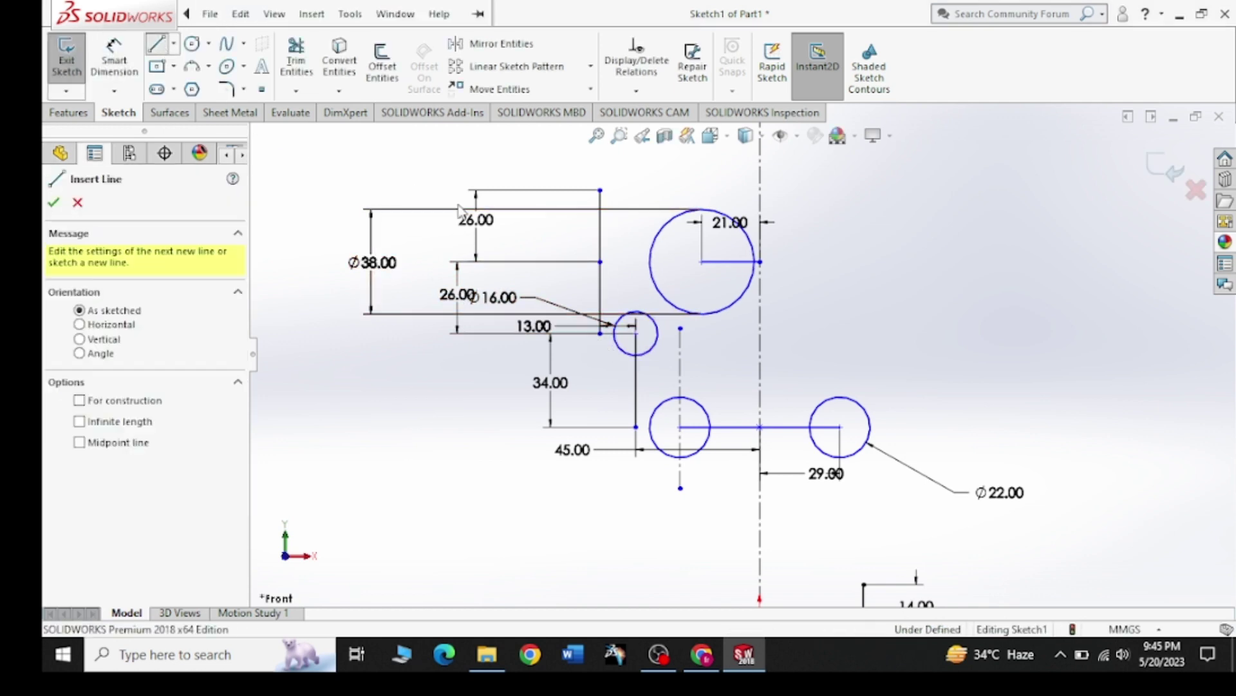
left_click(600, 298)
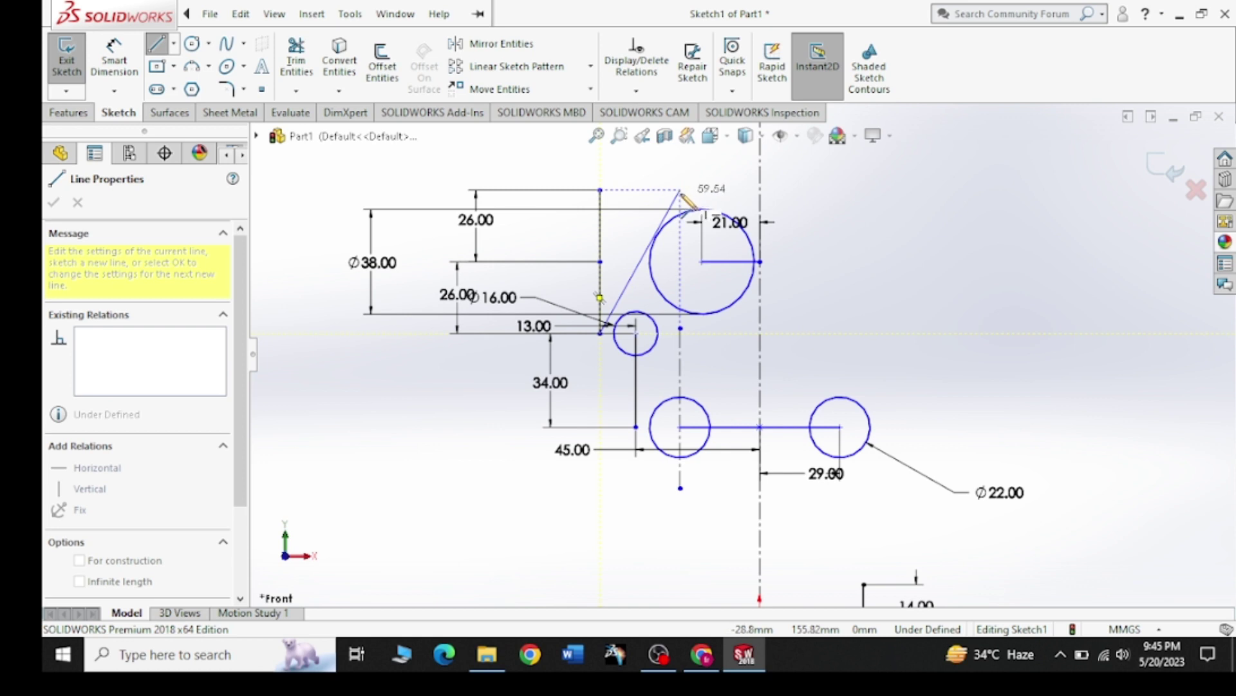
scroll(686, 200, "down", 2)
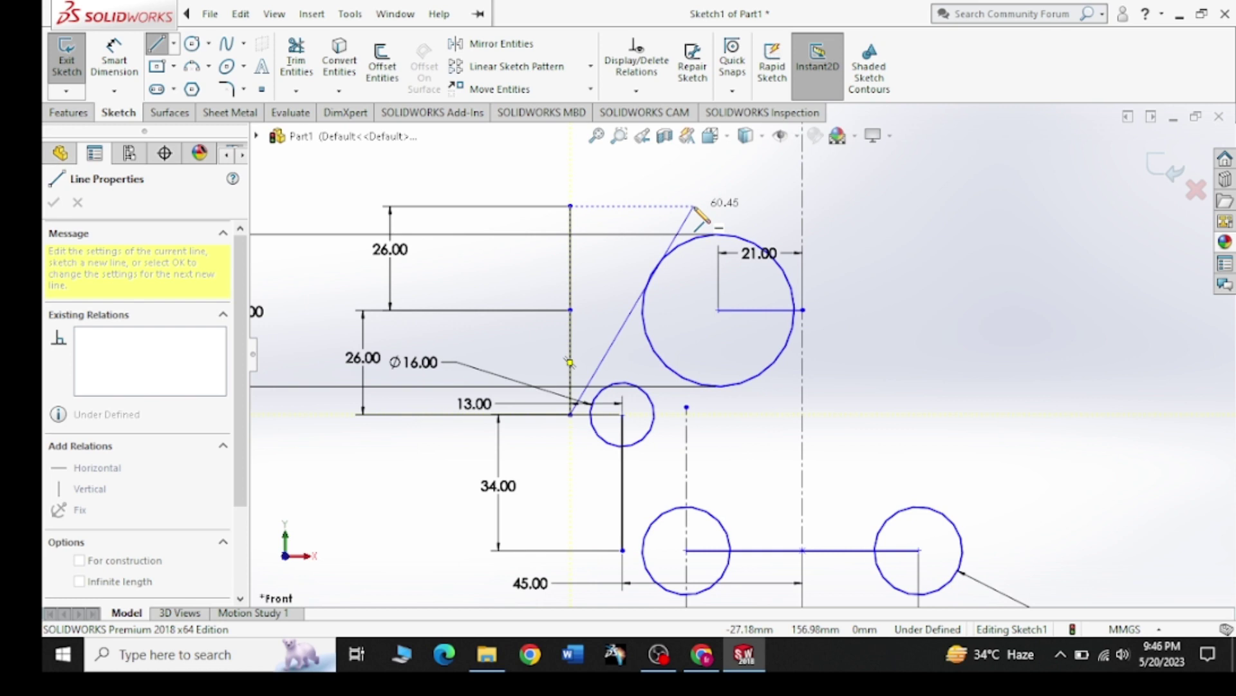
right_click(693, 207)
left_click(740, 206)
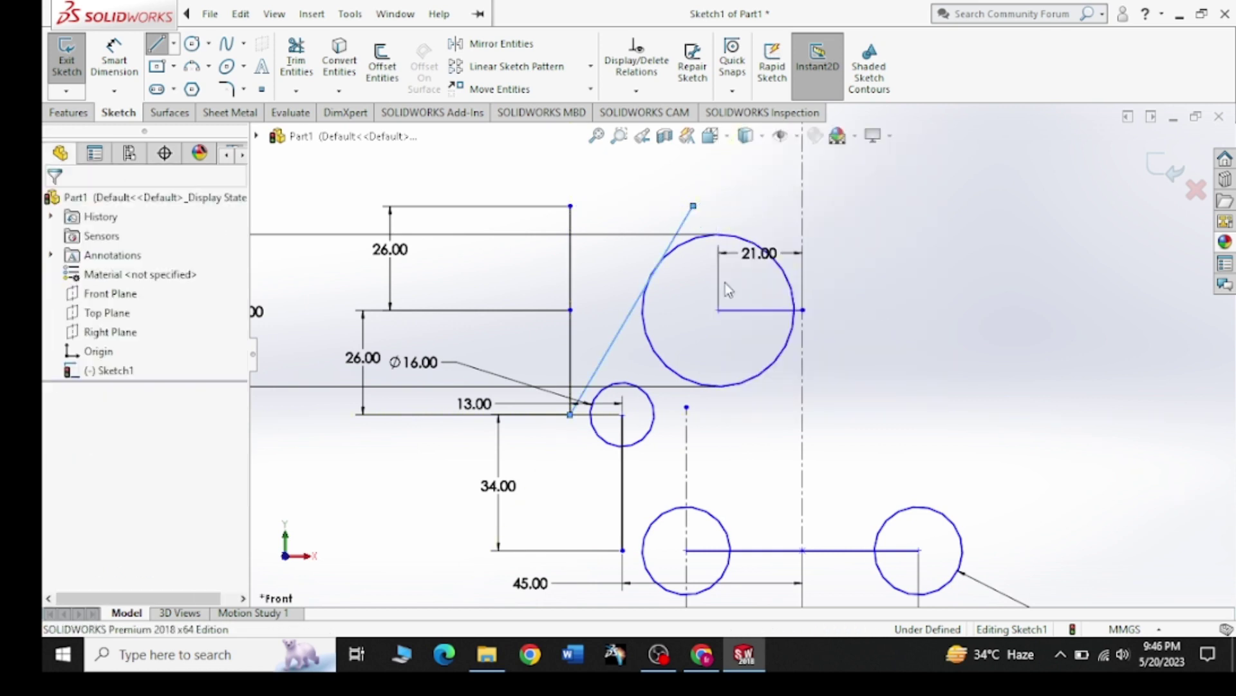
Step: Draw a short line from the corner point tangent to the 16 mm circle
left_click(157, 45)
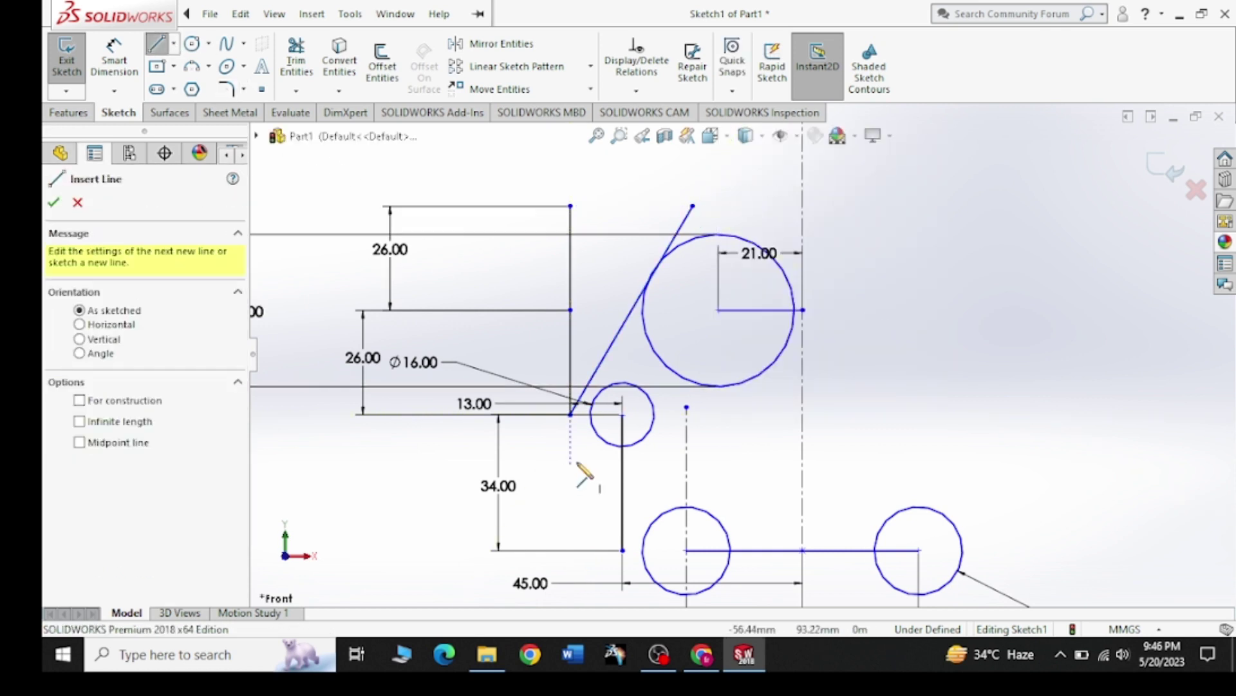
left_click(571, 414)
left_click(609, 445)
right_click(609, 444)
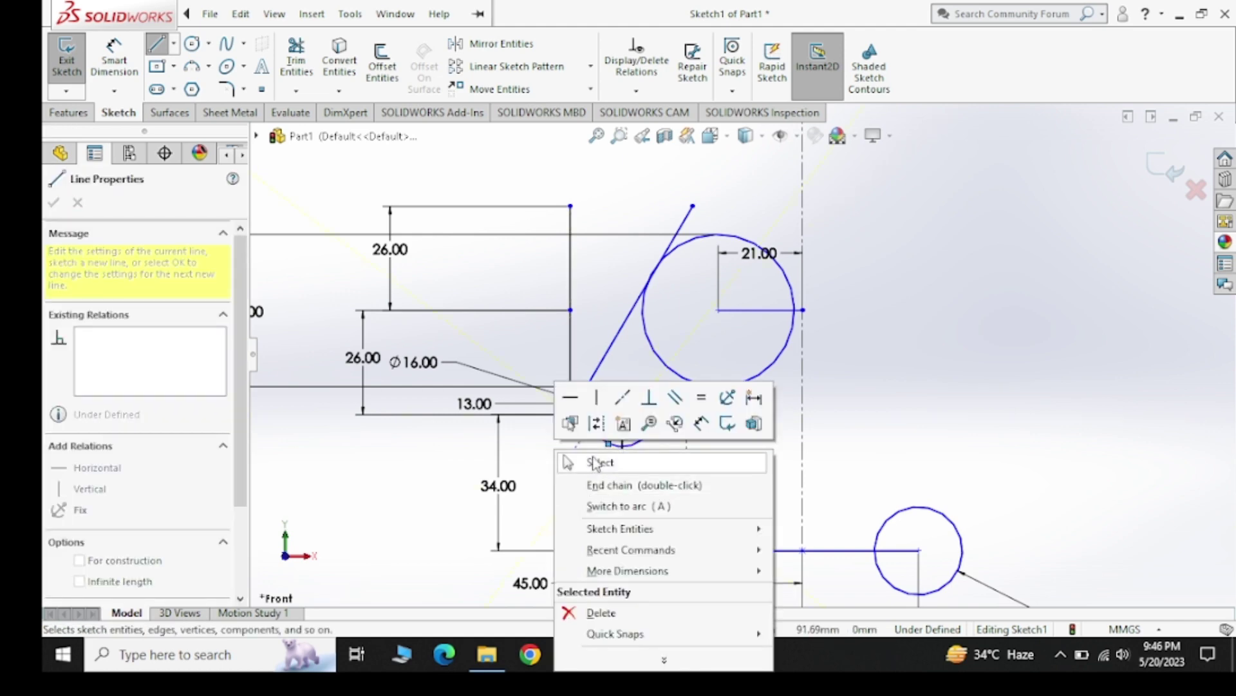
left_click(592, 461)
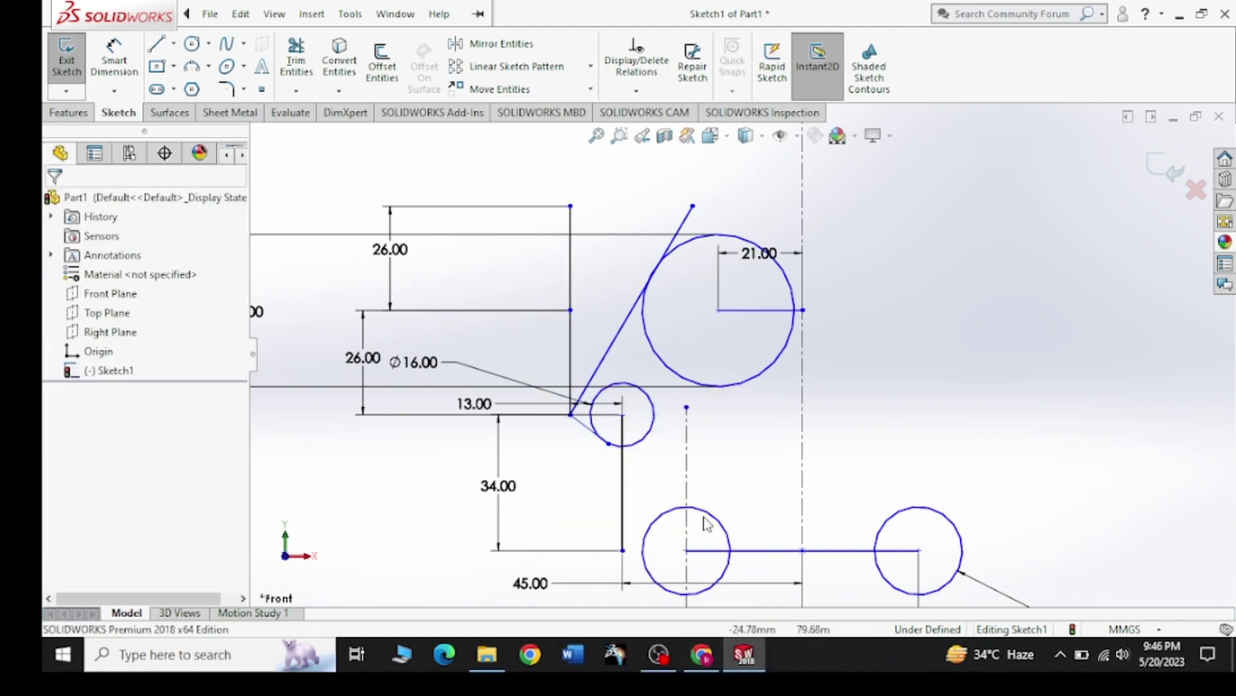
mouse_move(702, 654)
left_click(709, 662)
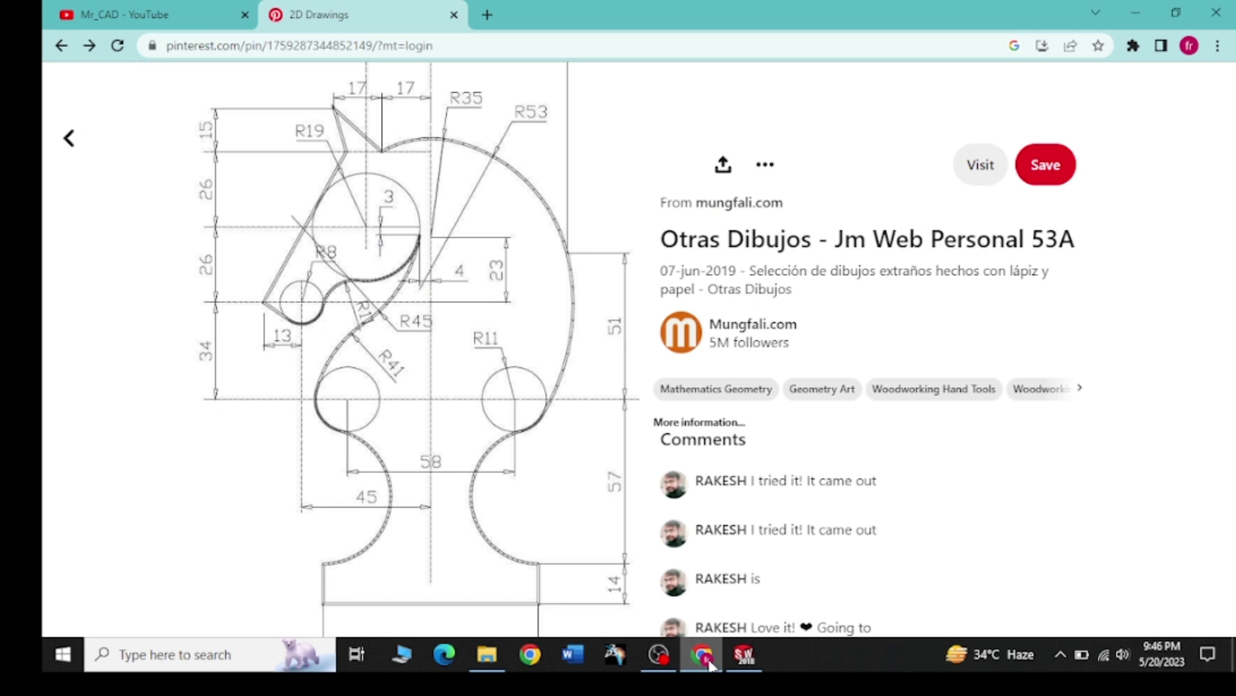
left_click(708, 662)
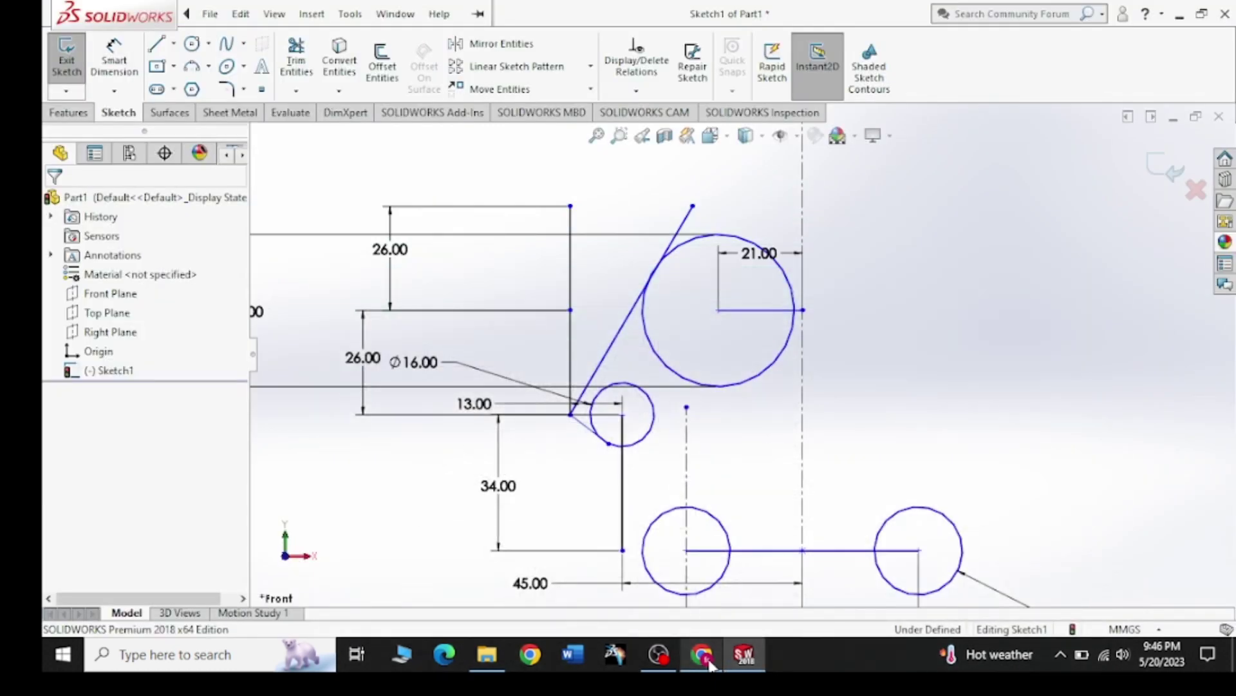
Step: Preview a three-point arc from the 16 mm circle to the 38 mm circle, then cancel it
left_click(209, 67)
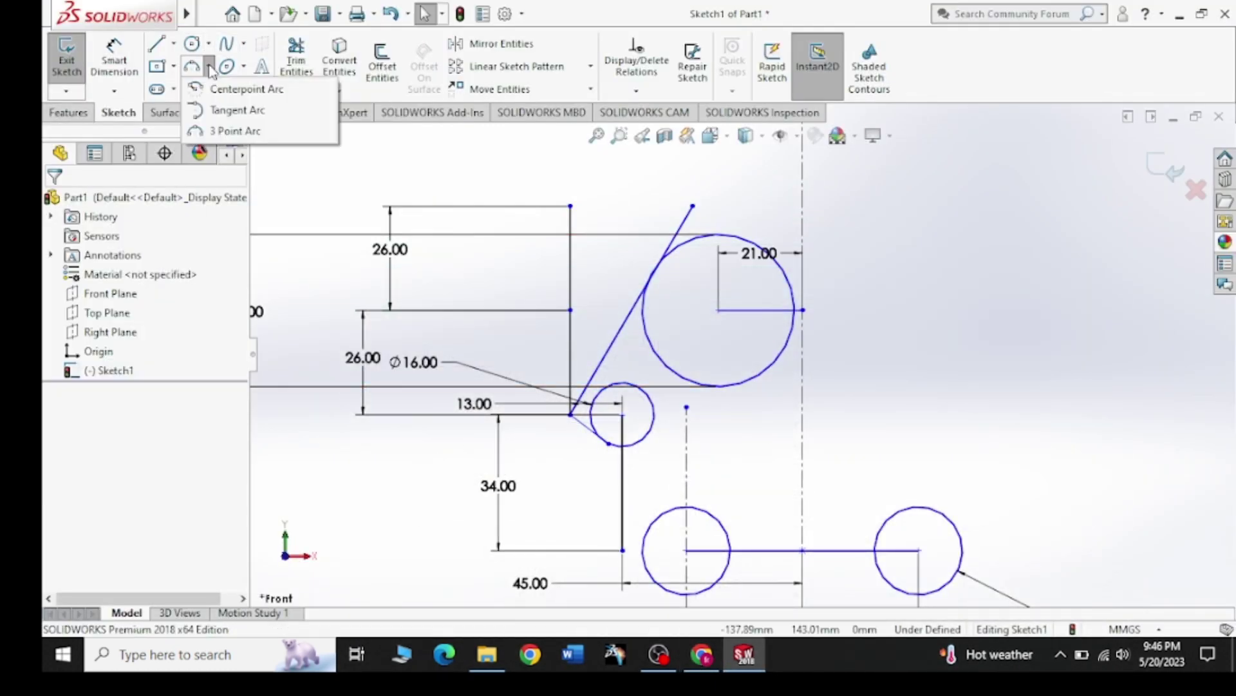
left_click(215, 132)
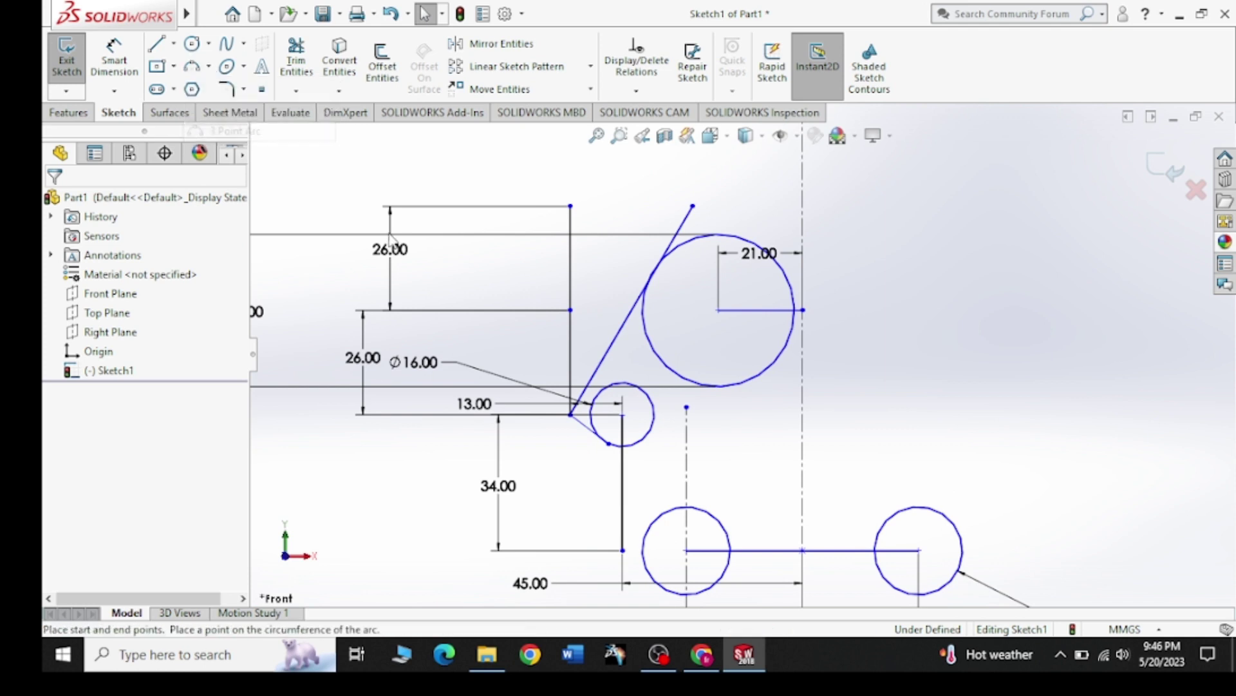
left_click(649, 437)
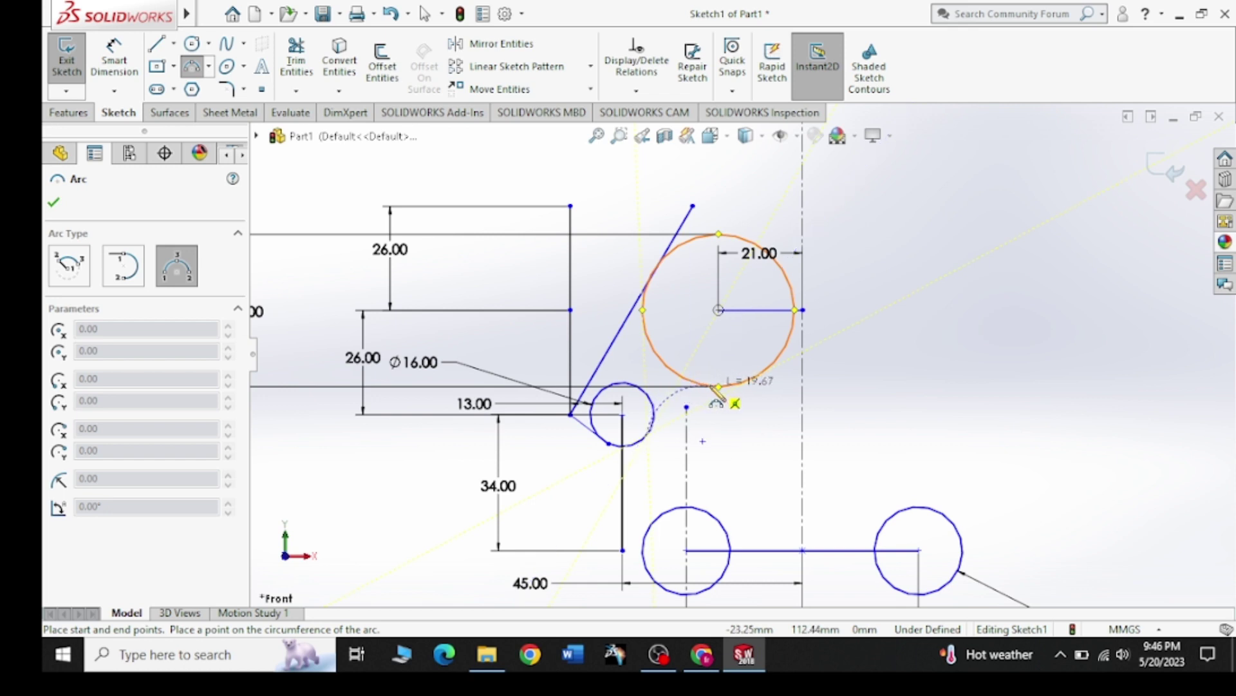
left_click(717, 388)
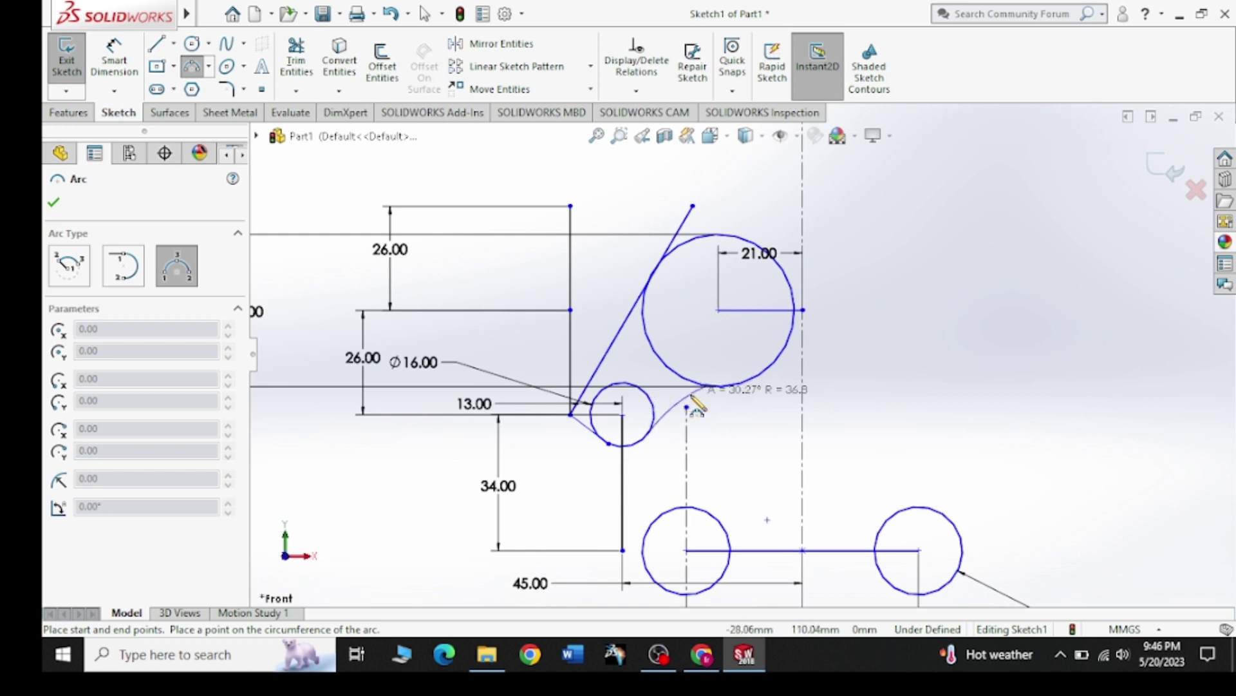
key("Escape")
Step: Draw a circle tangent to the 16 mm and 38 mm circles and dimension it Ø22
left_click(208, 43)
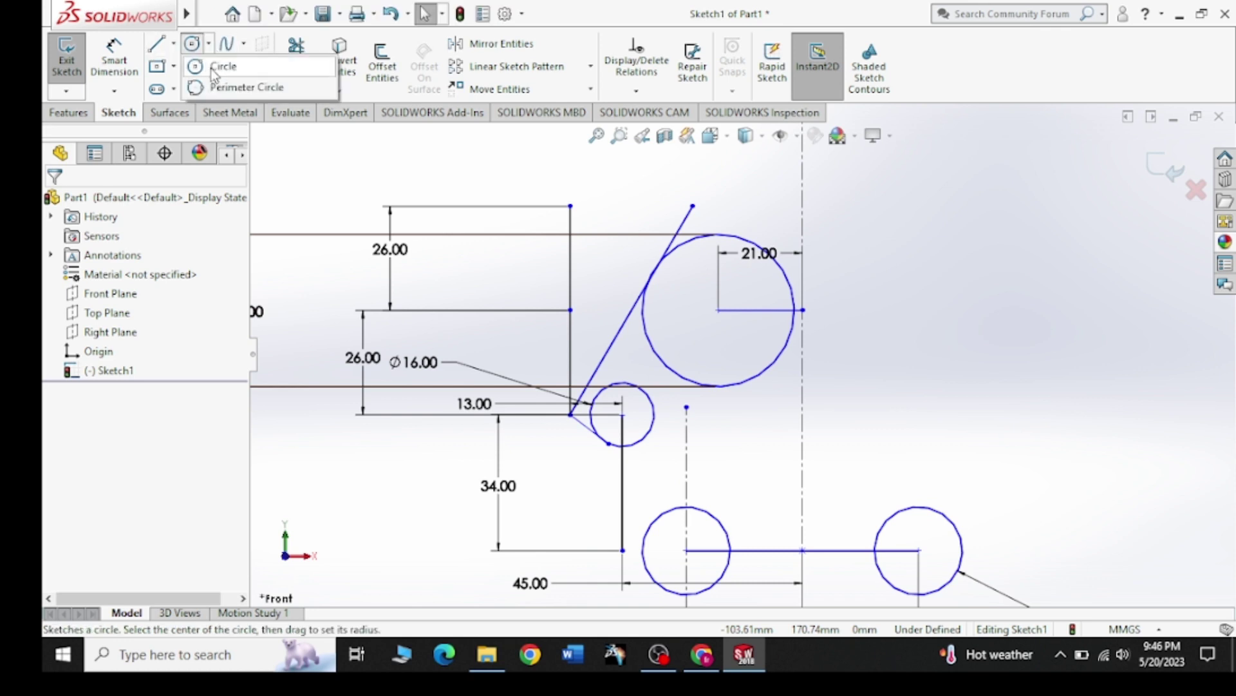
left_click(216, 87)
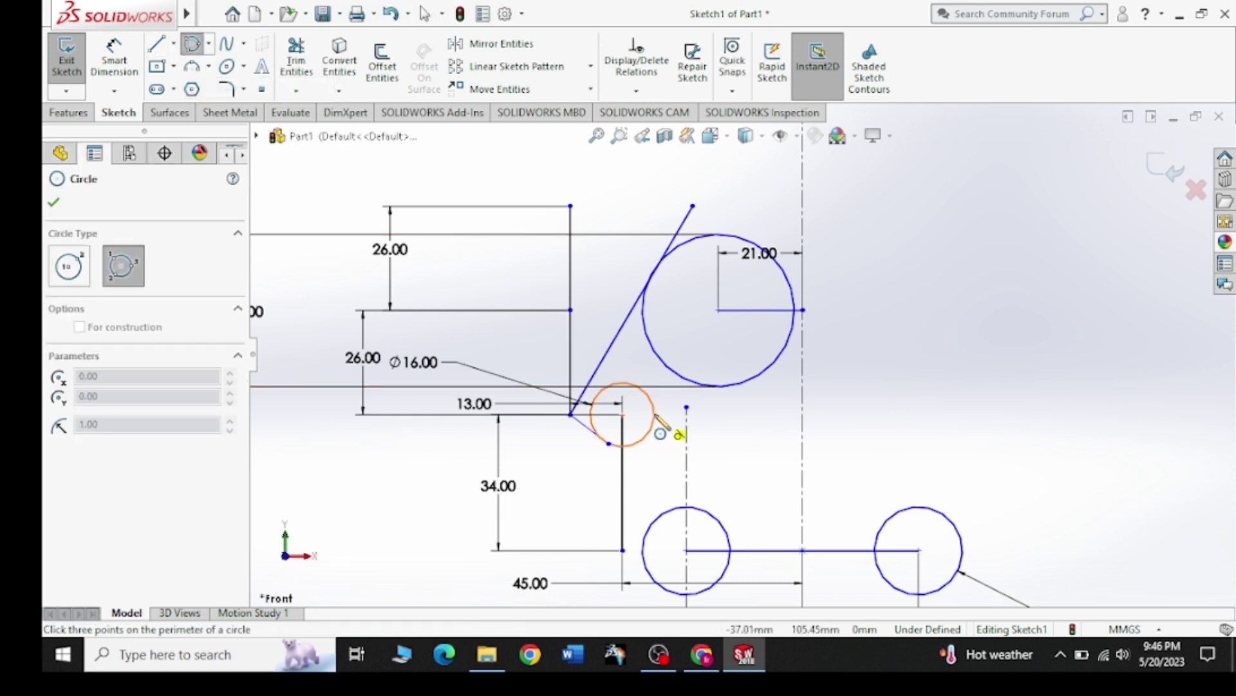
left_click(658, 417)
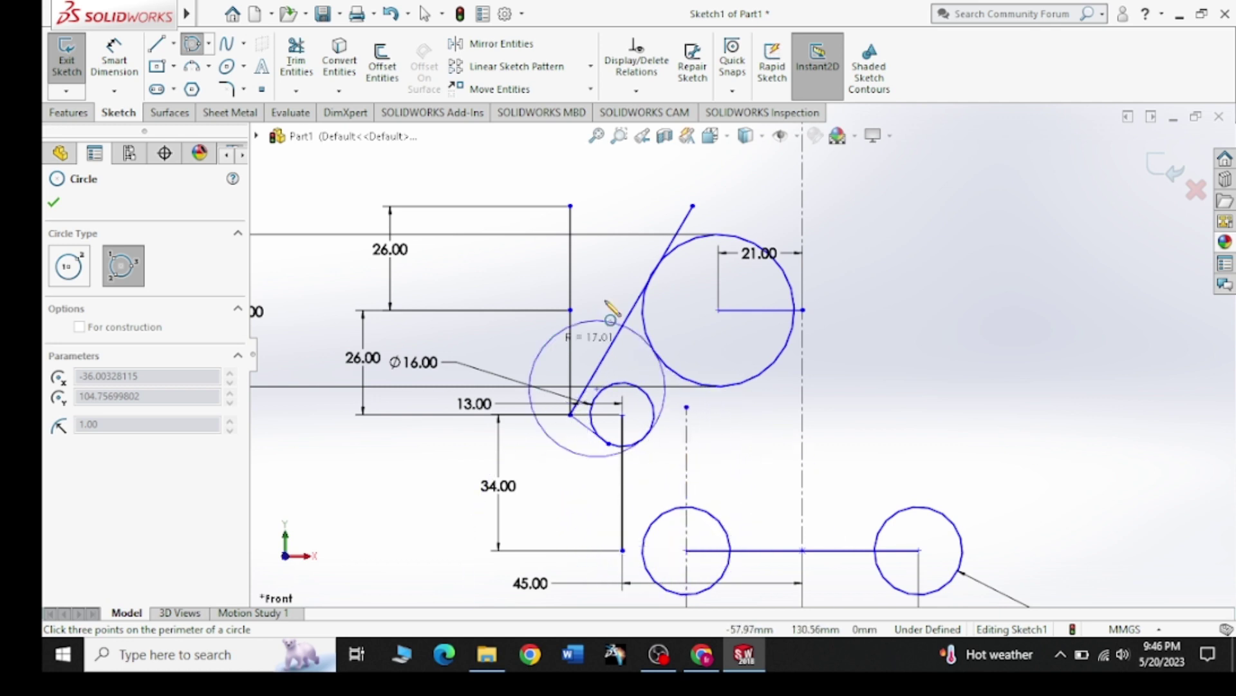
left_click(716, 451)
right_click_drag(883, 378, 883, 322)
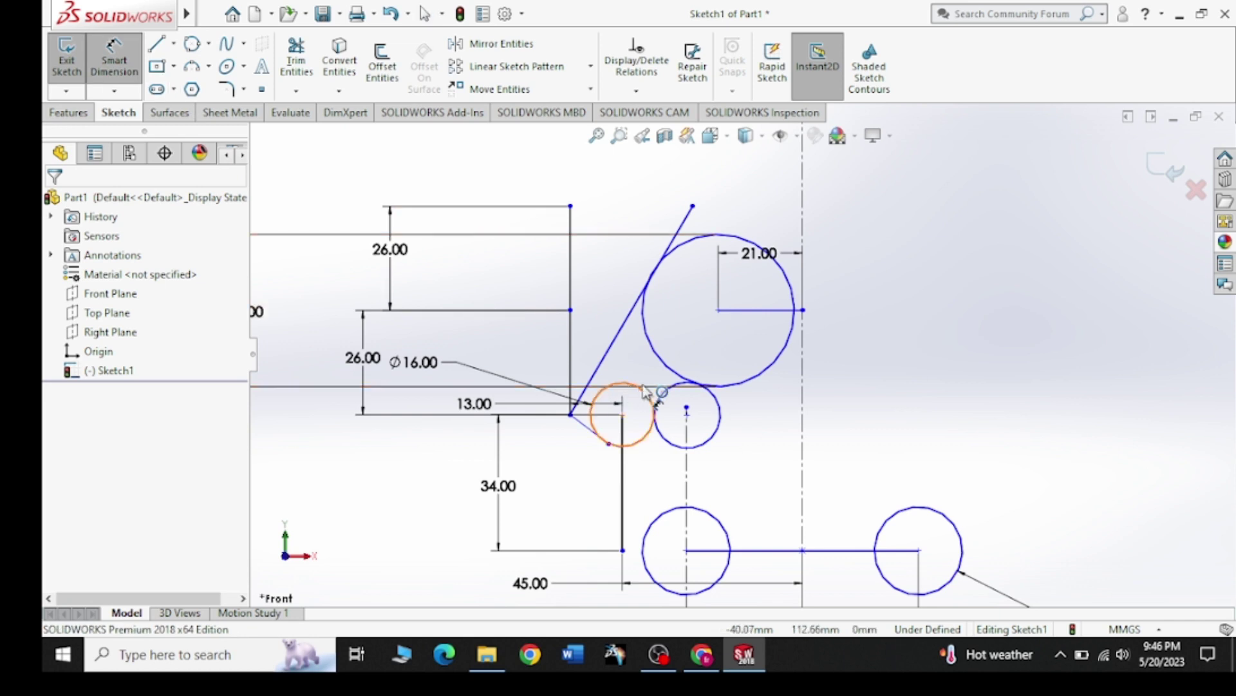
left_click(663, 402)
left_click(513, 273)
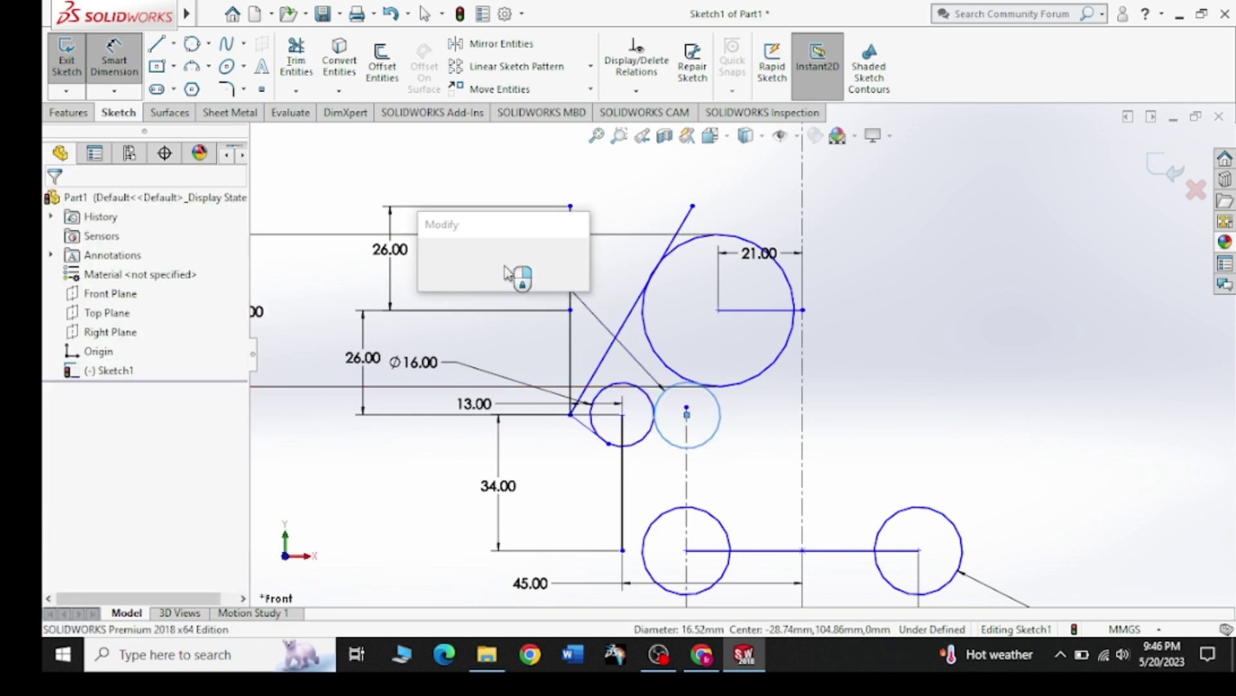
type("22")
key("Return")
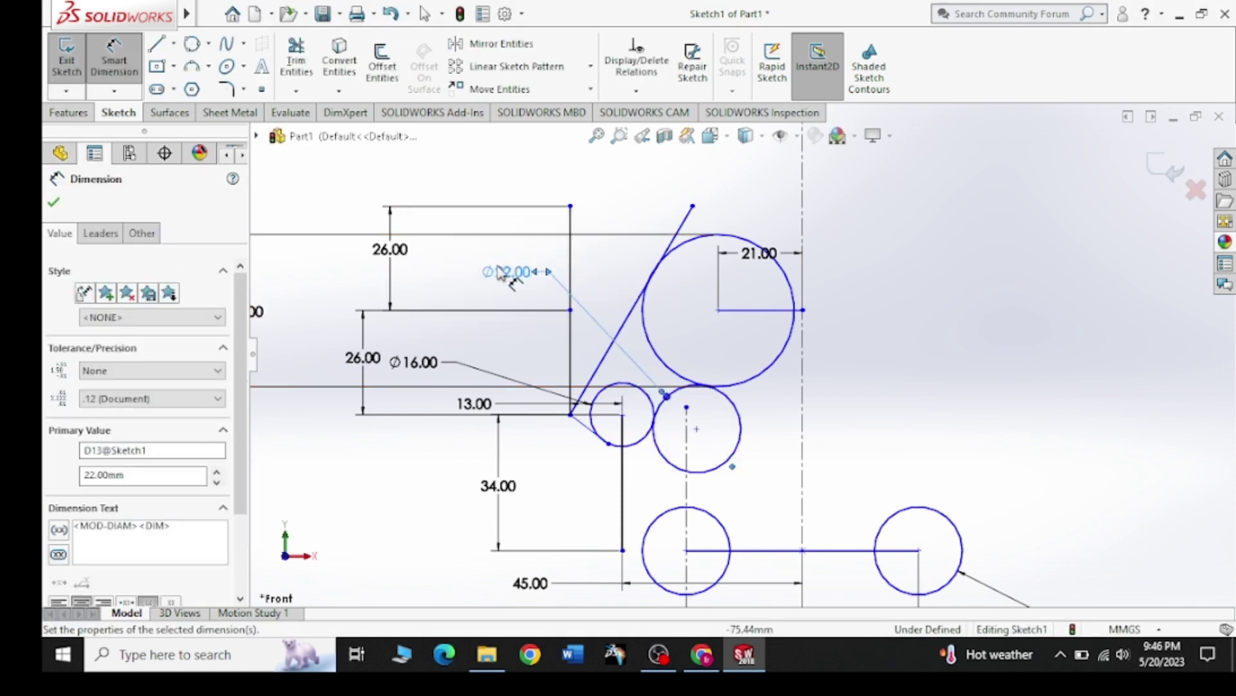
left_click(53, 202)
Step: Trim the right part of the Ø22 circle and the upper part of the Ø16 circle
left_click(297, 61)
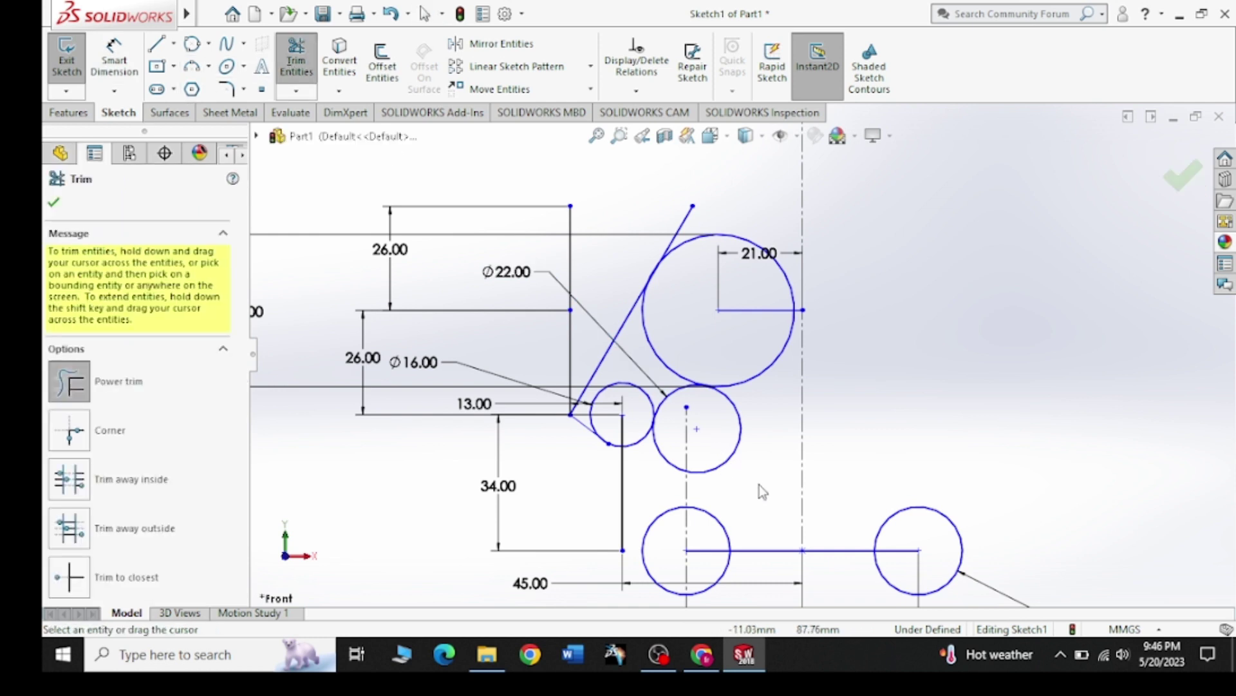
mouse_move(760, 478)
left_mouse_down()
mouse_move(734, 458)
mouse_move(647, 490)
left_mouse_up()
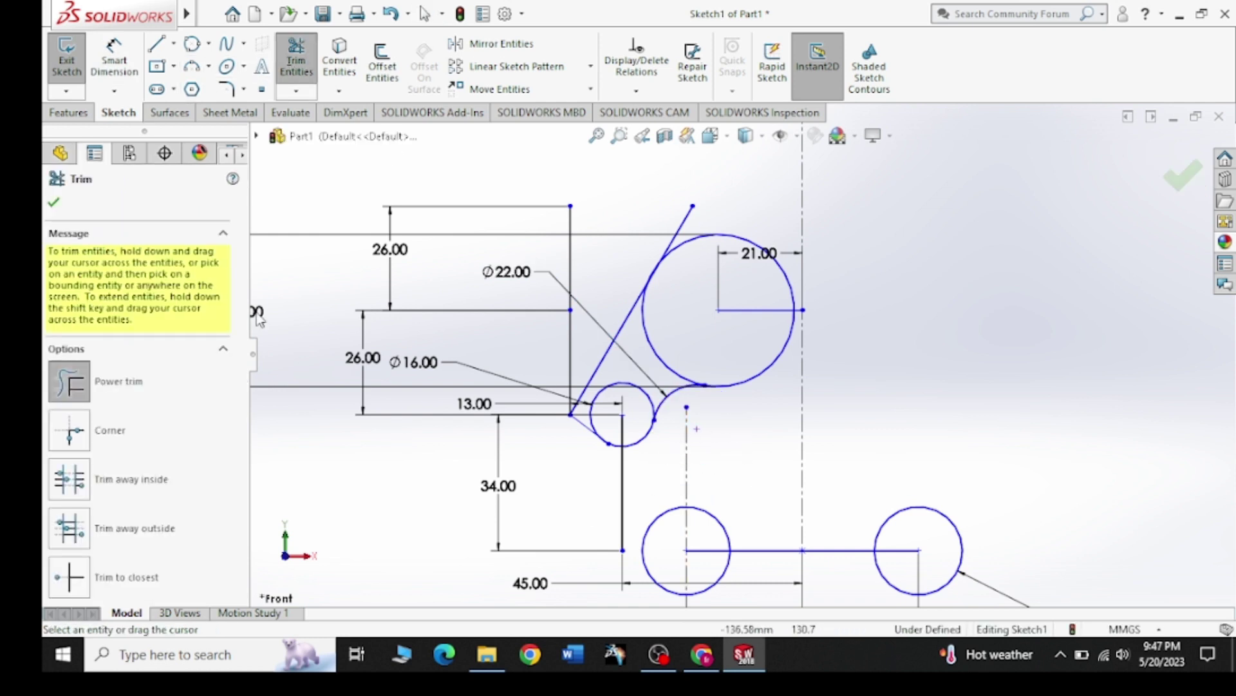
left_click_drag(582, 429, 599, 395)
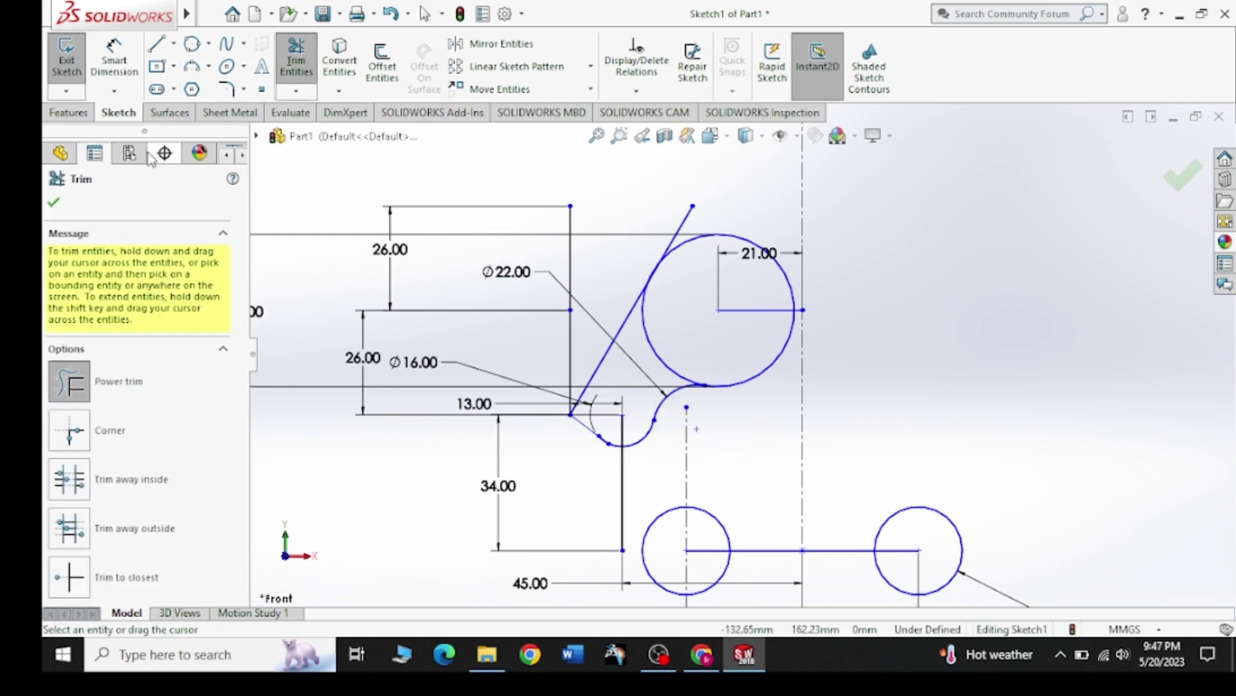
Step: Draw the ear line from the top of the slanted edge up and to the left
left_click(53, 205)
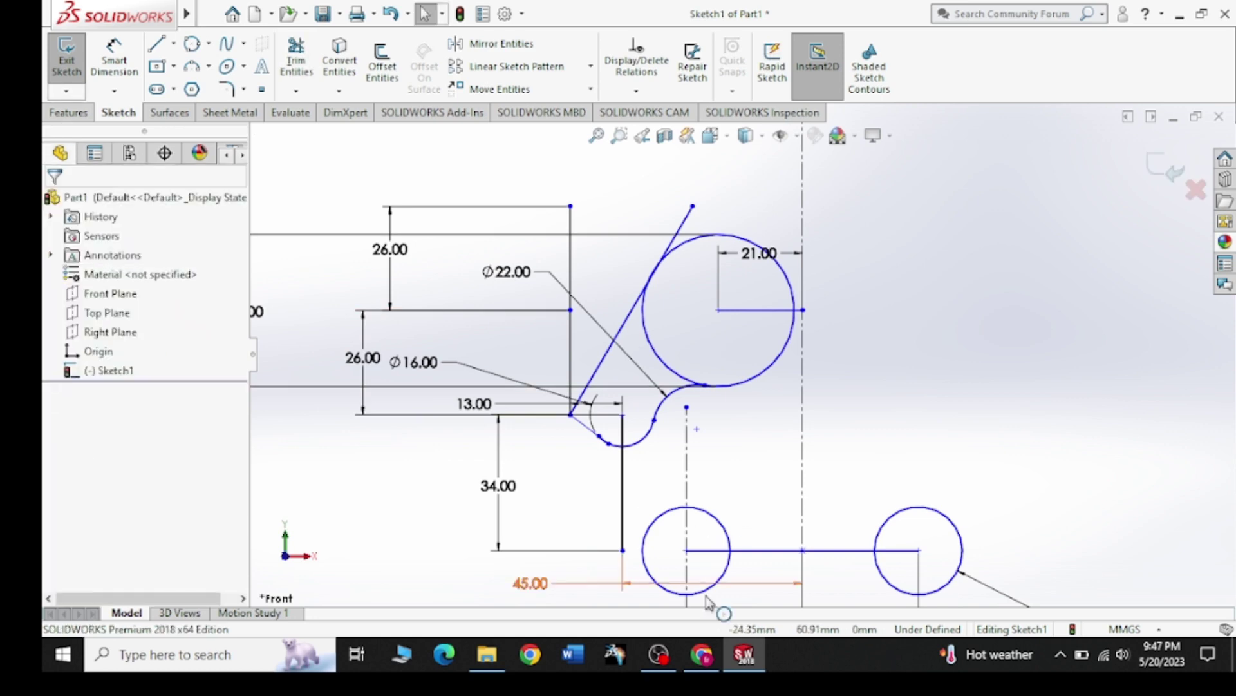
left_click(700, 655)
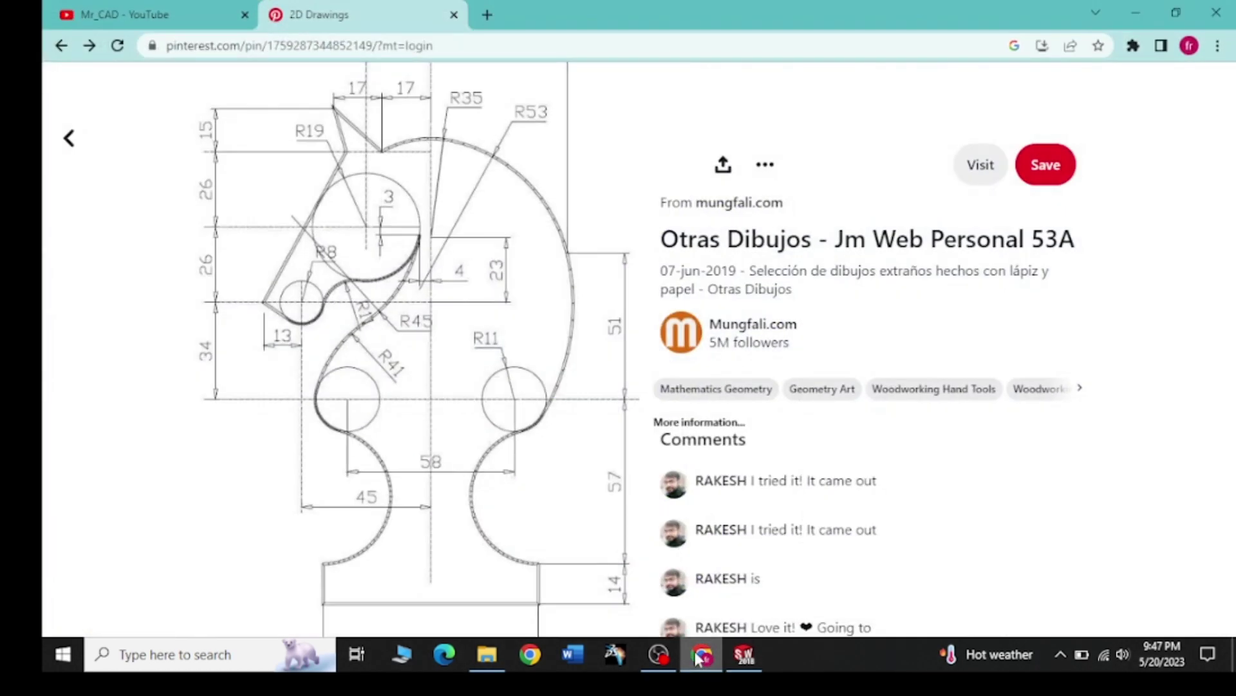
left_click(699, 655)
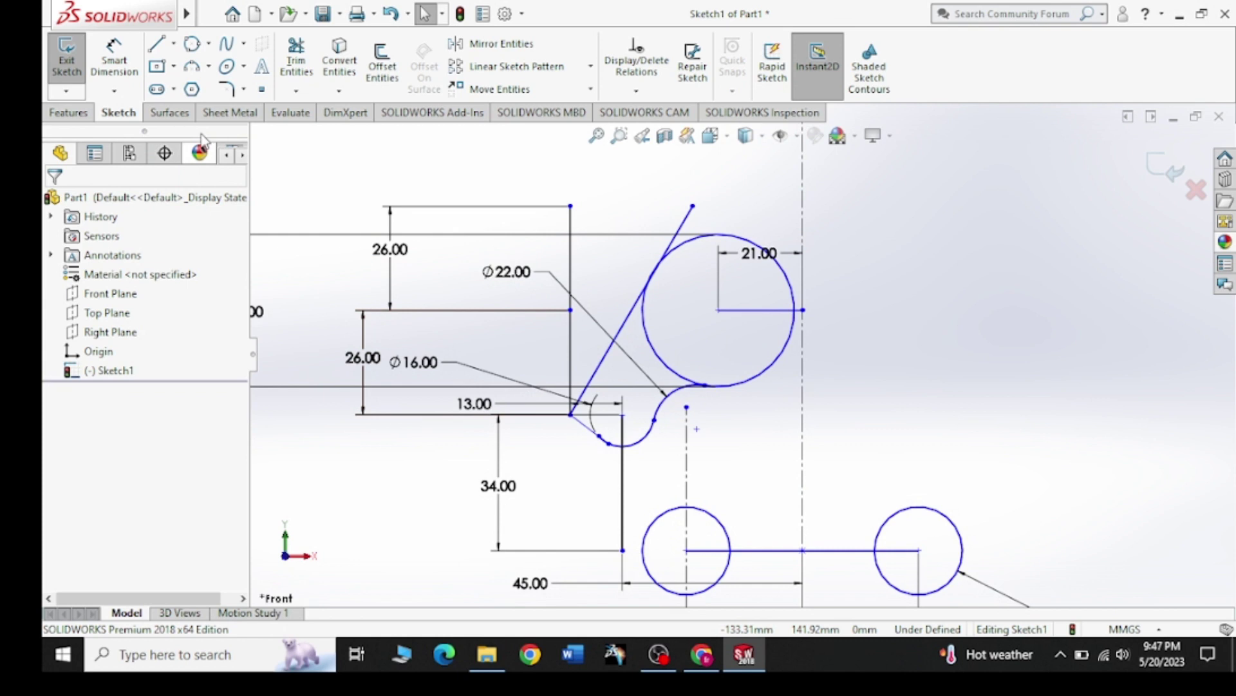
left_click(157, 44)
left_click(693, 206)
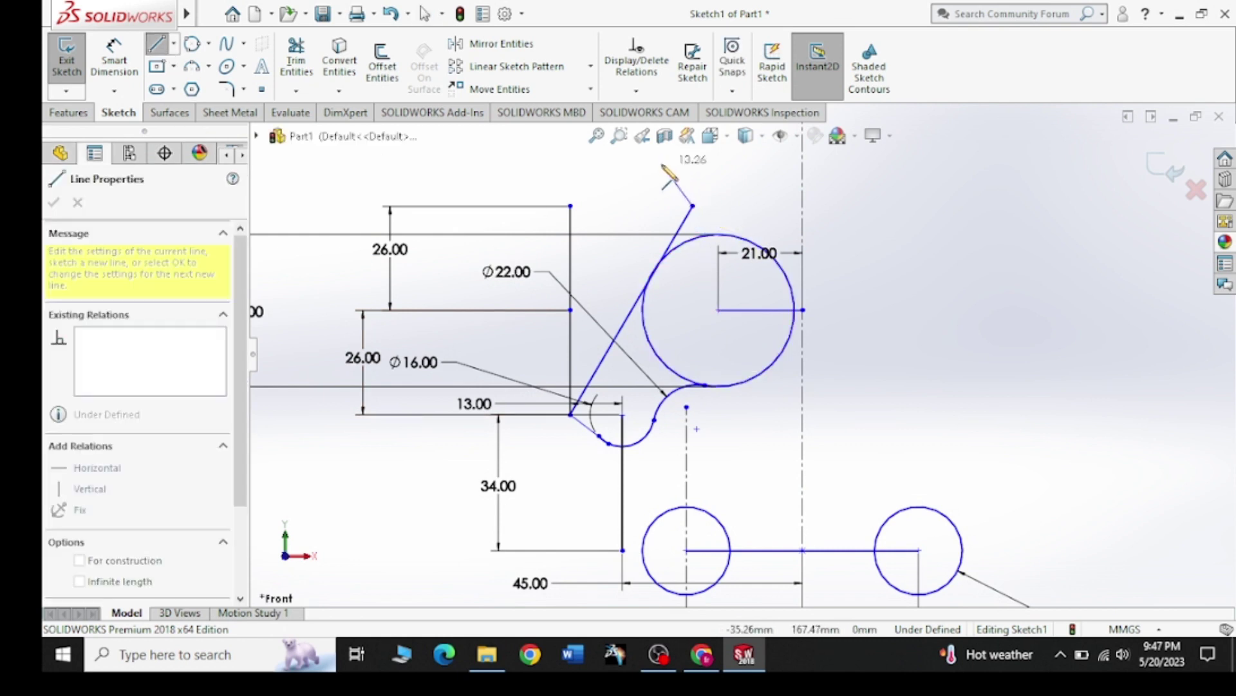
left_click(660, 159)
right_click(512, 154)
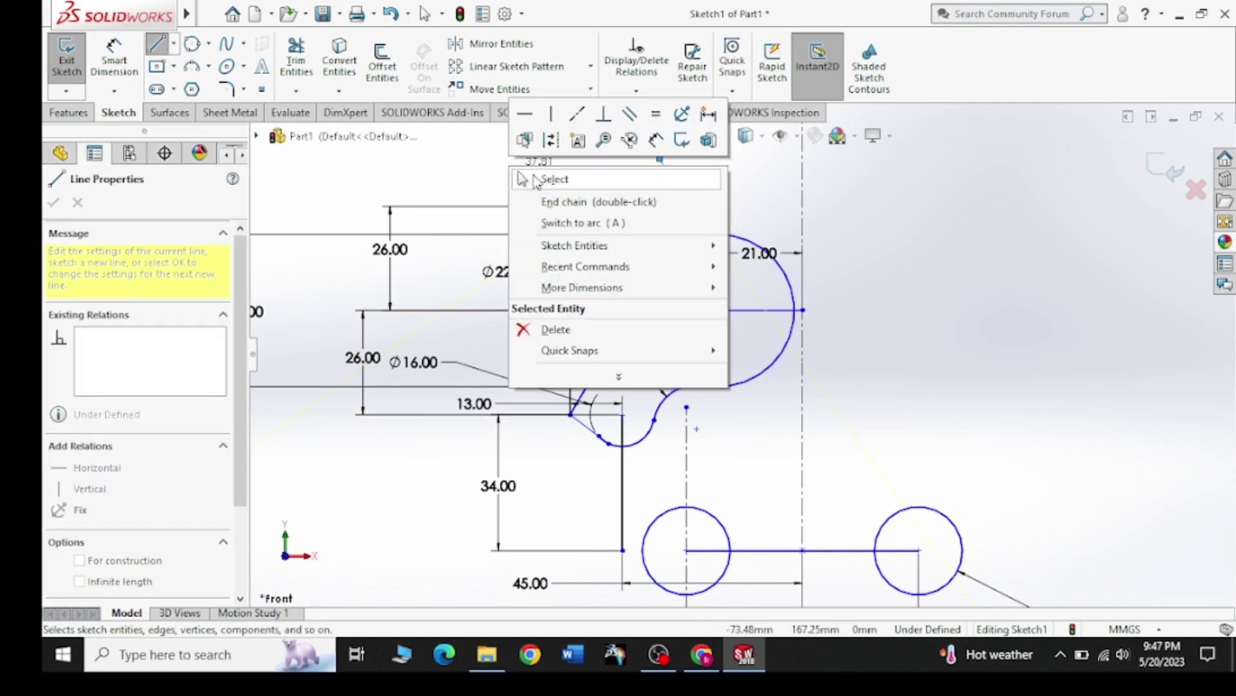
left_click(525, 173)
Step: Dimension the ear line's height to 15 mm and compare with the Pinterest reference
left_click(114, 62)
left_click(676, 183)
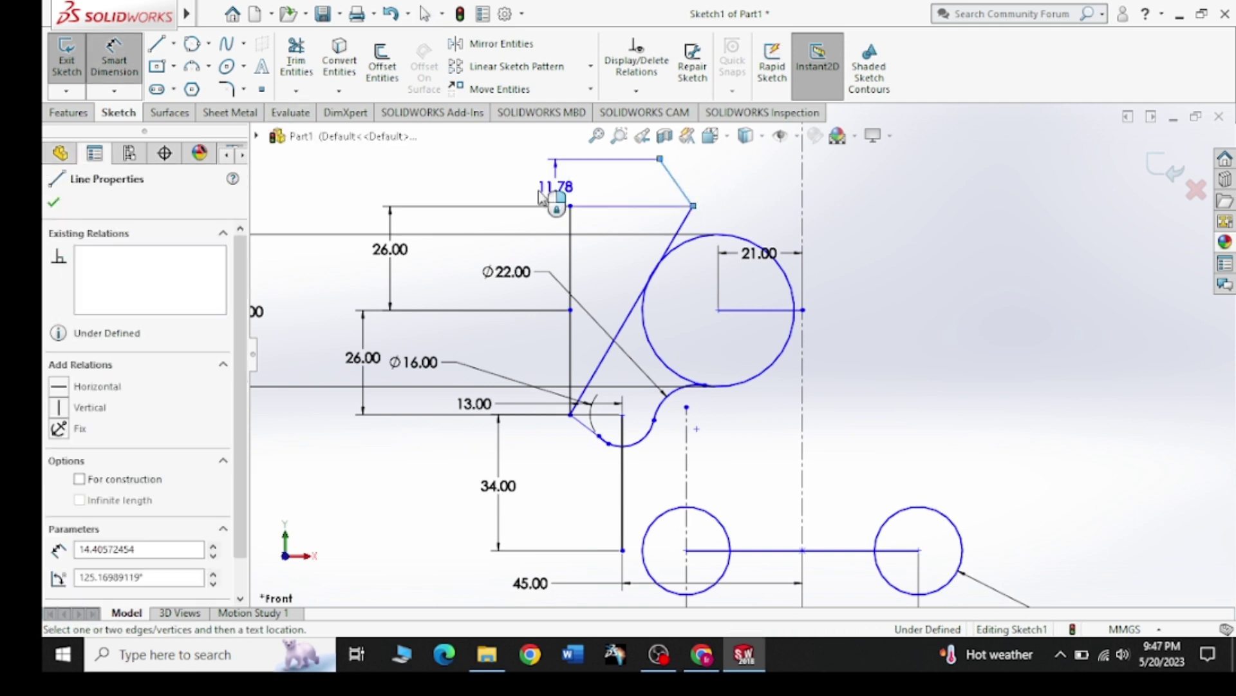
left_click(519, 186)
type("15")
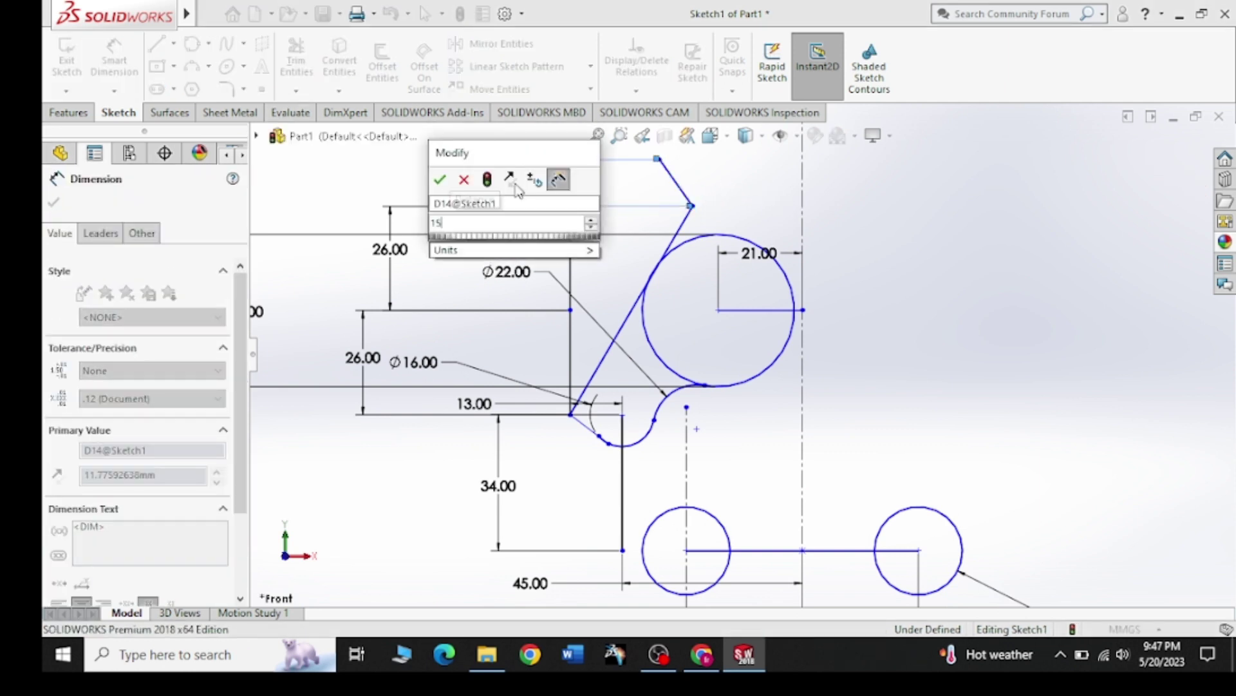
key("Return")
scroll(783, 373, "up", 3)
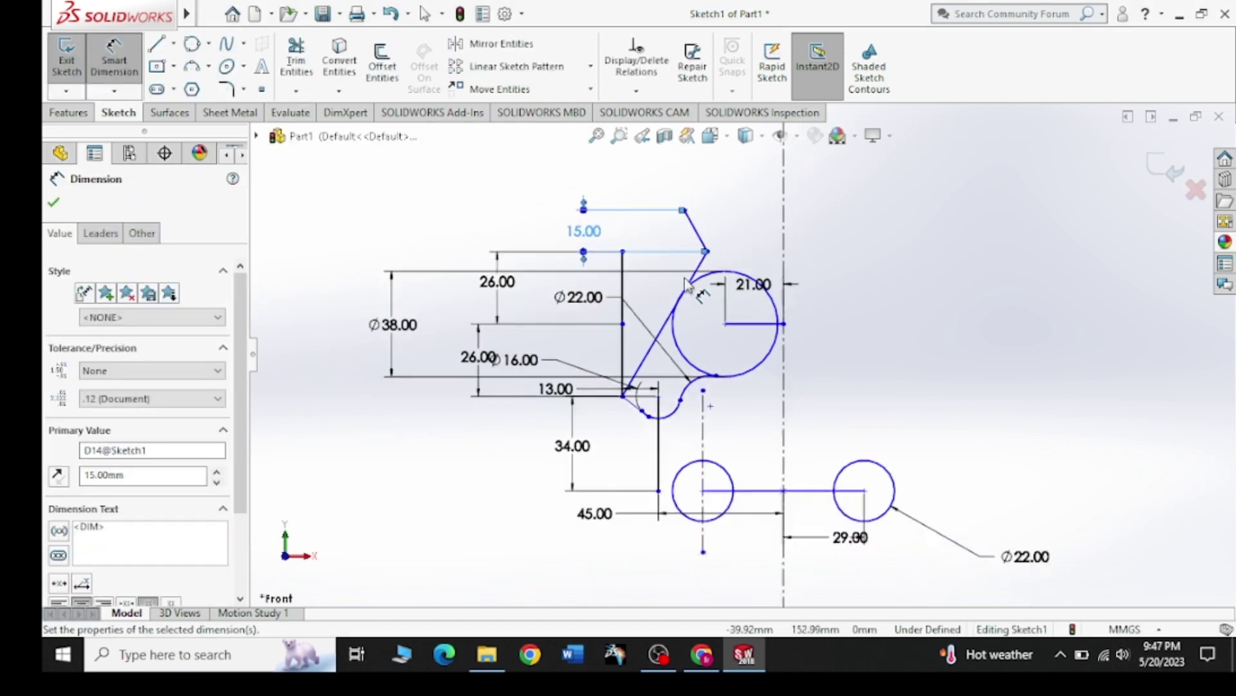
left_click(704, 660)
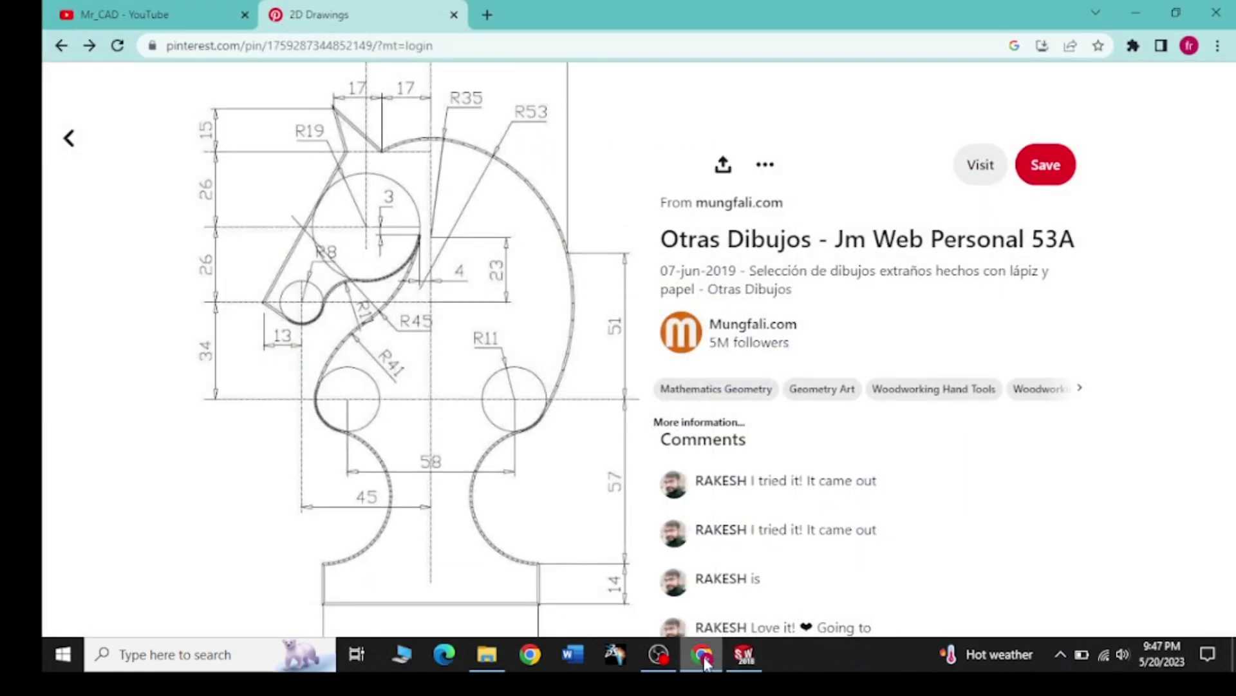
left_click(707, 662)
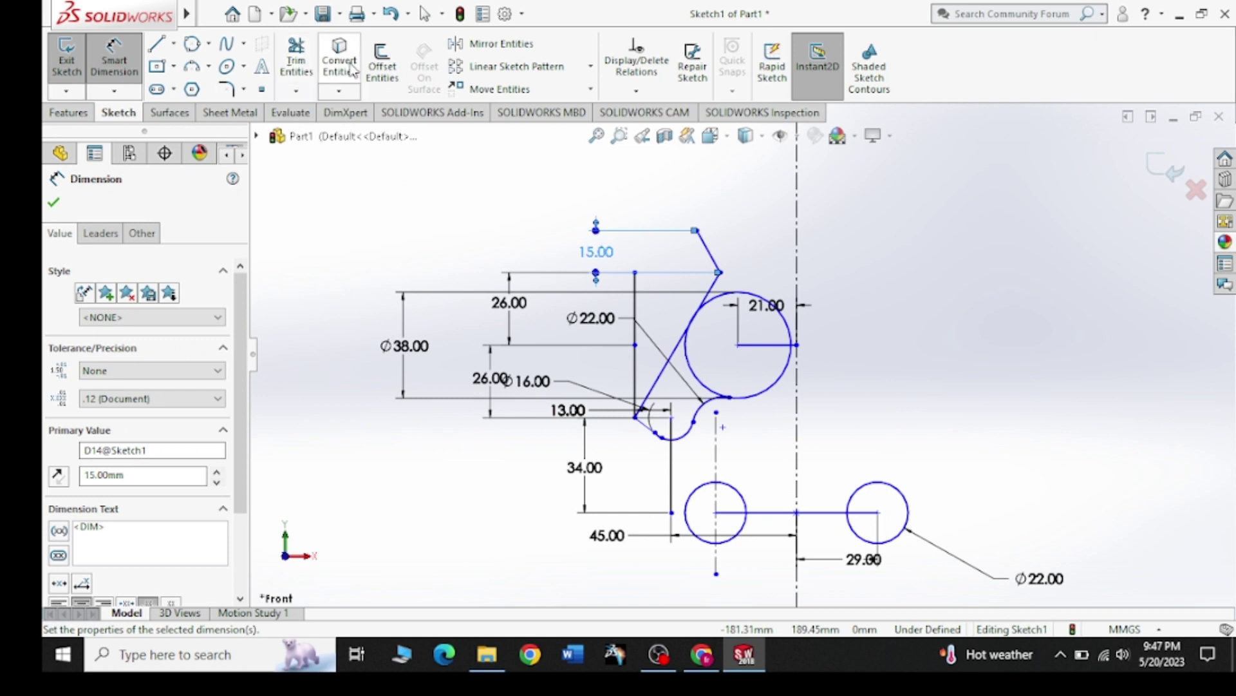
left_click(383, 64)
type("17")
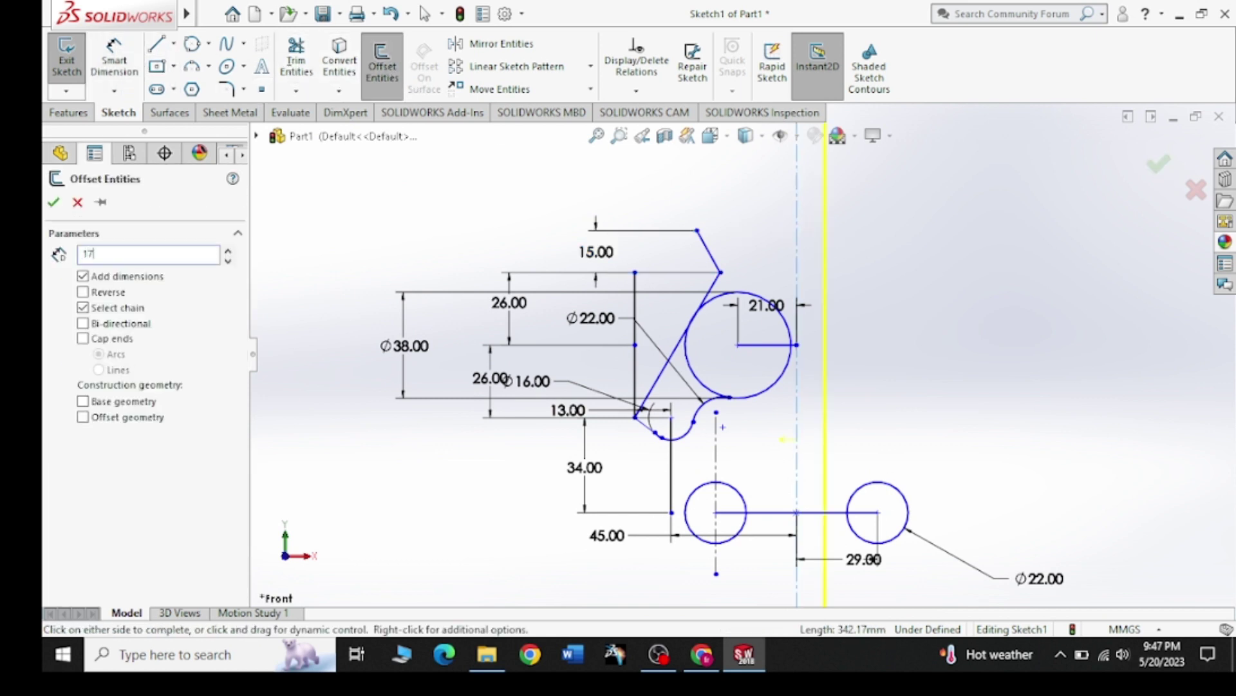
Step: Place the 17 mm offset line on the left and draw a slanted line from the ear's top point to it
key("Return")
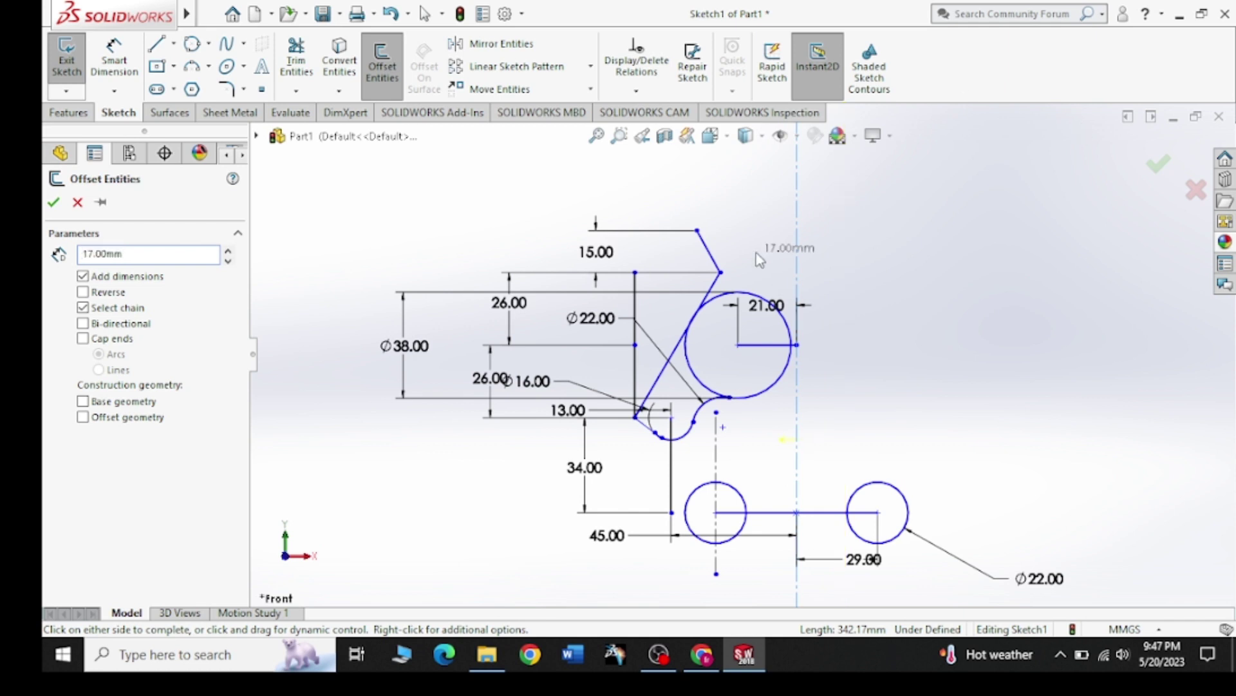
left_click(761, 253)
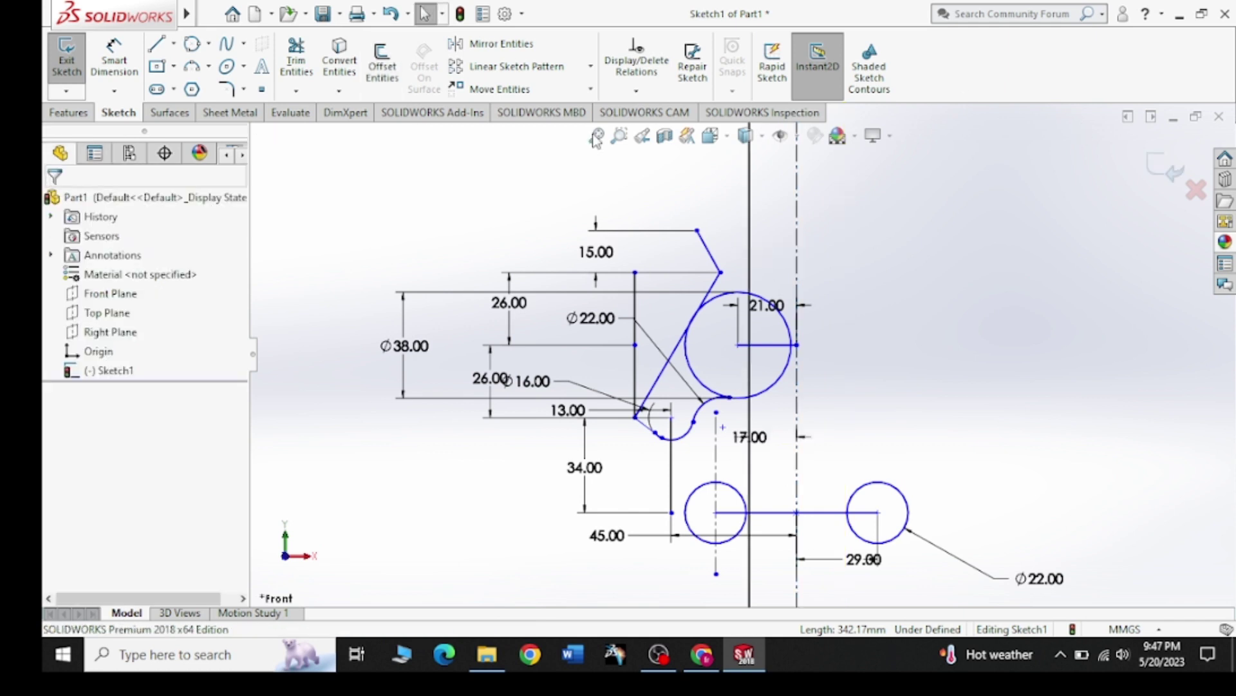
left_click(157, 45)
left_click(697, 230)
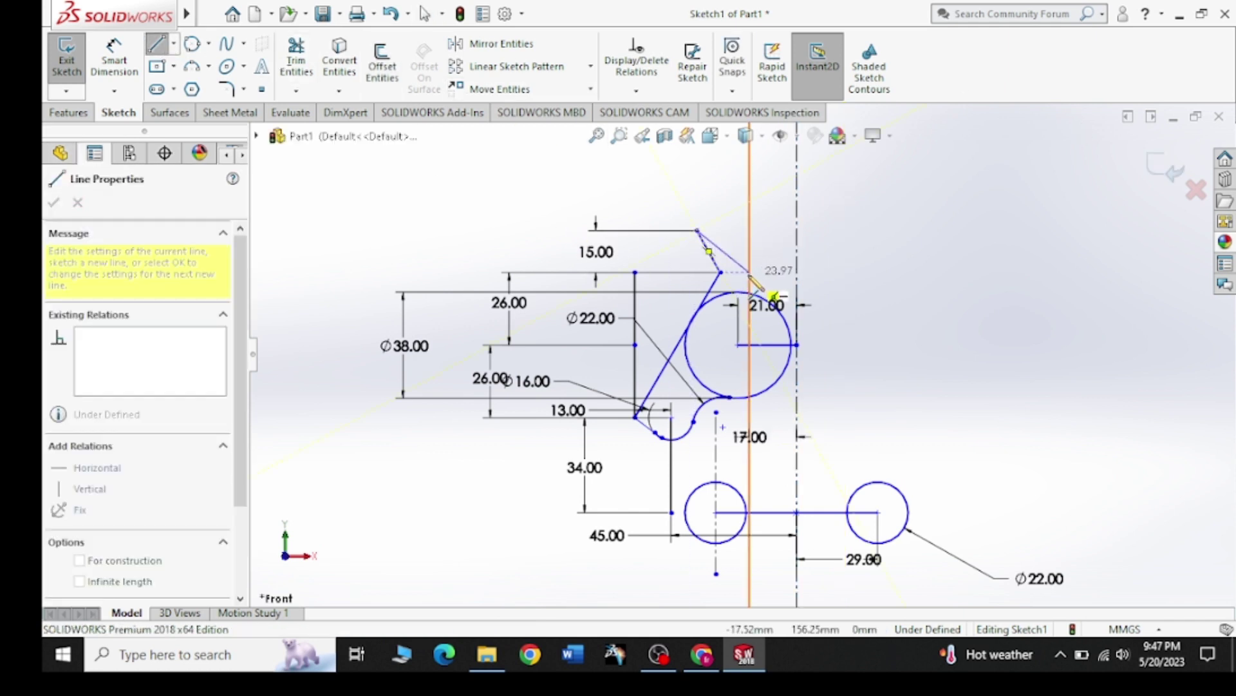
left_click(750, 273)
right_click(769, 263)
left_click(799, 268)
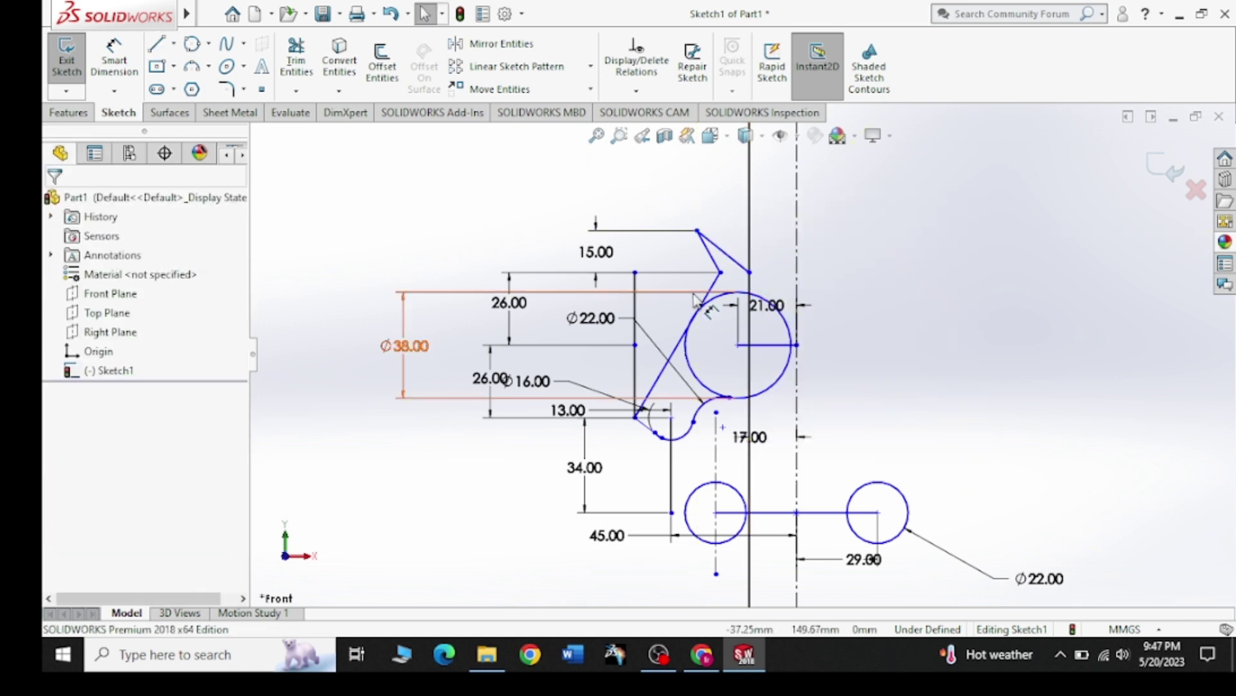
Step: Delete the long vertical offset line
left_click(296, 61)
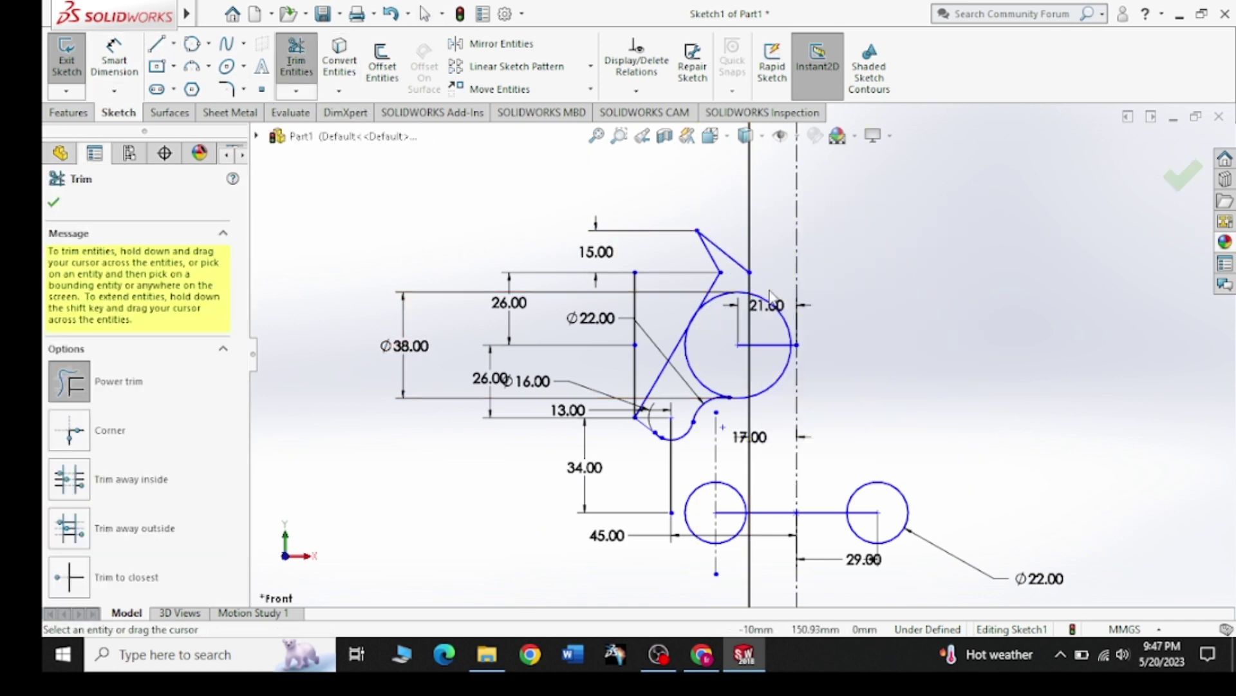
key("Escape")
left_click(748, 451)
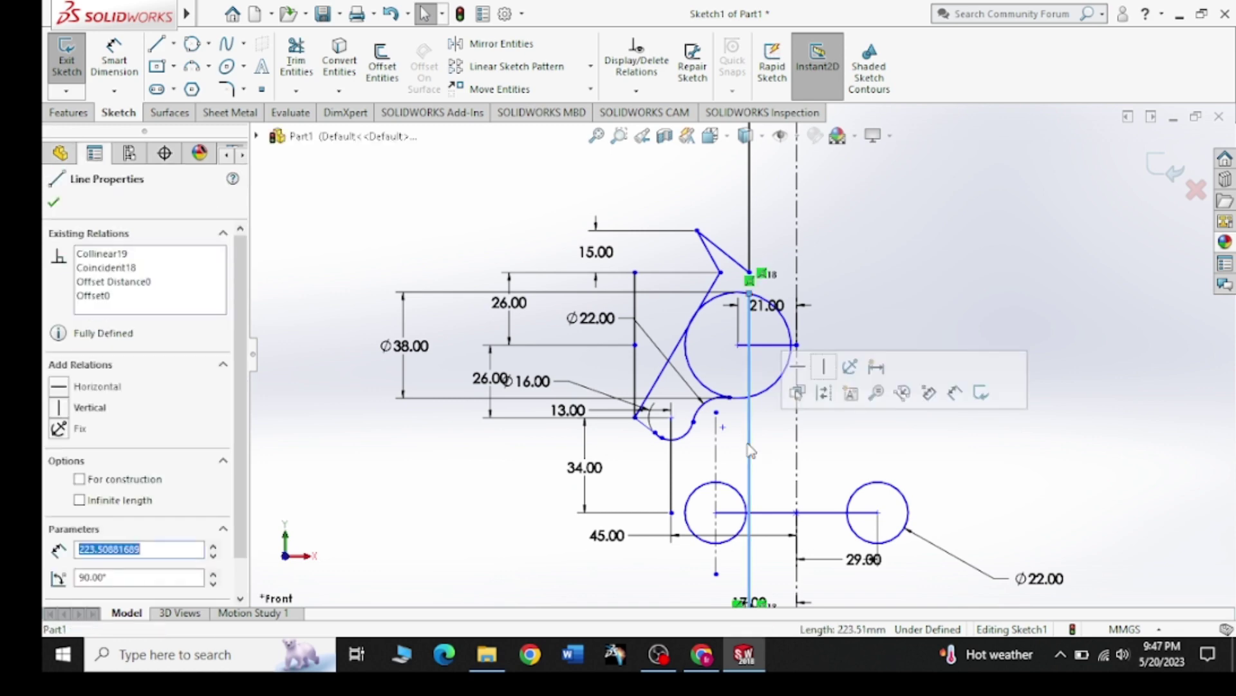
key("Delete")
Step: Compare the sketch with the Pinterest reference drawing in Chrome
key("alt+Tab")
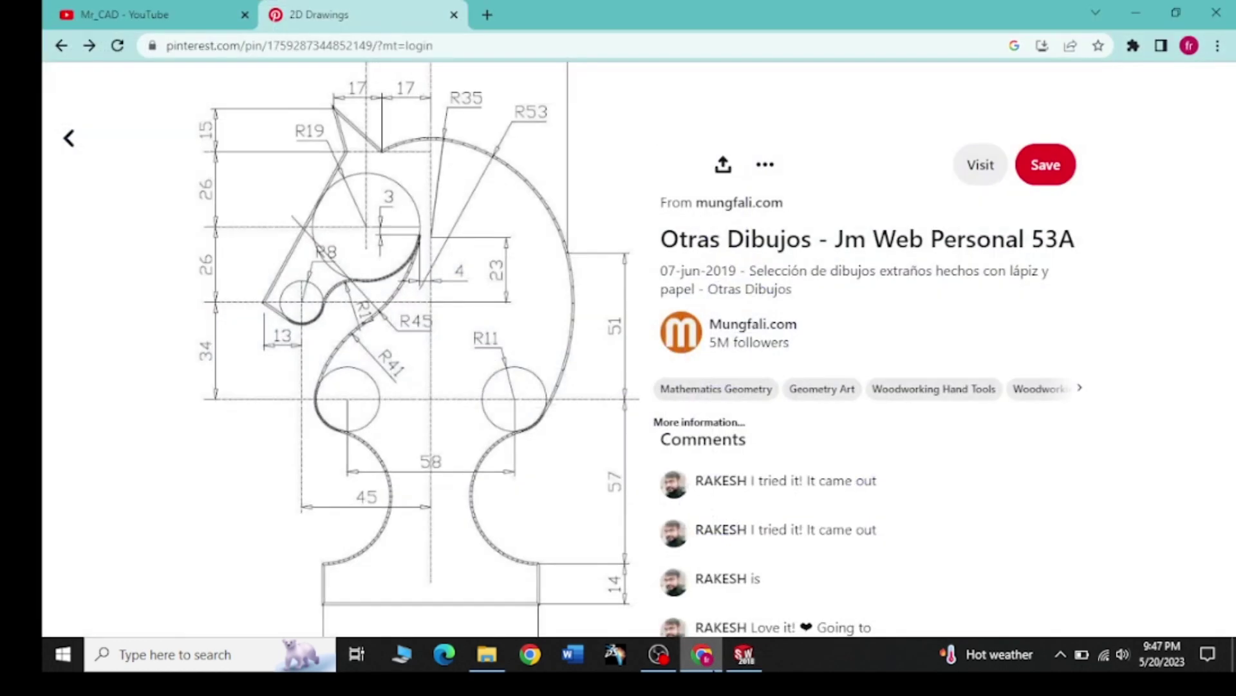
key("alt+Tab")
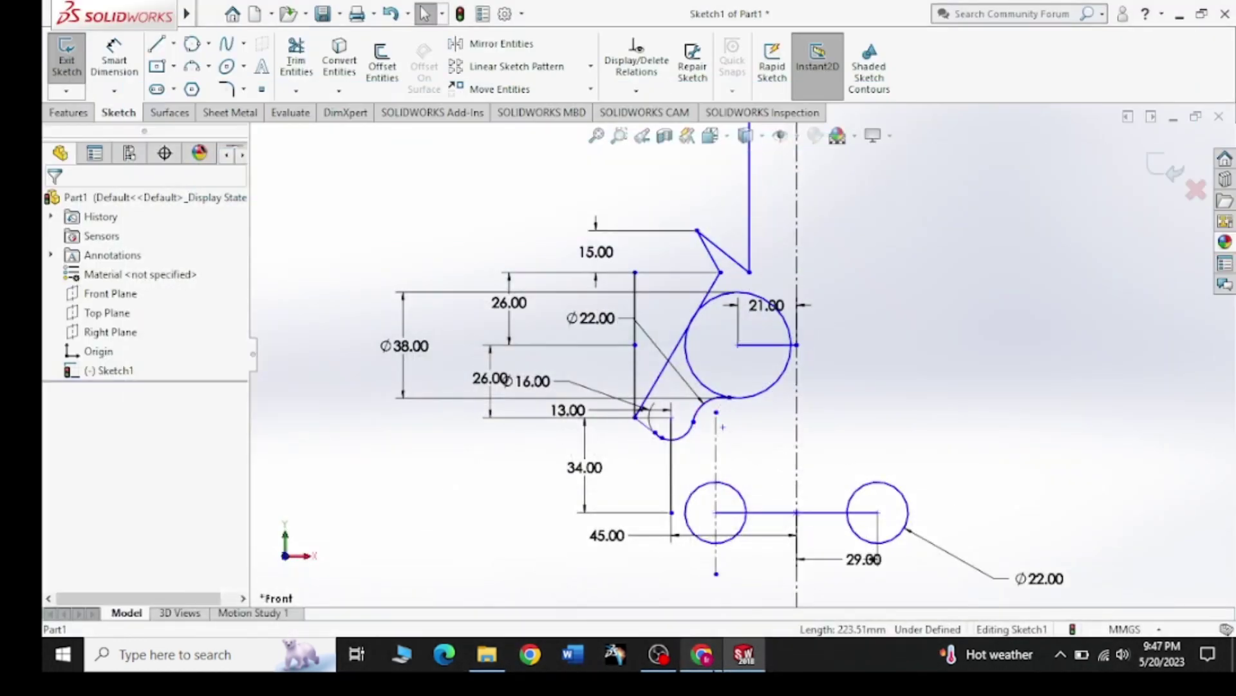
key("alt+Tab")
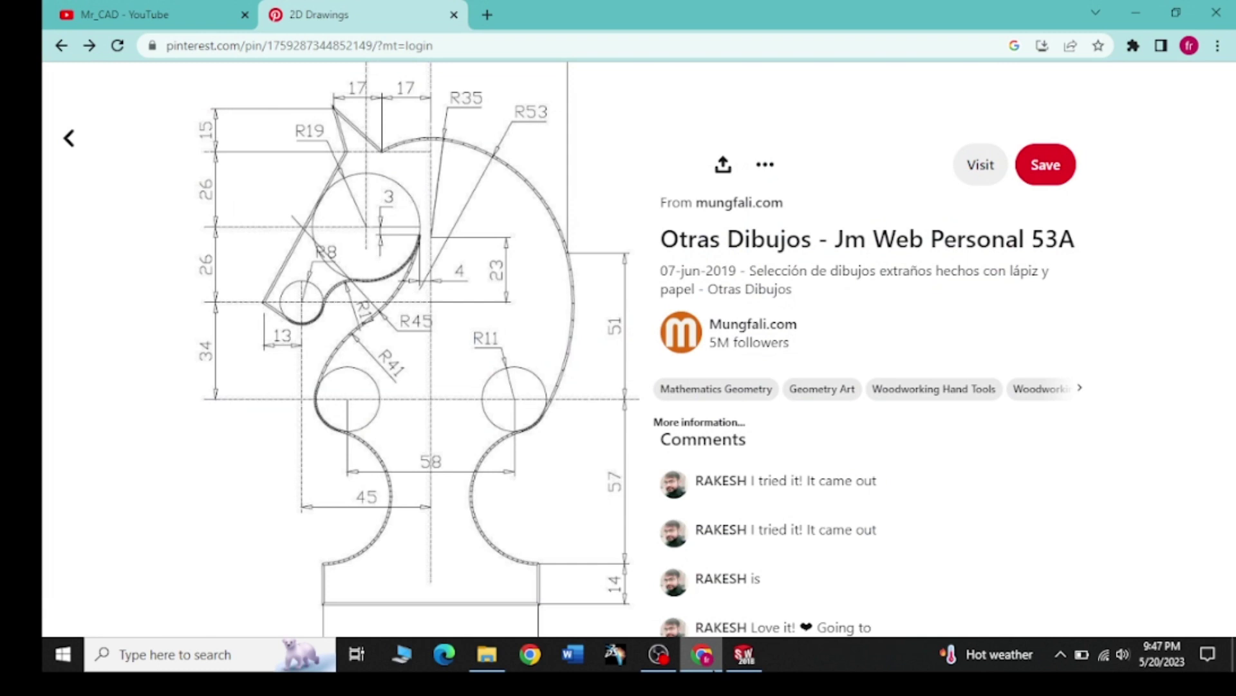
key("alt+Tab")
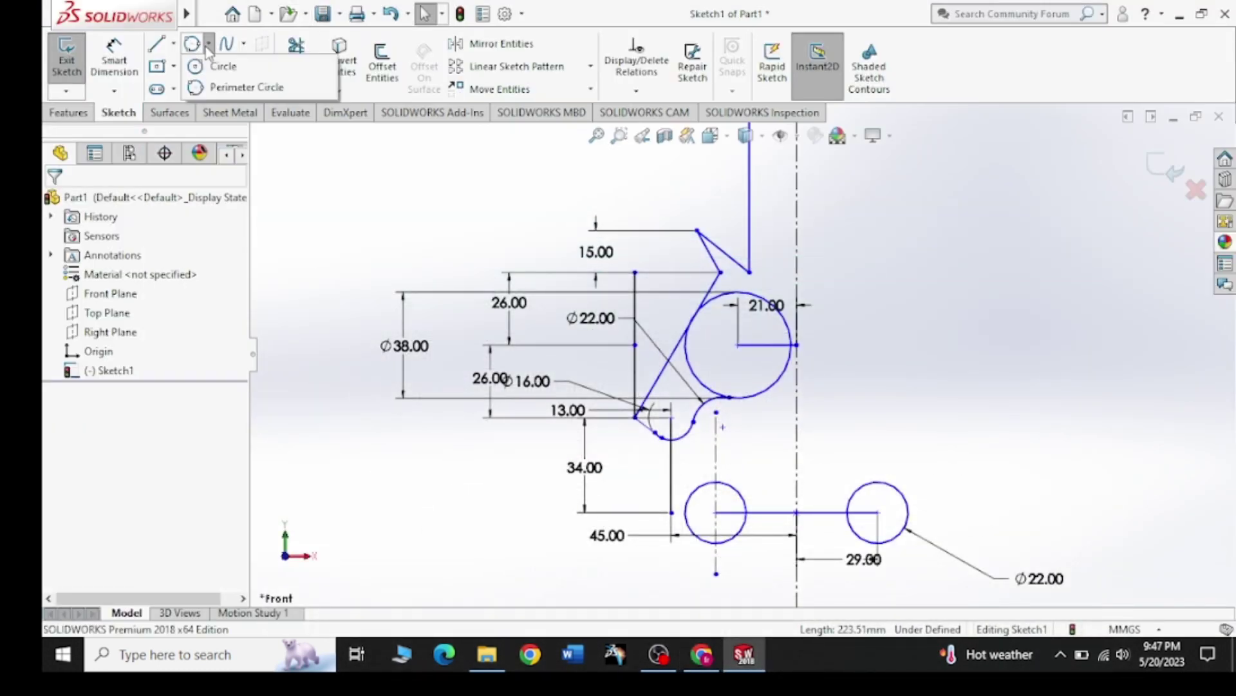
Step: Draw a large circle centred on the lower-left Ø22 circle's centre
left_click(192, 45)
left_click(716, 512)
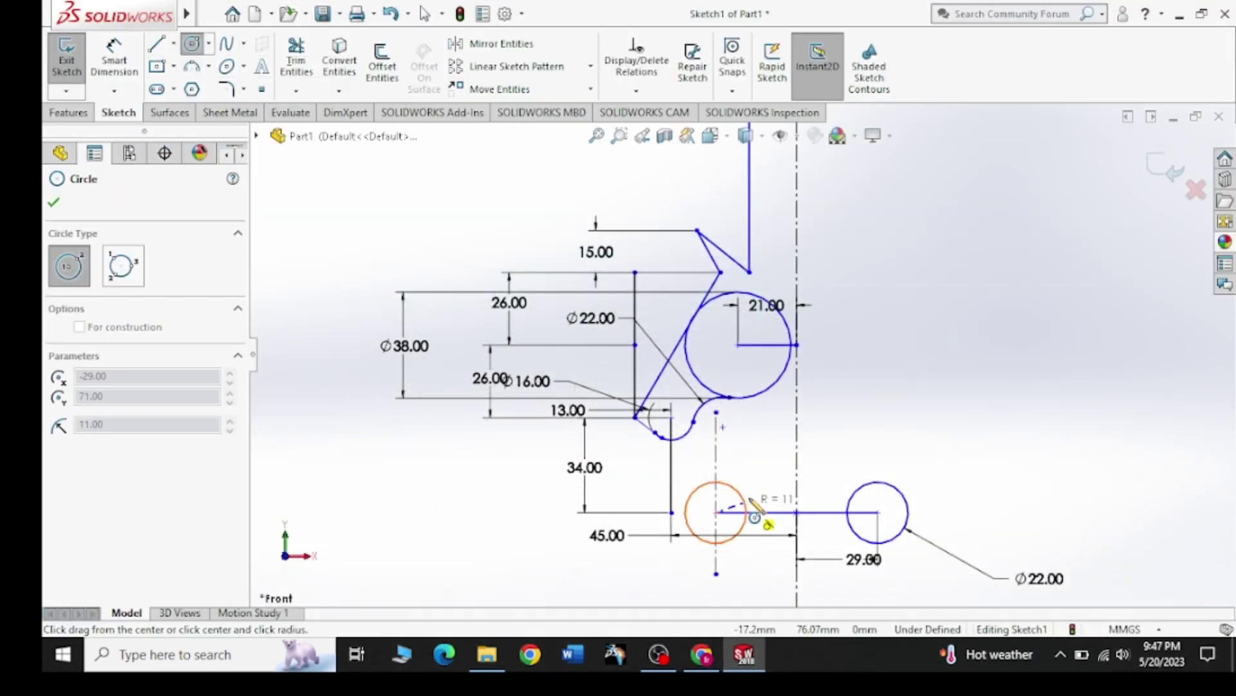
left_click(762, 467)
key("Escape")
key("Escape")
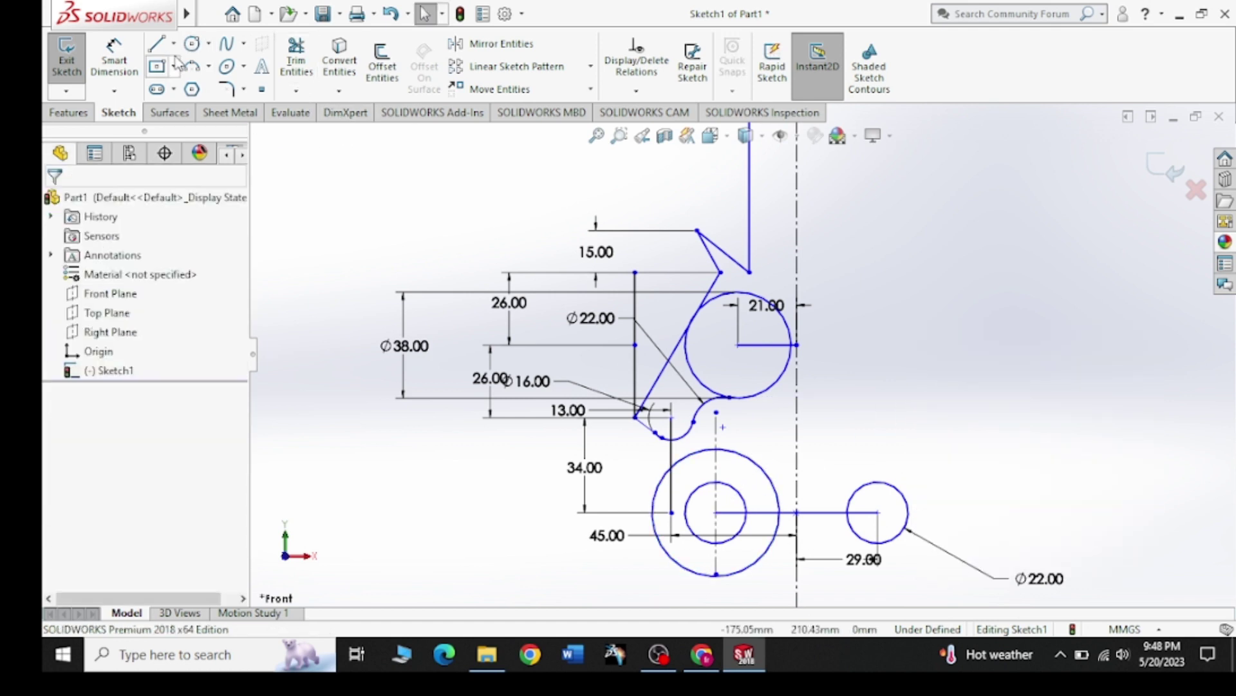
Step: Dimension the new large circle to an 82 mm diameter
left_click(155, 45)
left_click(114, 61)
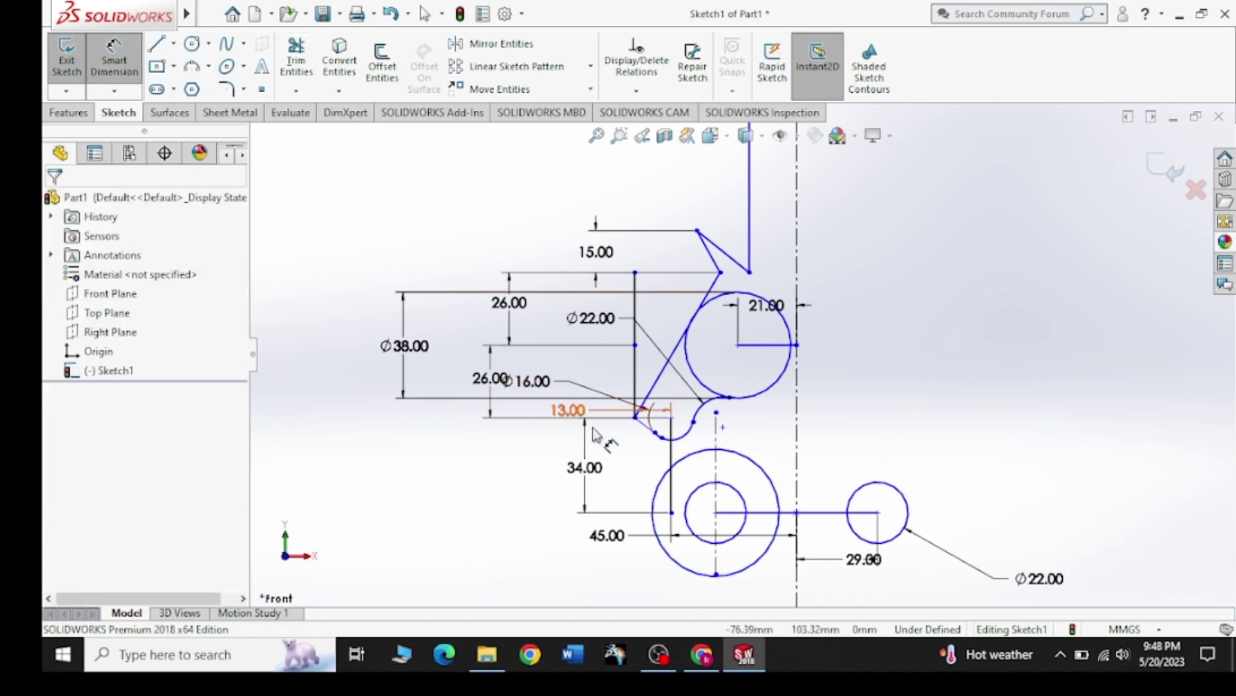
left_click(657, 488)
left_click(458, 508)
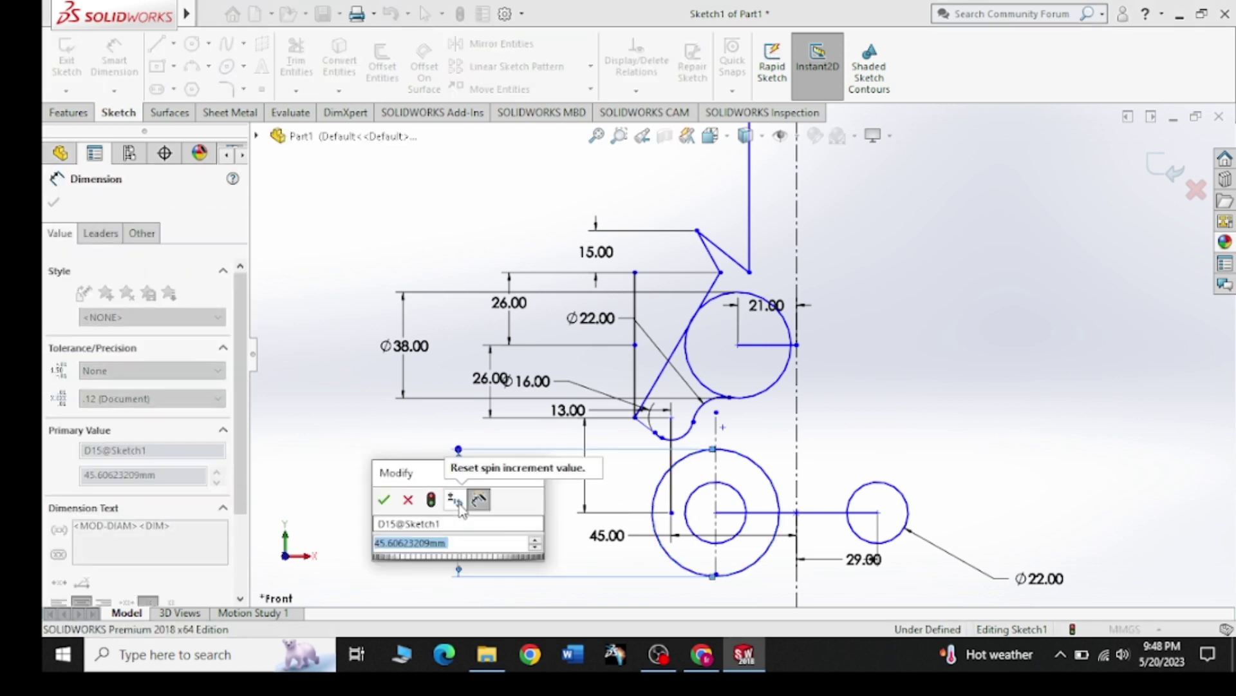
type("82")
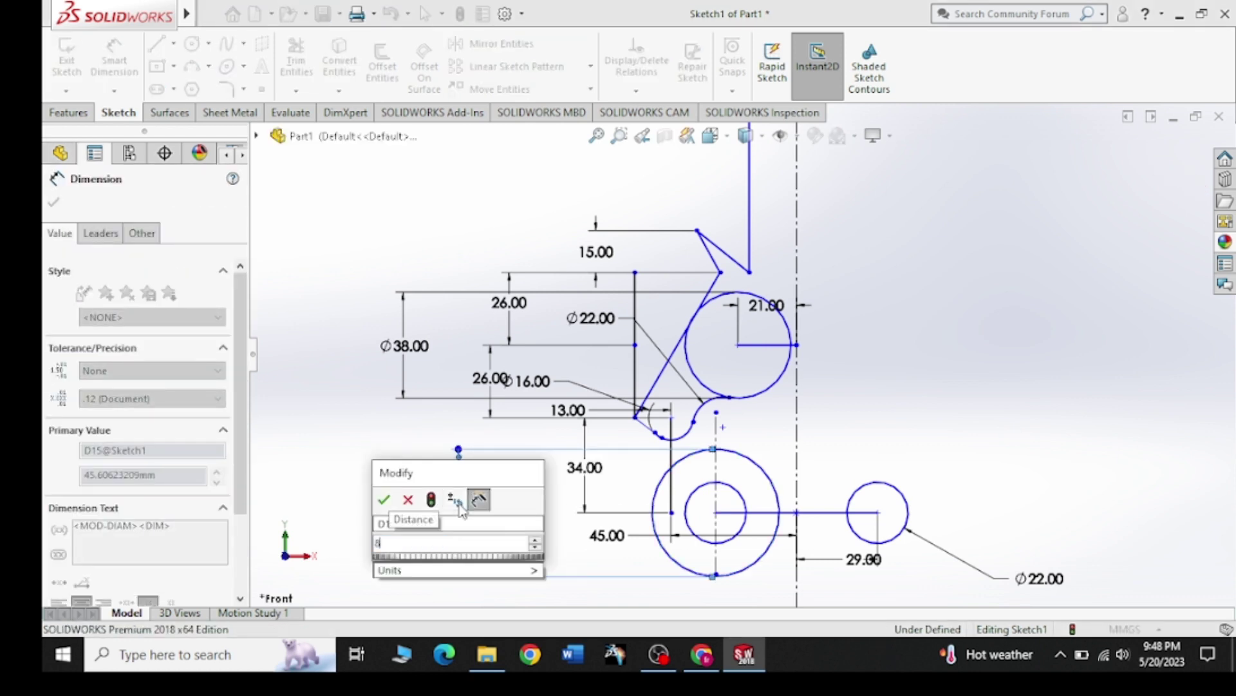
key("Return")
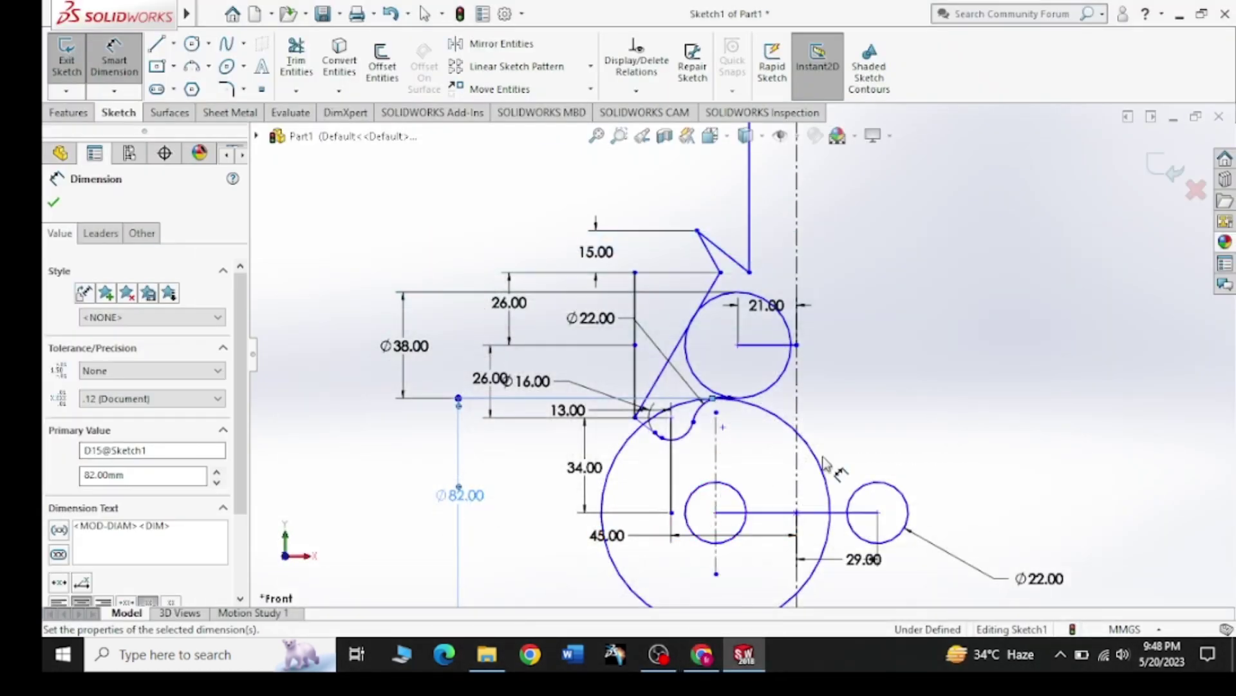
key("Escape")
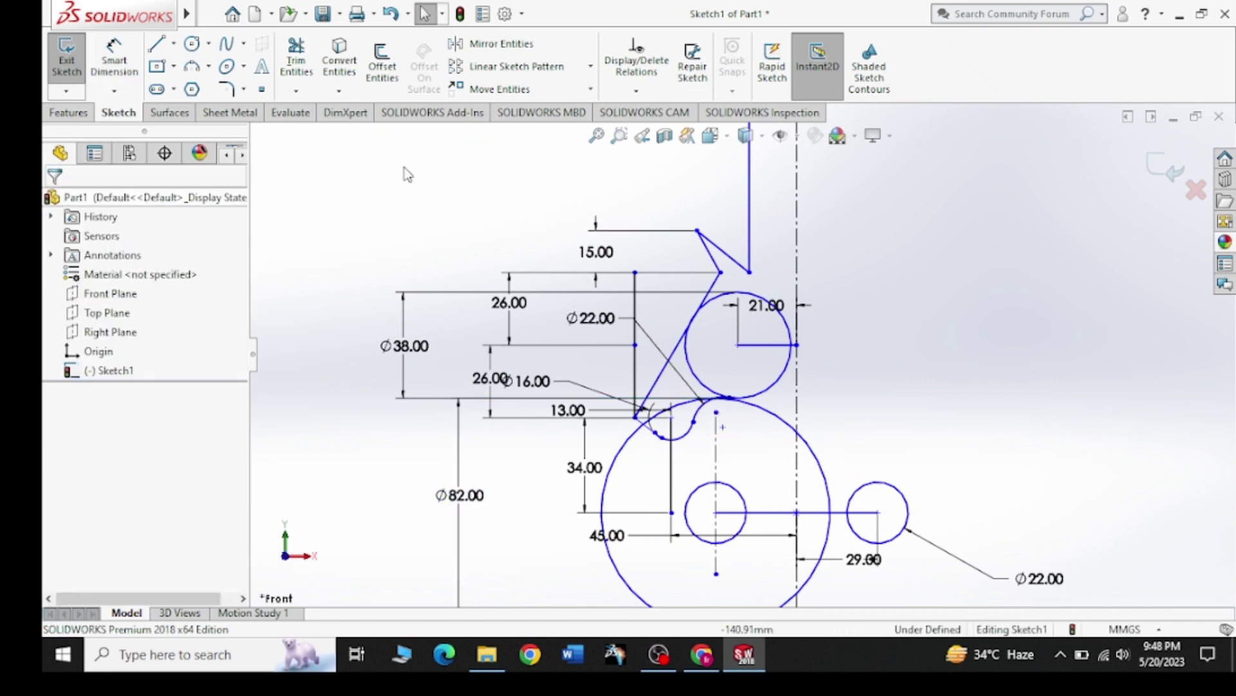
Step: Copy the Ø82 circle midway between the lower circles and delete the original
left_click(590, 89)
left_click(508, 130)
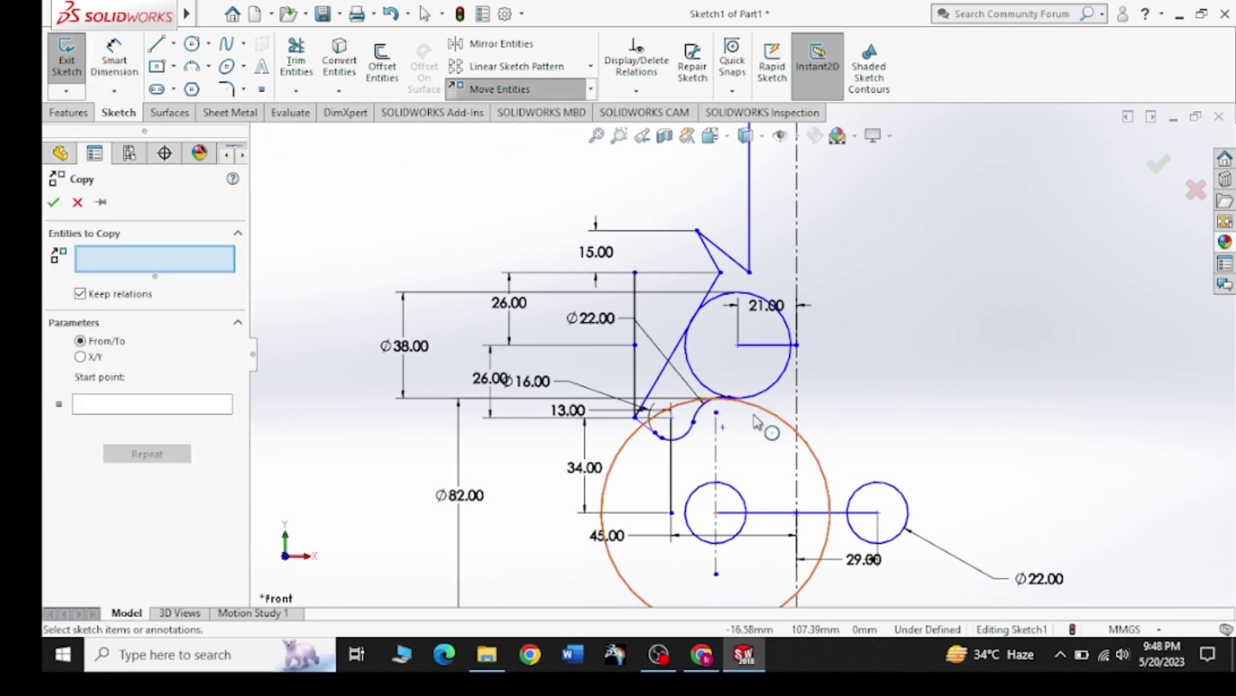
left_click(791, 429)
left_click(105, 408)
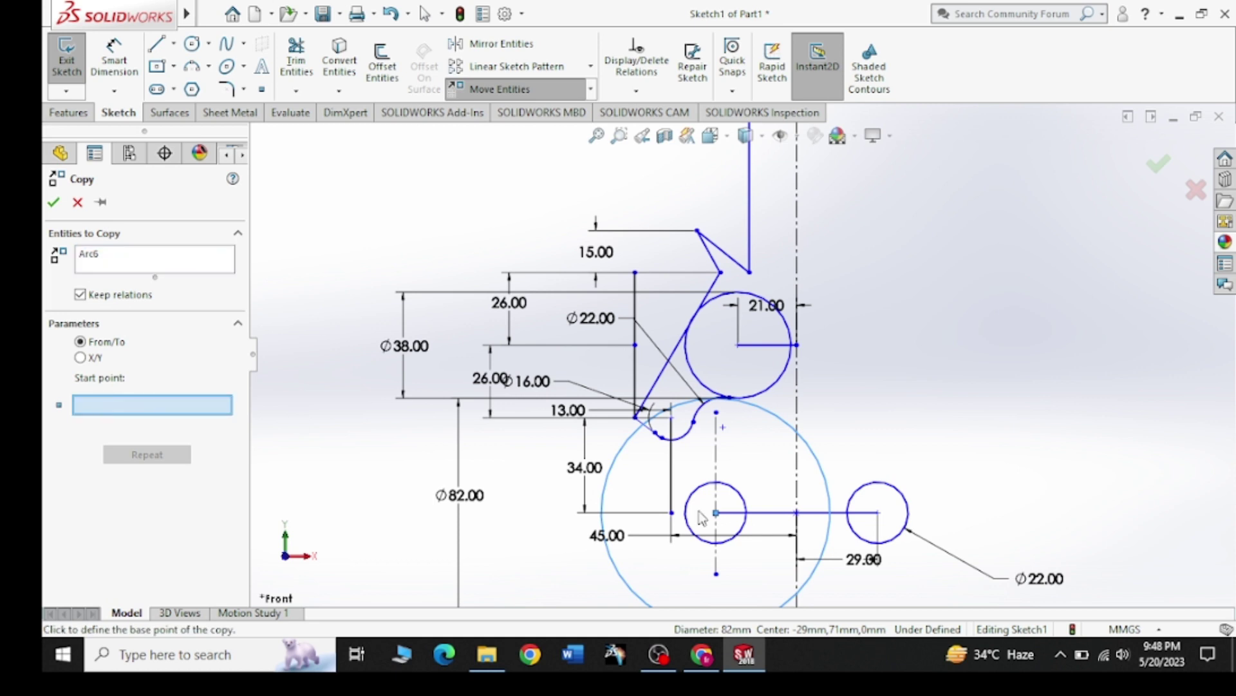
left_click(716, 512)
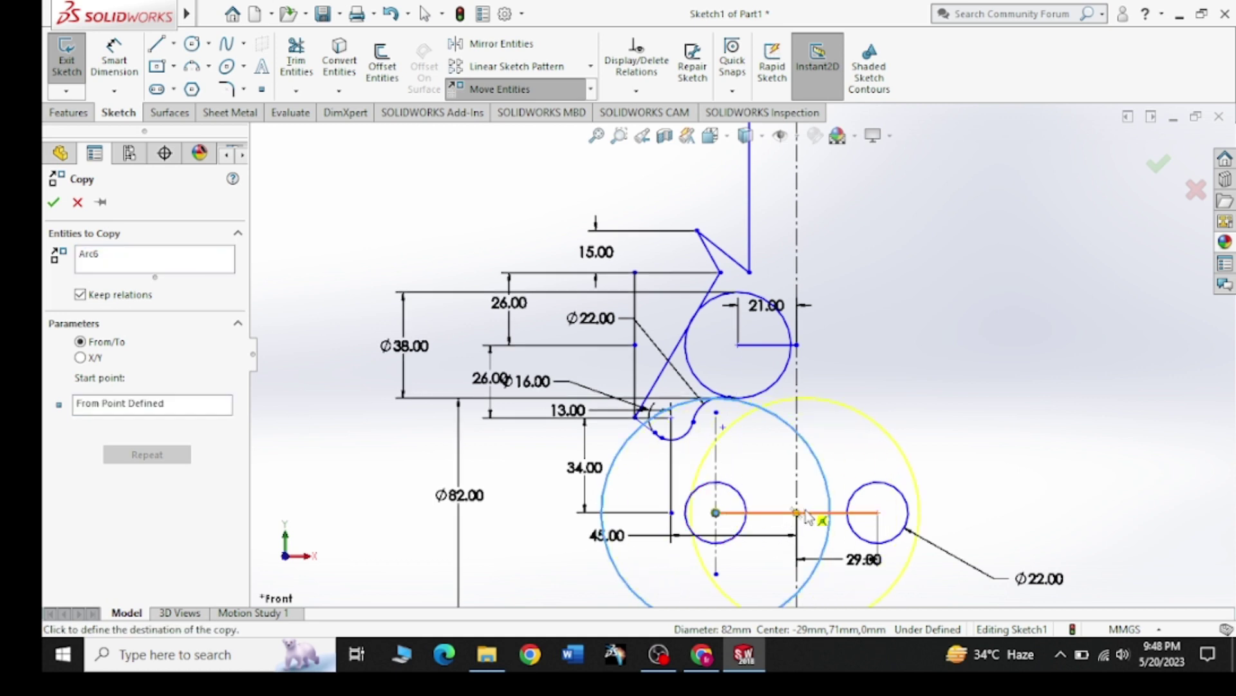
left_click(796, 512)
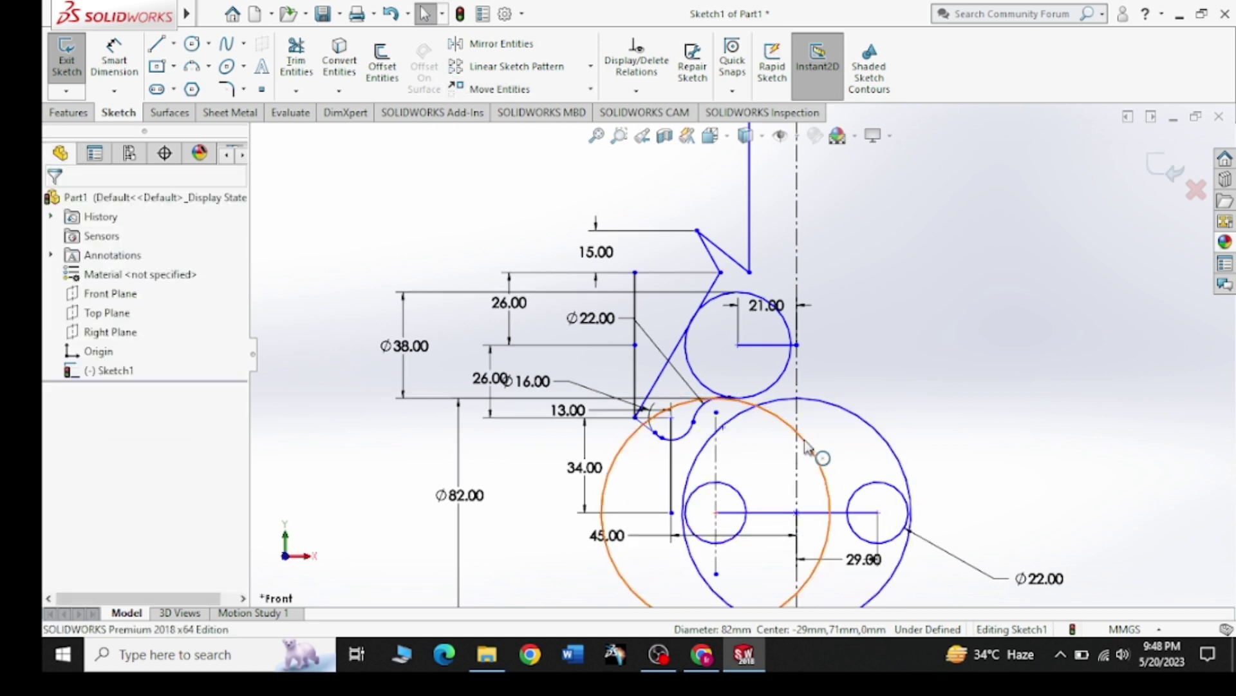
left_click(804, 451)
key("Delete")
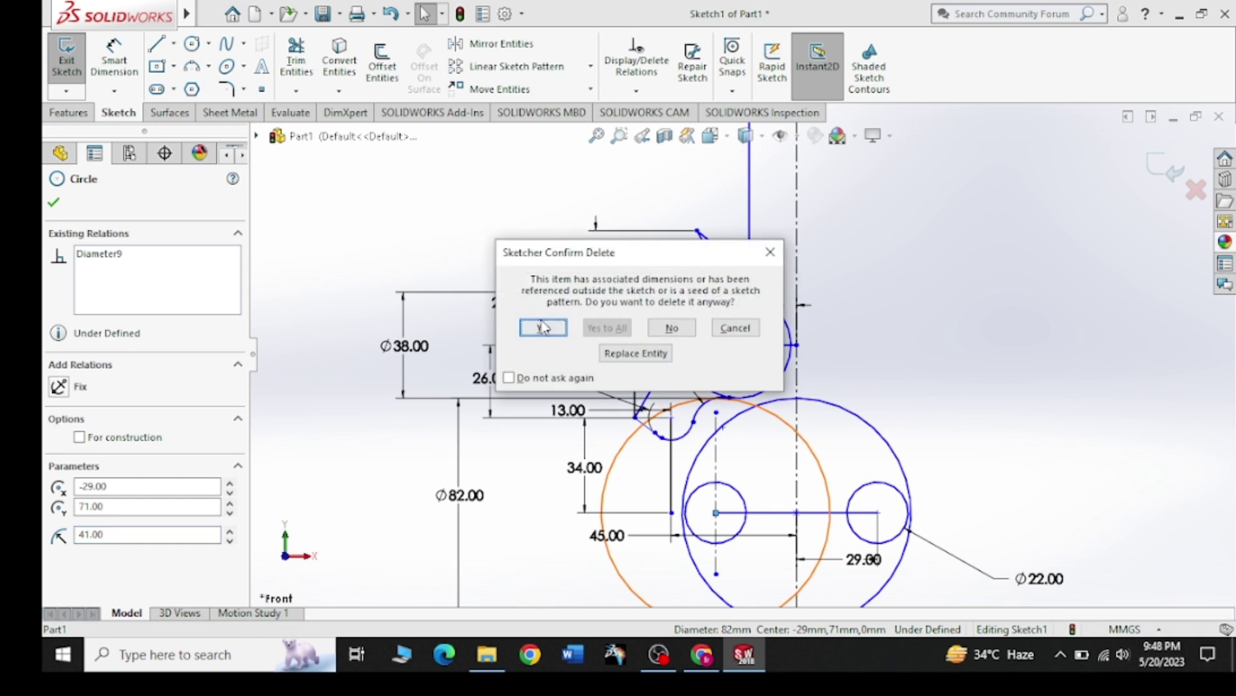
left_click(542, 327)
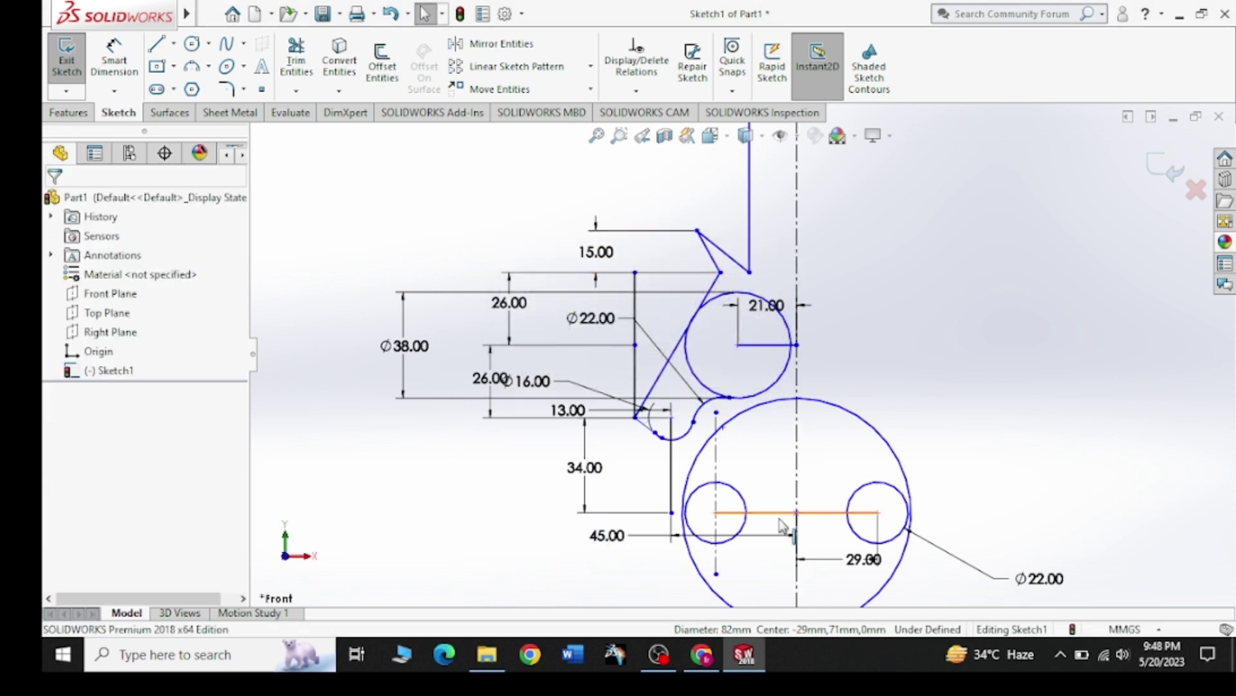
middle_click_drag(782, 525, 786, 544, "ctrl")
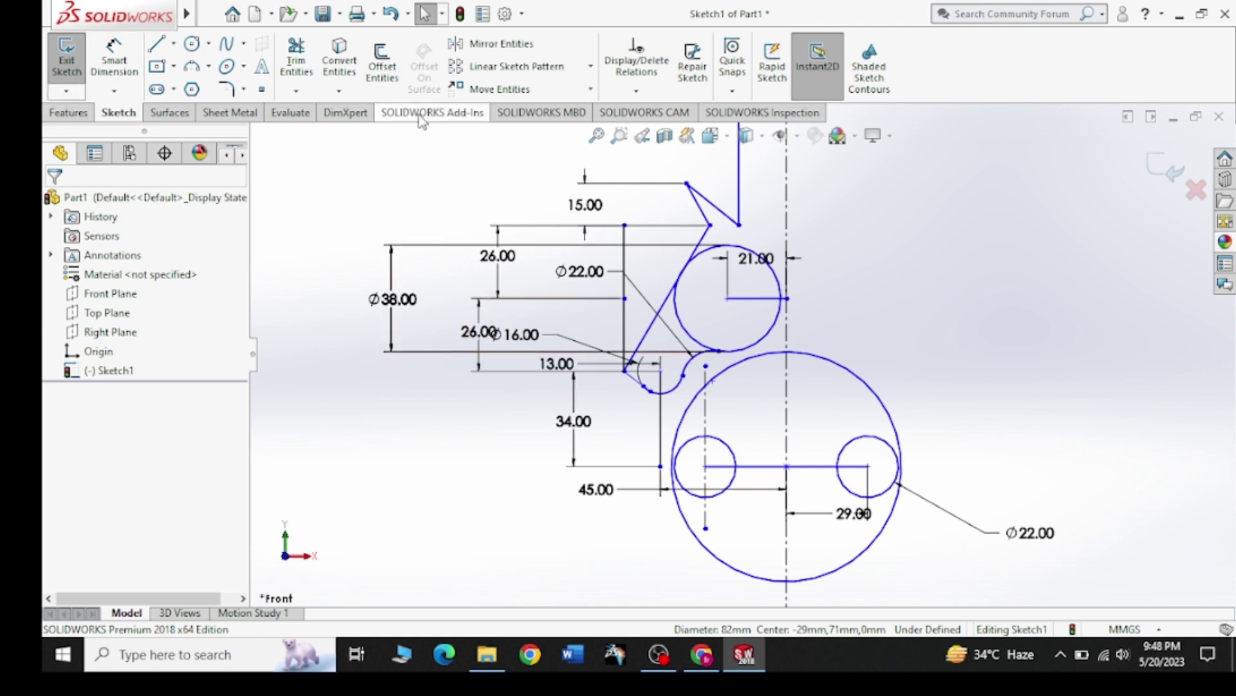
Step: Copy the large circle again onto the vertical centreline and delete the previous one
left_click(591, 89)
left_click(505, 132)
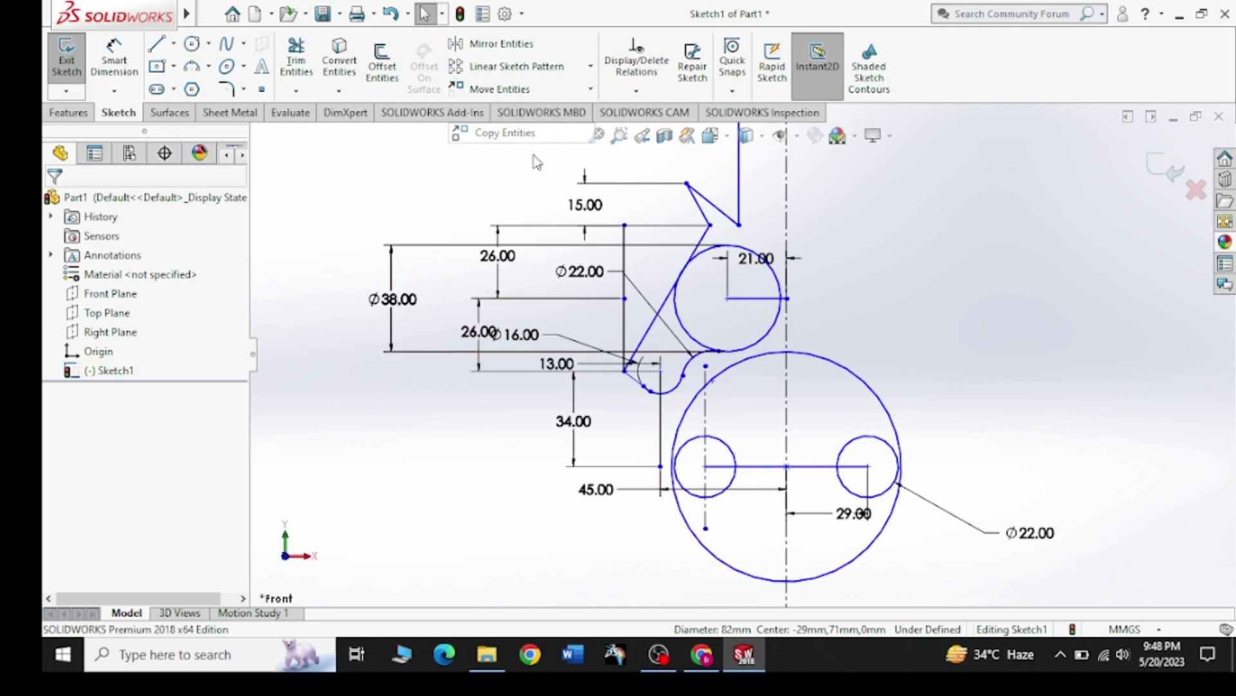
left_click(837, 370)
left_click(115, 402)
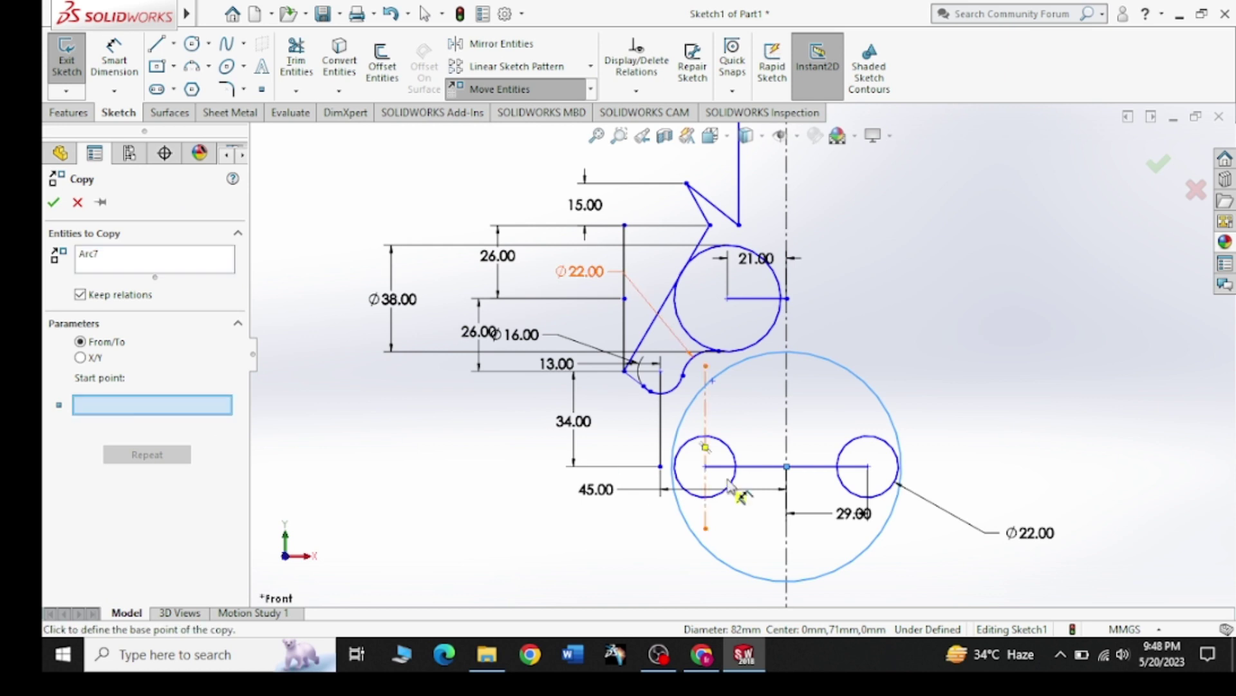
left_click(787, 468)
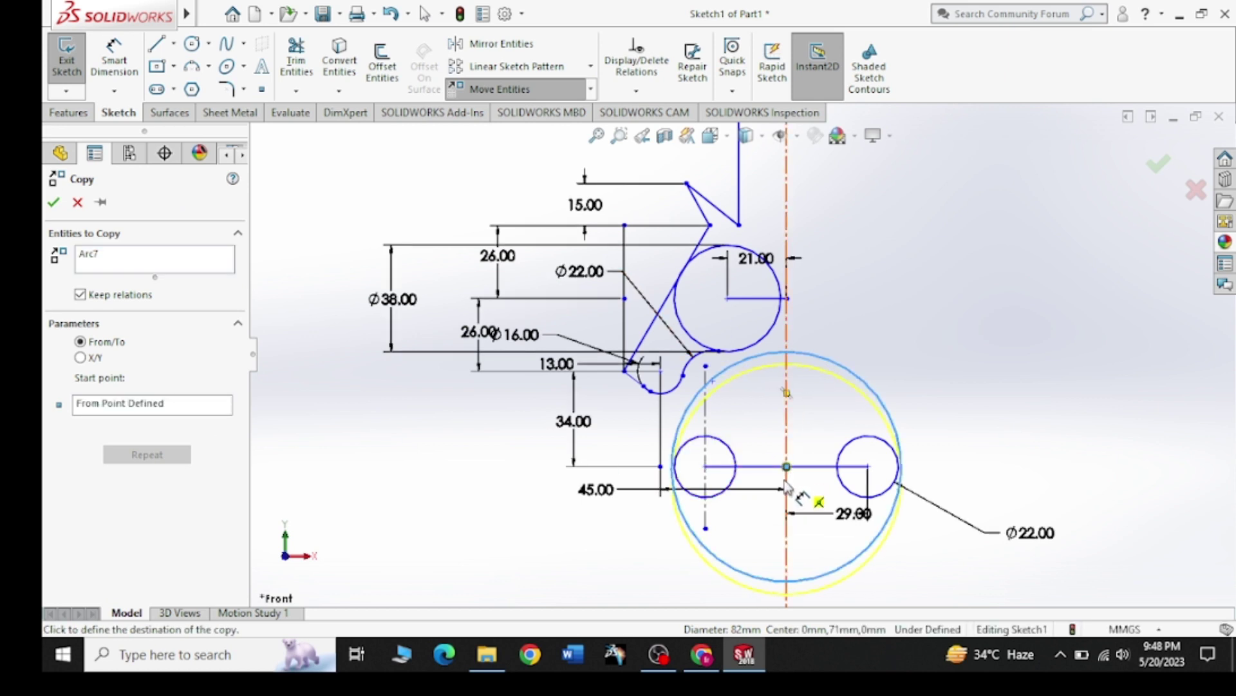
left_click(785, 482)
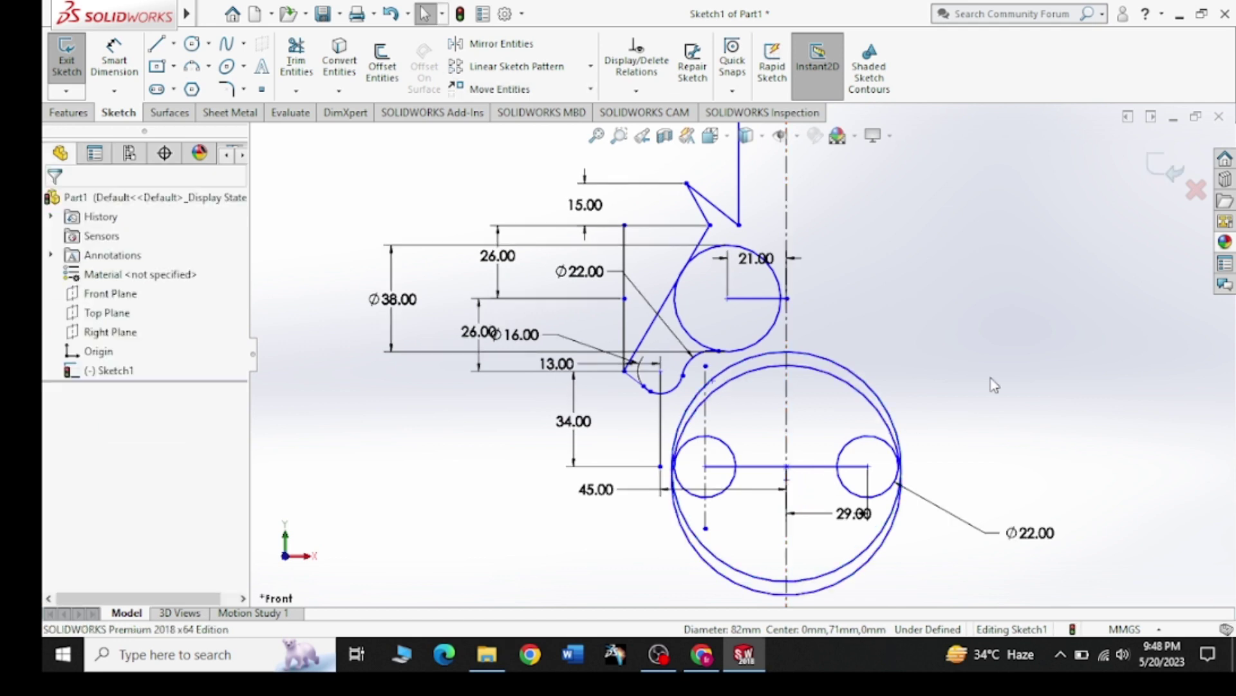
left_click(862, 376)
key("Delete")
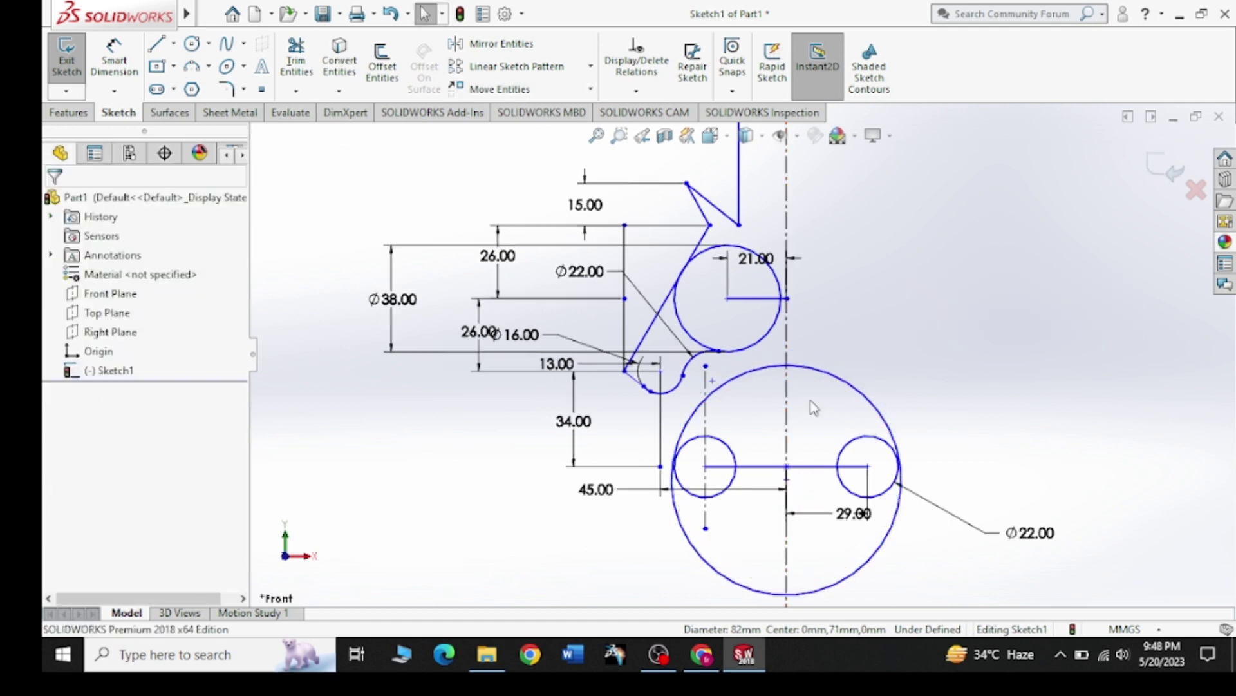
Step: Start a three-point arc between the two circles, then cancel it
left_click(208, 67)
left_click(218, 132)
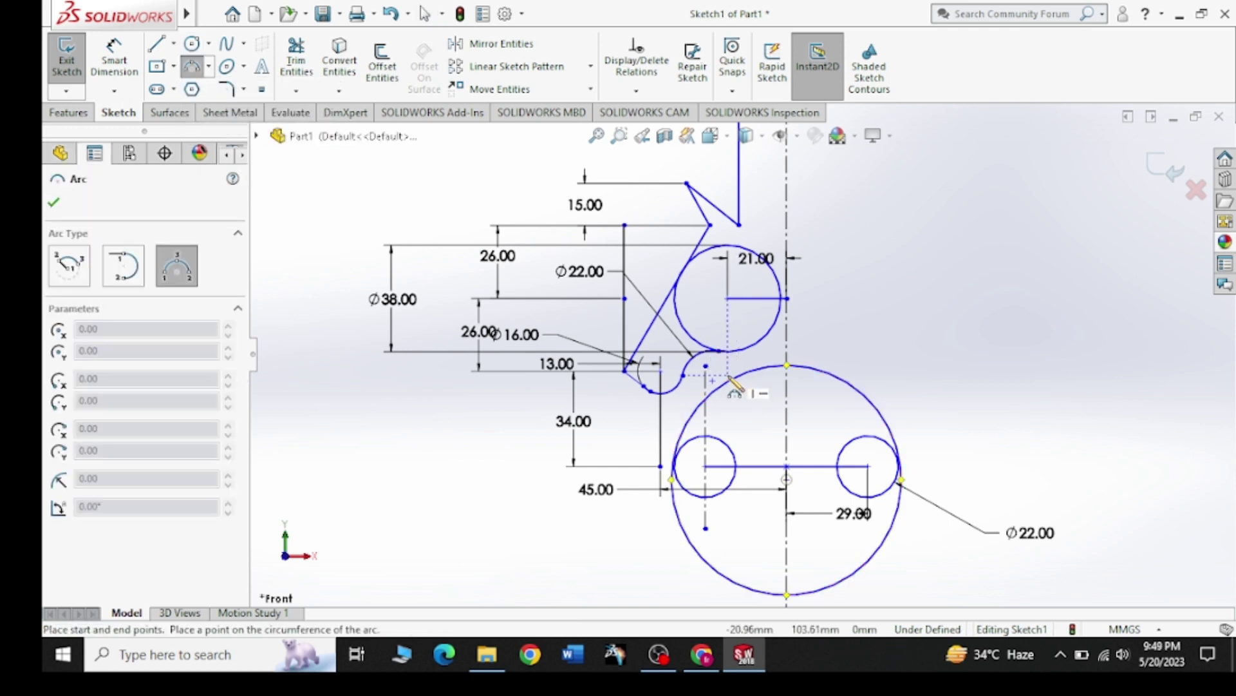
left_click(729, 379)
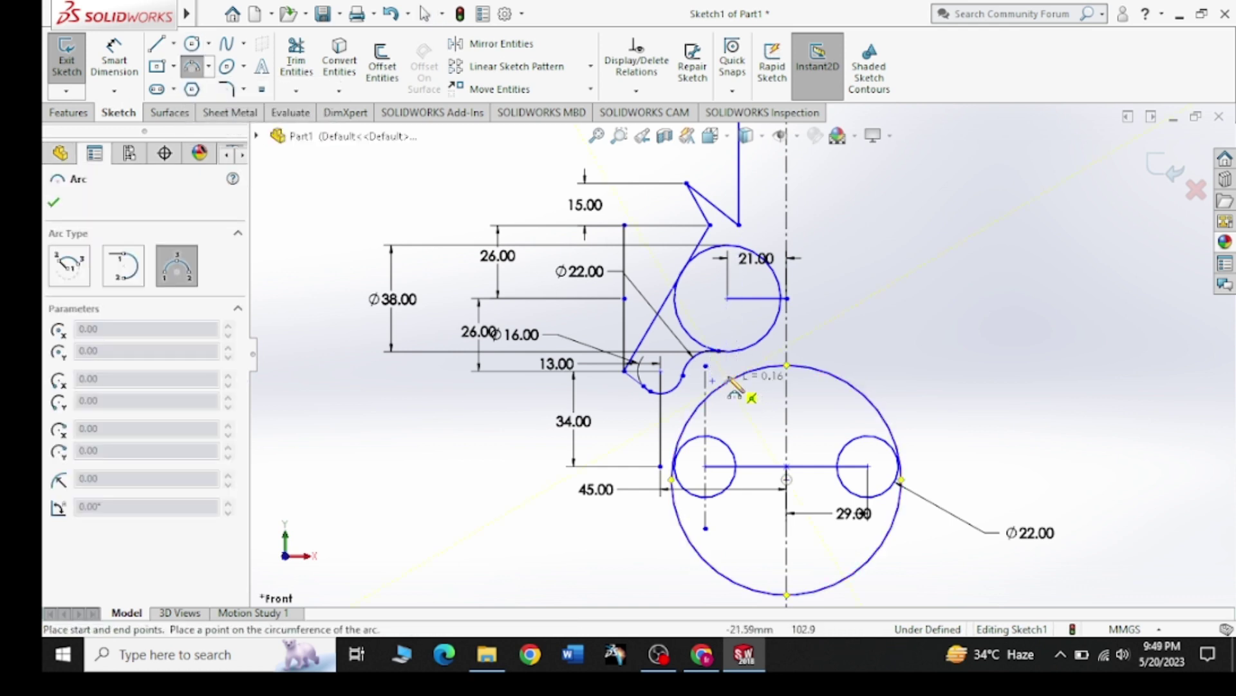
left_click(773, 327)
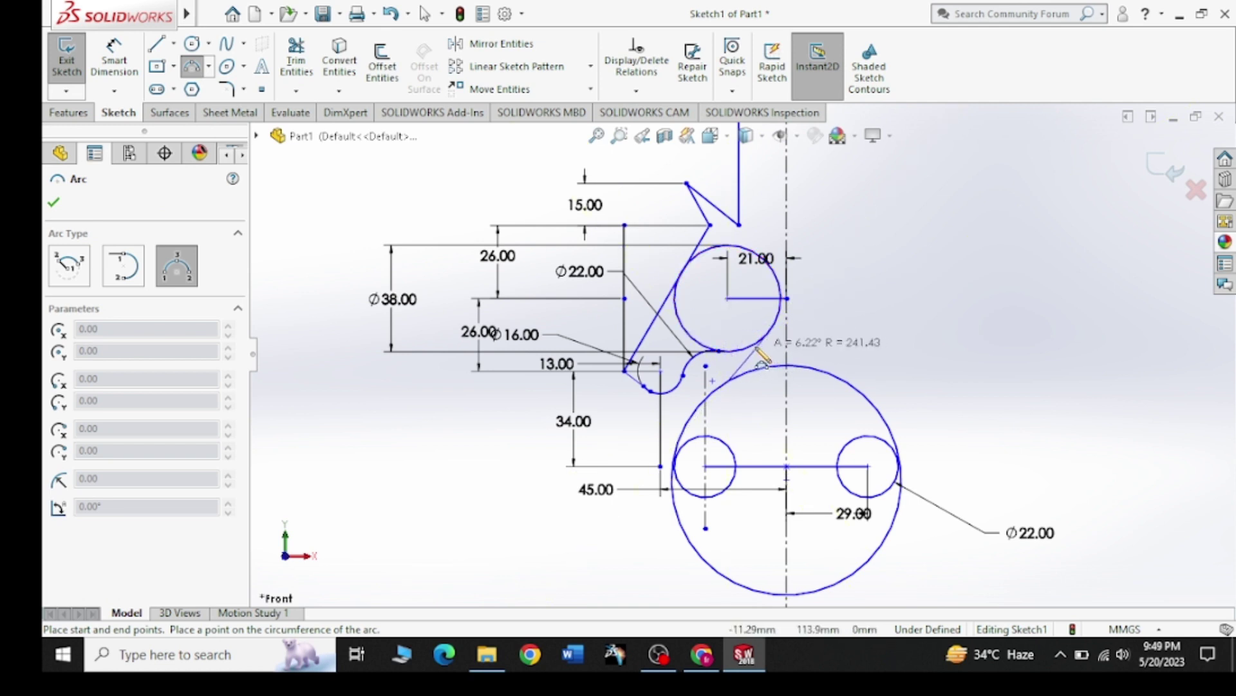
right_click(808, 325)
left_click(831, 337)
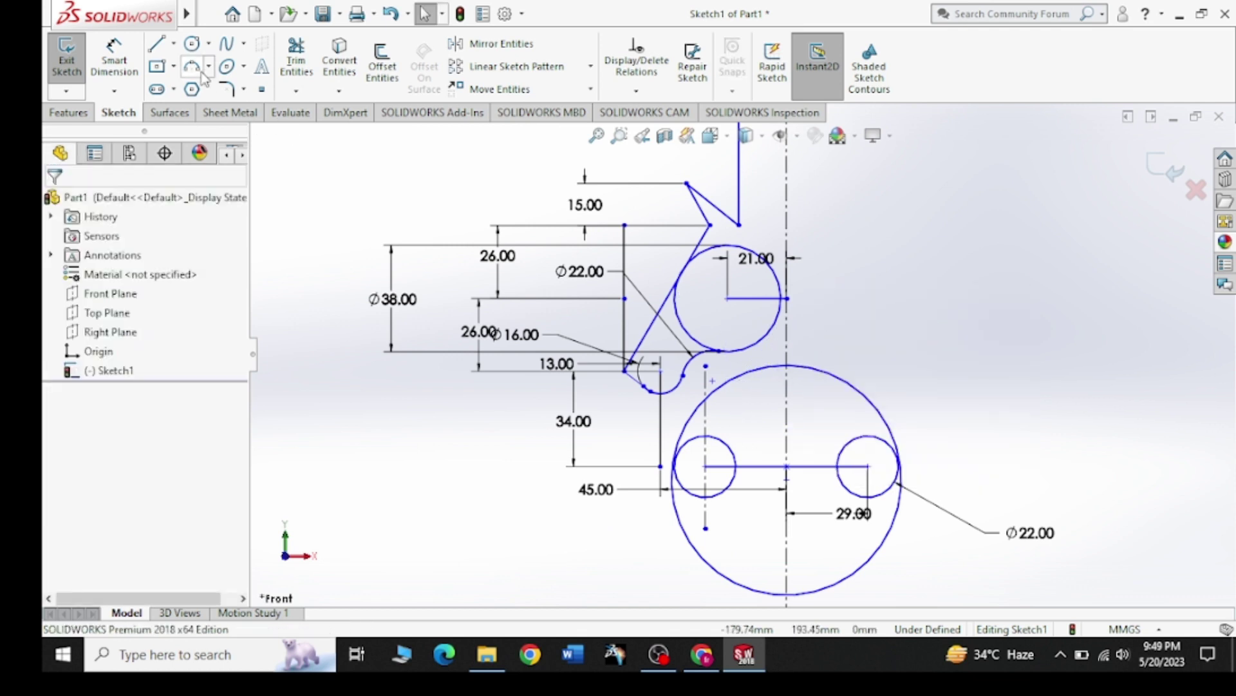
Step: Draw a three-point arc from the 82 mm circle up to the 38 mm circle, adjusting its lower end
left_click(194, 66)
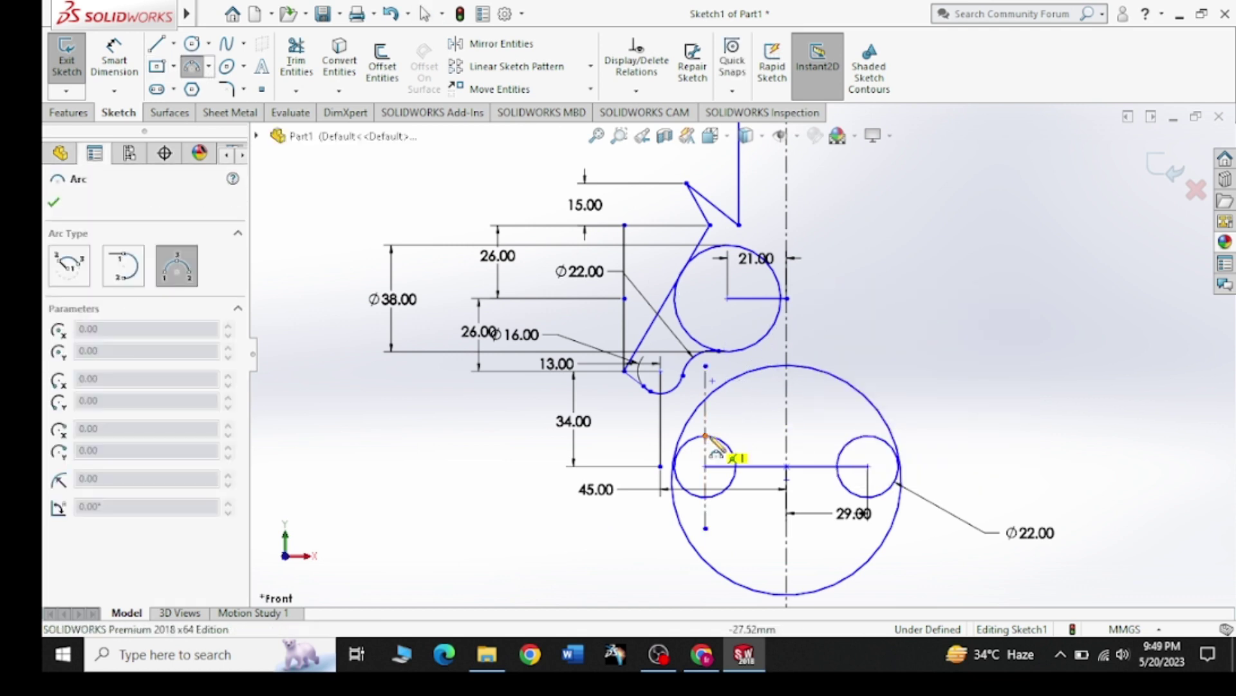
left_click(739, 377)
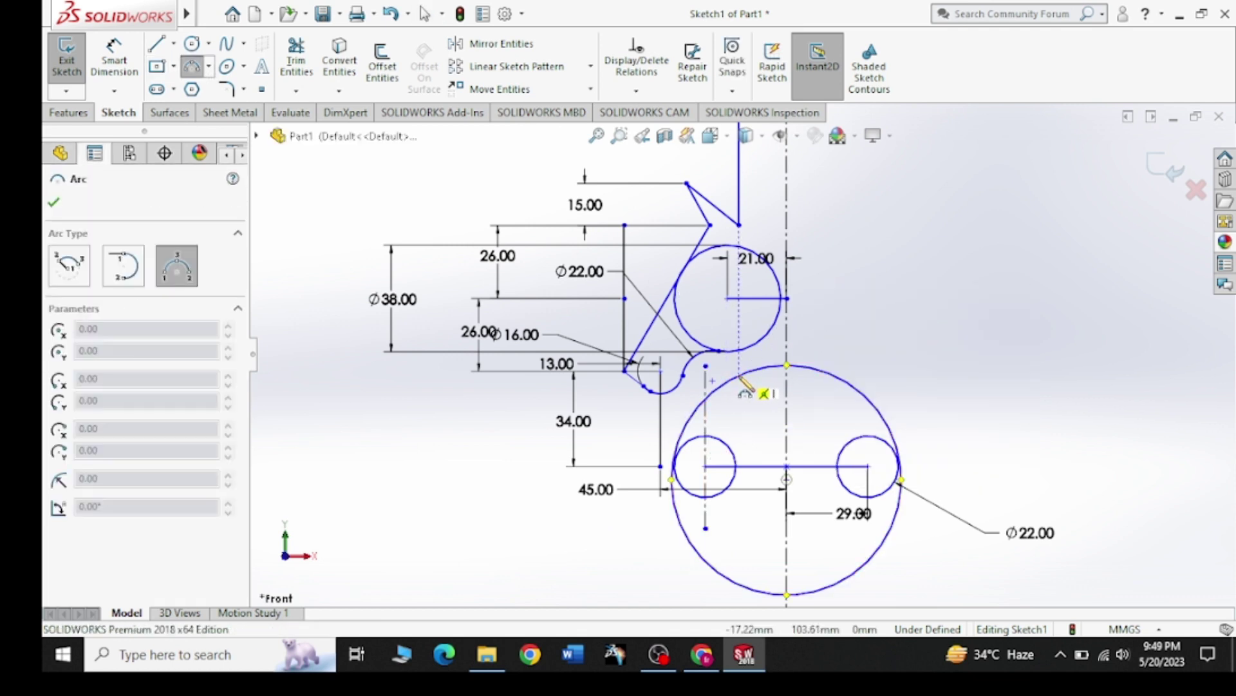
left_click(781, 316)
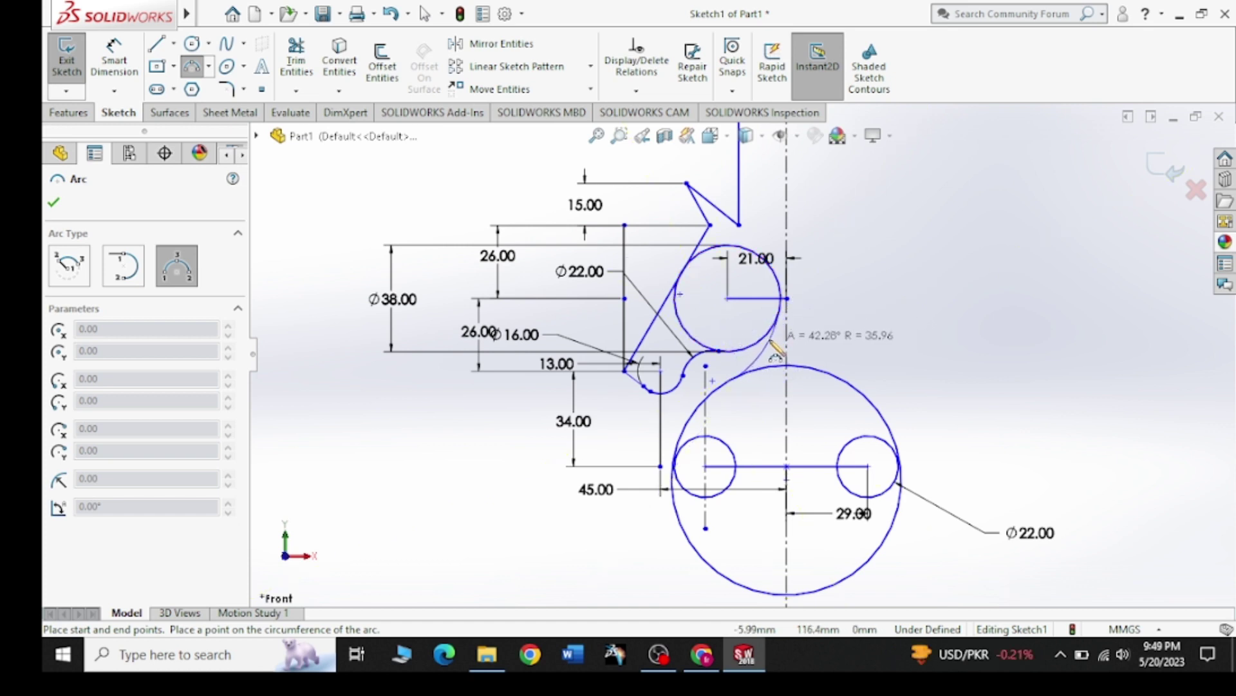
left_click(776, 345)
right_click(930, 292)
left_click(974, 302)
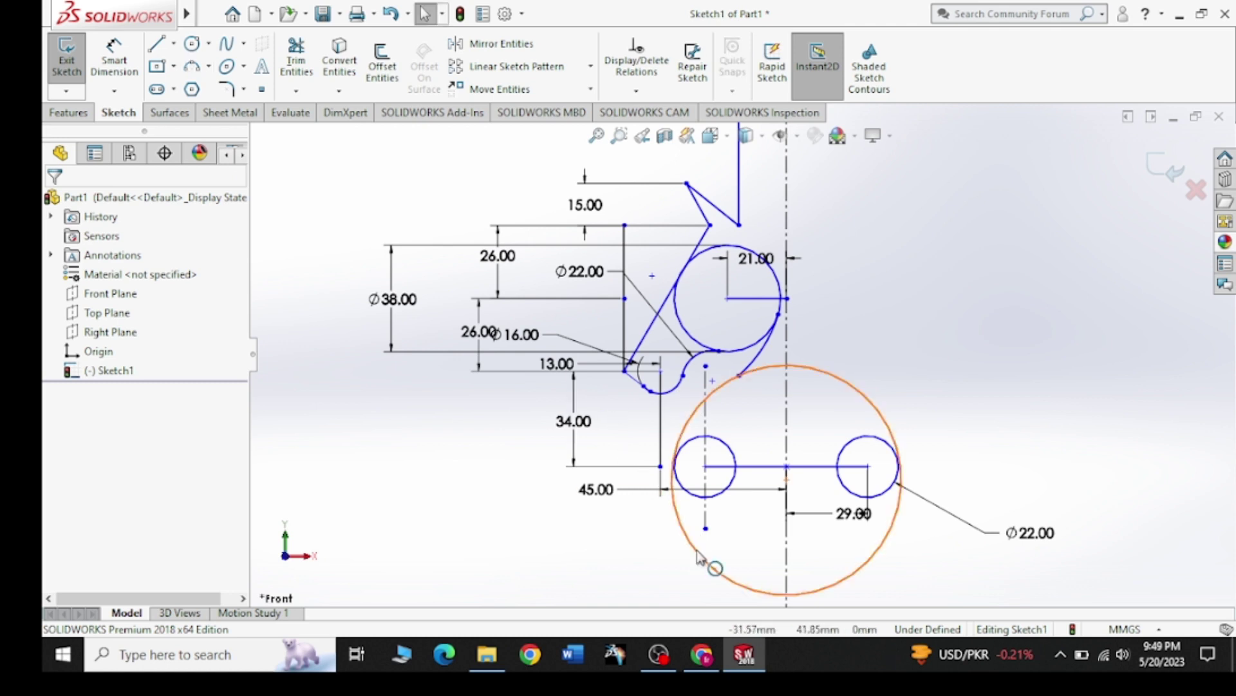
left_click_drag(739, 377, 727, 389)
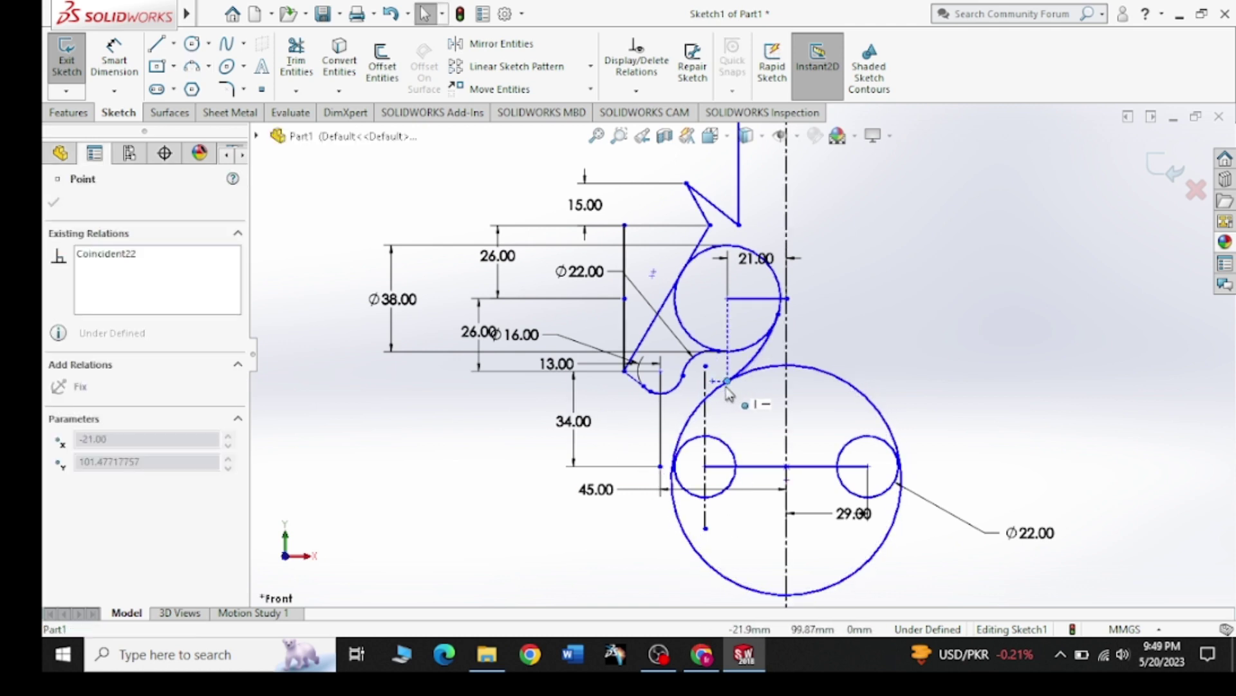
left_click(939, 365)
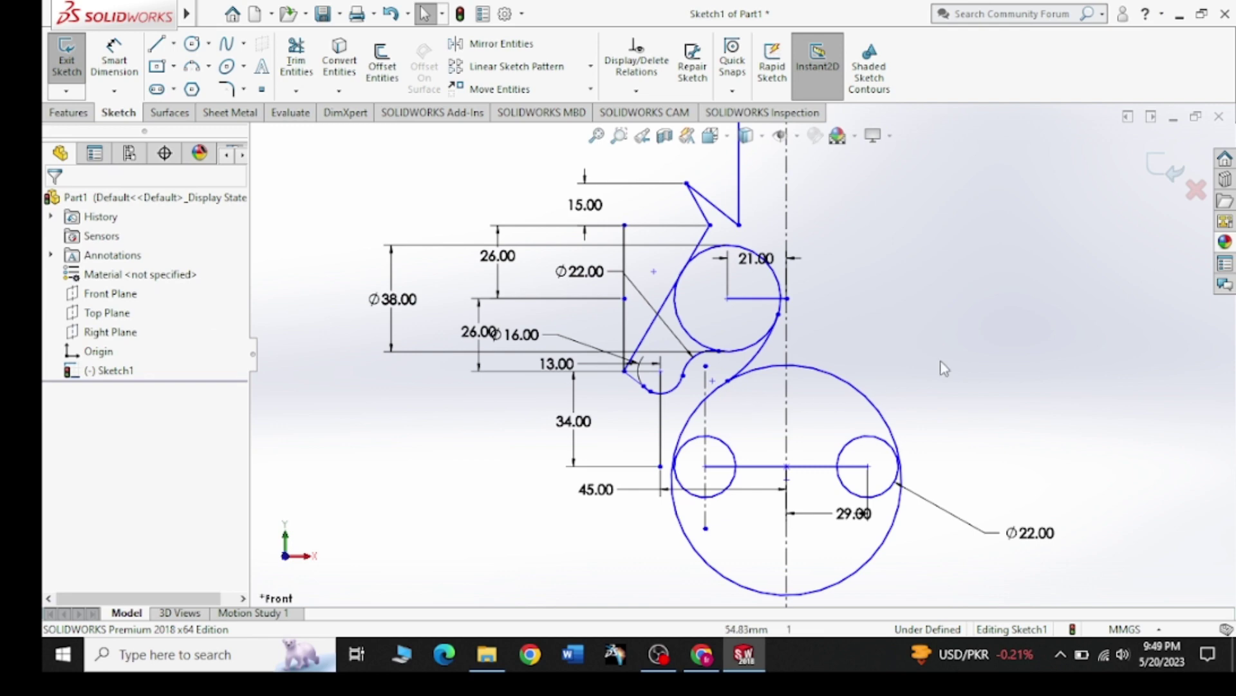
Step: Compare the sketch with the Pinterest reference drawing in Chrome
left_click(700, 655)
left_click(700, 655)
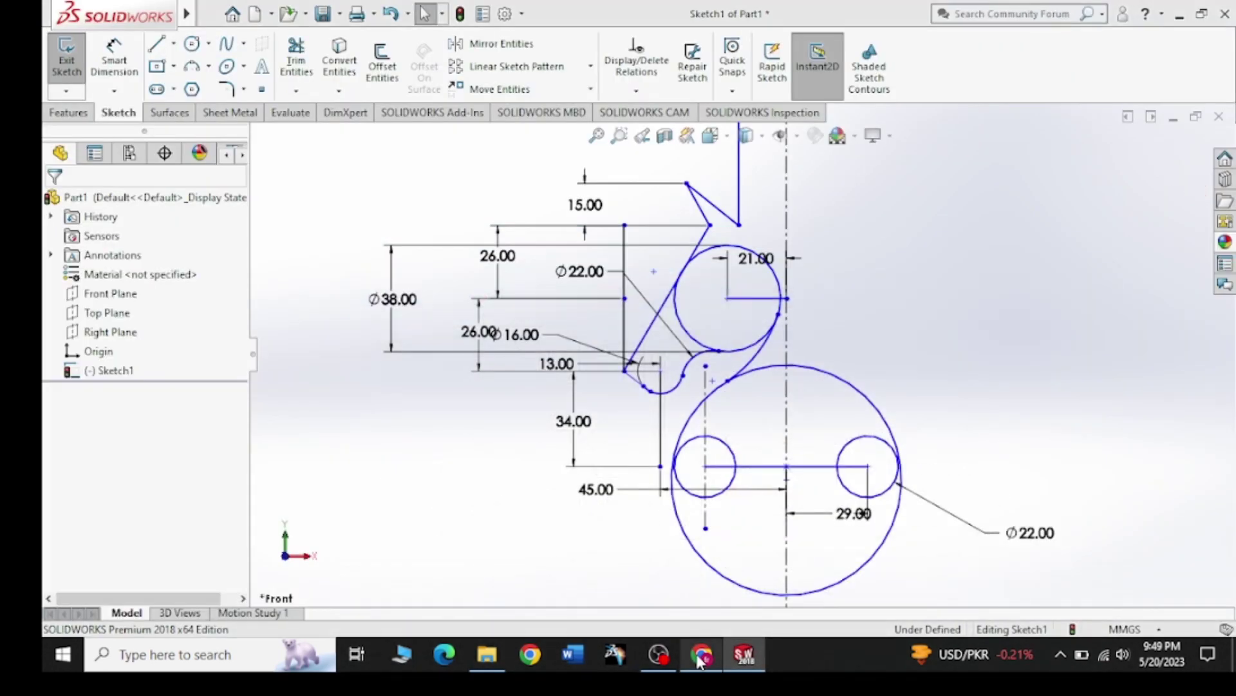
left_click(700, 656)
left_click(700, 655)
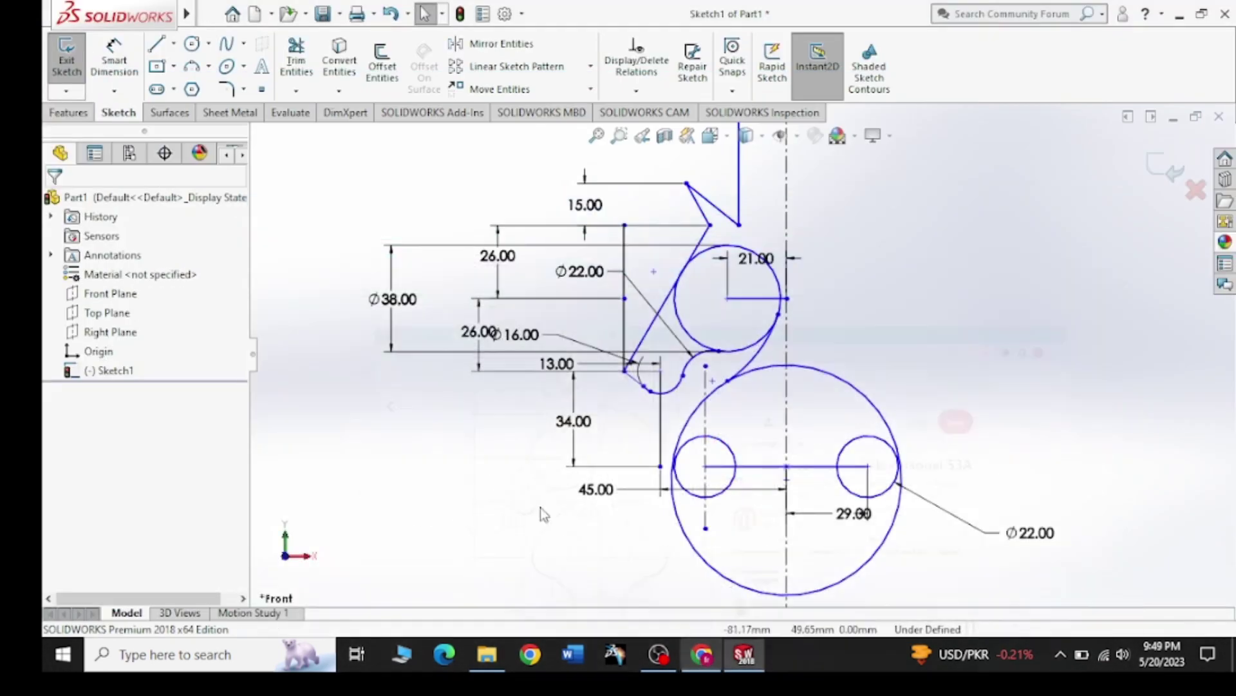
Step: Cancel Trim and make the large arc concentric with the small left circle
left_click(297, 61)
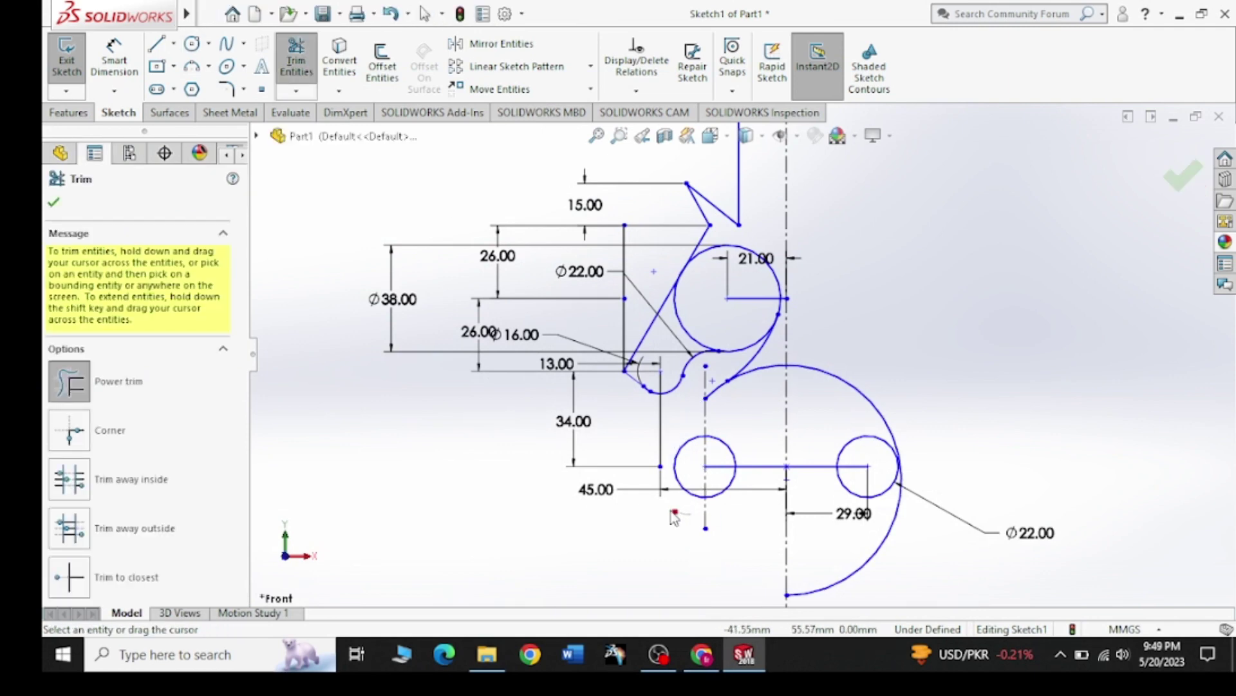
scroll(692, 452, "down", 3)
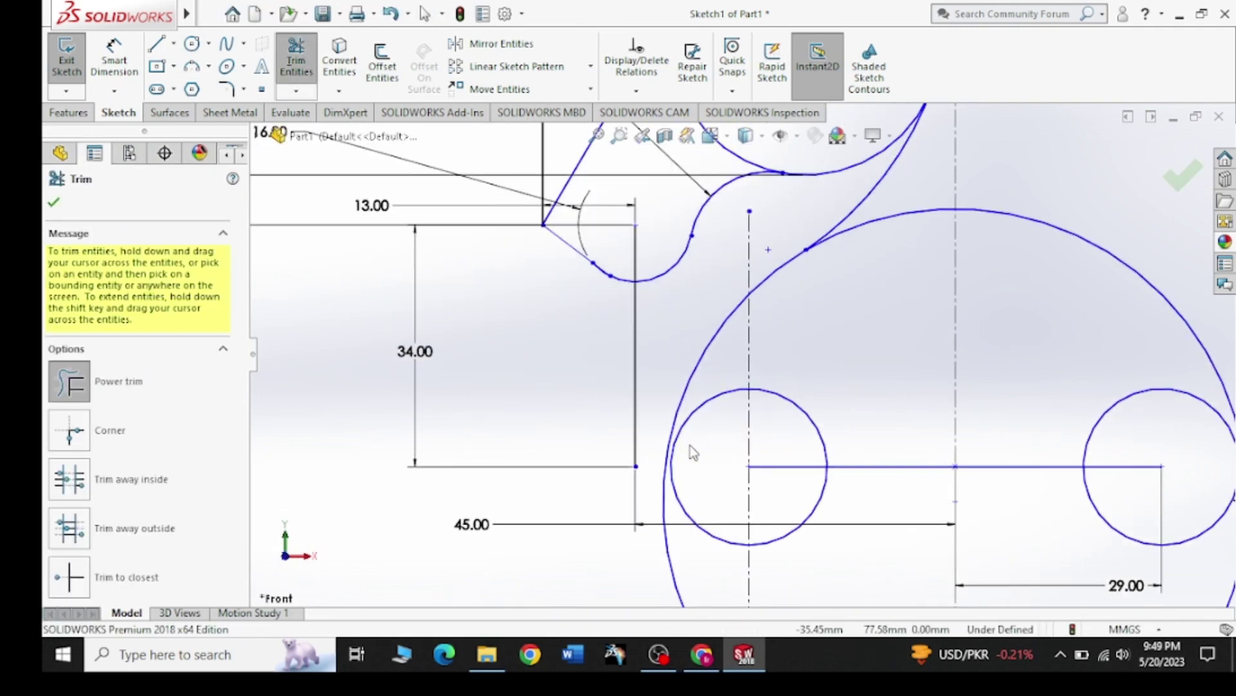
scroll(689, 448, "down", 3)
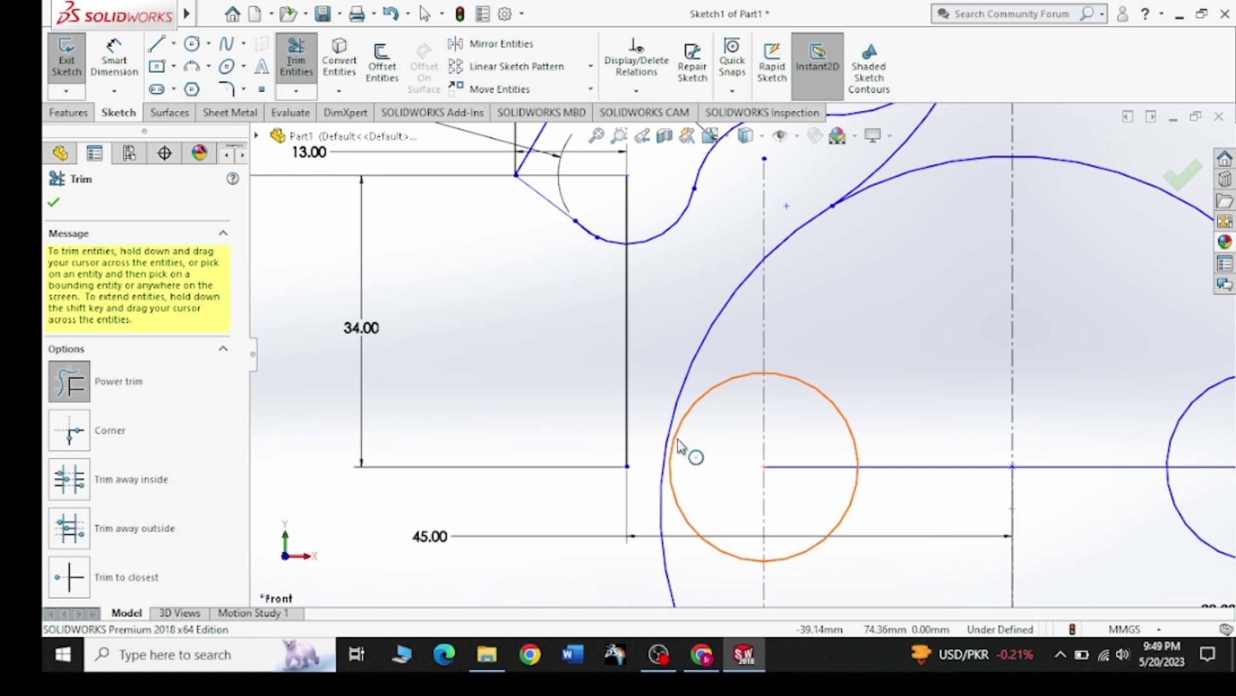
left_click(54, 205)
left_click(837, 409)
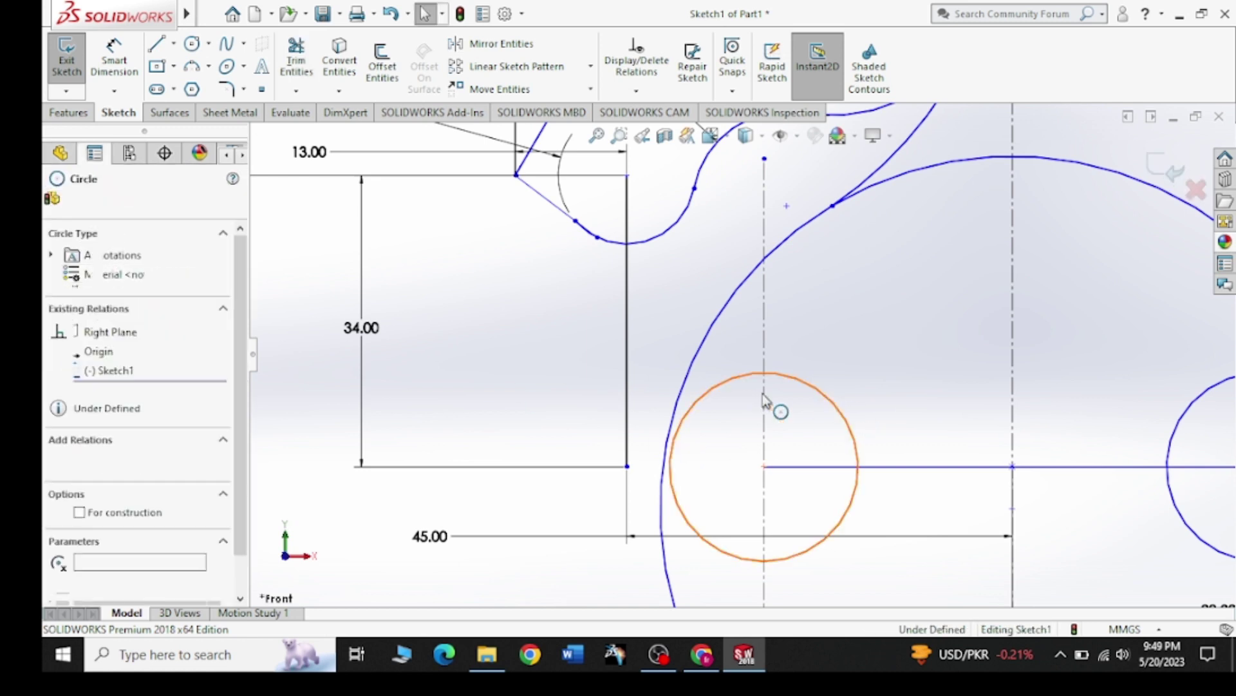
left_click(688, 380, "ctrl")
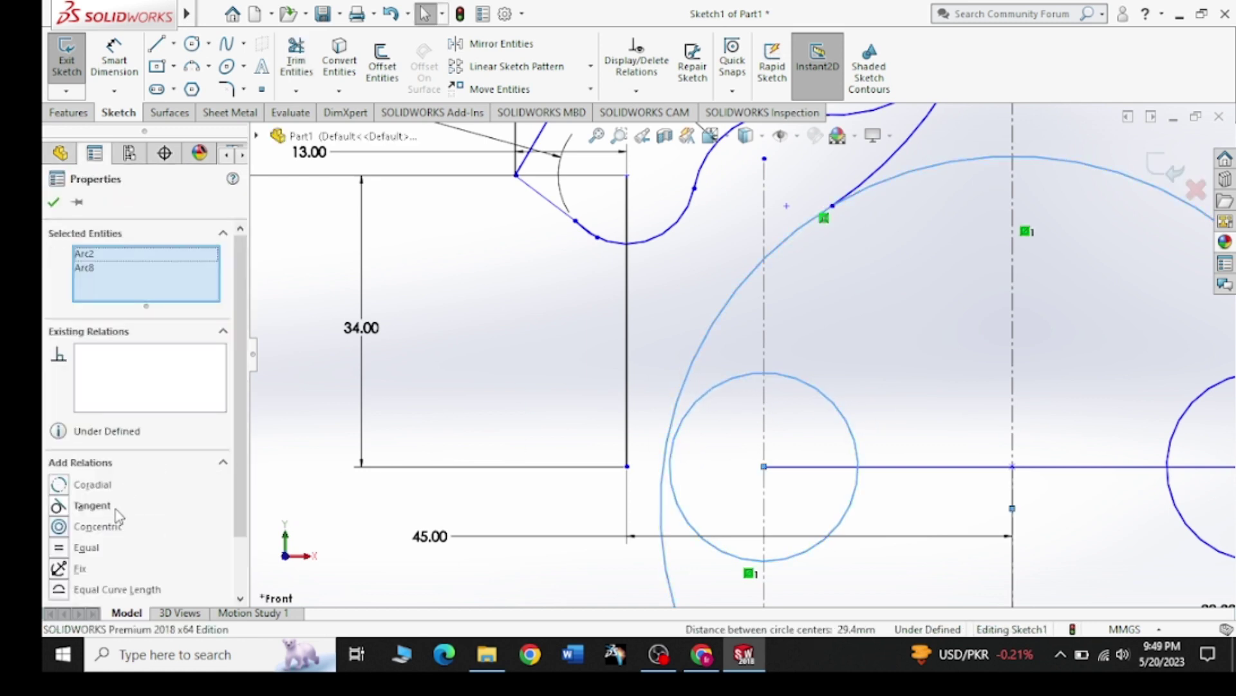
left_click(106, 526)
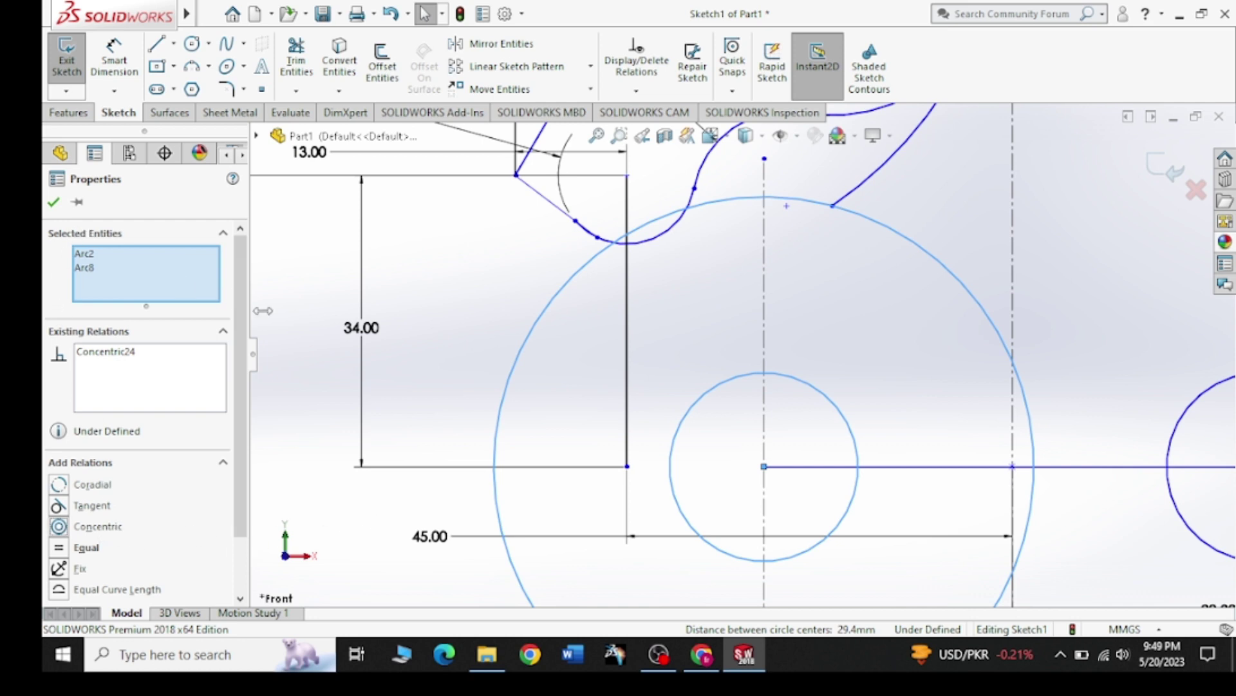
left_click(454, 387)
Step: Undo the concentric relation between the small circle and large arc
scroll(809, 426, "up", 2)
scroll(831, 418, "up", 2)
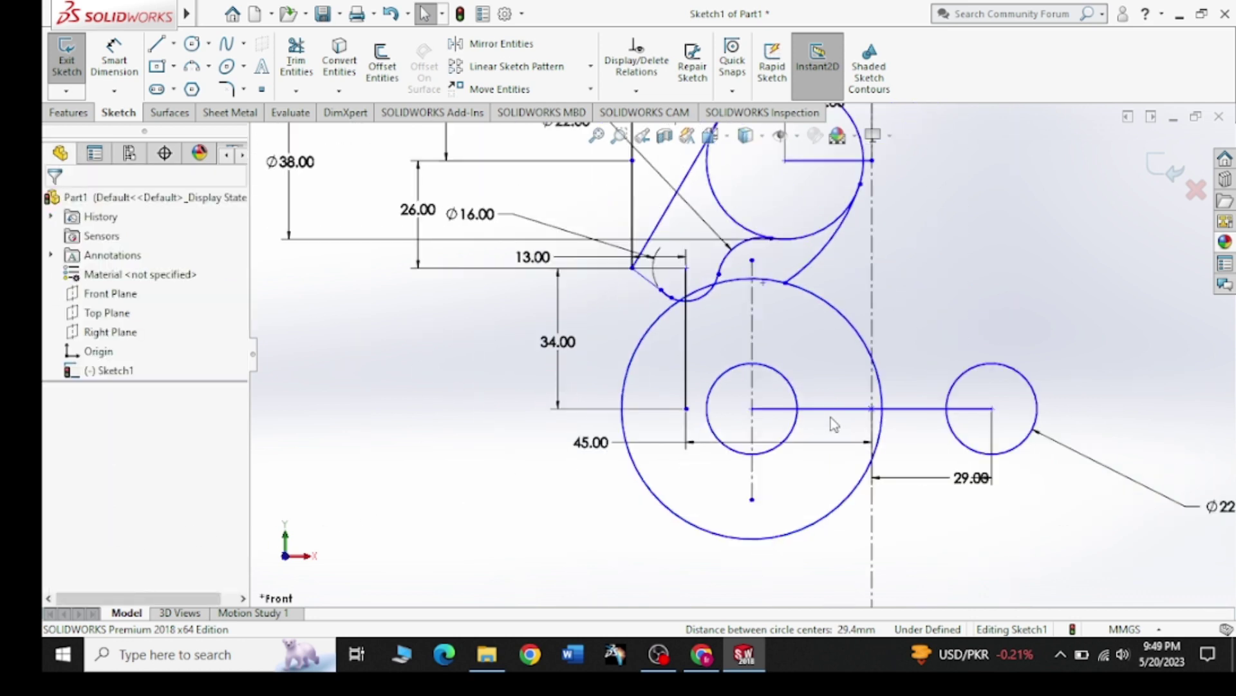
scroll(834, 422, "up", 1)
left_click(824, 408)
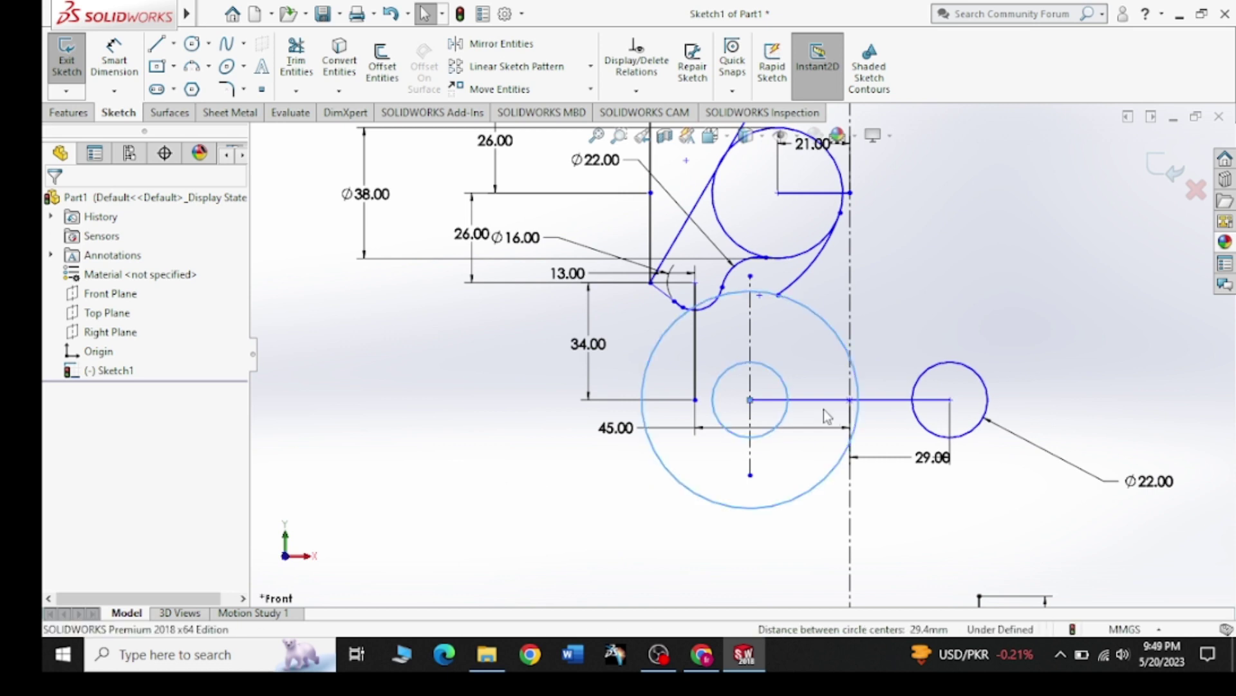
key("ctrl+z")
left_click(872, 374)
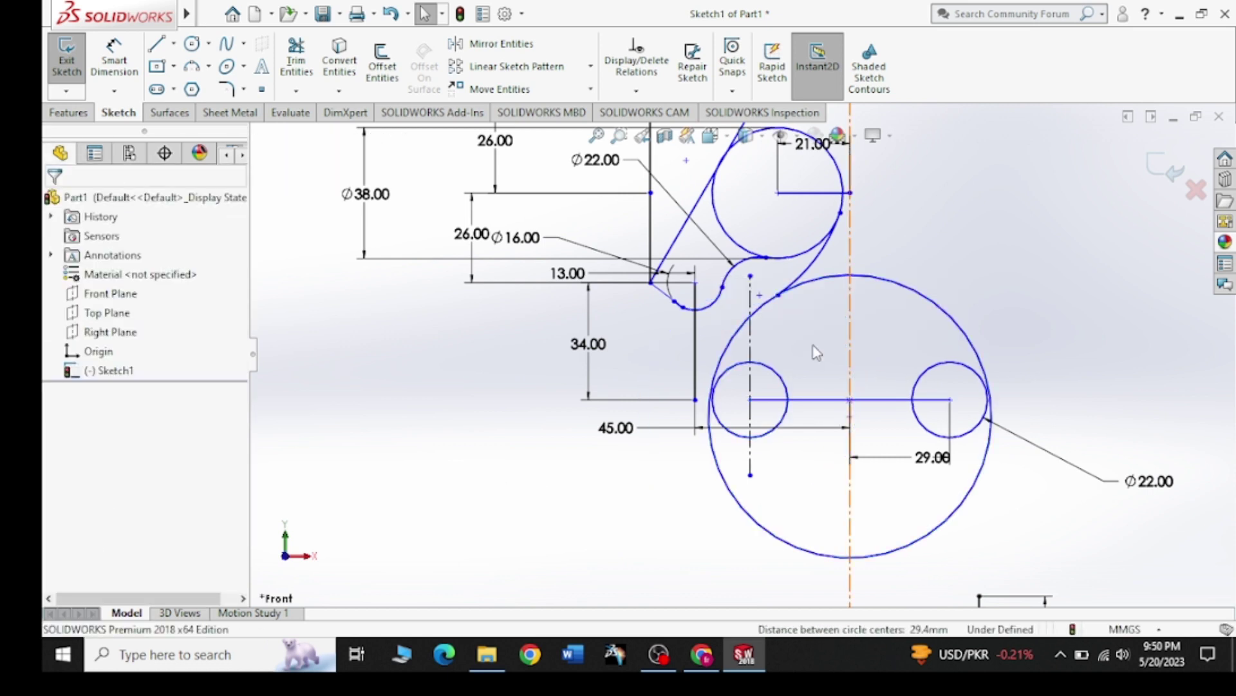
Step: Set the large lower circle's radius to 40
left_click(767, 304)
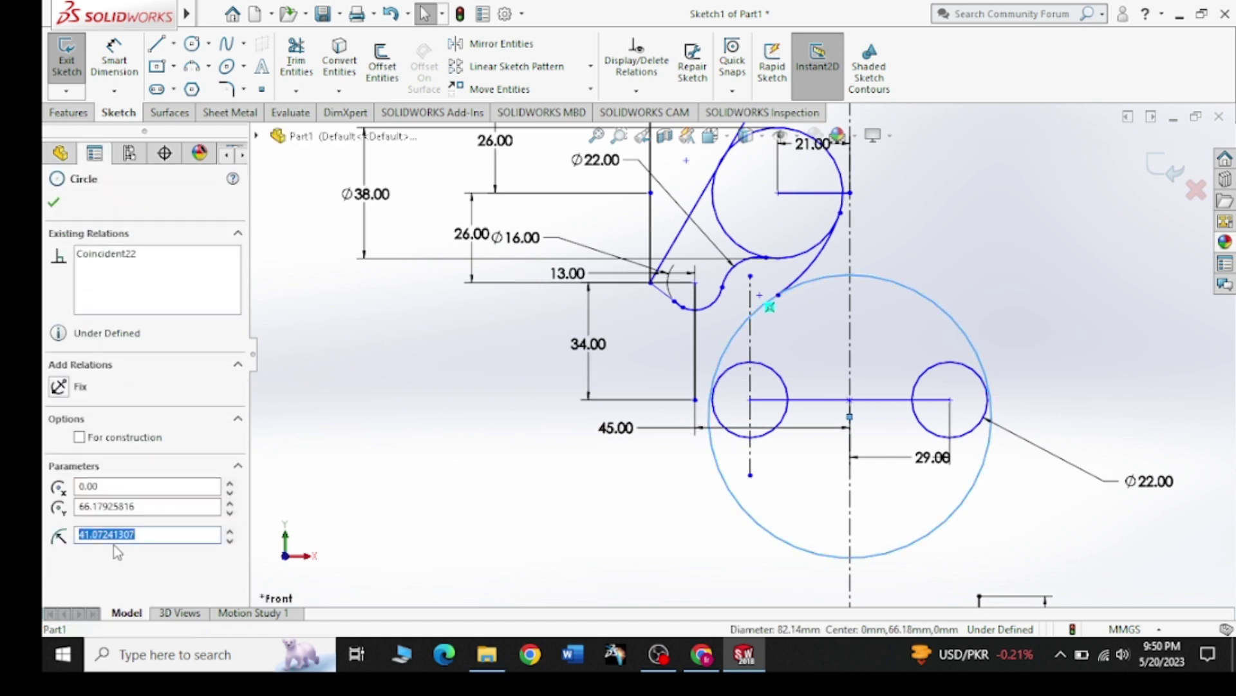
type("40")
key("Return")
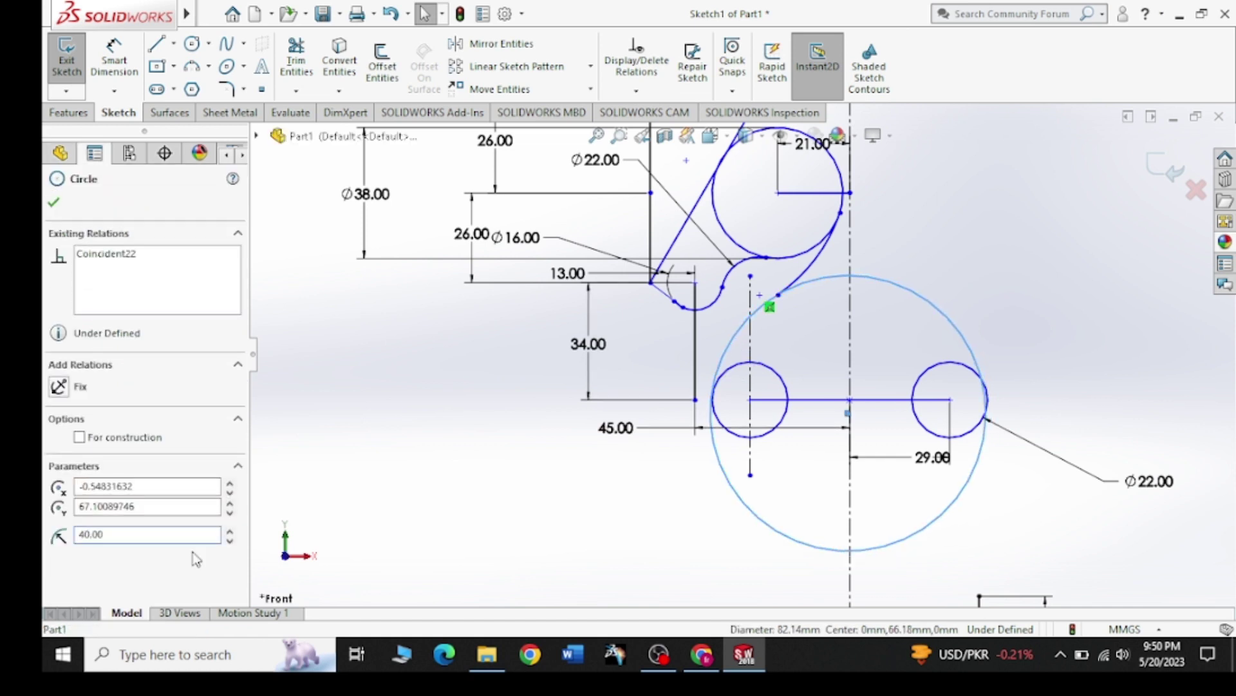
scroll(689, 387, "down", 3)
scroll(651, 365, "down", 2)
scroll(704, 375, "down", 2)
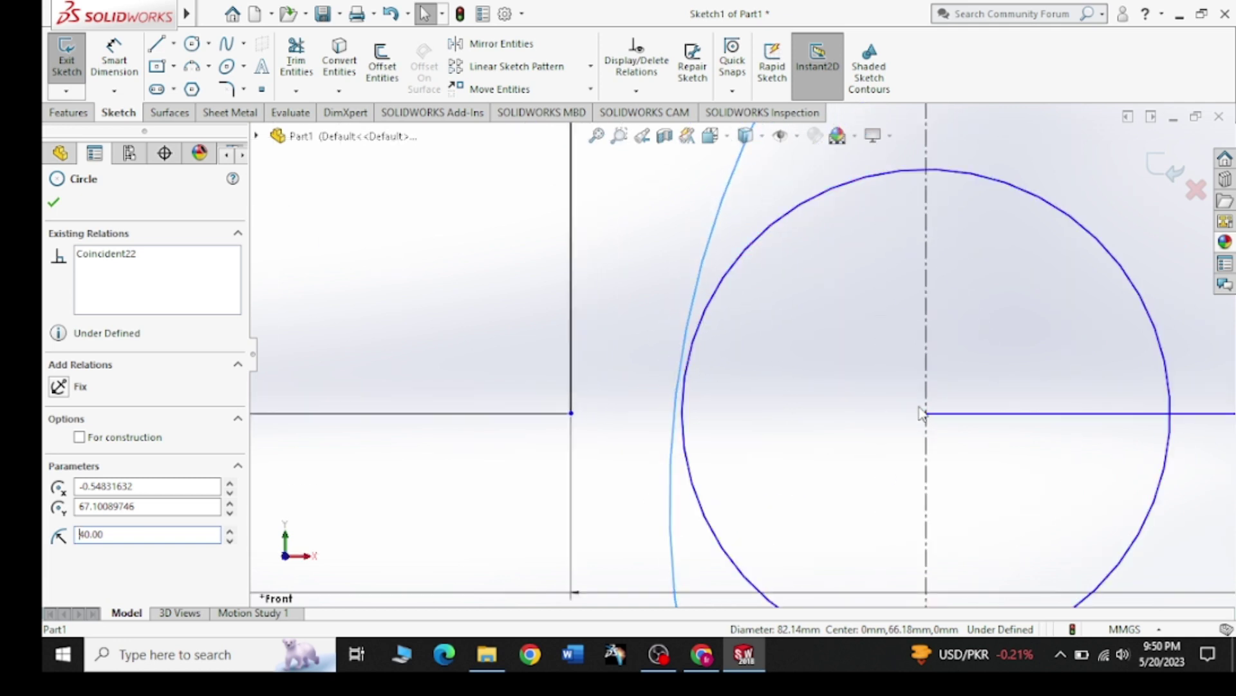
Step: Move the small left circle using its centre as the base point
left_click(54, 203)
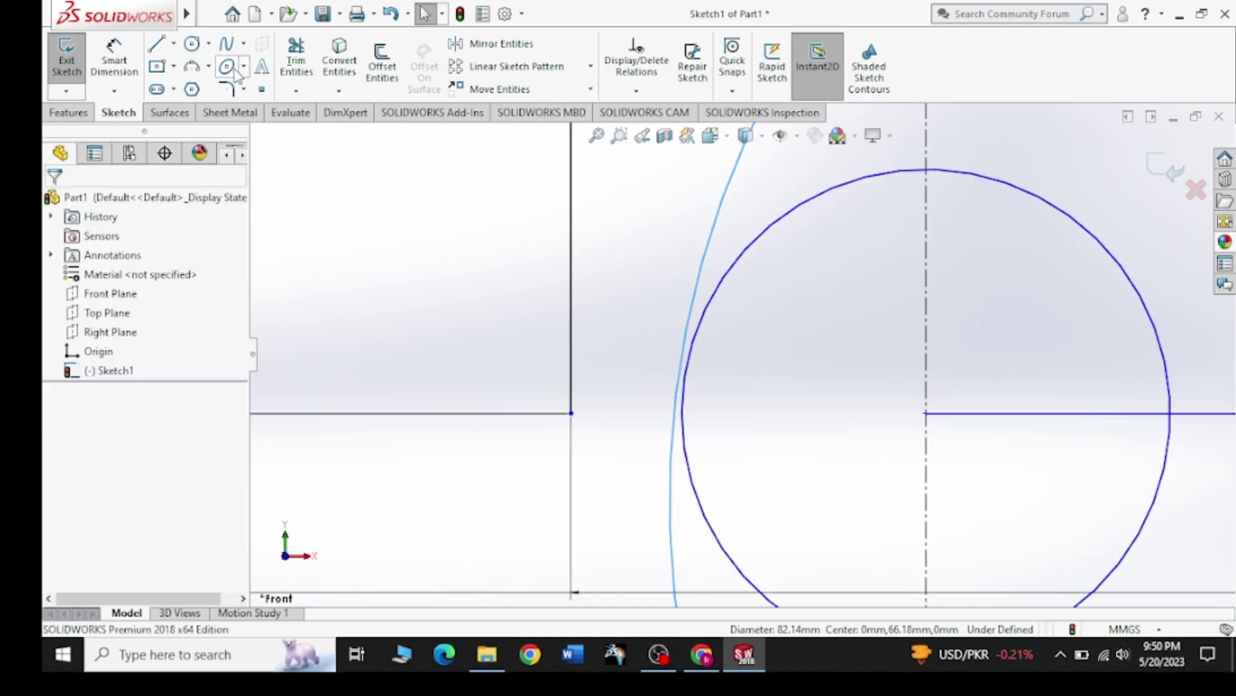
left_click(591, 93)
left_click(490, 108)
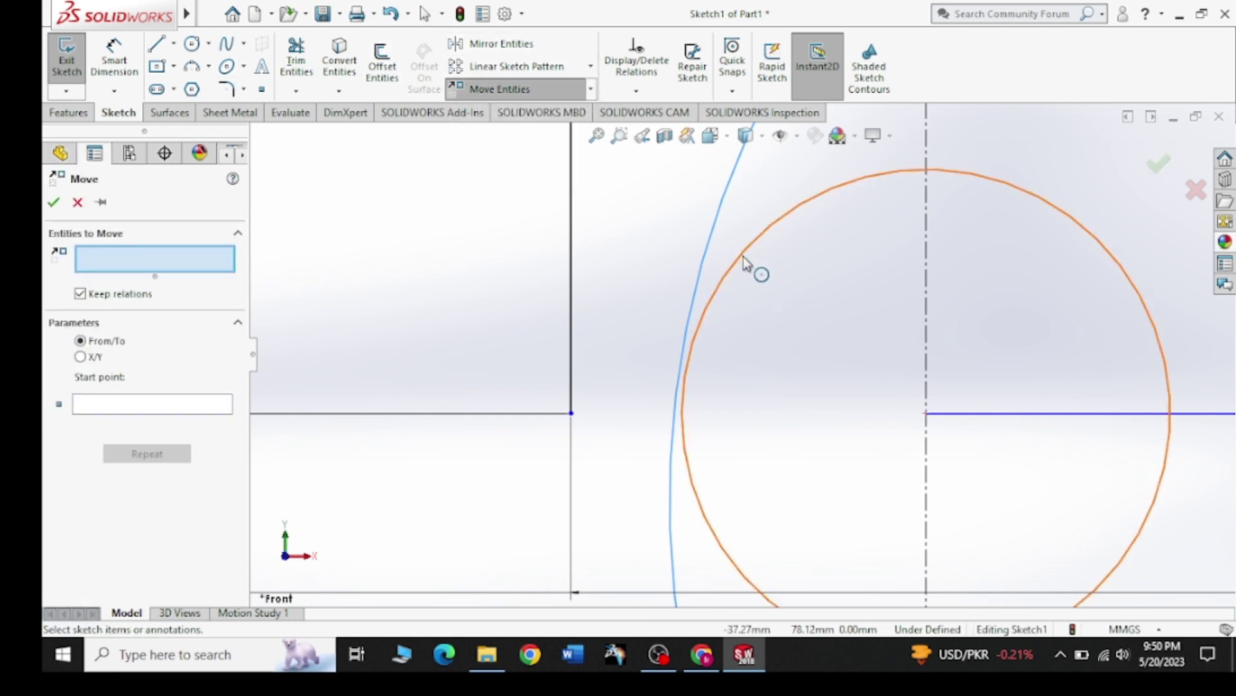
left_click(748, 264)
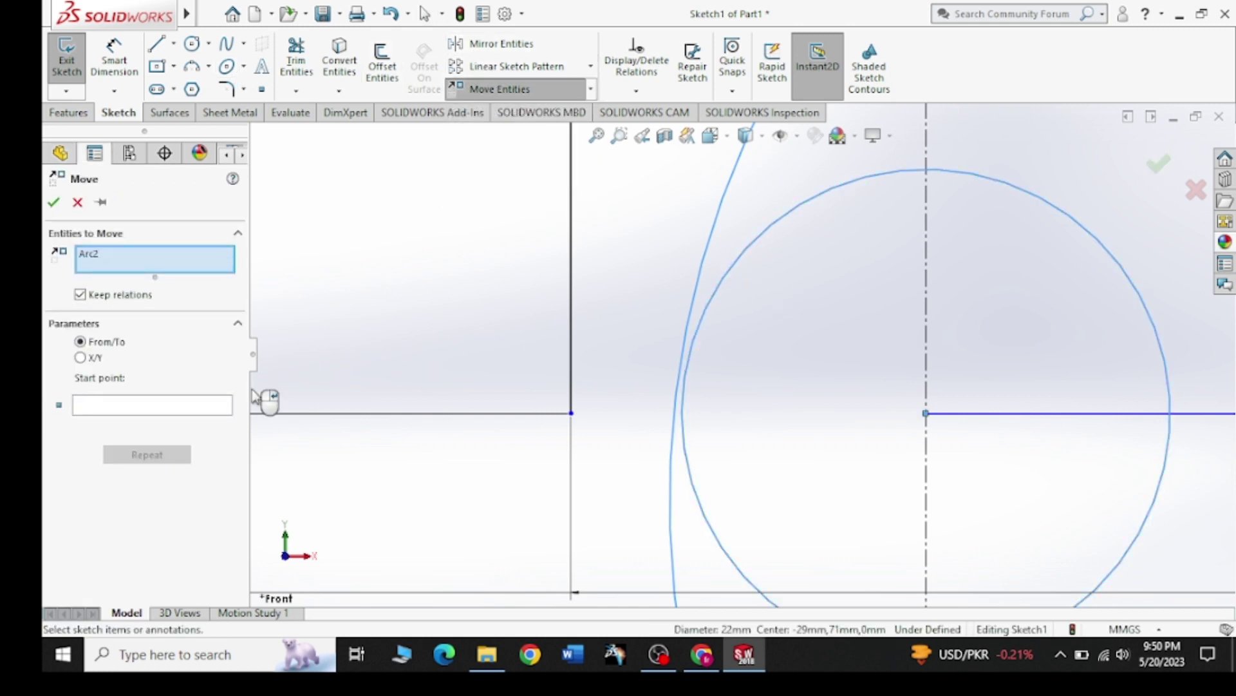
left_click(926, 413)
left_click(902, 415)
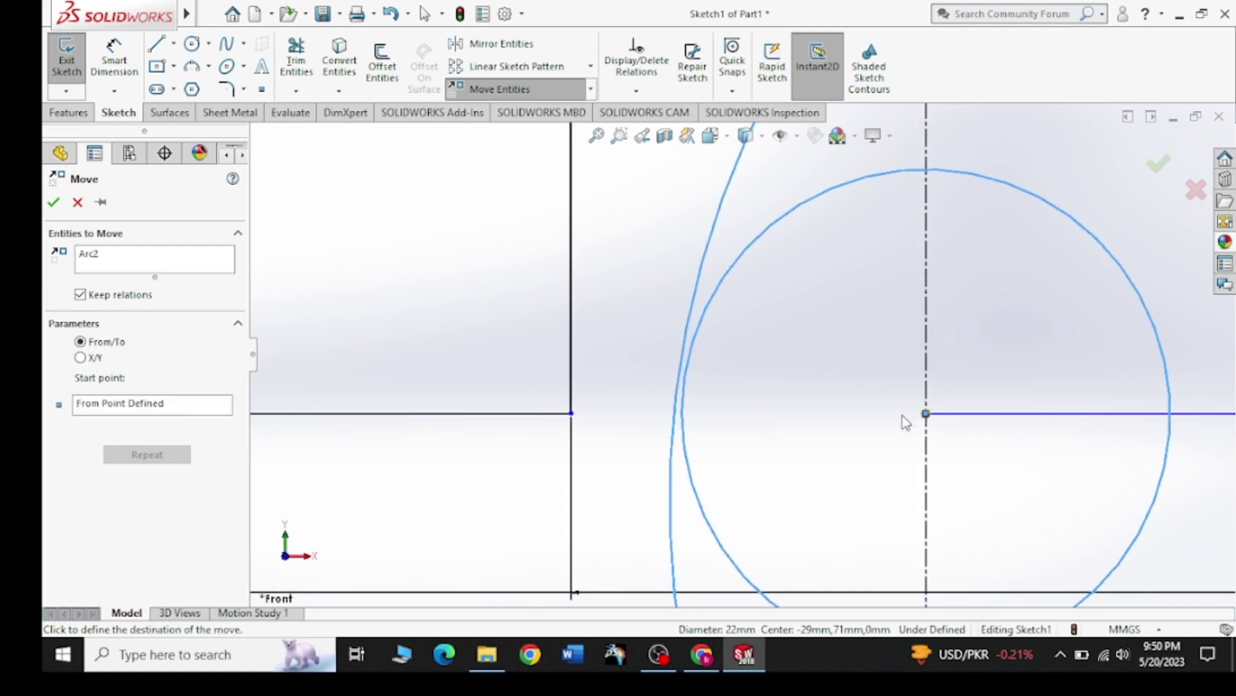
Step: Copy the small left circle from its centre point
left_click(590, 89)
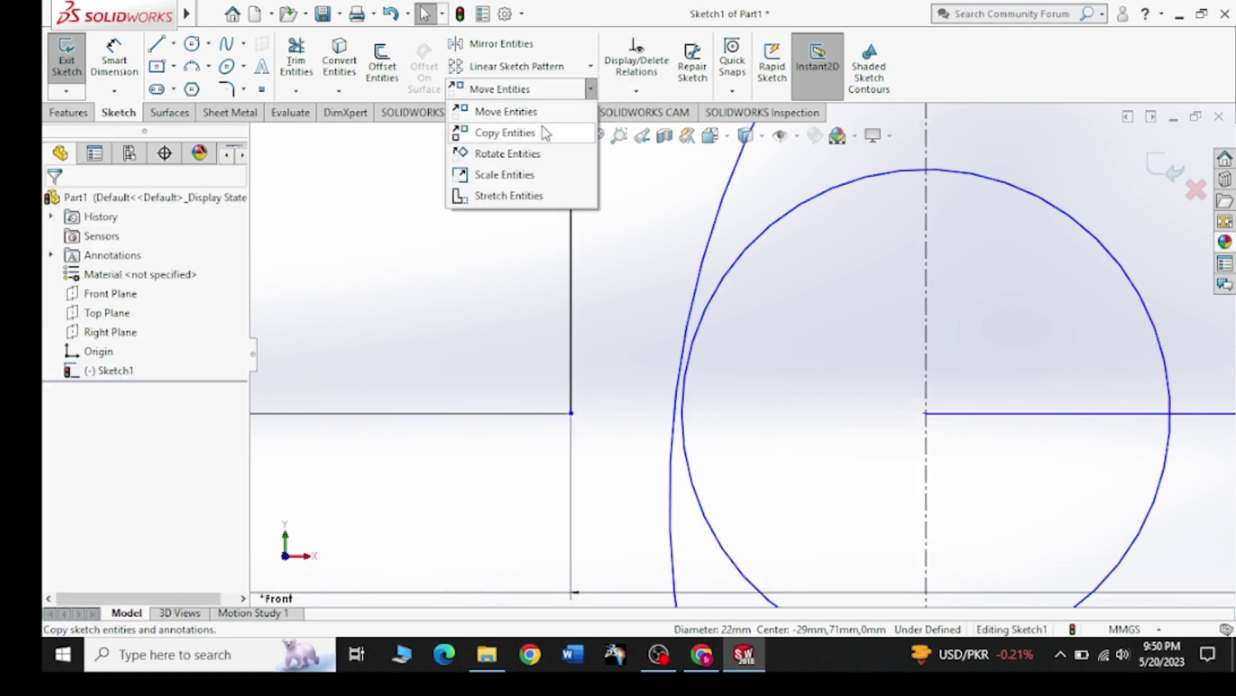
left_click(543, 130)
left_click(1074, 221)
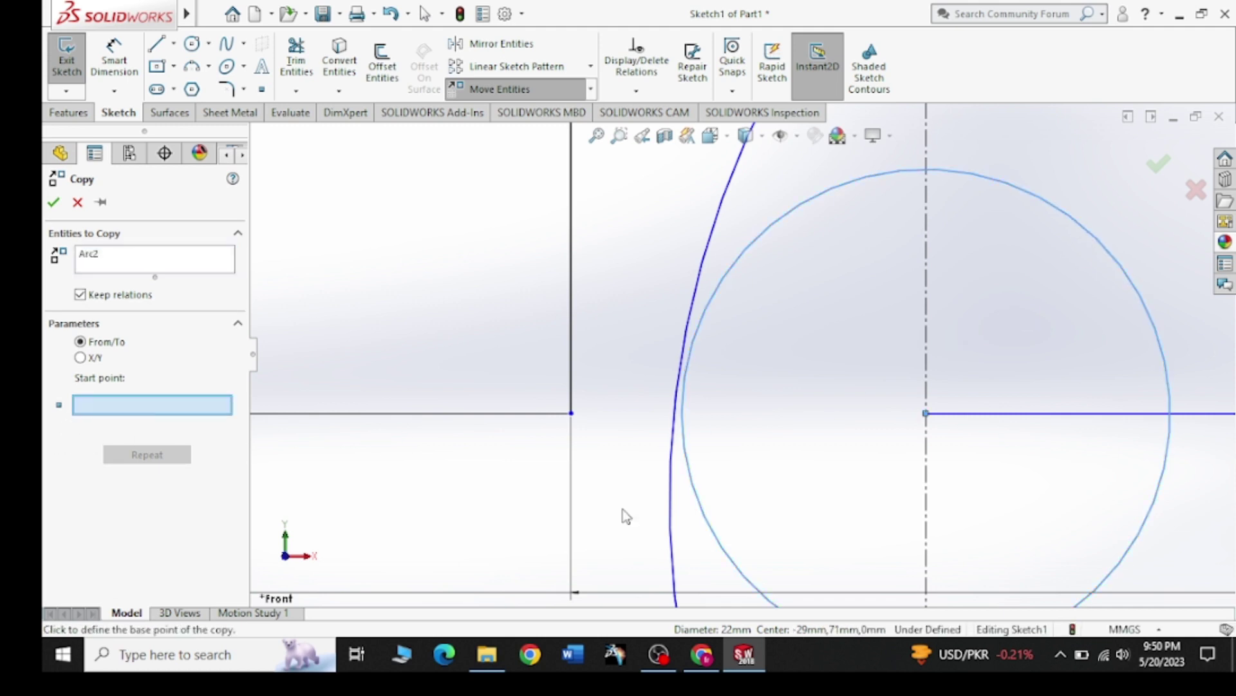
left_click(926, 414)
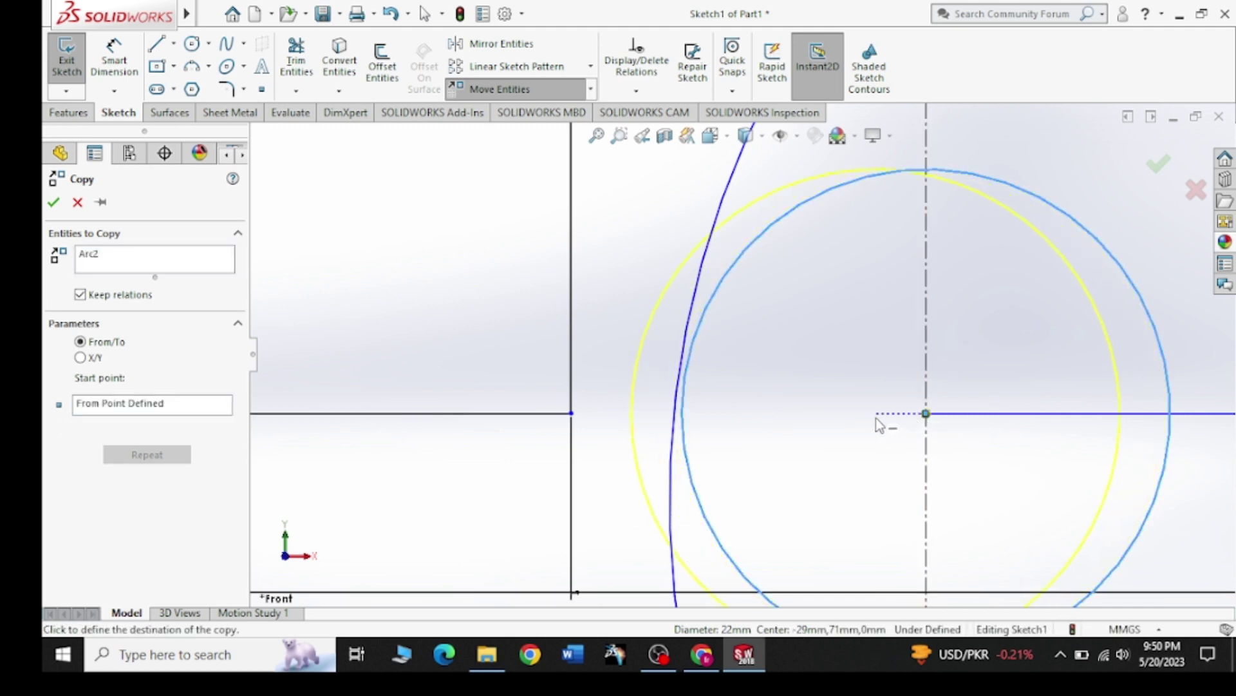
left_click(924, 418)
left_click(695, 416)
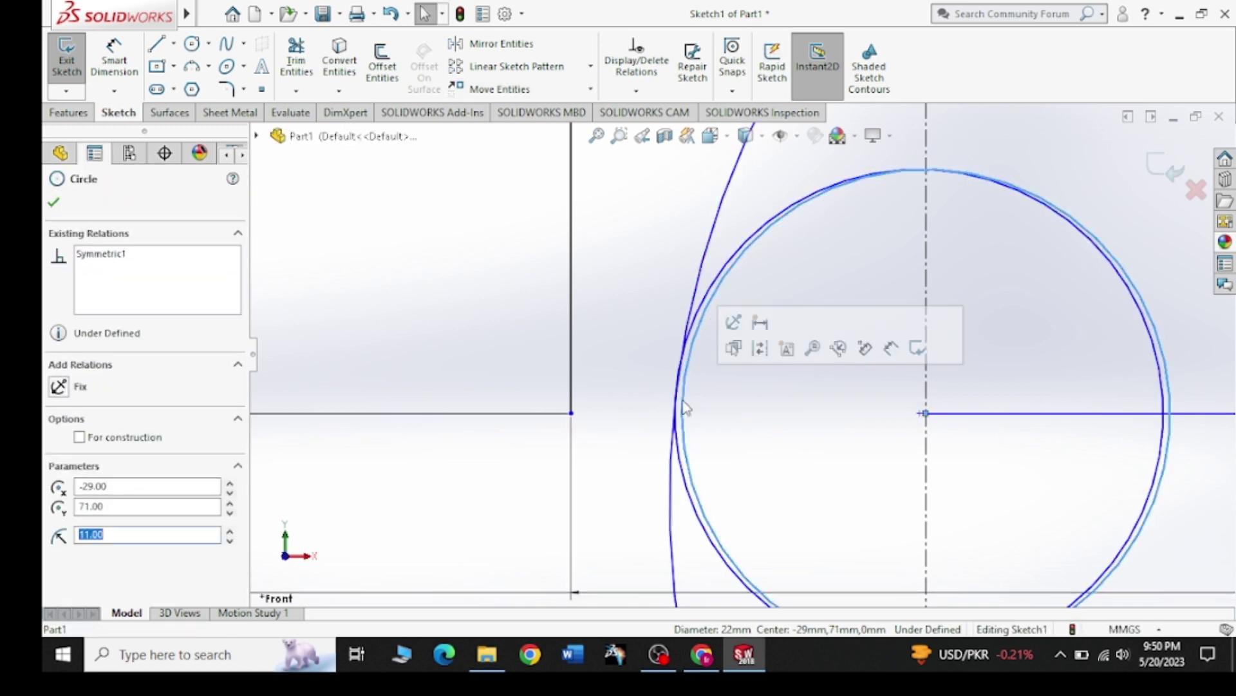
key("Escape")
scroll(812, 389, "down", 3)
scroll(812, 389, "up", 5)
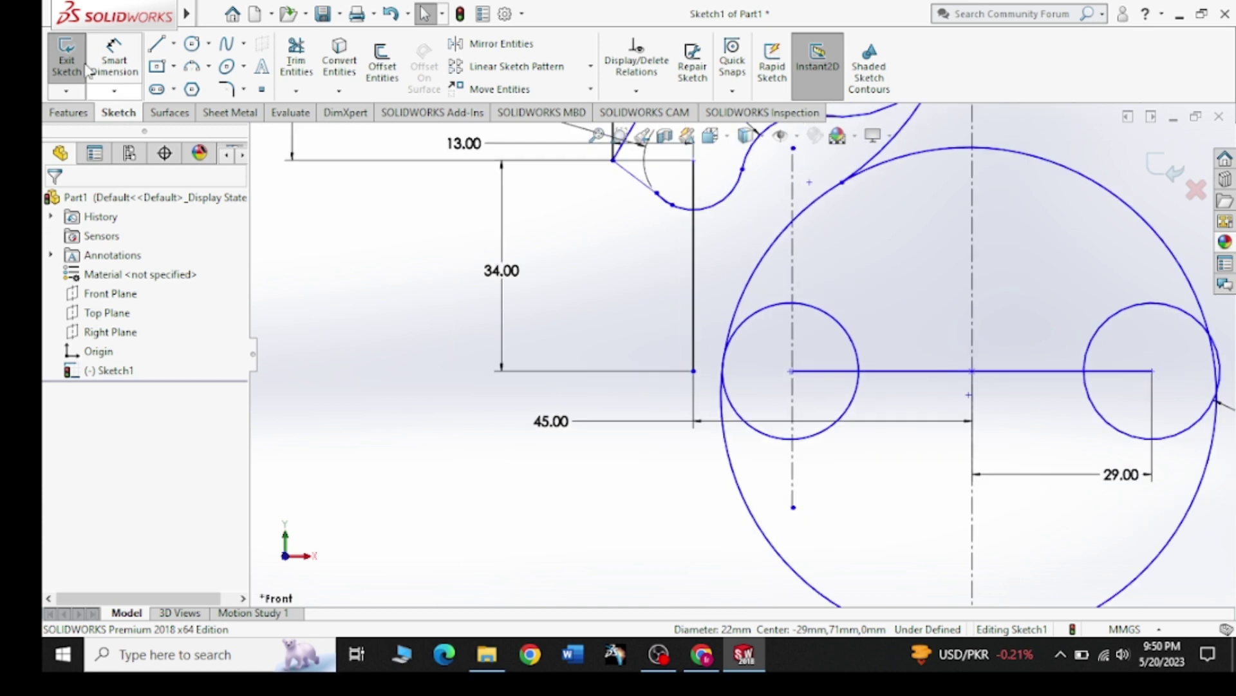
Step: Power-trim away the lower-left portion of the large circle
left_click(296, 61)
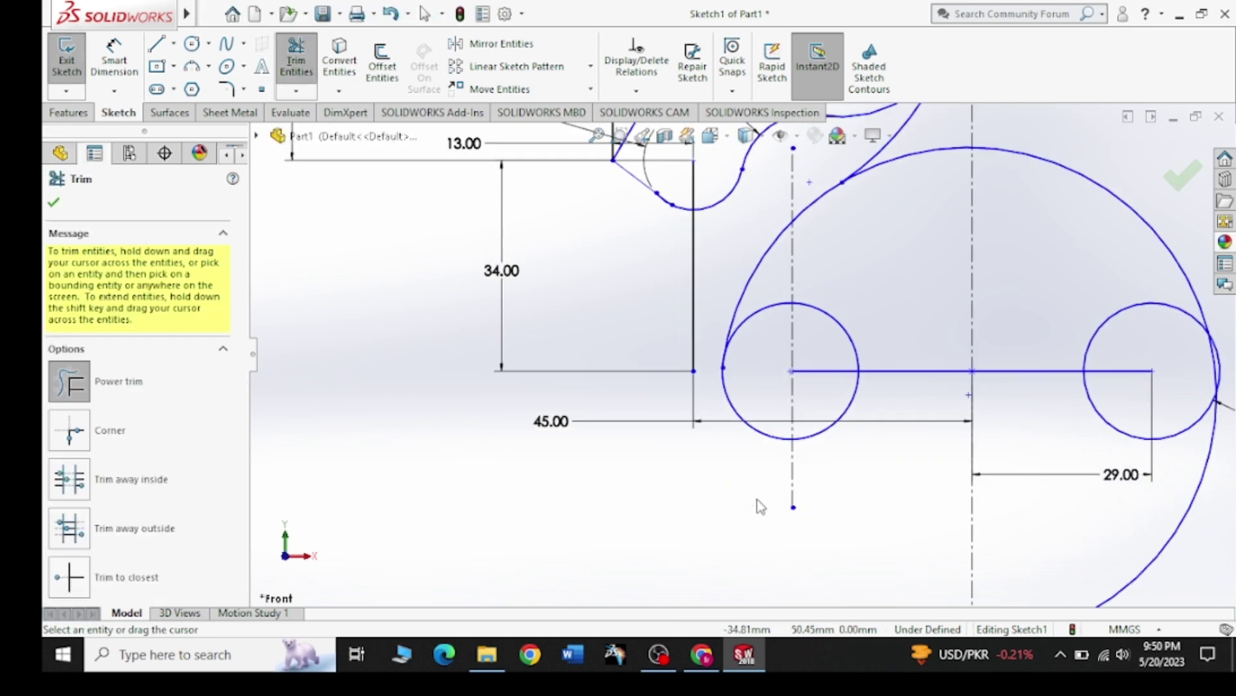
scroll(811, 426, "up", 3)
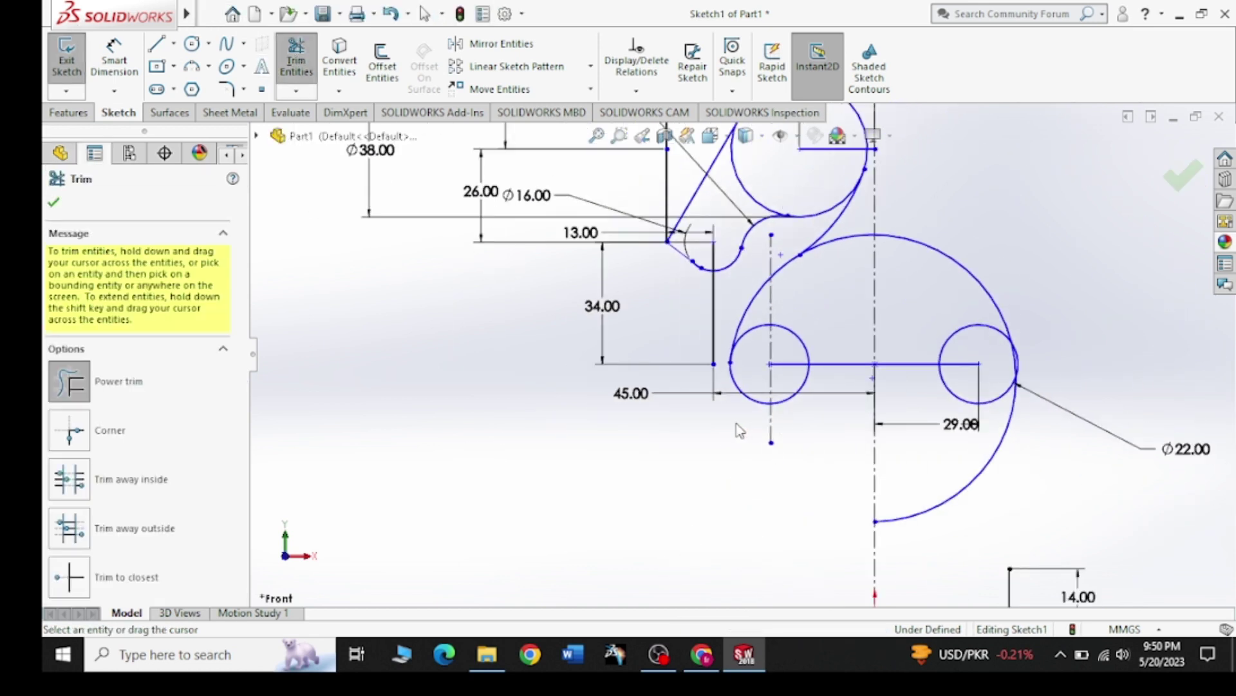
scroll(739, 426, "up", 3)
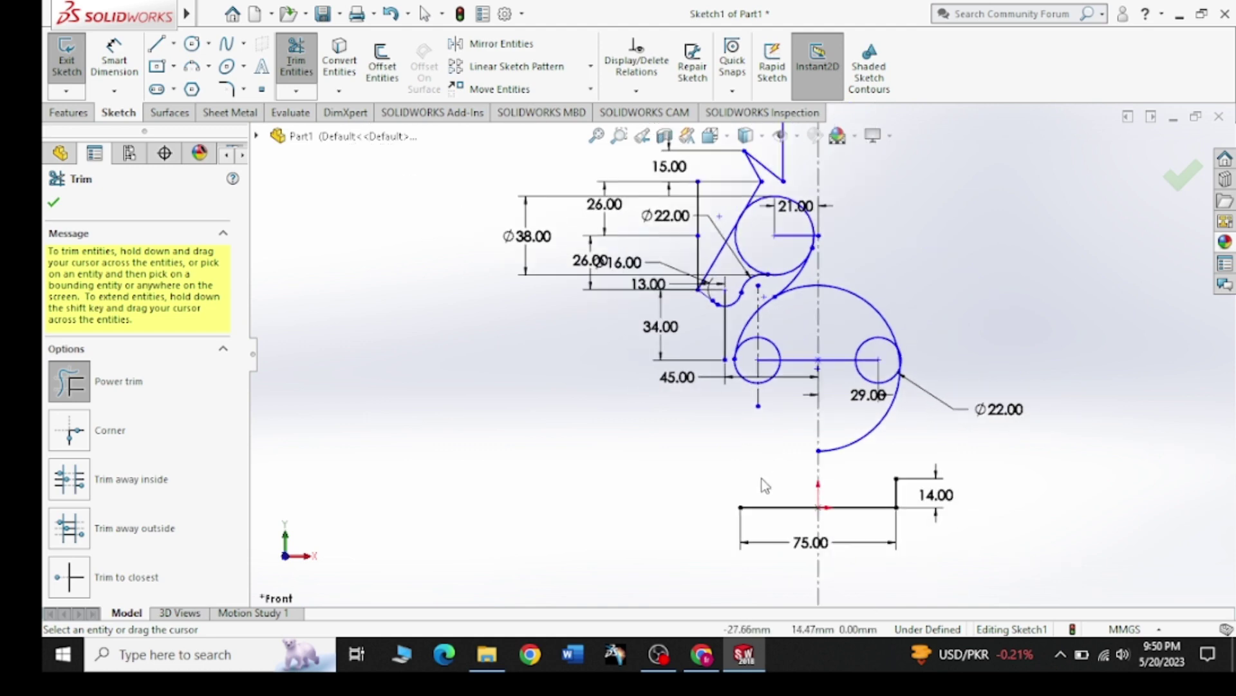
scroll(761, 478, "down", 1)
Step: Compare the sketch with the Pinterest knight reference drawing
left_click(701, 655)
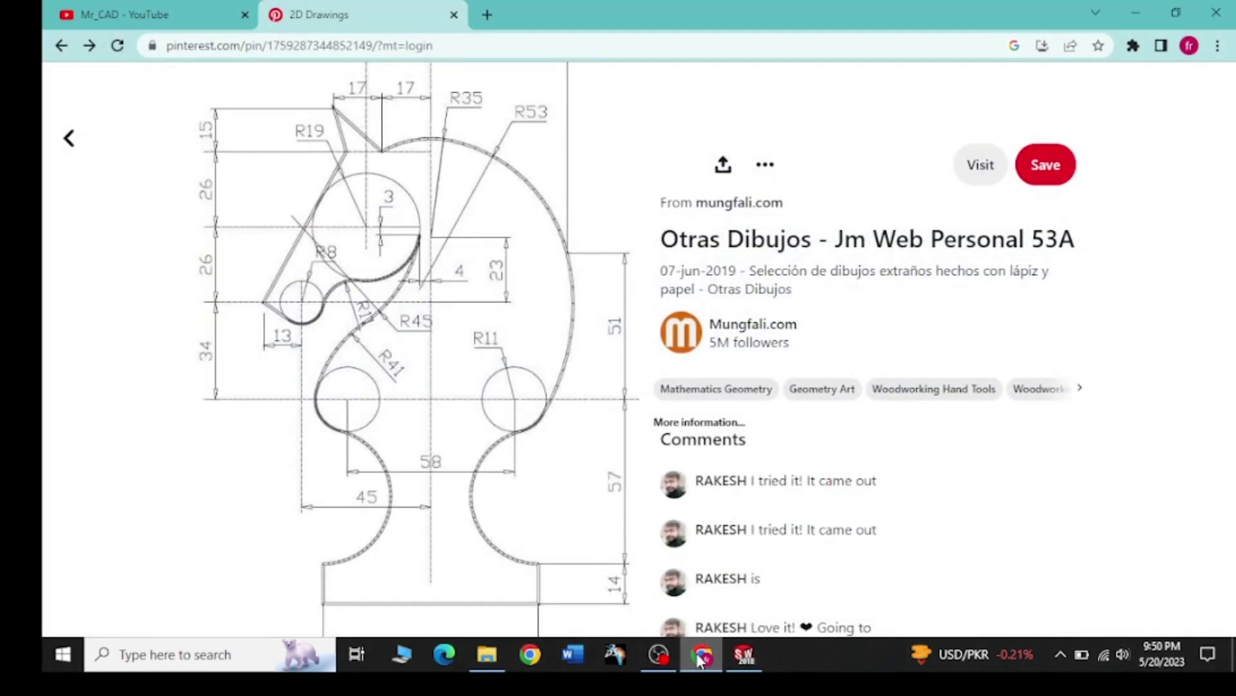
left_click(700, 655)
left_click(701, 656)
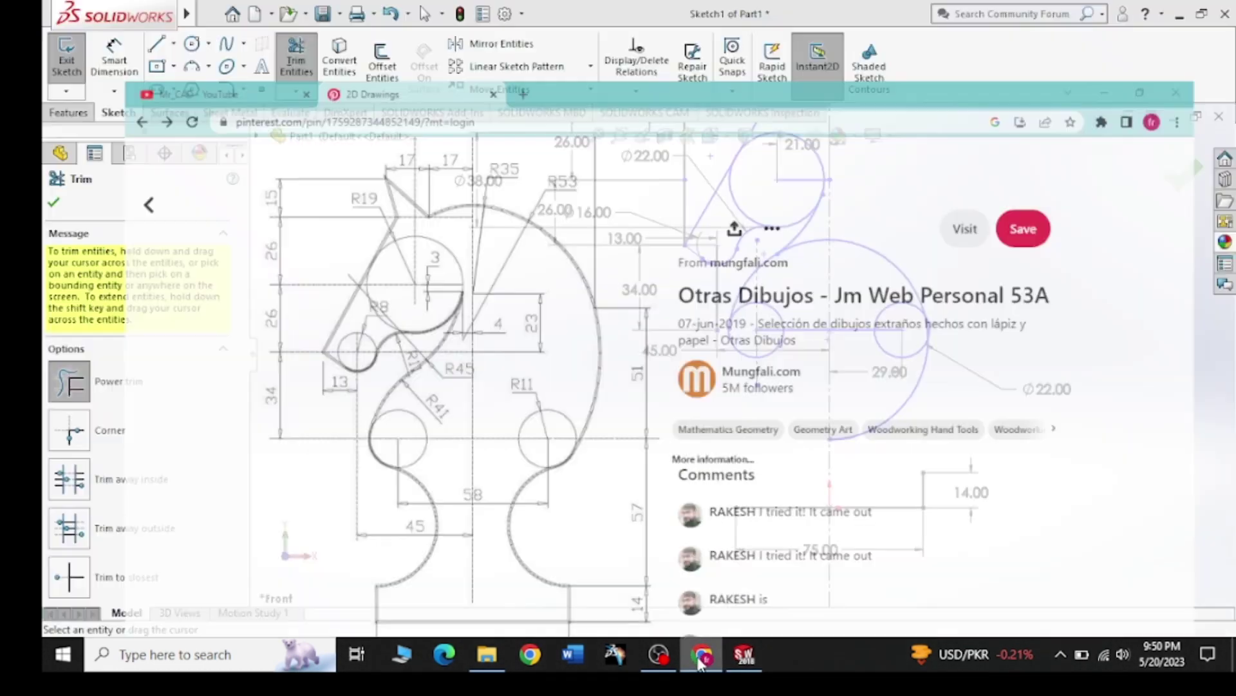
left_click(701, 656)
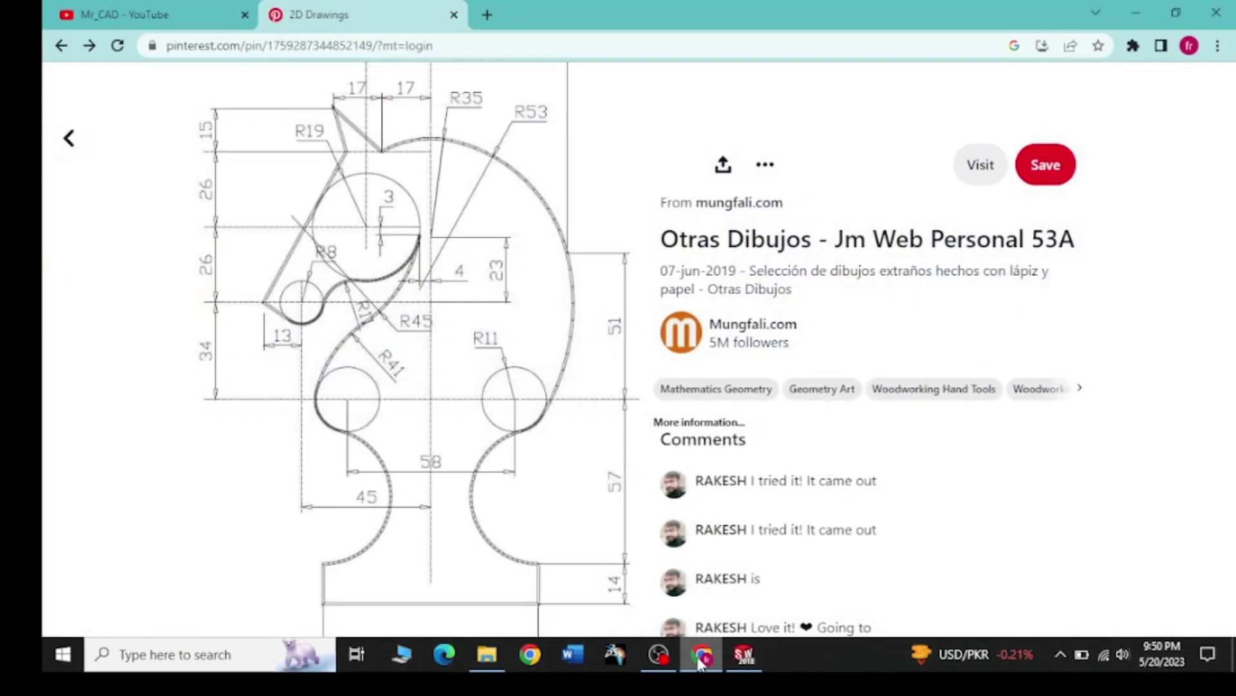
left_click(701, 655)
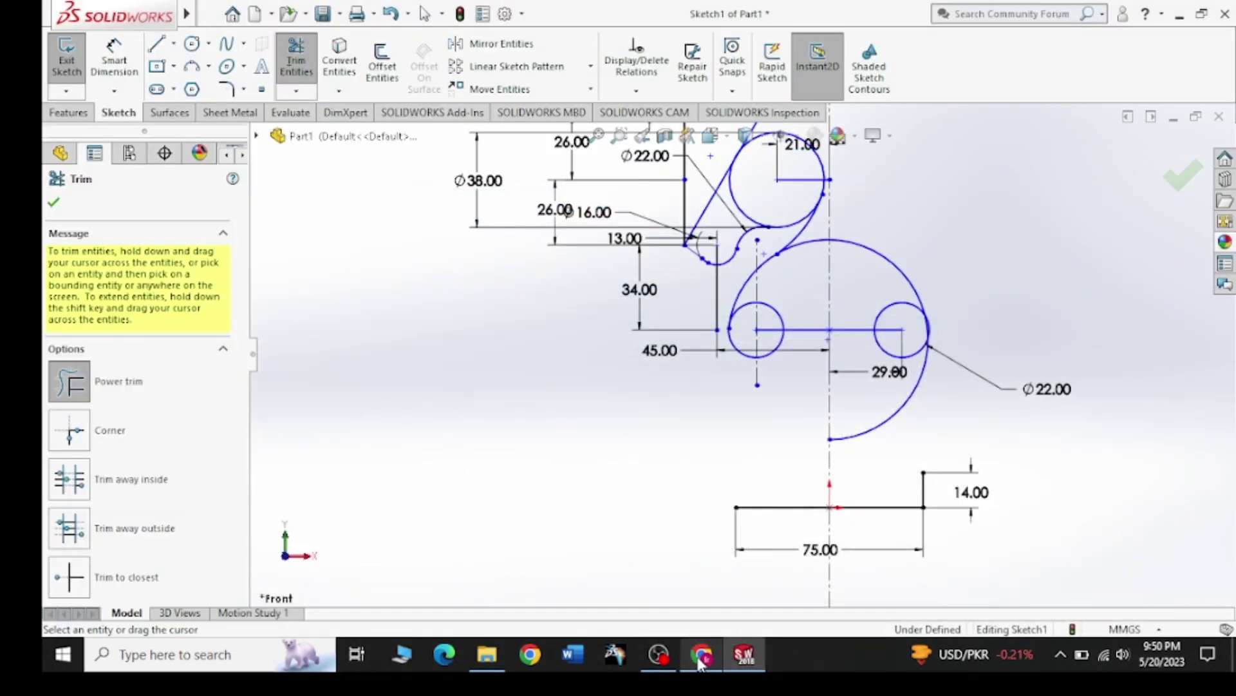
left_click(700, 655)
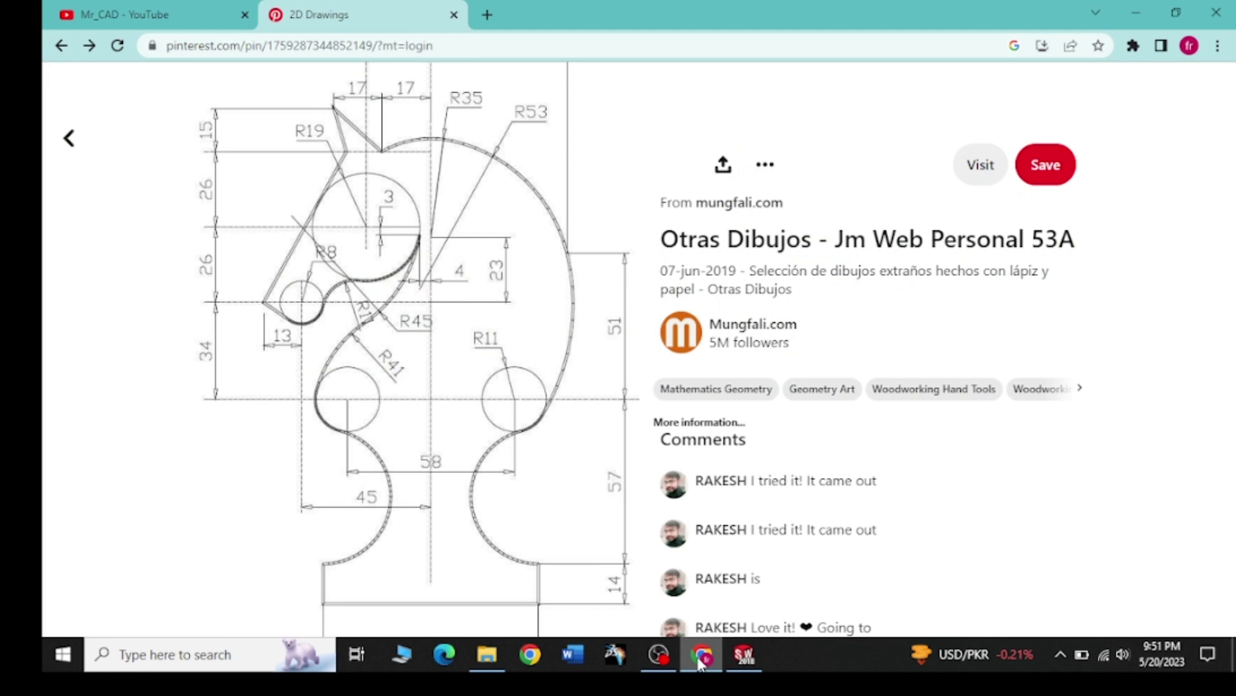
left_click(701, 660)
Step: Draw a short vertical line rising from the left end of the 75 mm base line
key("Escape")
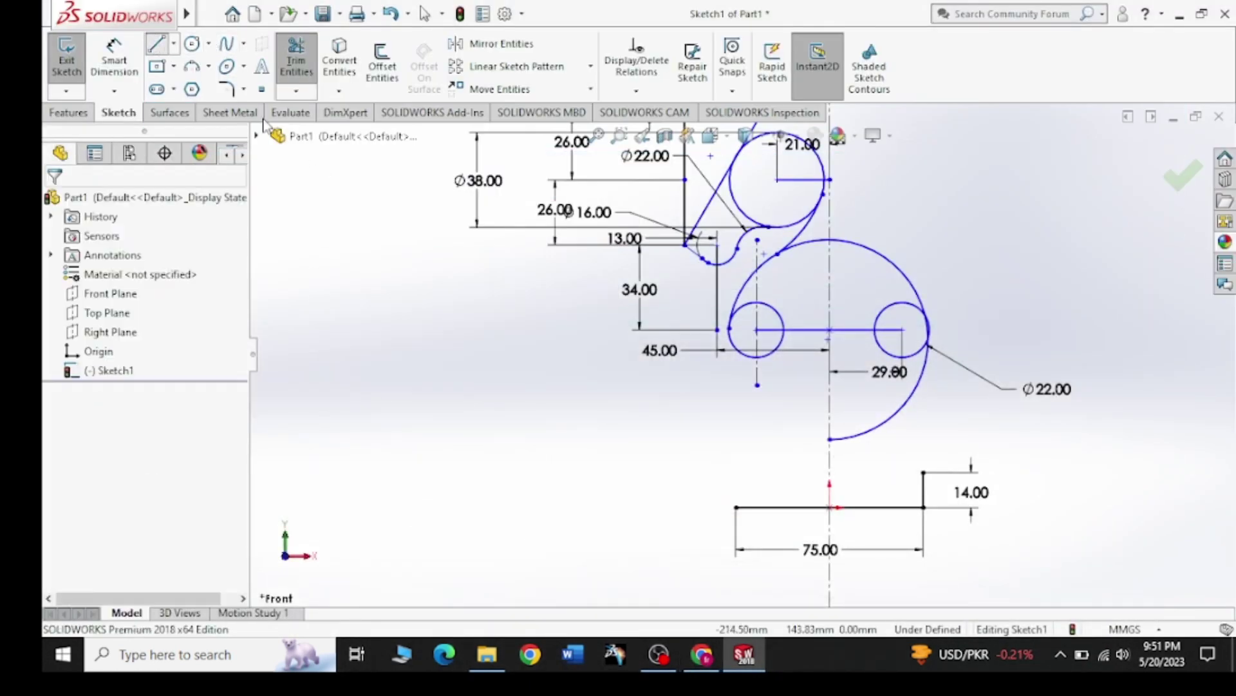
key("l")
left_click(736, 507)
left_click(736, 472)
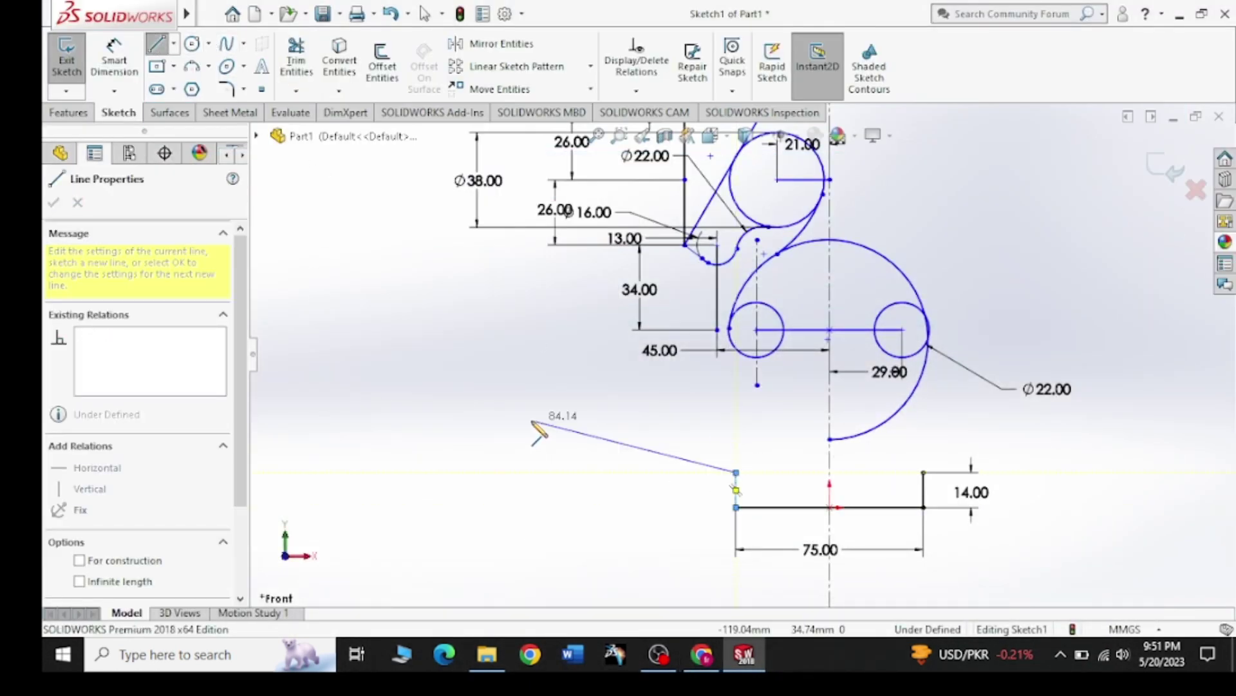
key("Escape")
key("Escape")
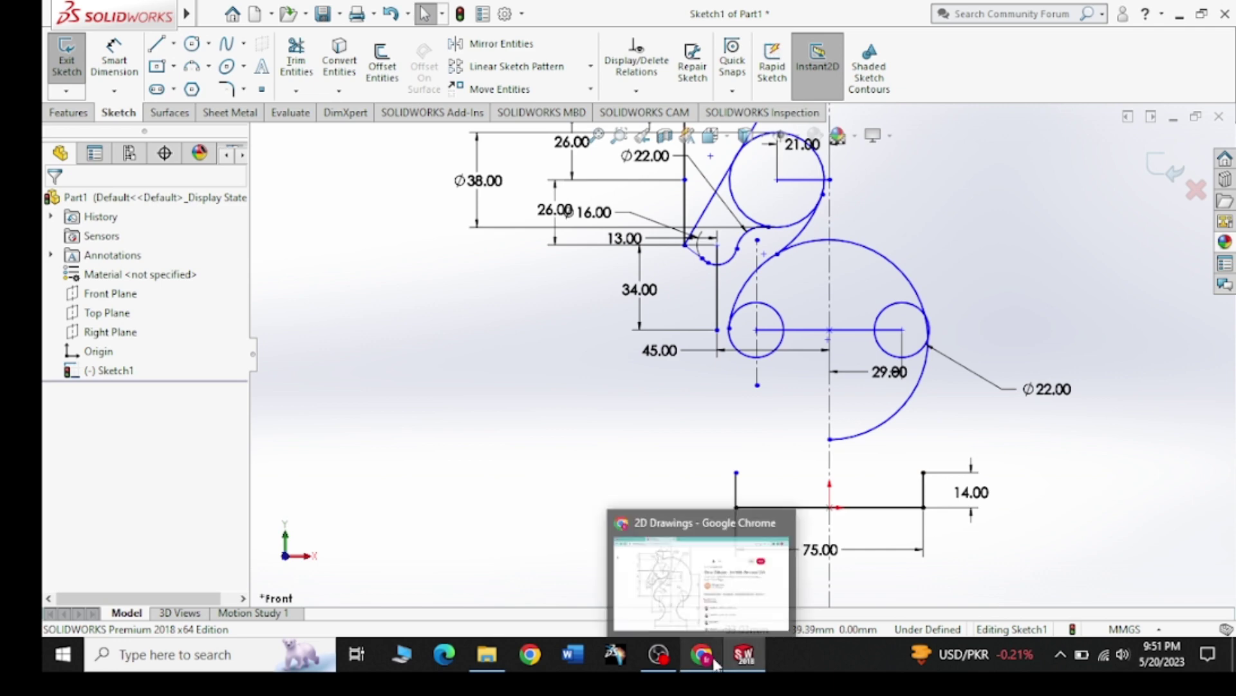
left_click(702, 654)
left_click(714, 662)
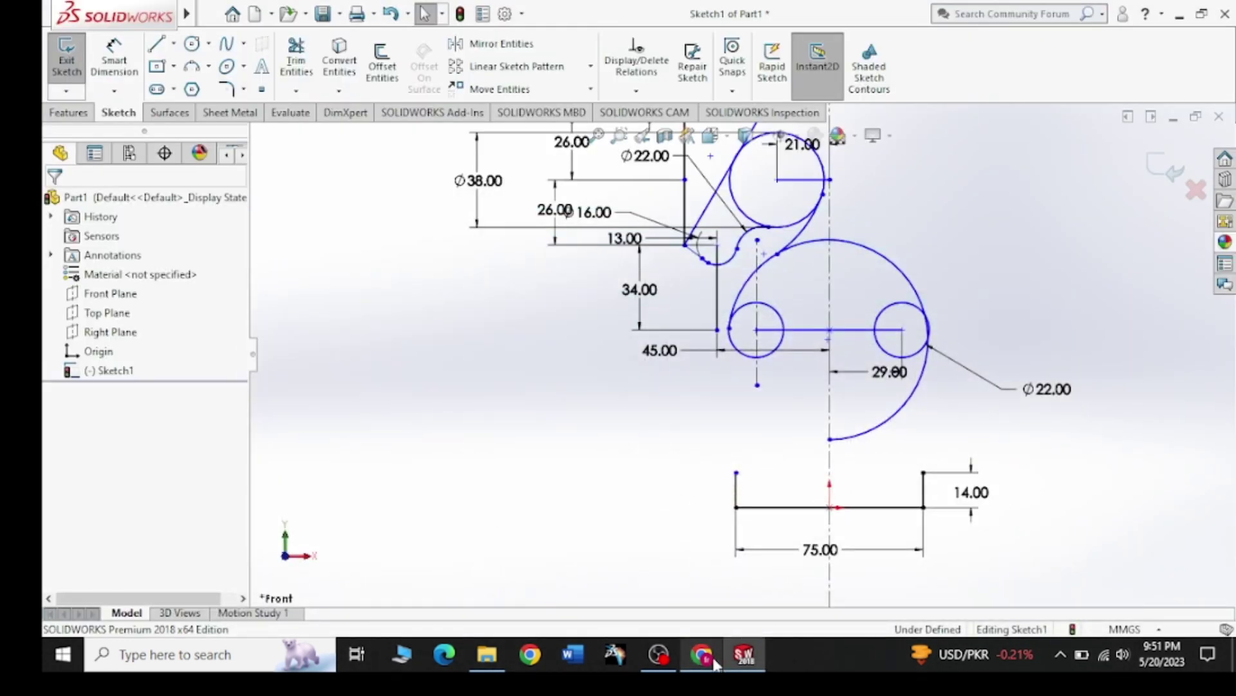
Step: Dimension the right small circle's centre 57 mm above the right base line's top point
left_click(715, 663)
left_click(716, 663)
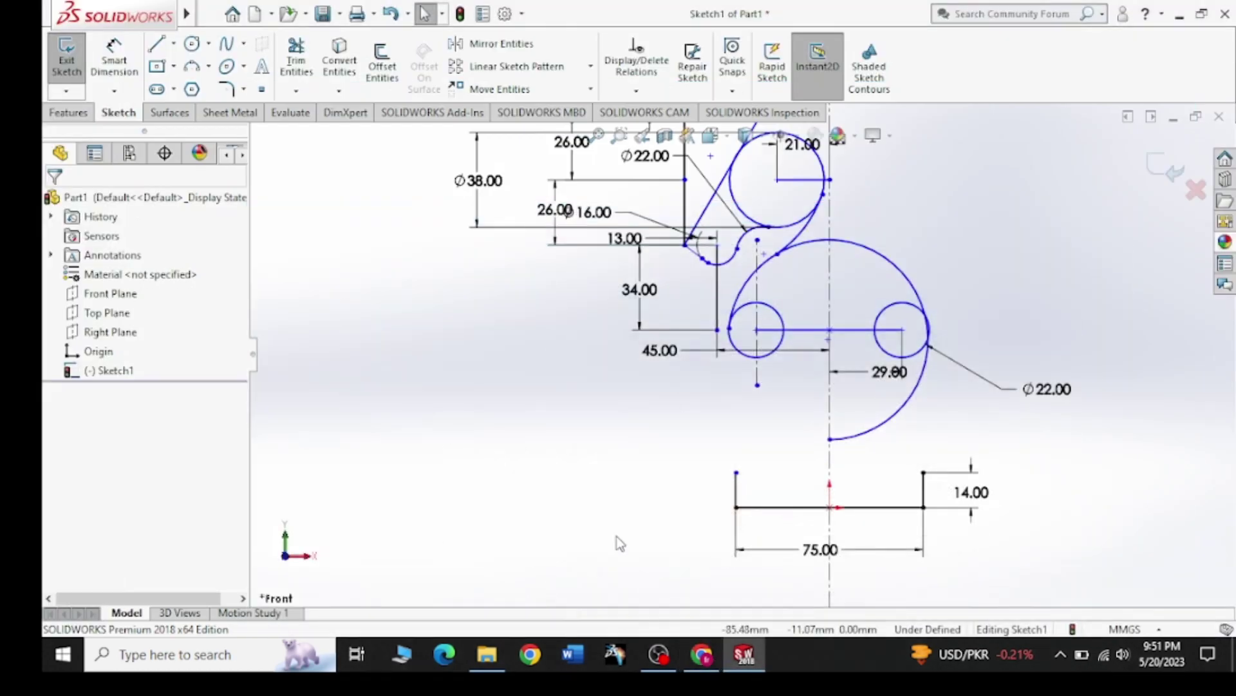
left_click(114, 62)
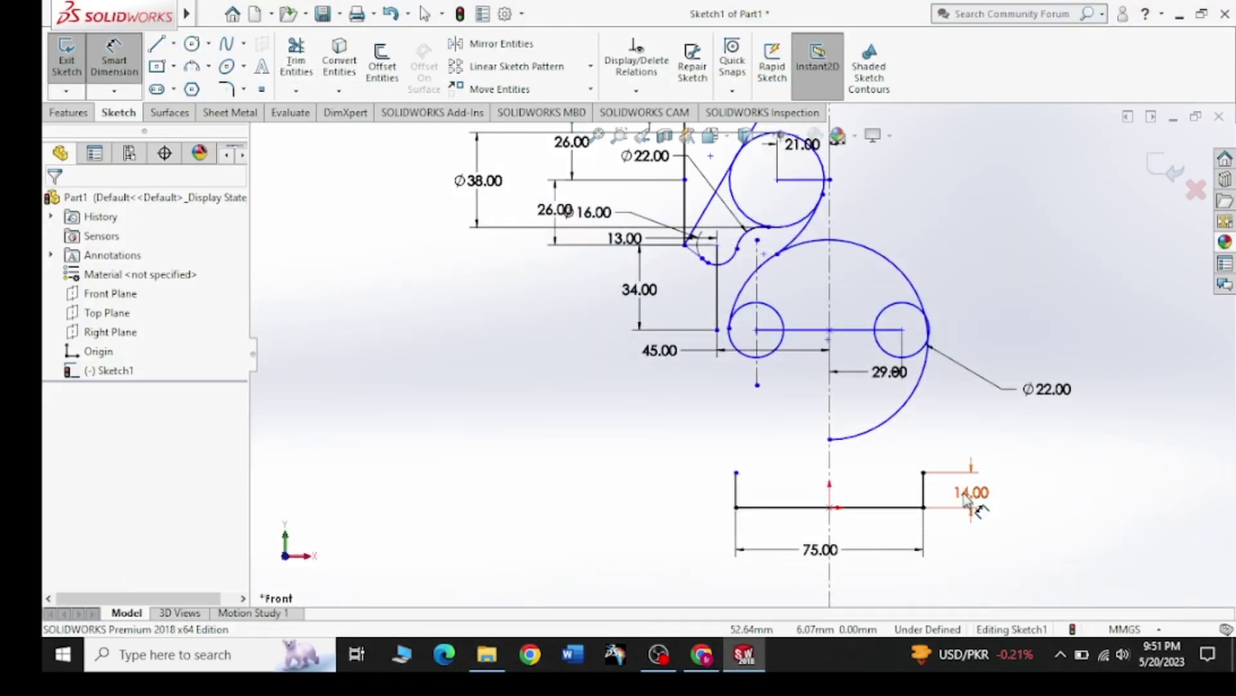
left_click(923, 472)
left_click(902, 330)
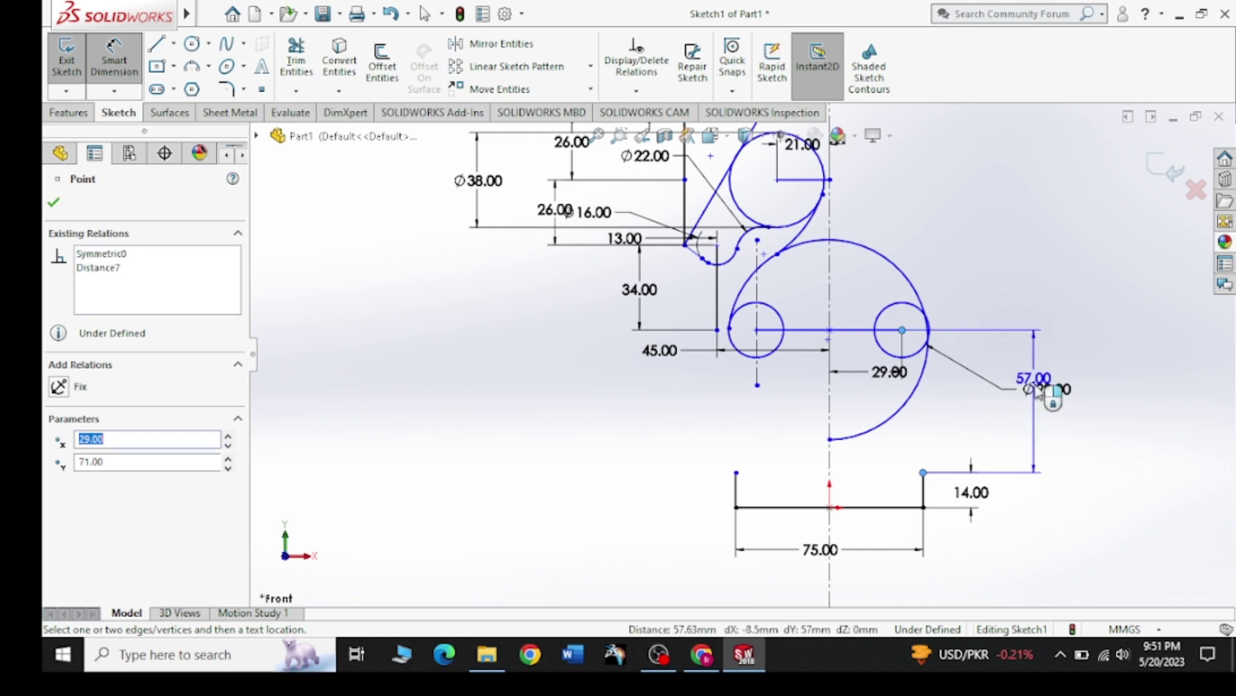
left_click(1124, 389)
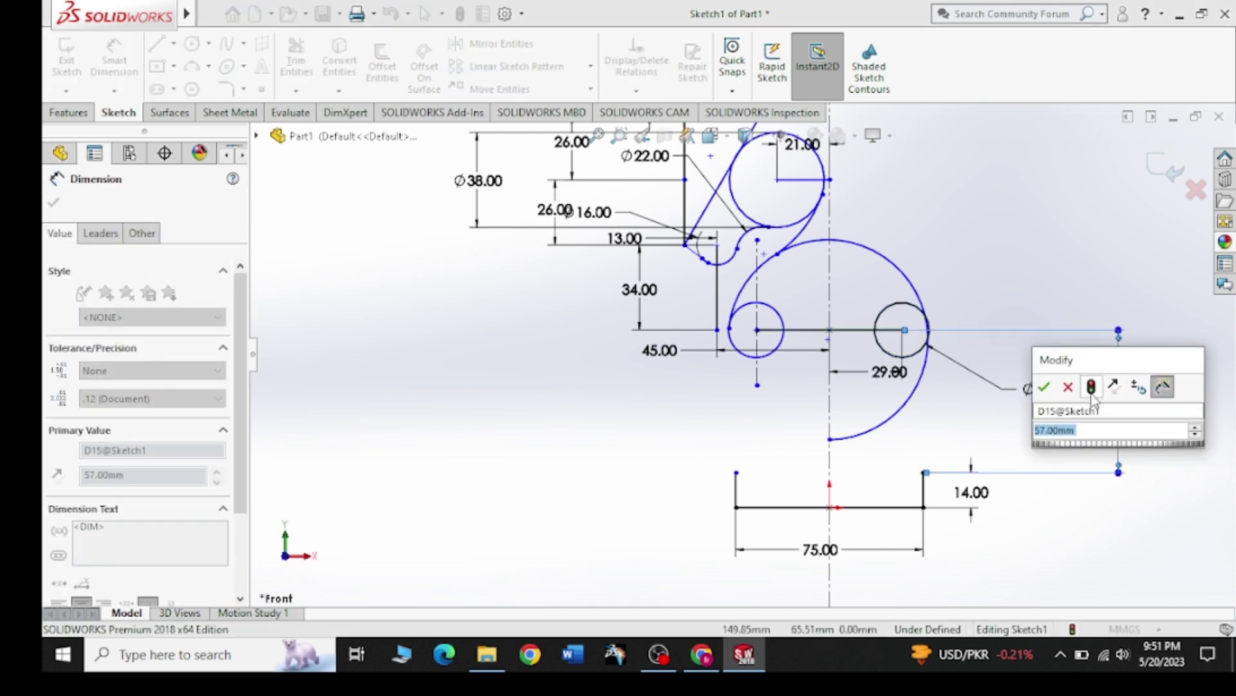
left_click(1045, 387)
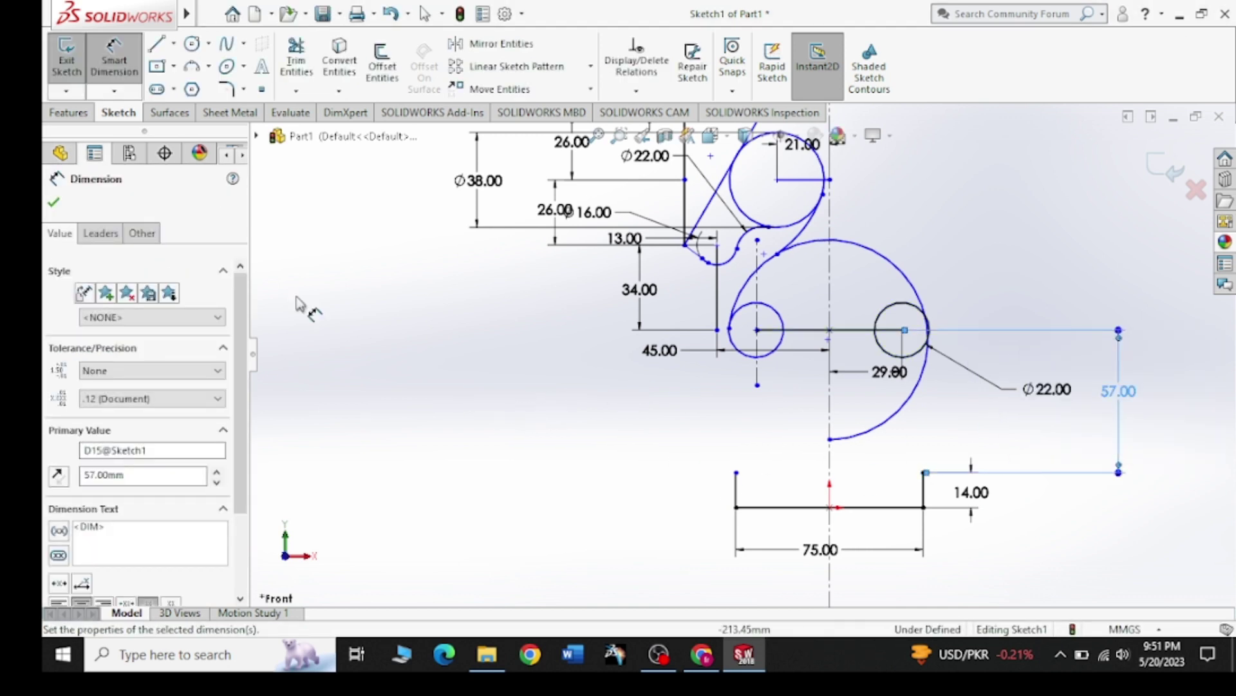
left_click(54, 202)
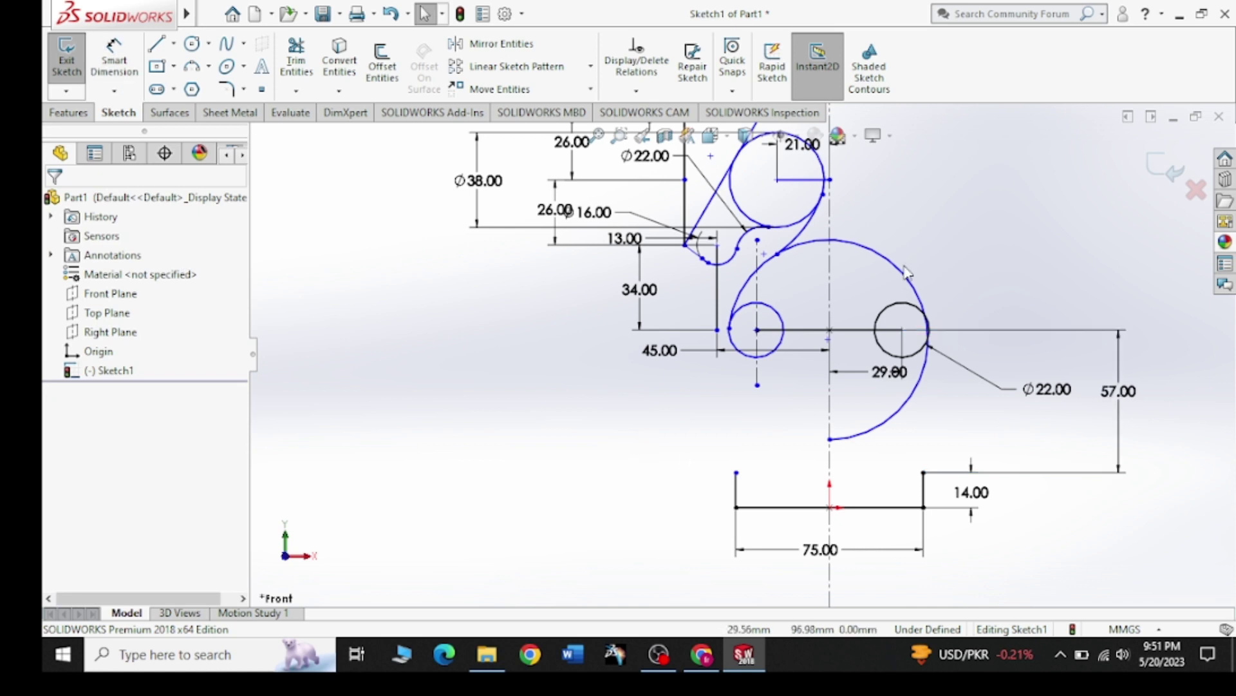
scroll(628, 438, "up", 2)
scroll(845, 244, "up", 1)
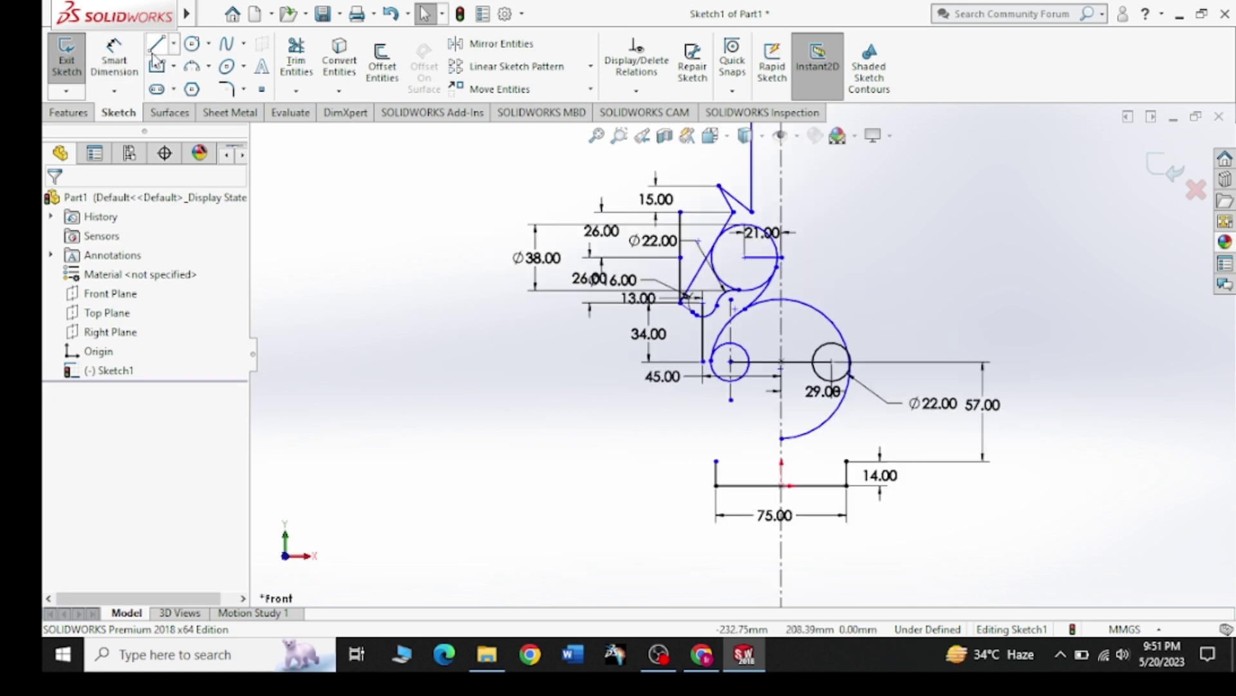
Step: Try a three-point arc from the left base line toward the small circle, then abandon it
left_click(209, 67)
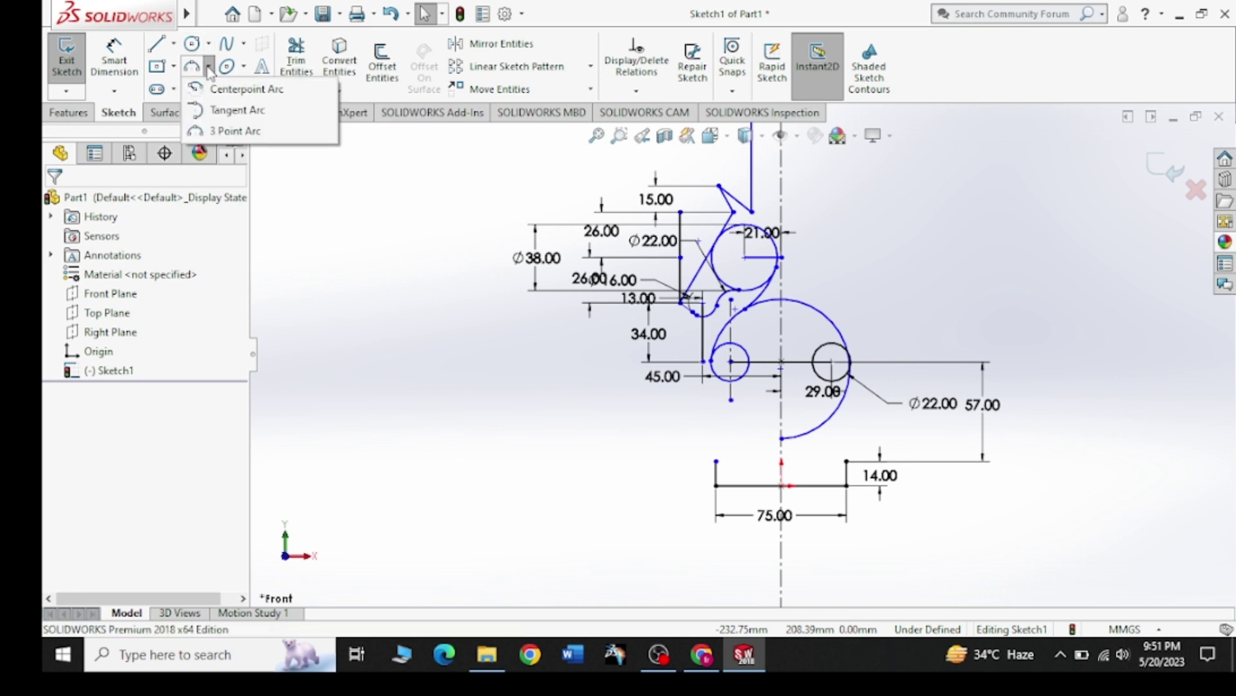
left_click(222, 131)
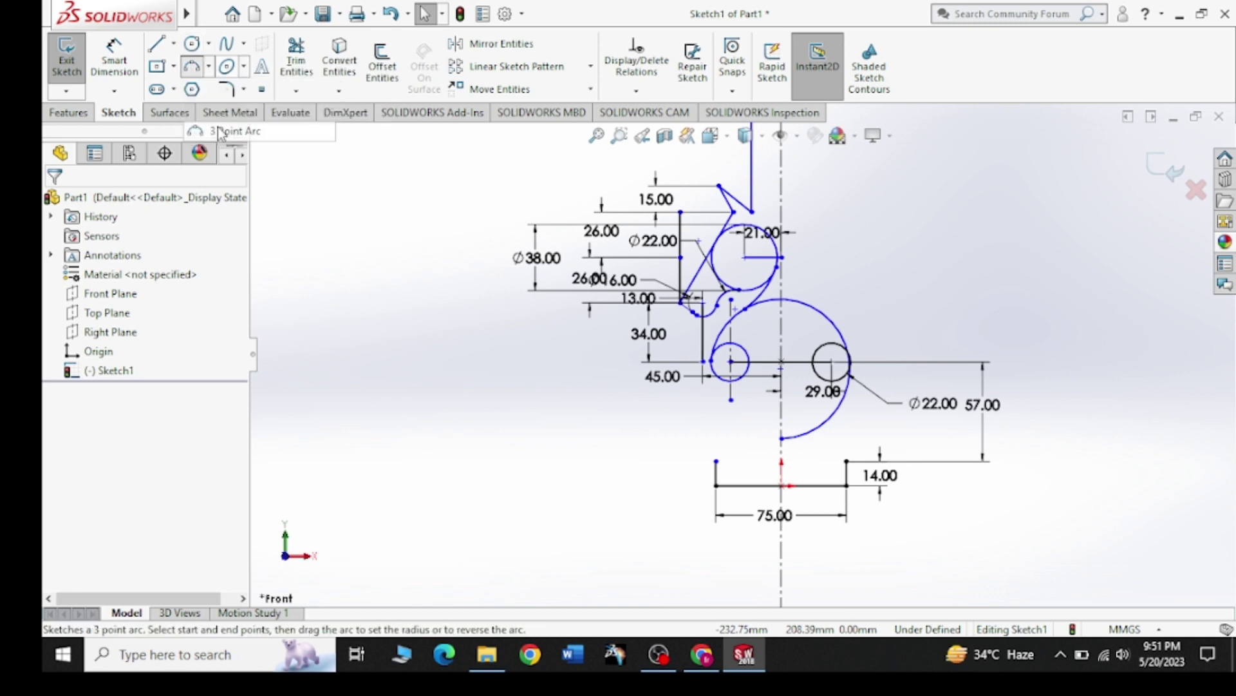
left_click(716, 461)
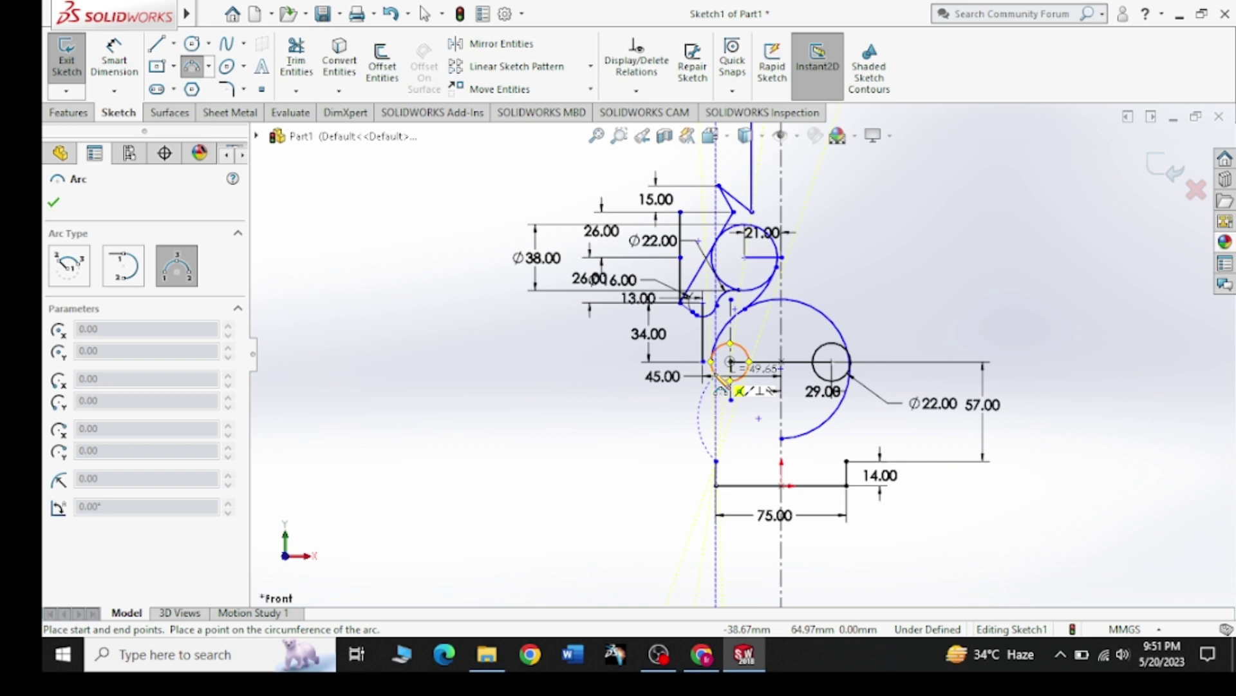
left_click(731, 400)
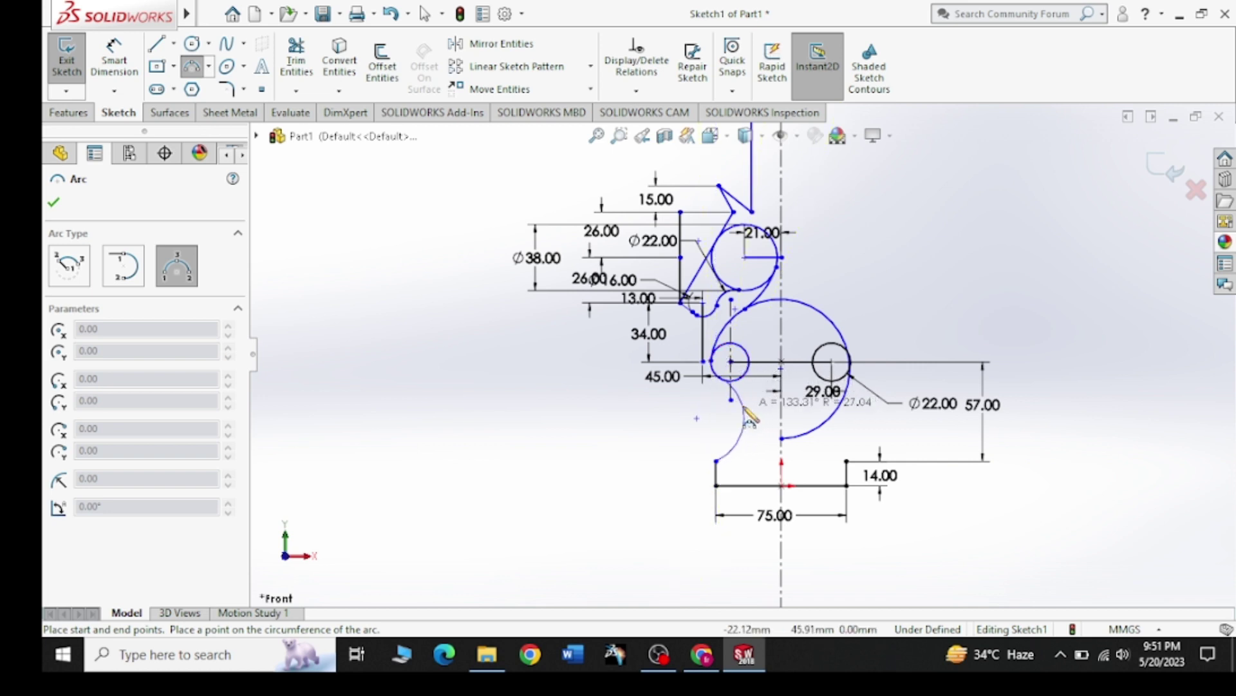
right_click(750, 417)
left_click(760, 417)
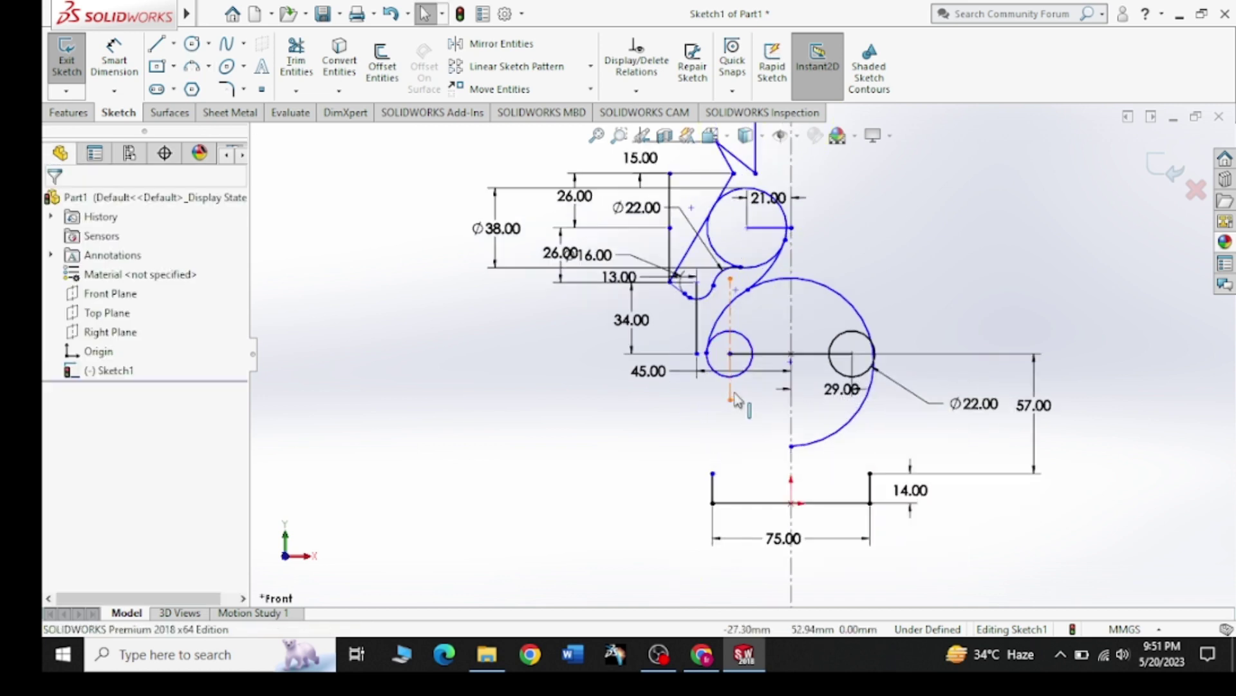
scroll(734, 402, "down", 5)
Step: Draw an inward-curving three-point arc from the left line's top to the small circle's bottom
left_click(192, 66)
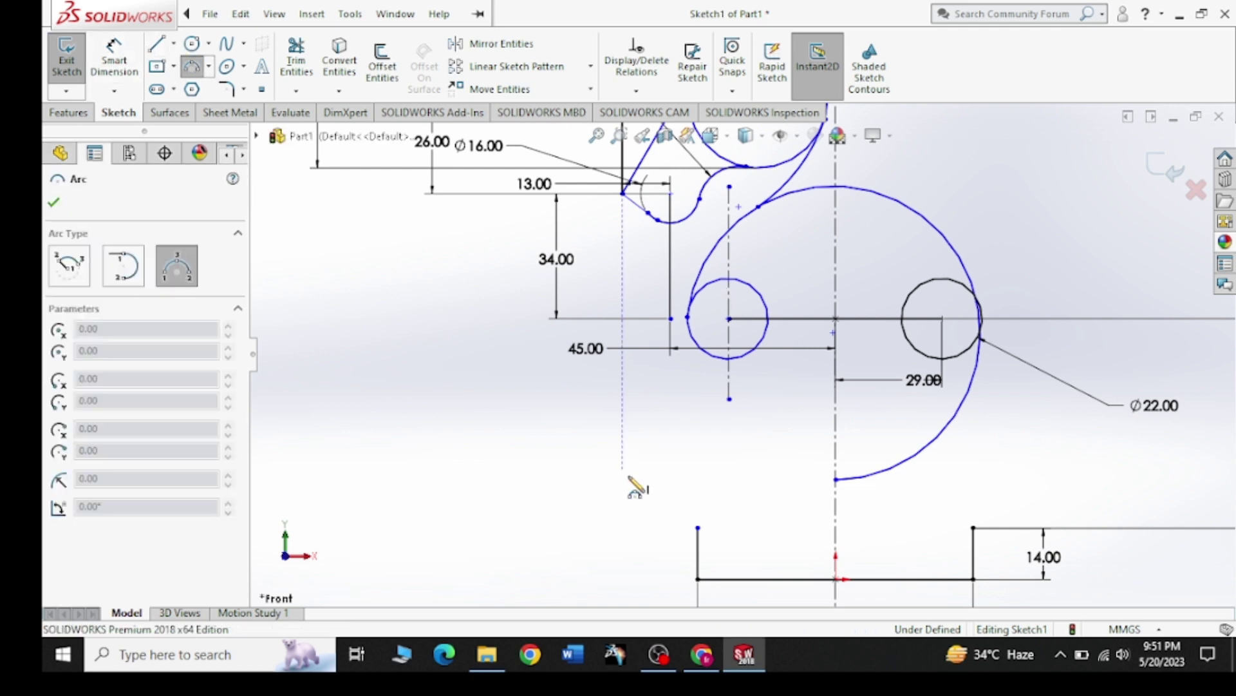
left_click(698, 528)
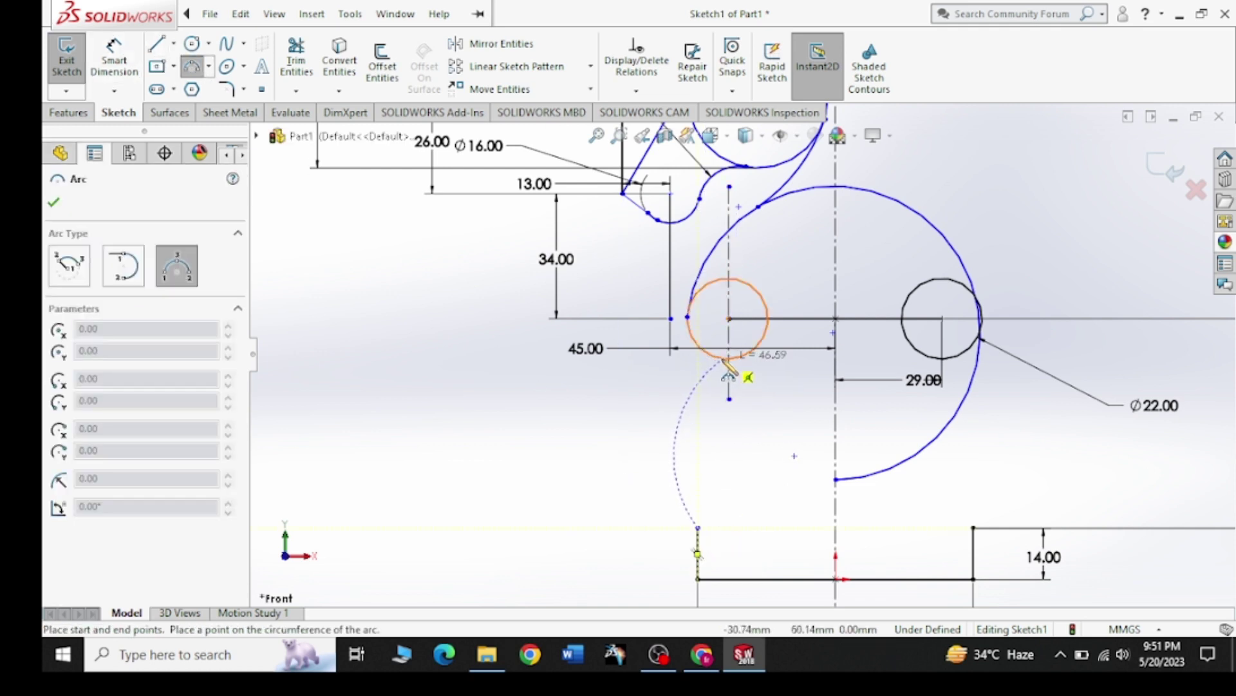
left_click(723, 361)
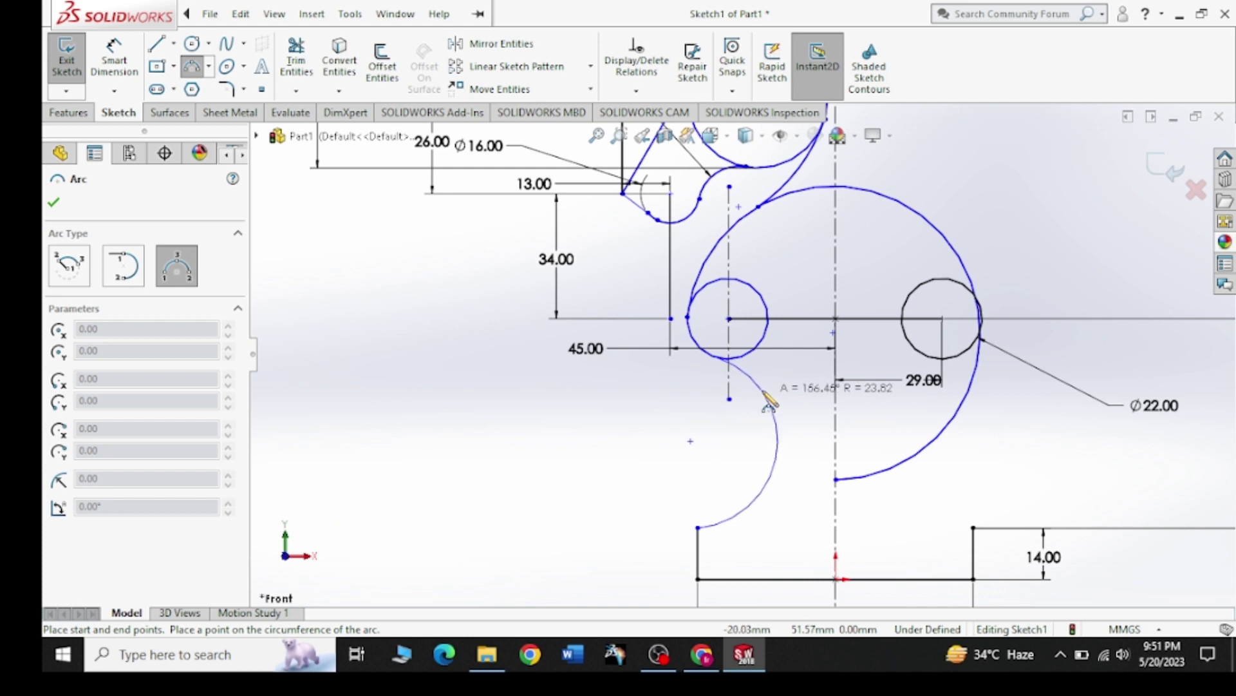
left_click(774, 419)
right_click(513, 408)
left_click(541, 411)
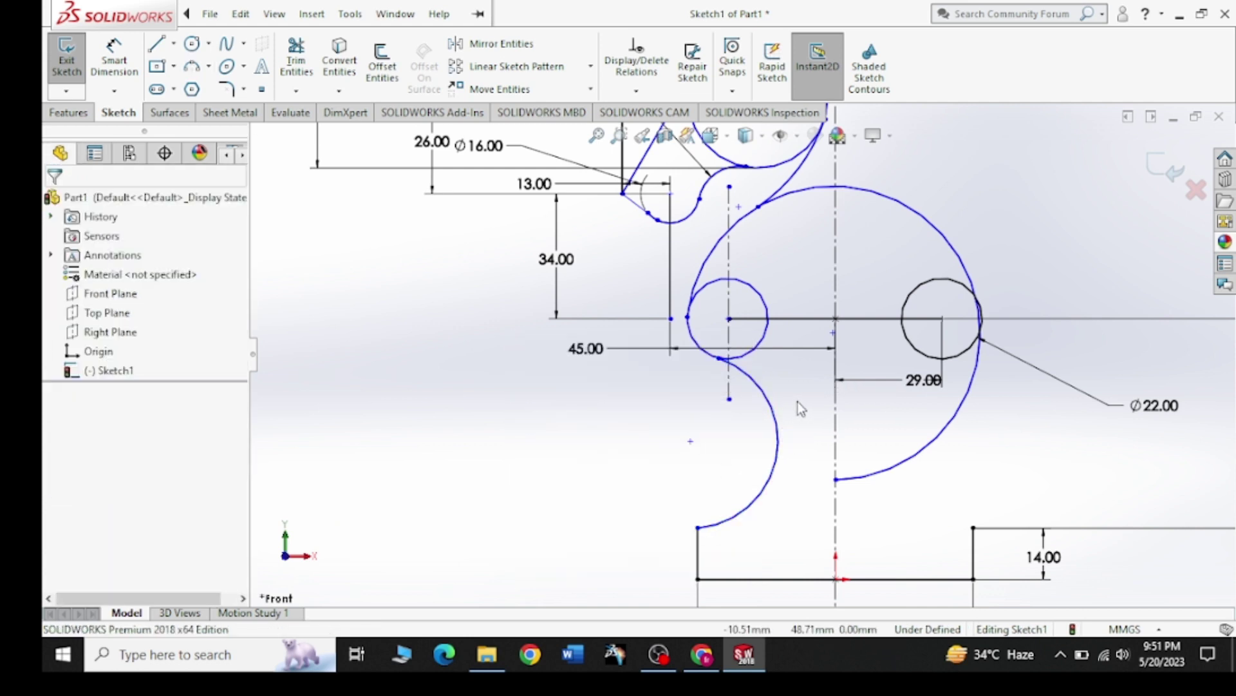
Step: Mirror the new lower-left arc across the vertical centreline
left_click(775, 422)
left_click(509, 43)
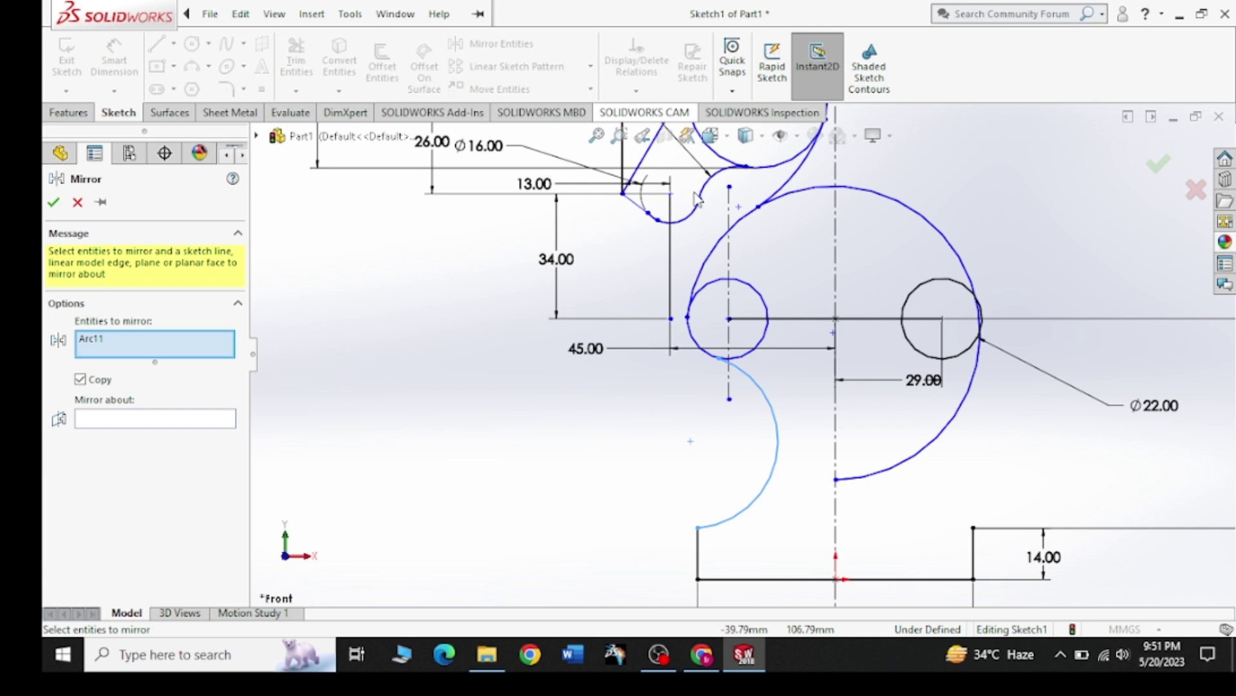
left_click(228, 416)
left_click(836, 438)
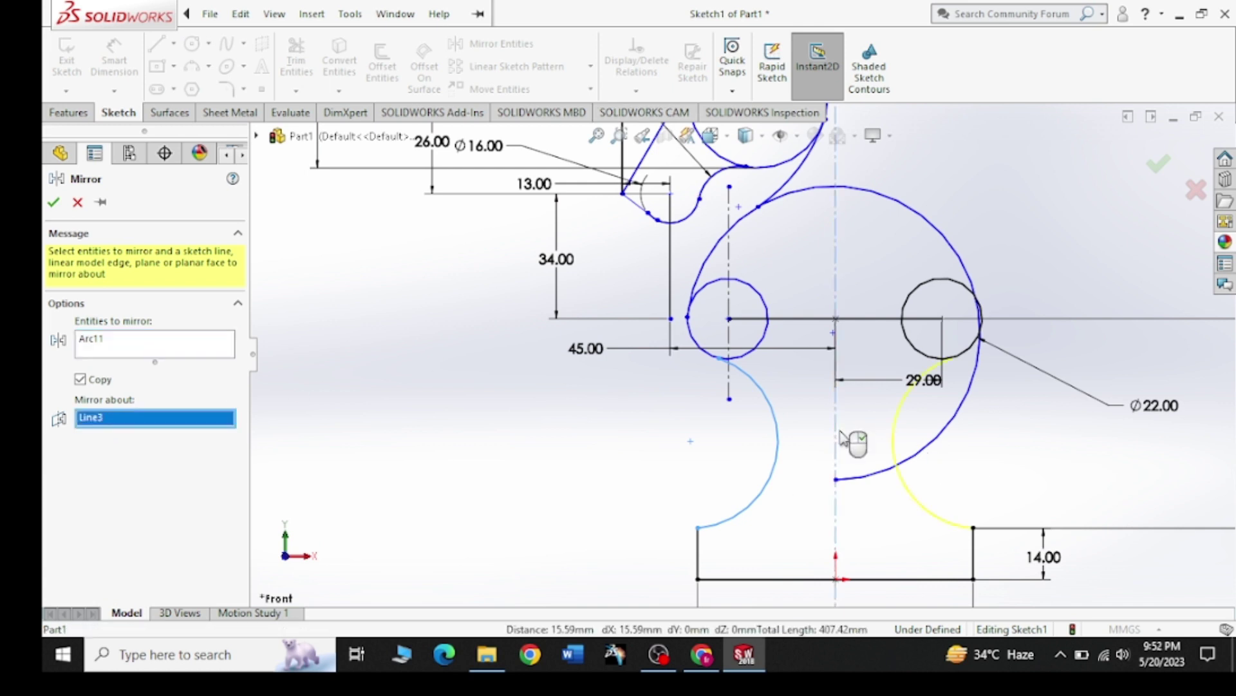
left_click(54, 202)
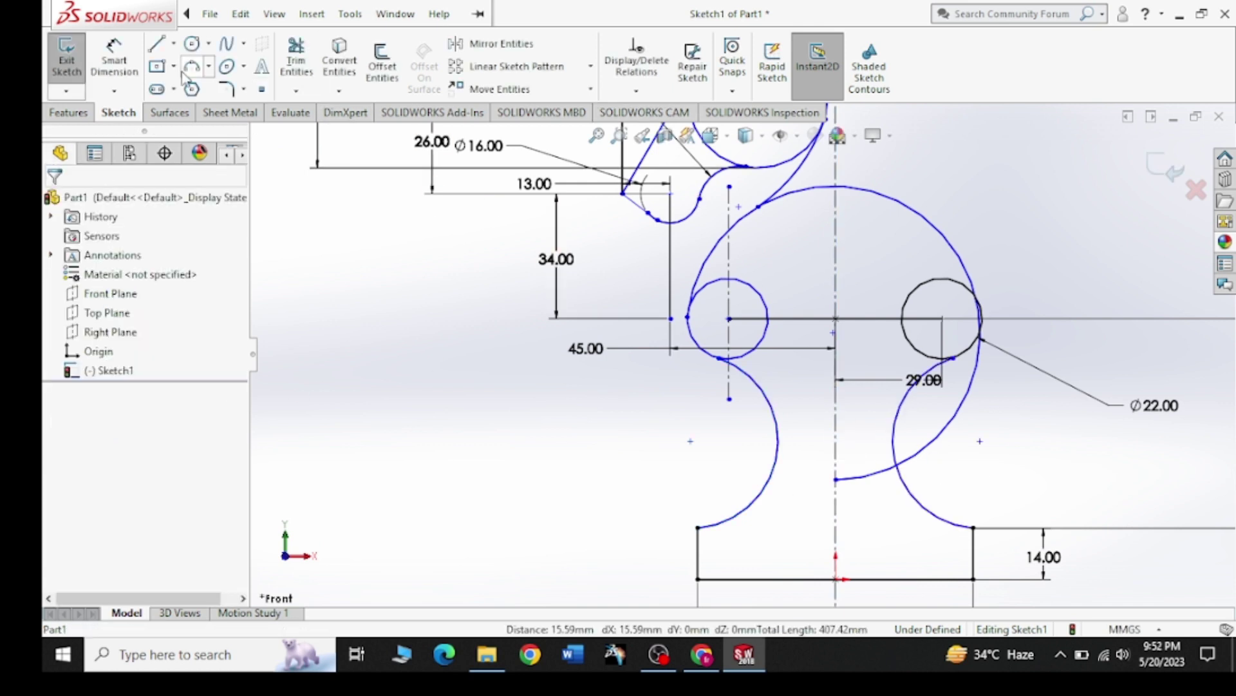
Step: Trim unwanted pieces off the big arc, including its upper-left section
left_click(281, 65)
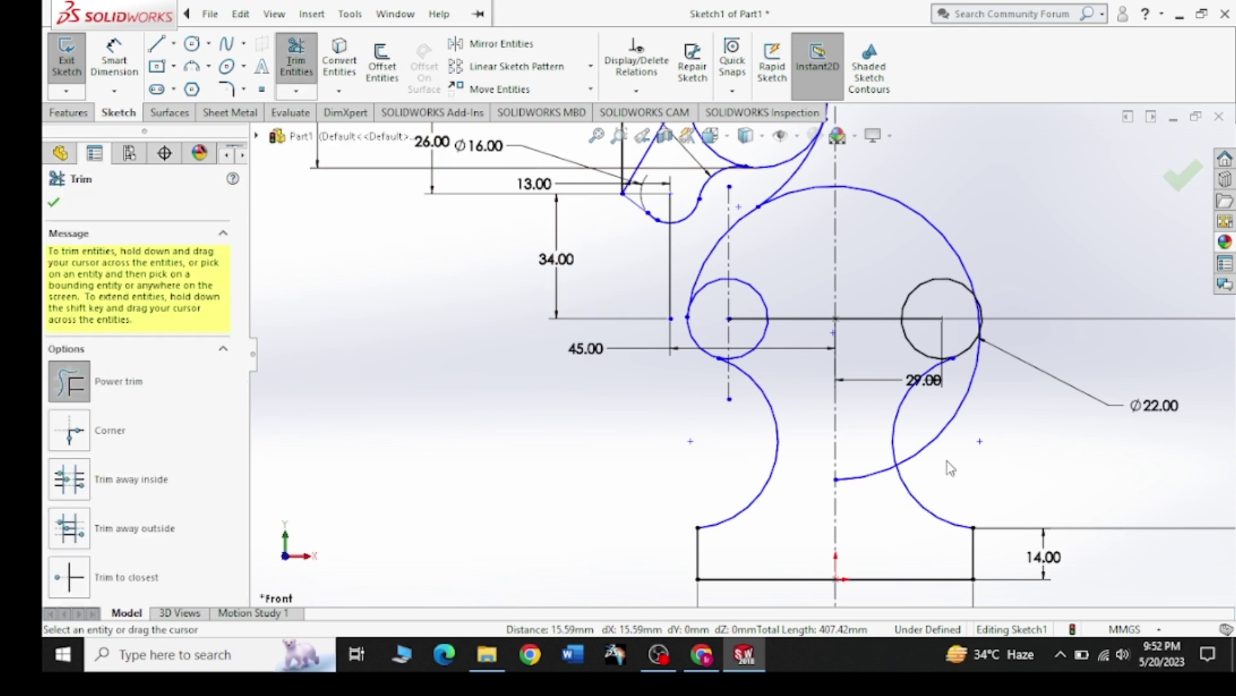
left_click(931, 450)
scroll(990, 319, "down", 1)
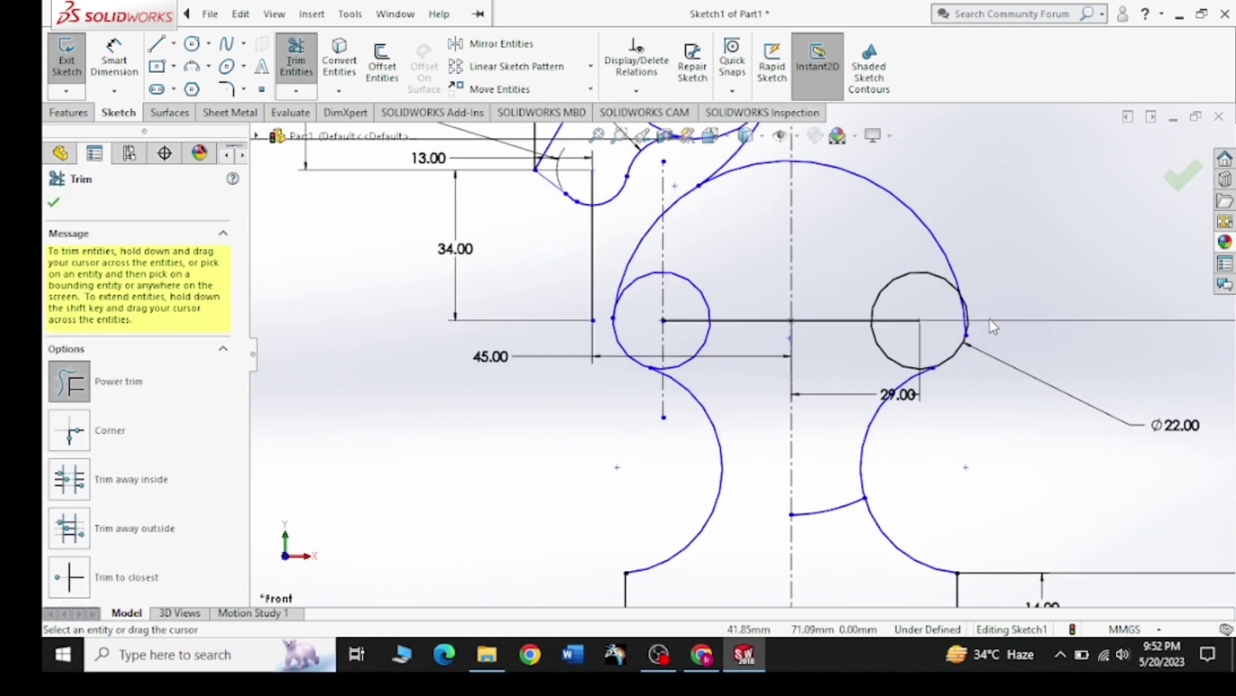
scroll(990, 319, "down", 1)
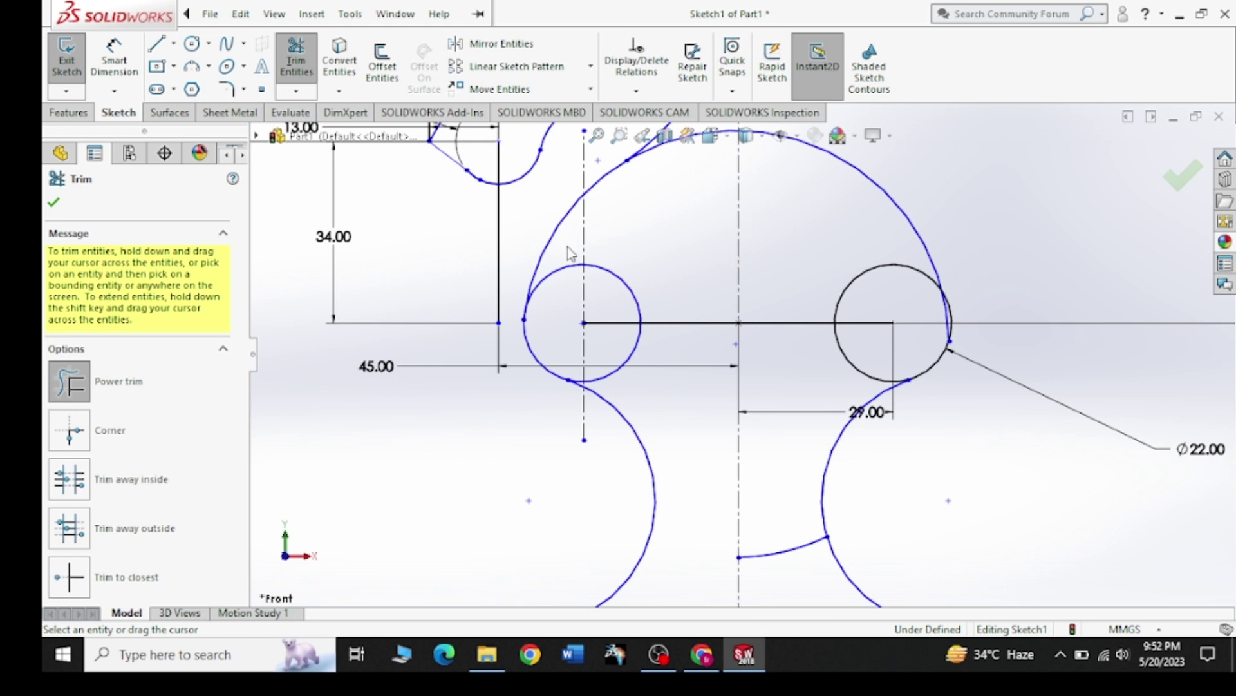
left_click_drag(565, 252, 538, 230)
key("Escape")
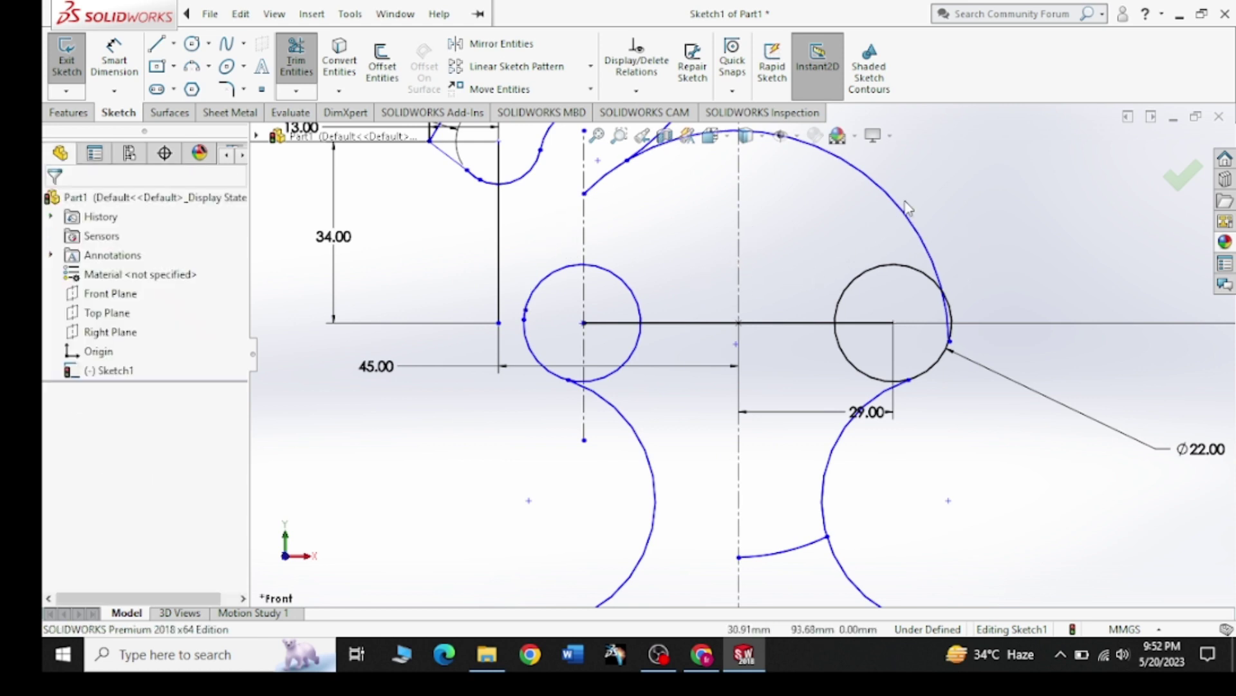
Step: Delete the big right arc and the small lower arc
left_click(915, 224)
key("Delete")
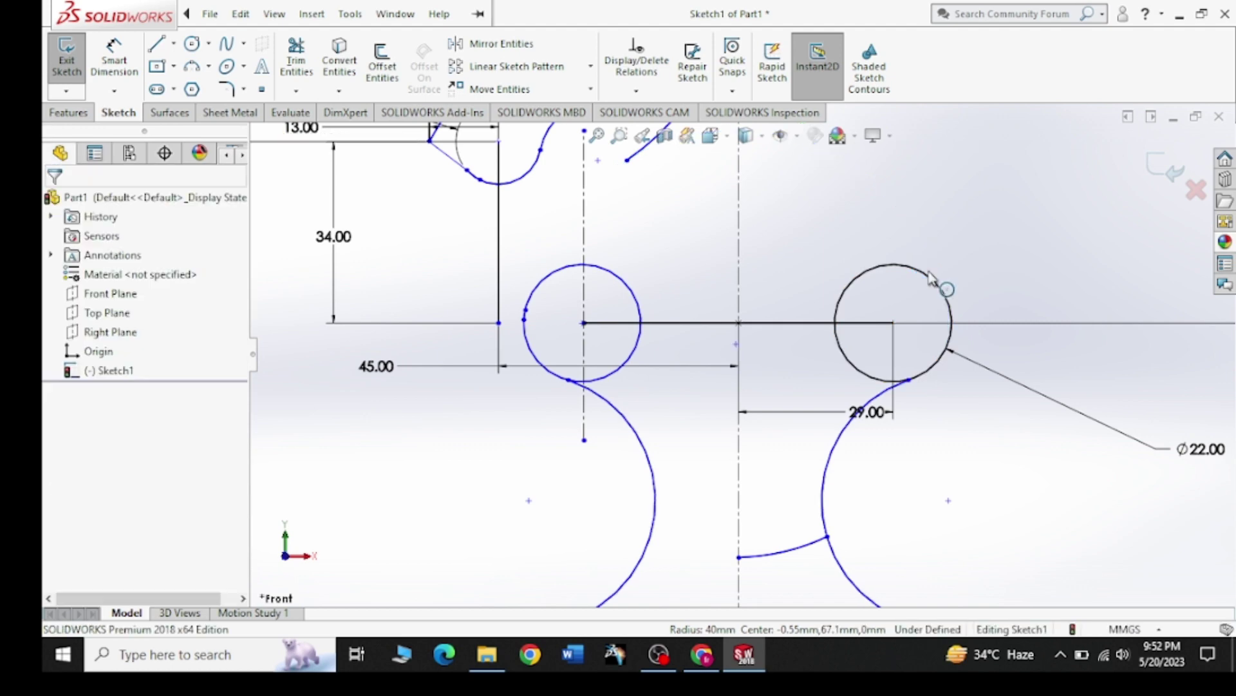
left_click(802, 544)
key("Delete")
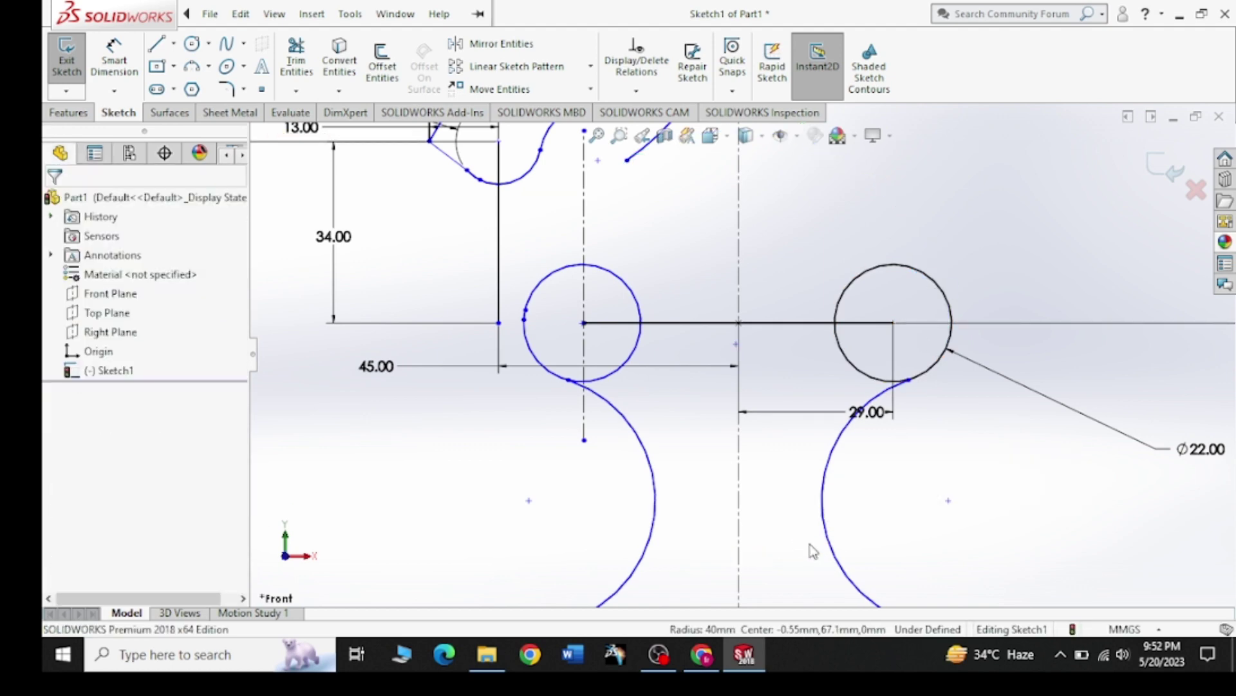
Step: Zoom out and compare the sketch with the Pinterest reference drawing
scroll(805, 515, "up", 2)
scroll(798, 387, "up", 2)
scroll(794, 271, "up", 2)
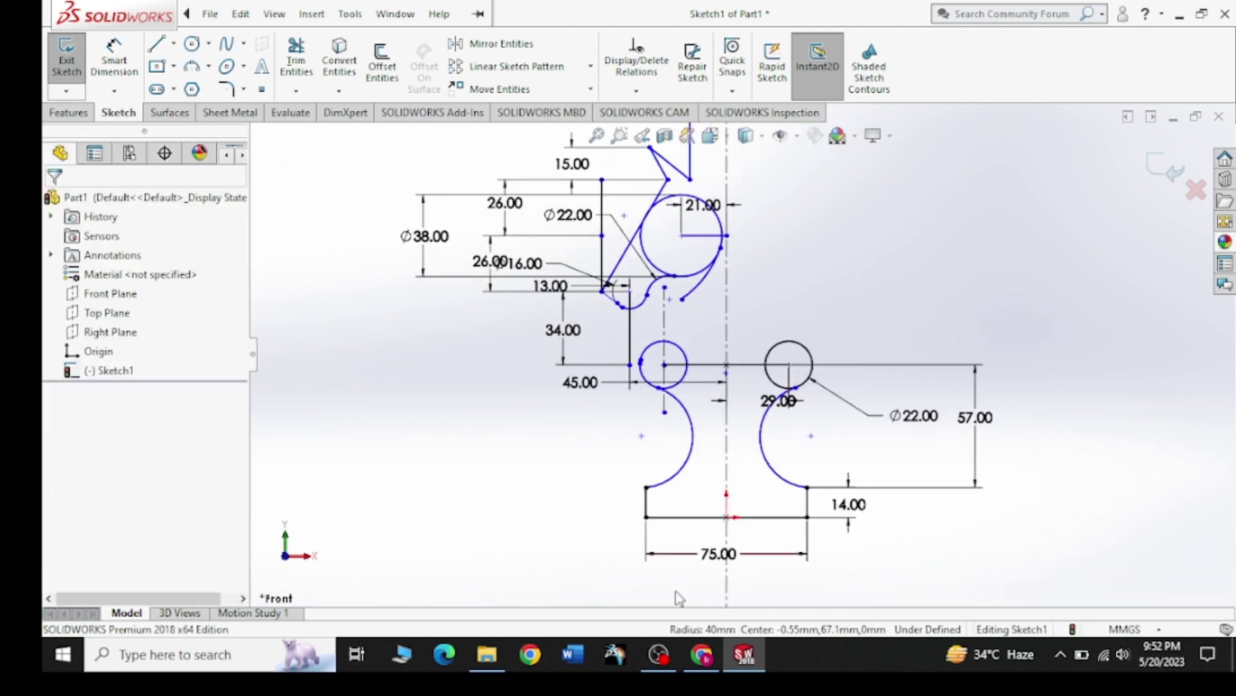
left_click(703, 654)
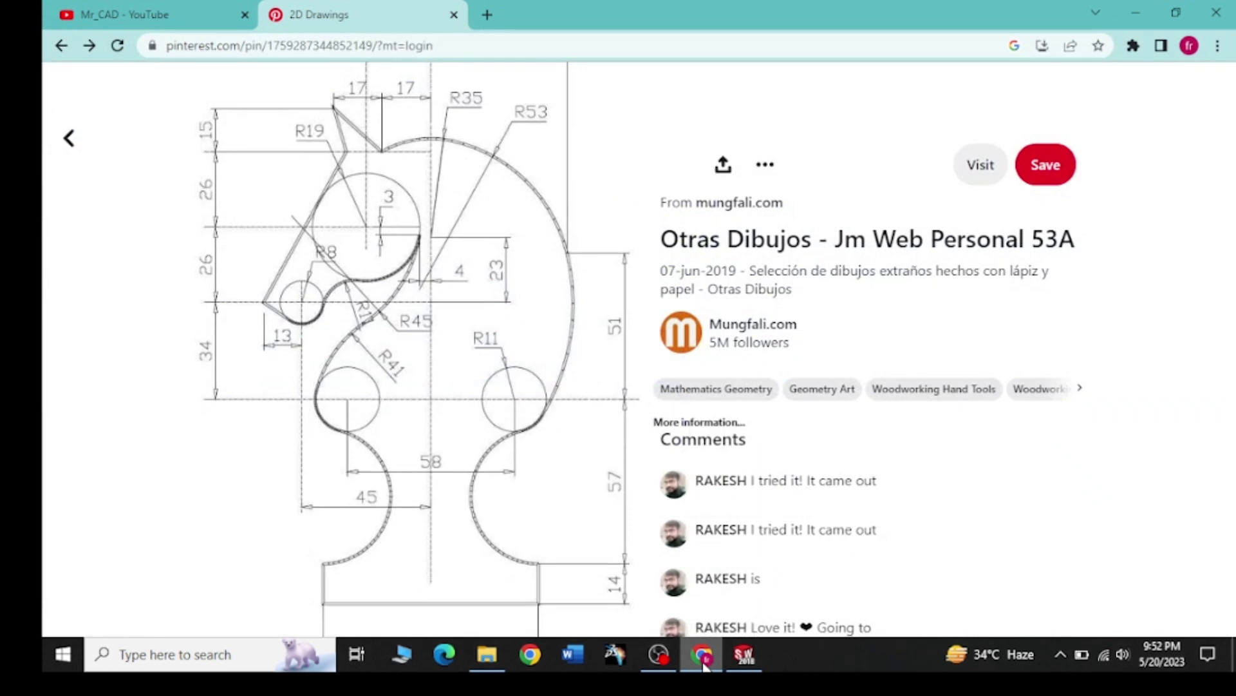
left_click(705, 664)
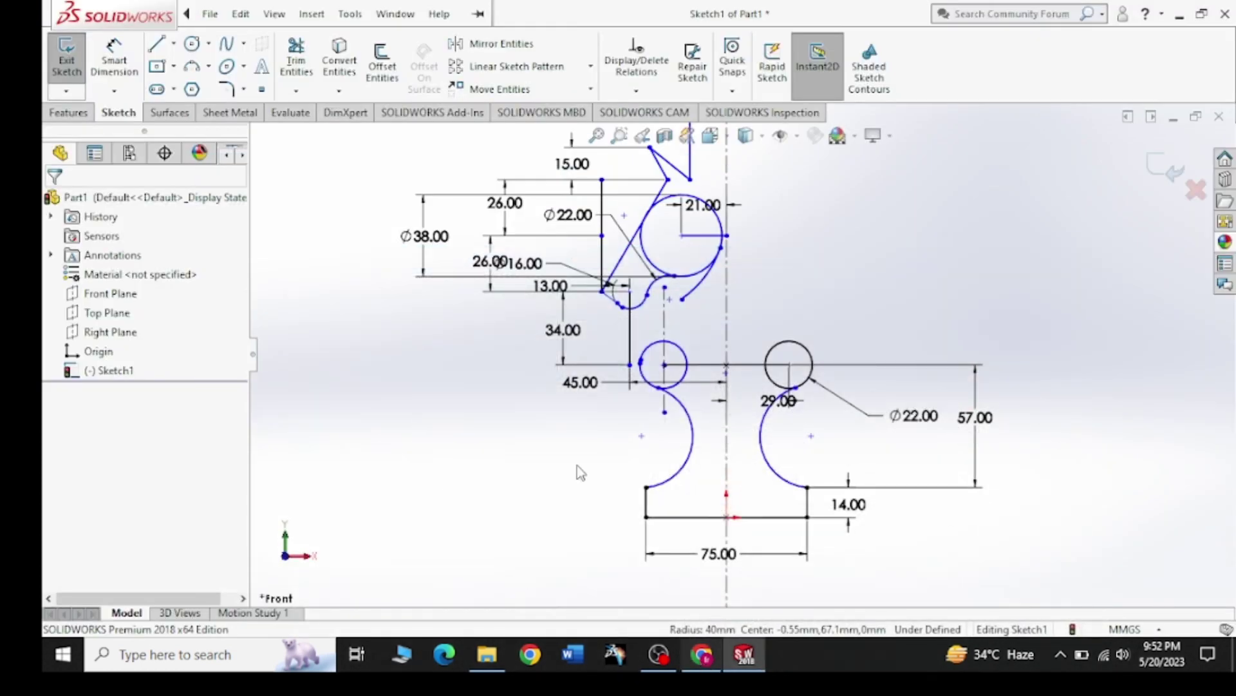
Step: Cancel a half-placed circle on the centreline and undo to restore the deleted large arc
left_click(192, 43)
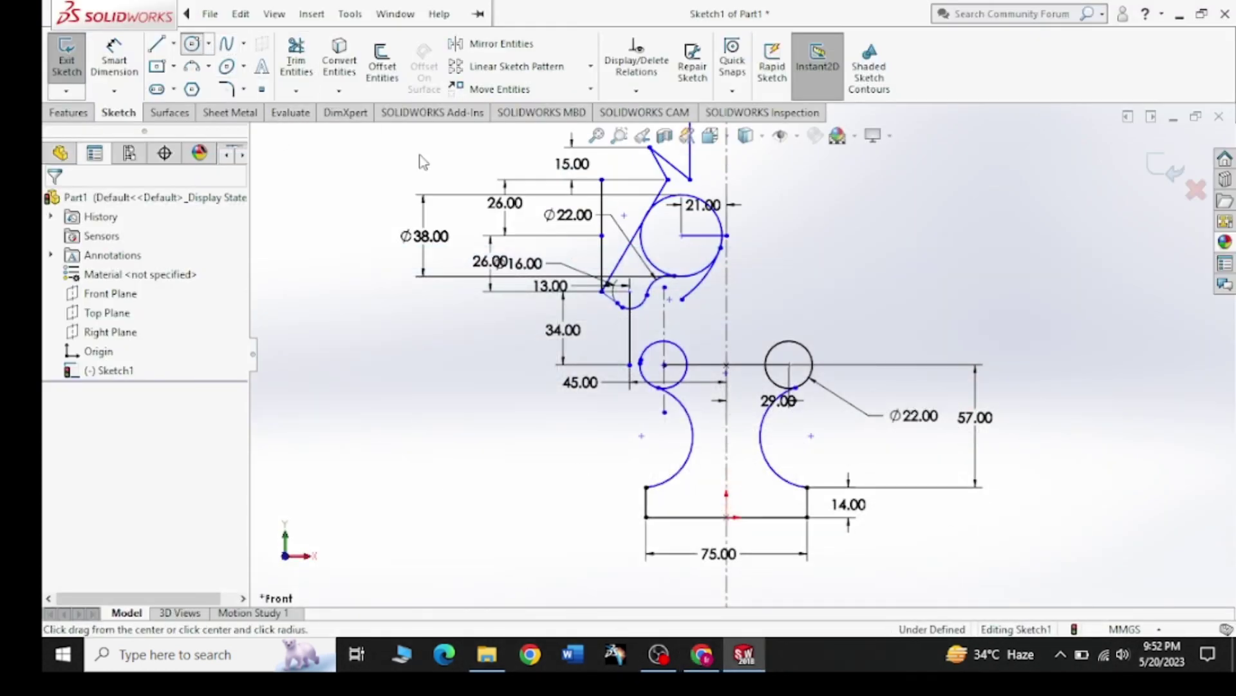
left_click(726, 364)
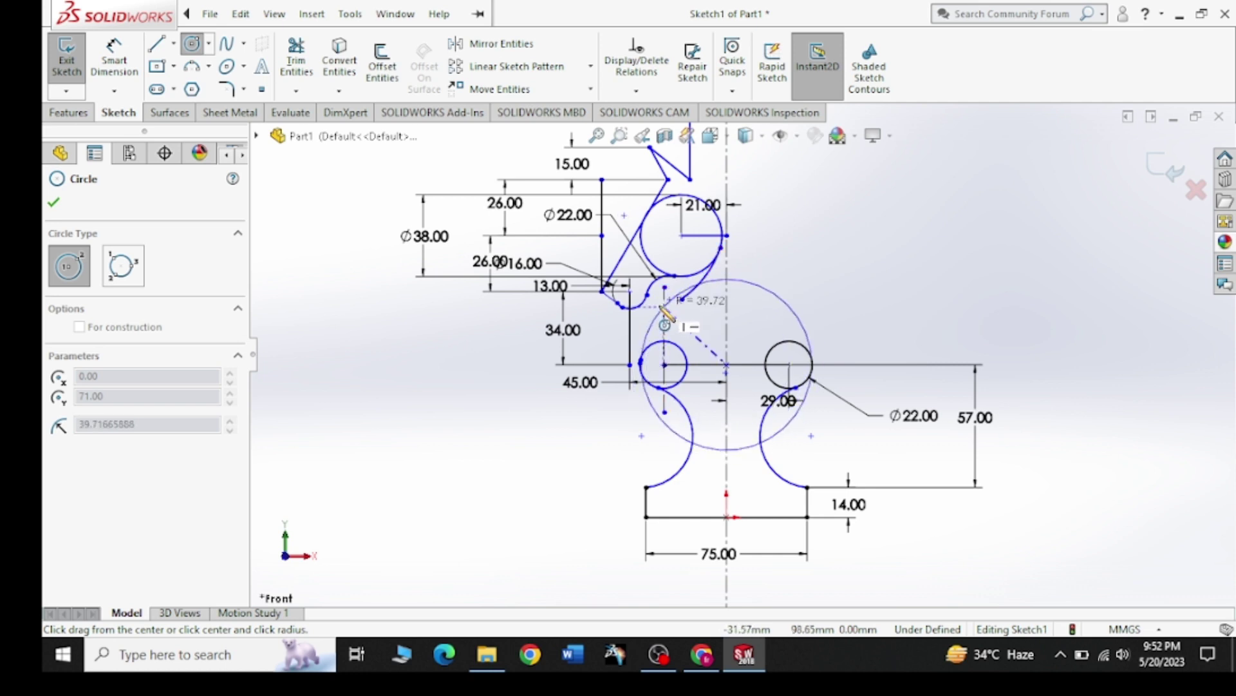
key("Escape")
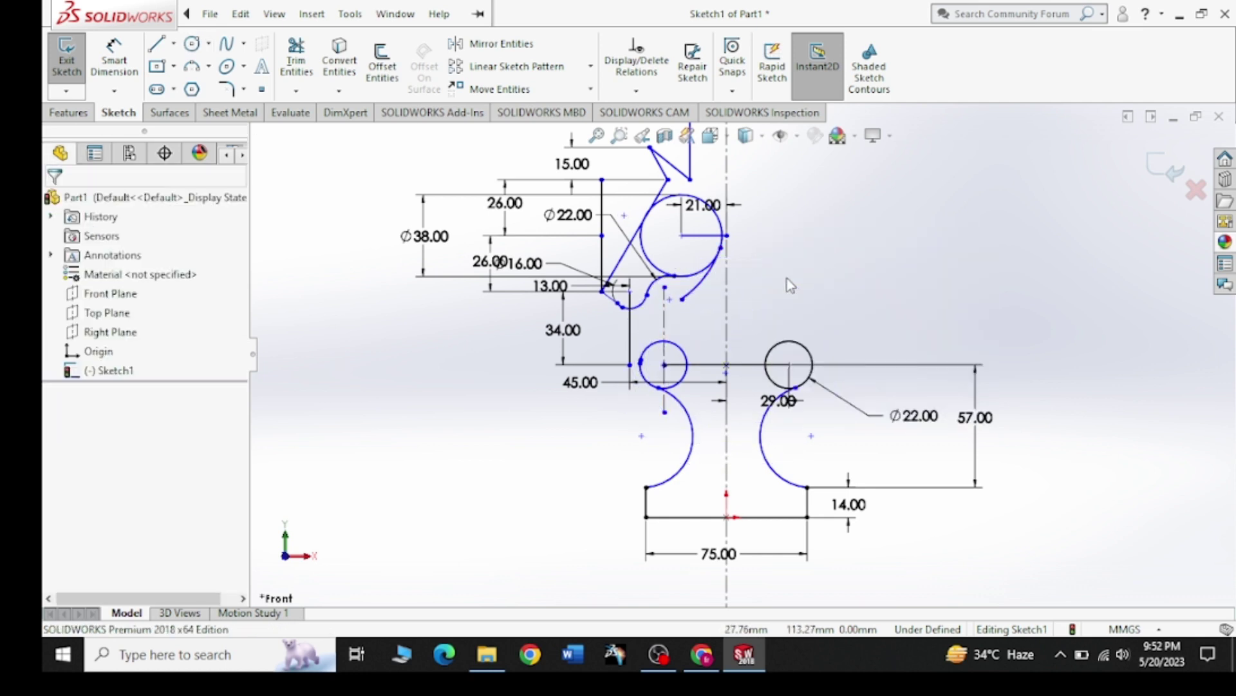
key("ctrl+z")
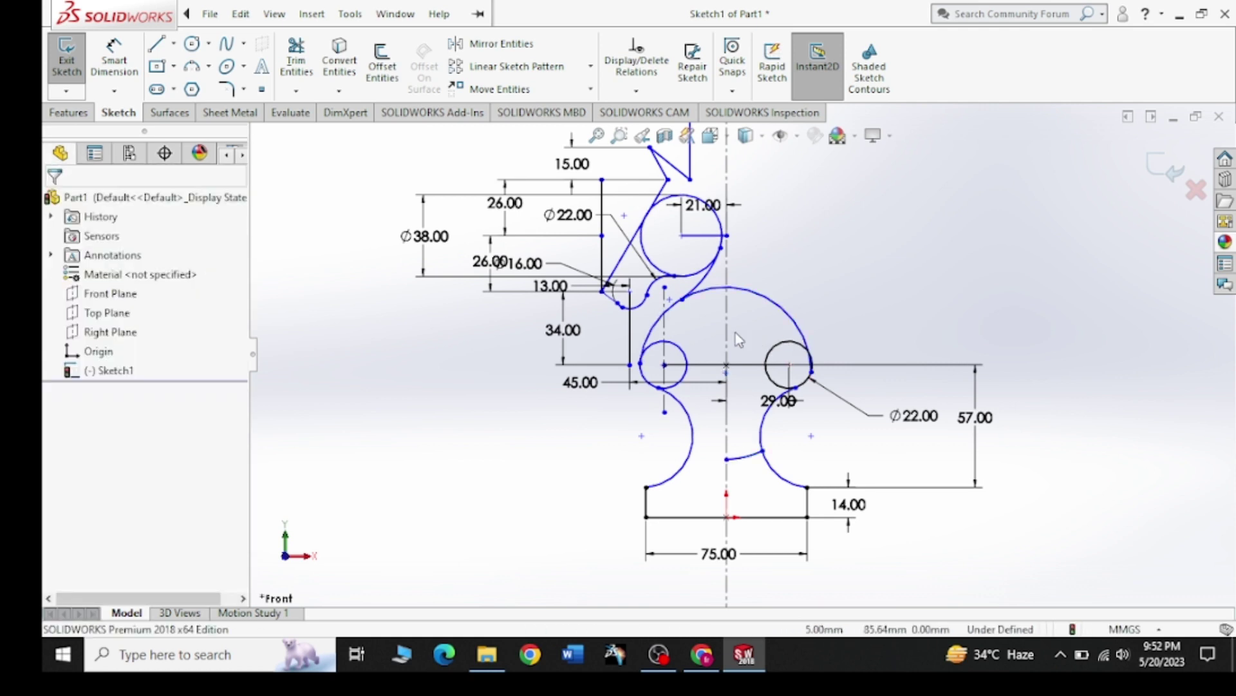
left_click(69, 113)
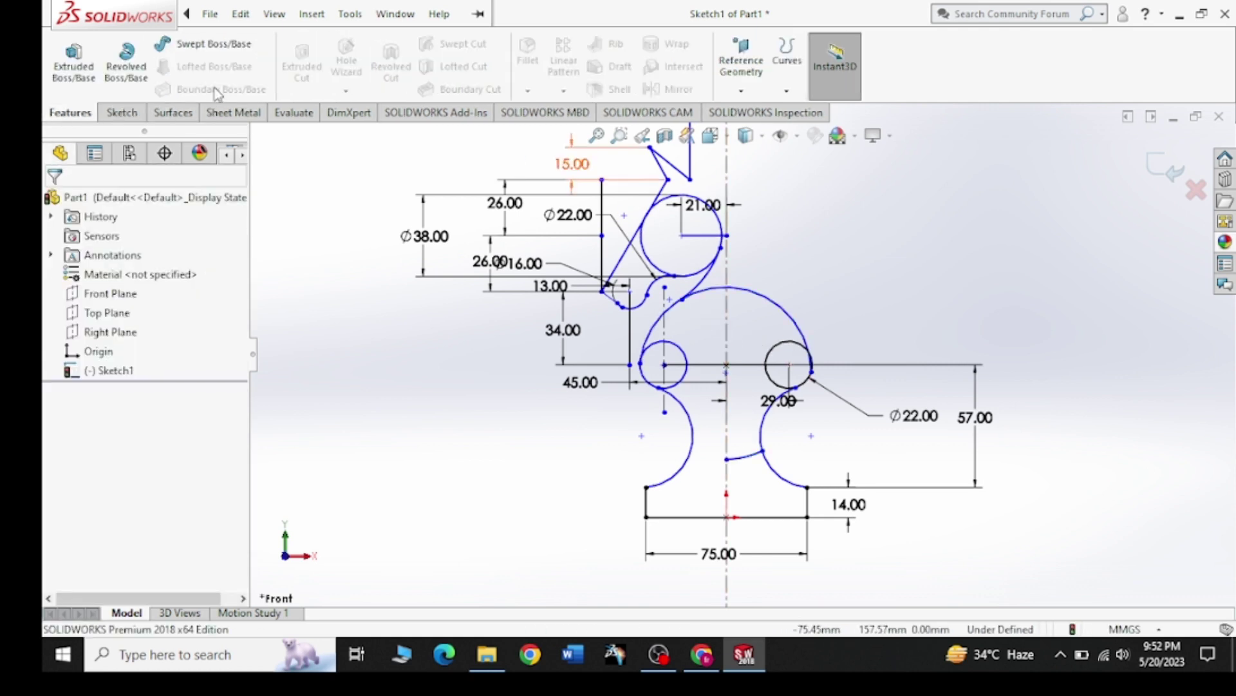
Step: Trim the left part of the large arc over the neck and delete the remainder
left_click(122, 112)
left_click(297, 61)
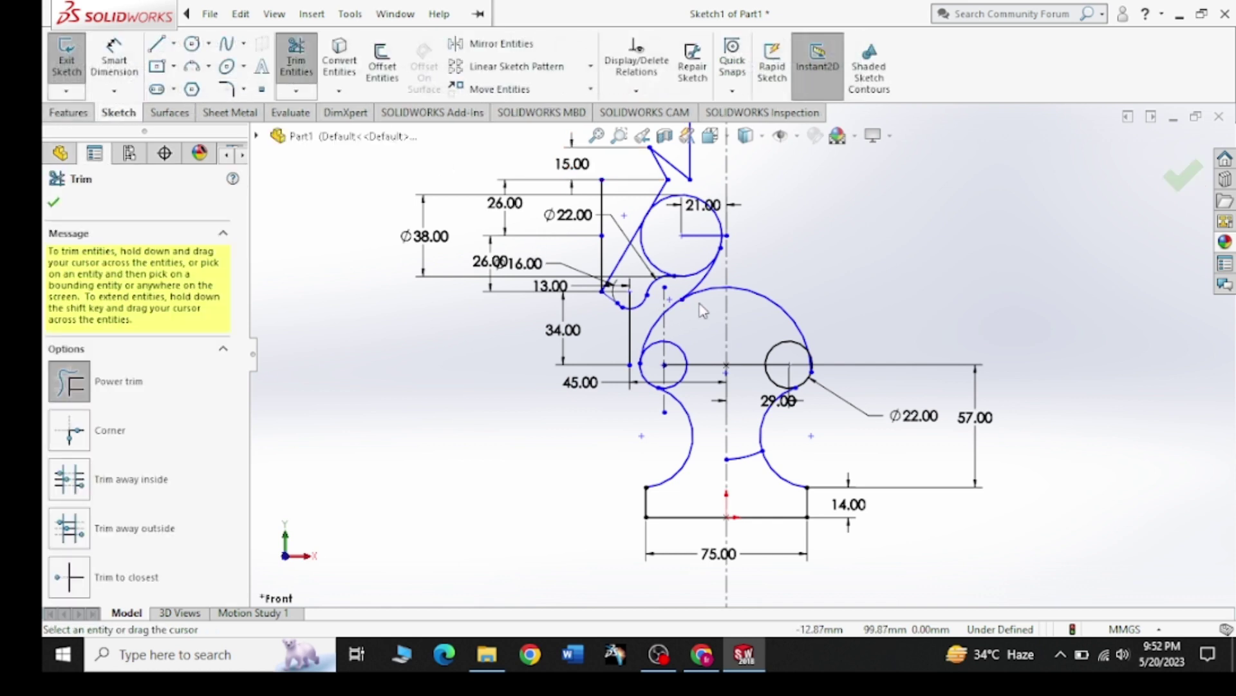
left_click_drag(702, 309, 716, 291)
key("Escape")
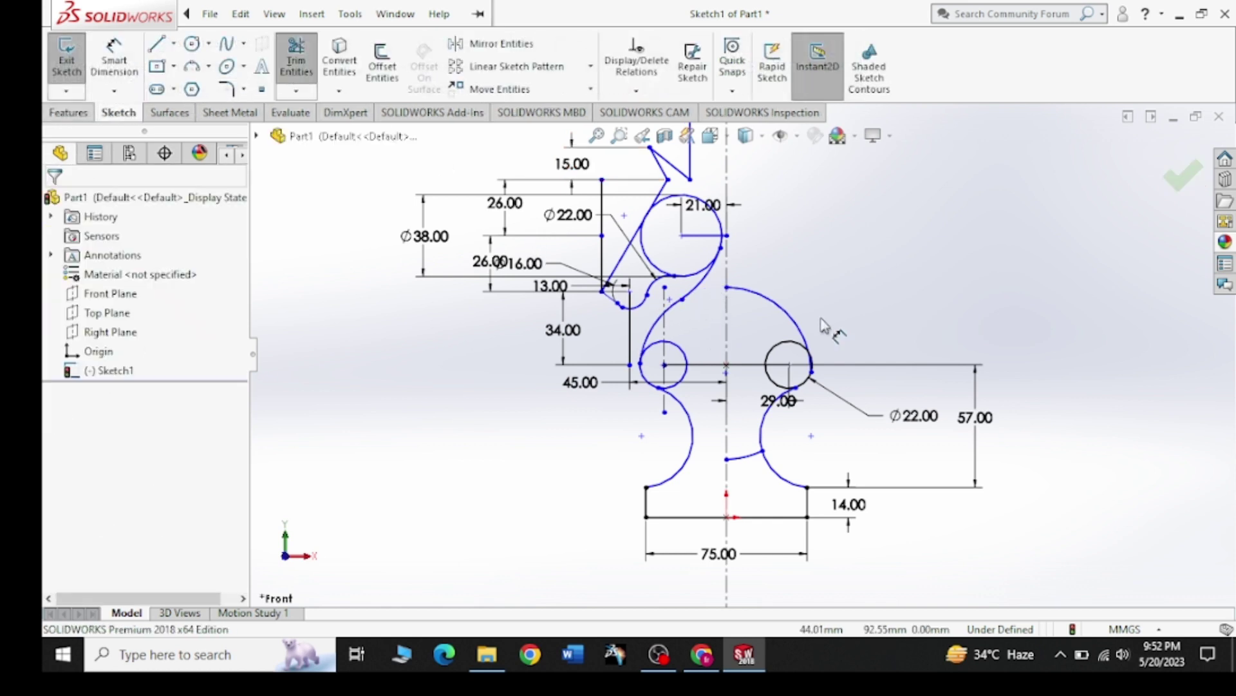
left_click(786, 313)
key("Delete")
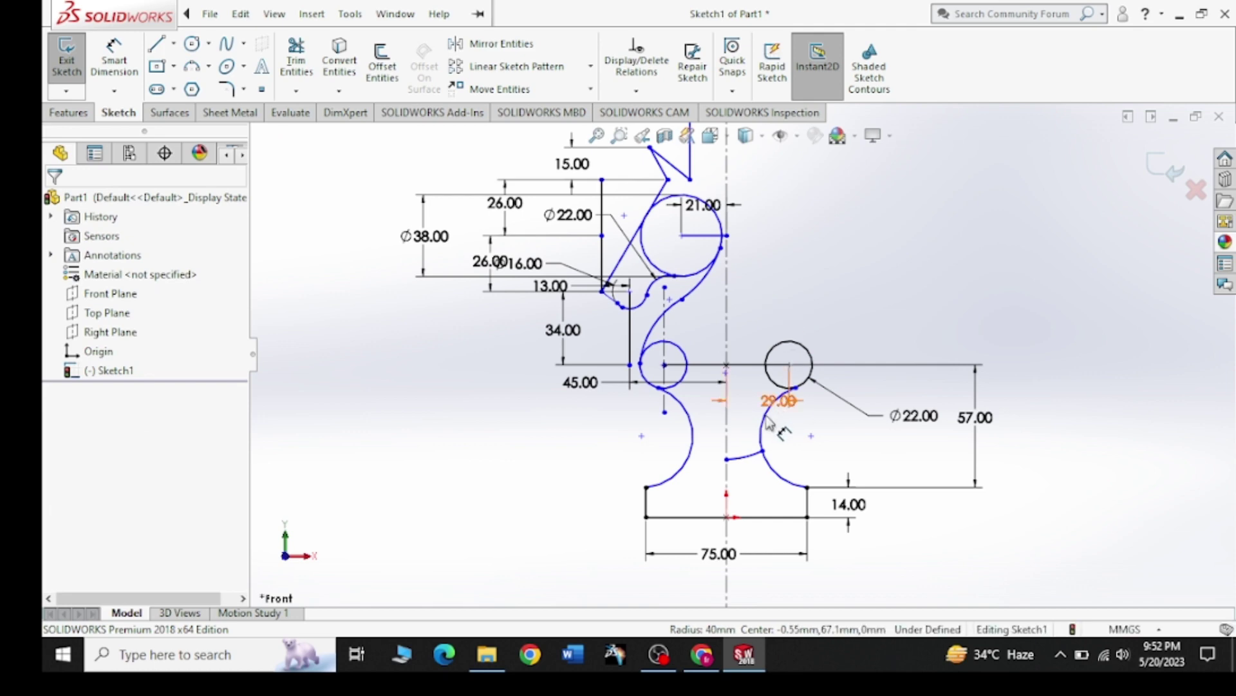
Step: Delete the short arc beside the right lower curve and zoom to review the sketch
left_click(744, 455)
key("Delete")
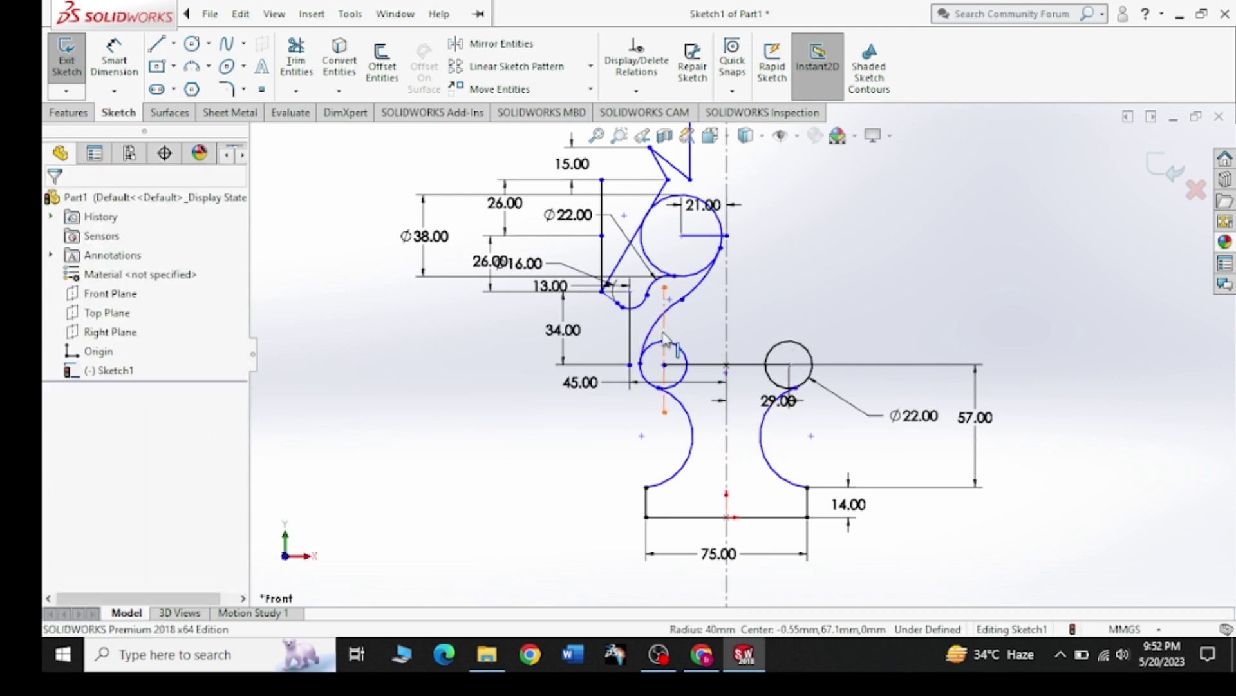
left_click(631, 325)
key("Escape")
scroll(644, 306, "down", 3)
scroll(644, 306, "up", 2)
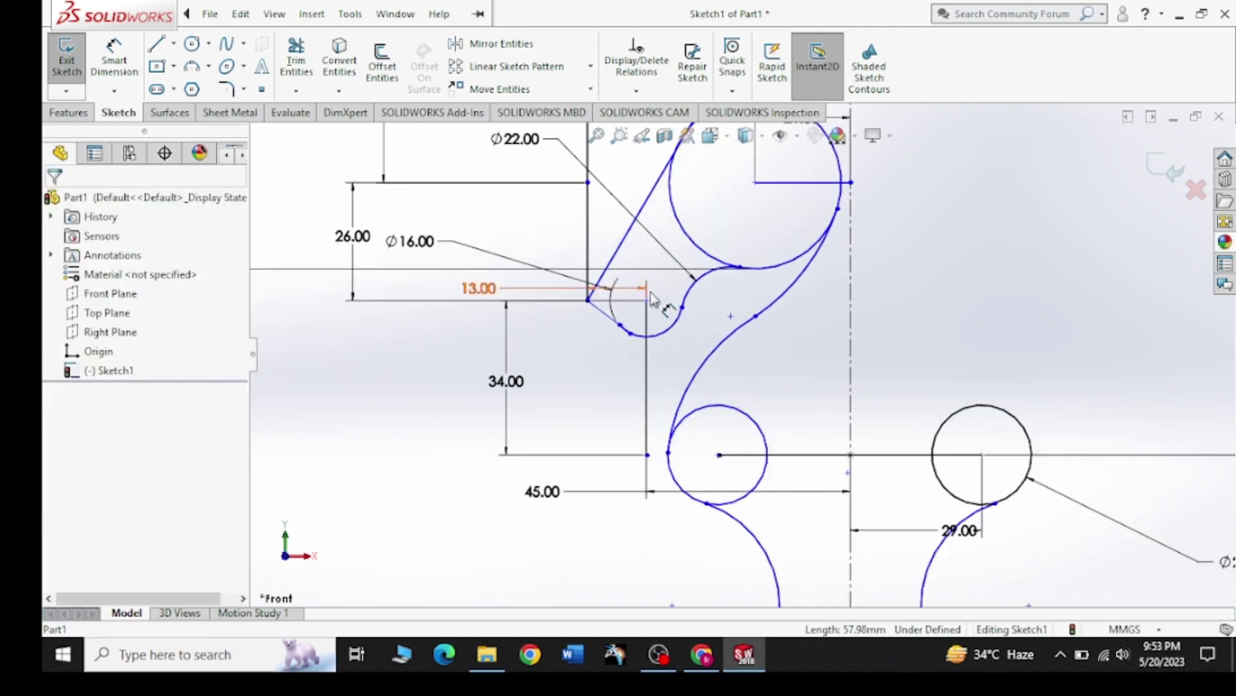
scroll(740, 303, "up", 3)
scroll(826, 295, "up", 2)
scroll(822, 300, "down", 1)
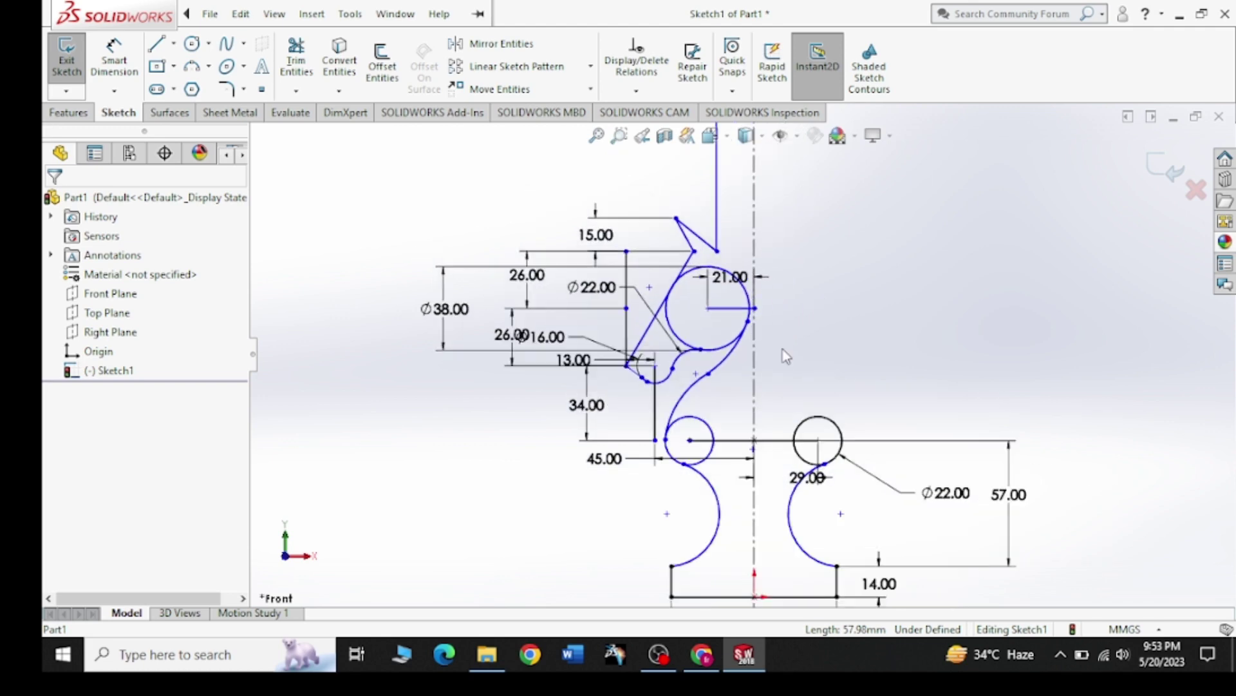
left_click(701, 656)
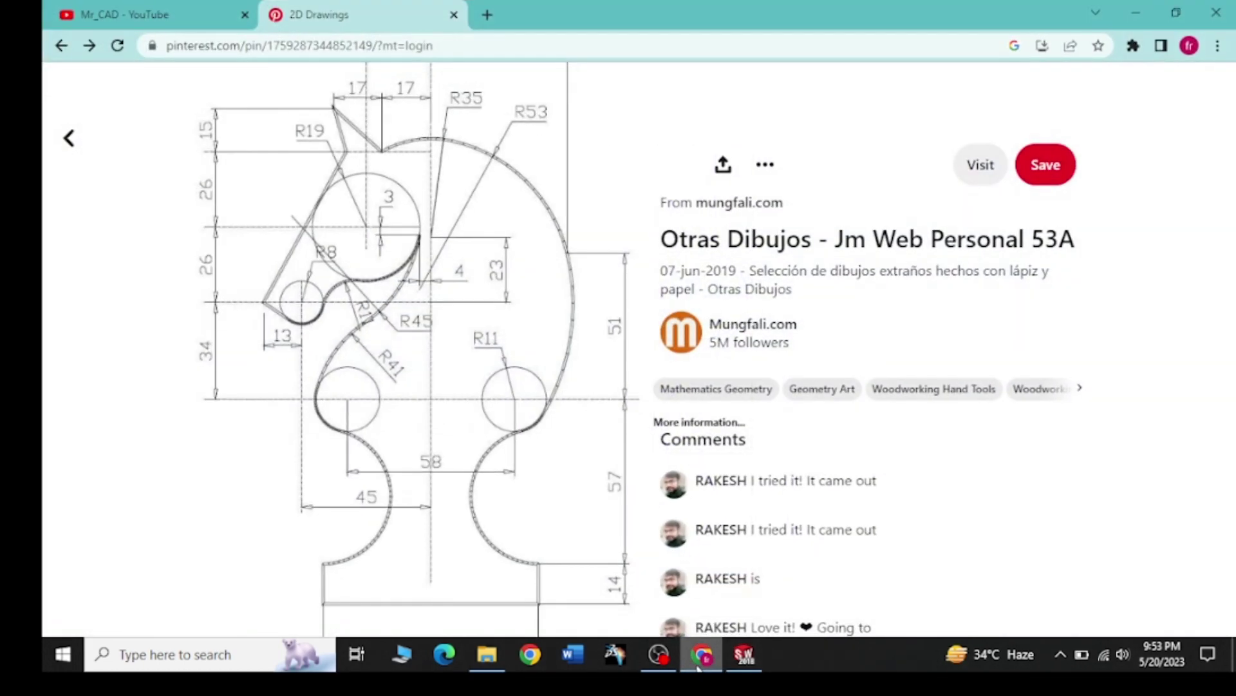
left_click(699, 668)
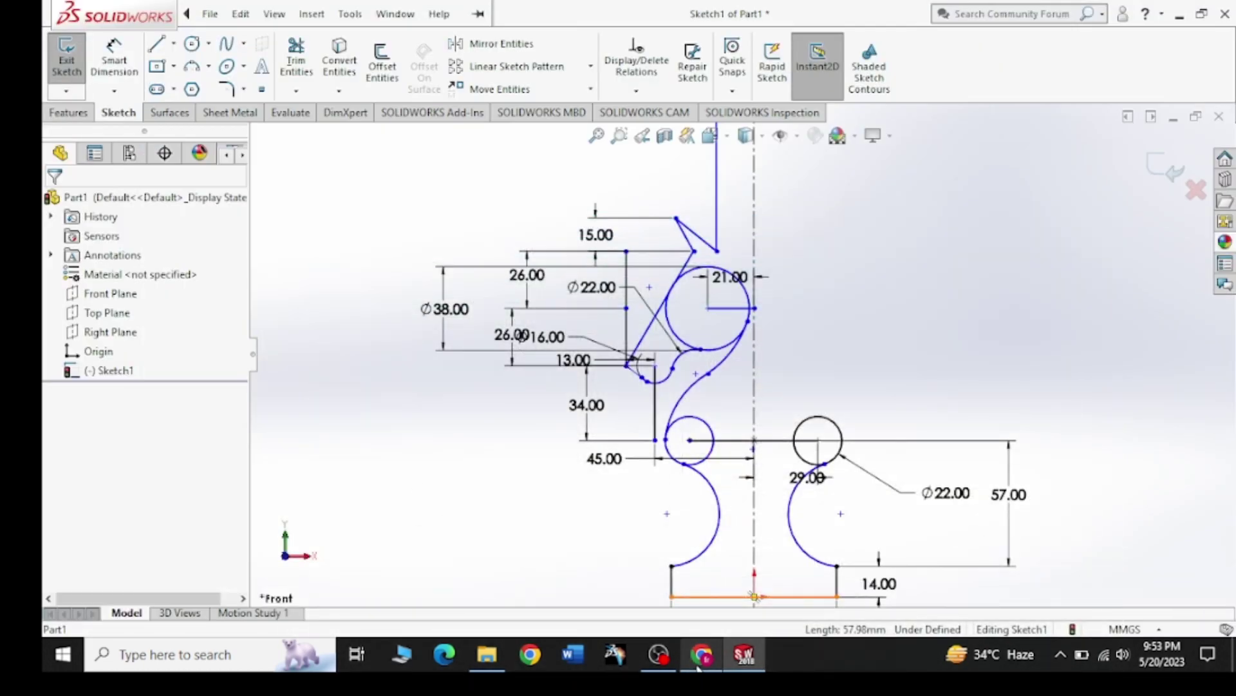
left_click(699, 668)
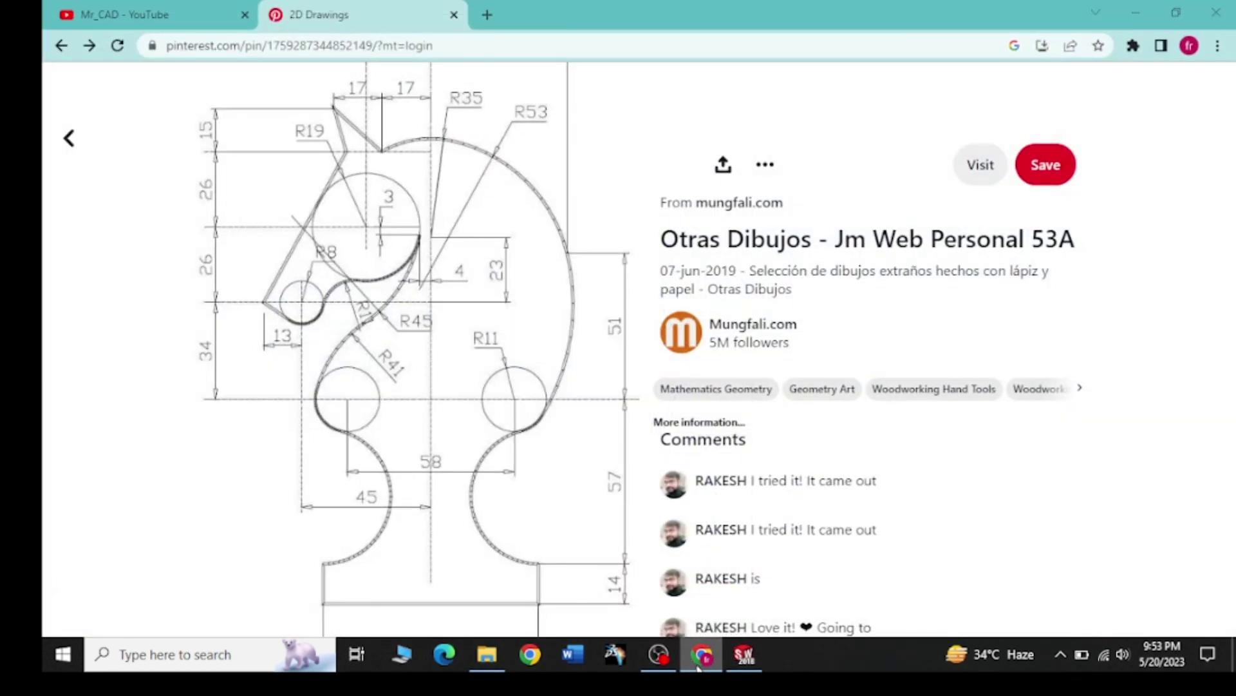
left_click(700, 669)
left_click(700, 668)
Step: Draw a circle of about R36 centred on the vertical centreline, then compare with the reference
left_click(699, 668)
left_click(210, 46)
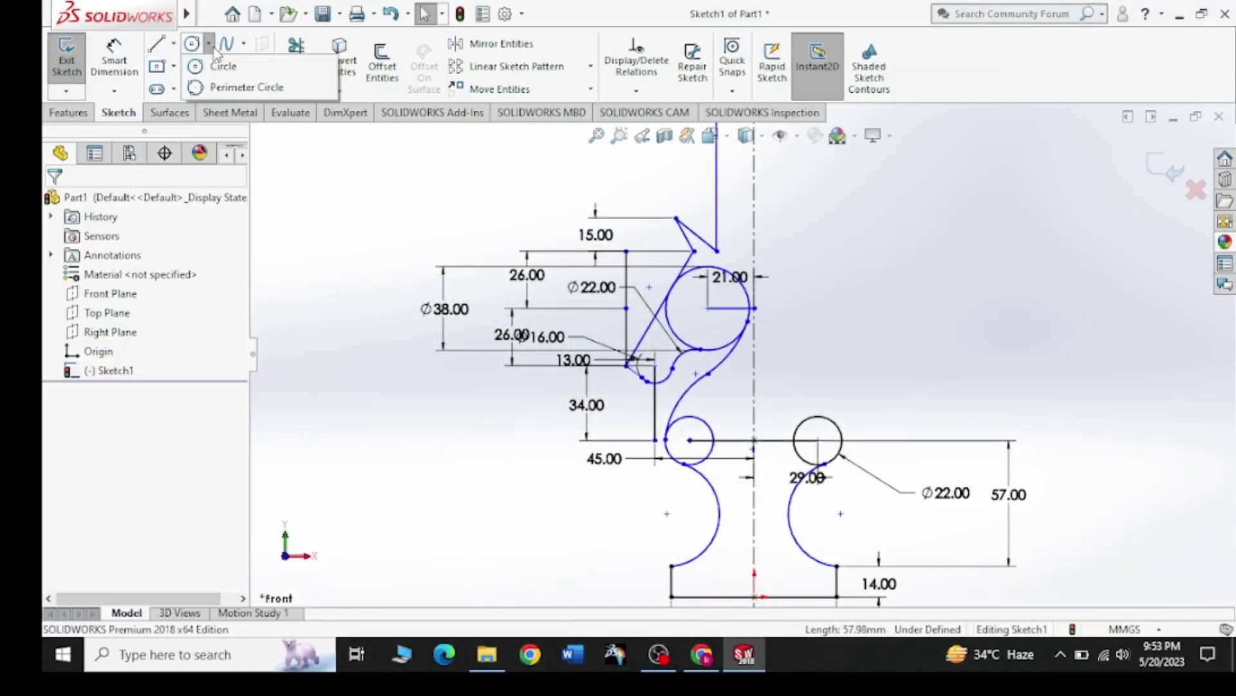
left_click(219, 66)
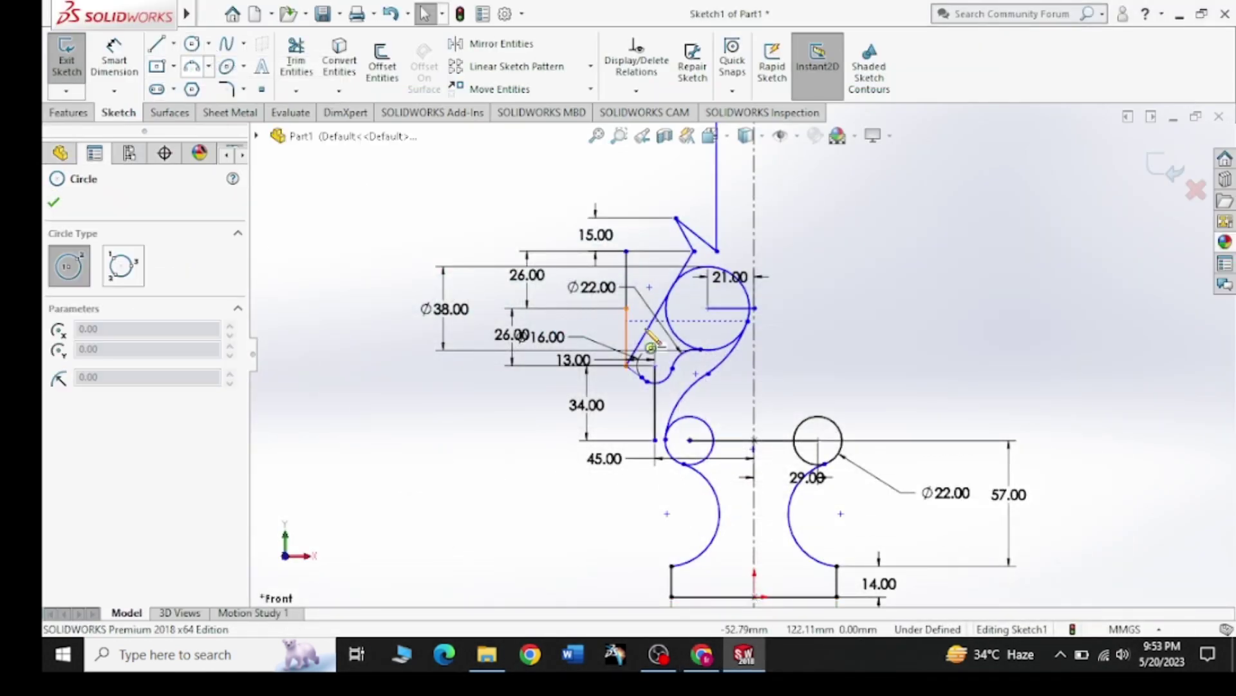
left_click(756, 321)
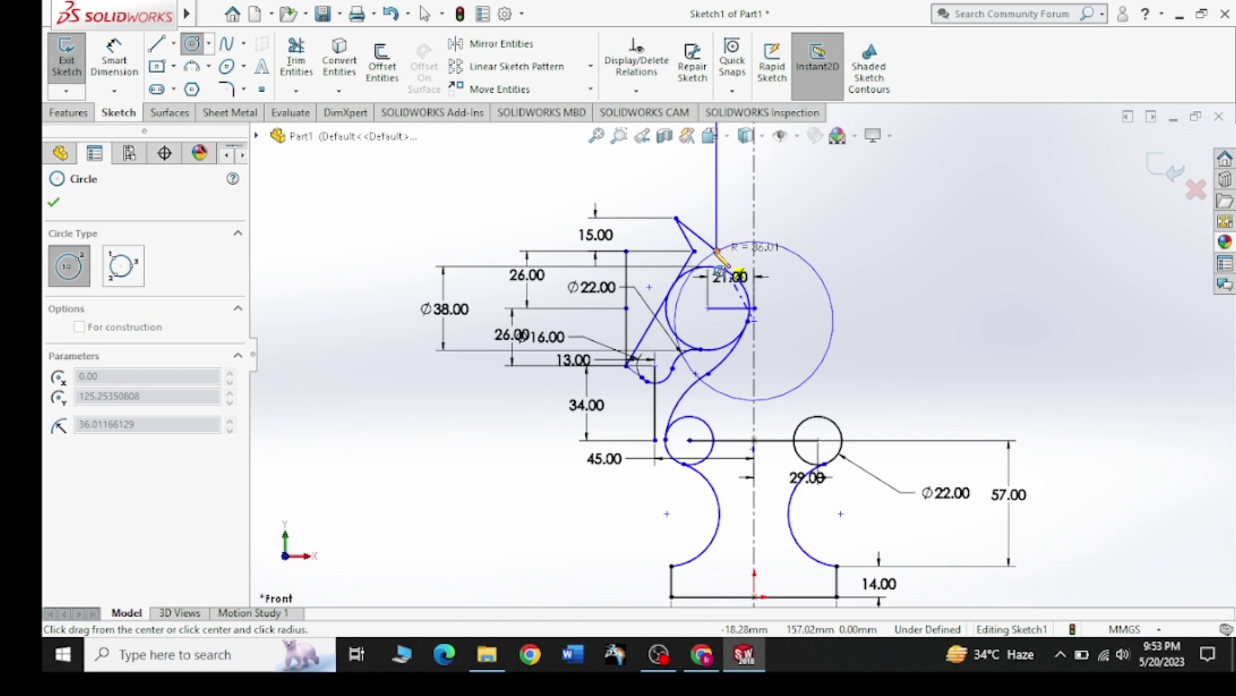
left_click(718, 252)
key("Escape")
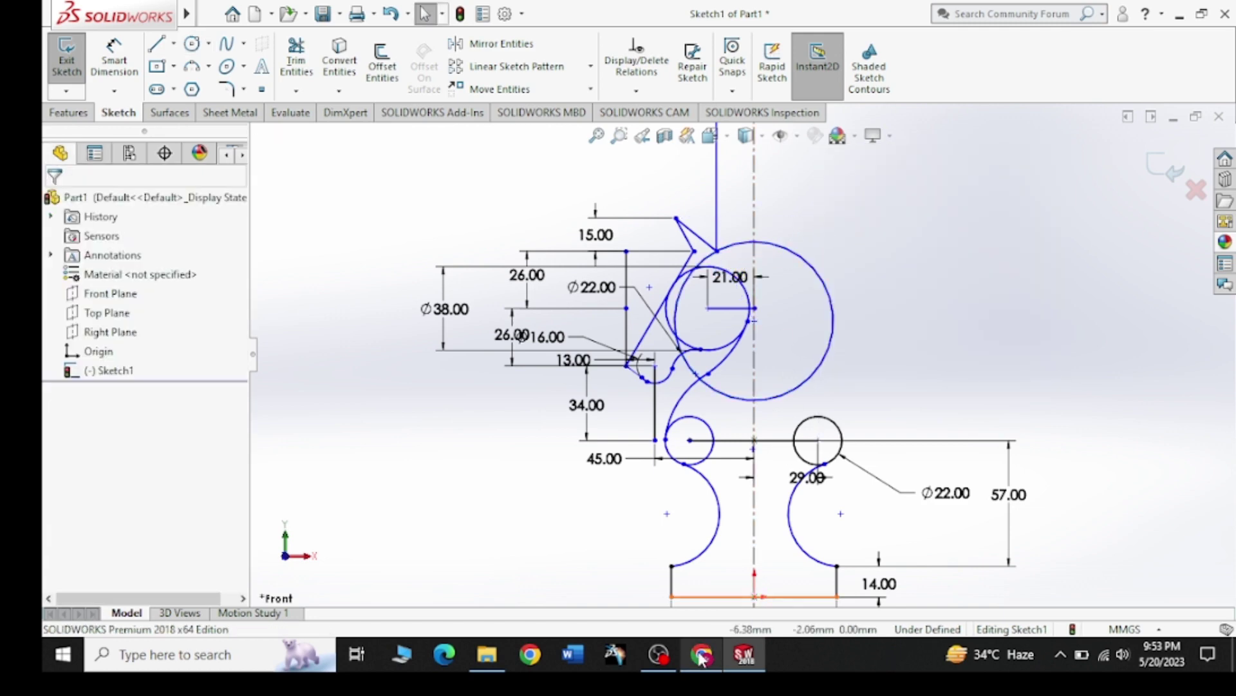
left_click(702, 655)
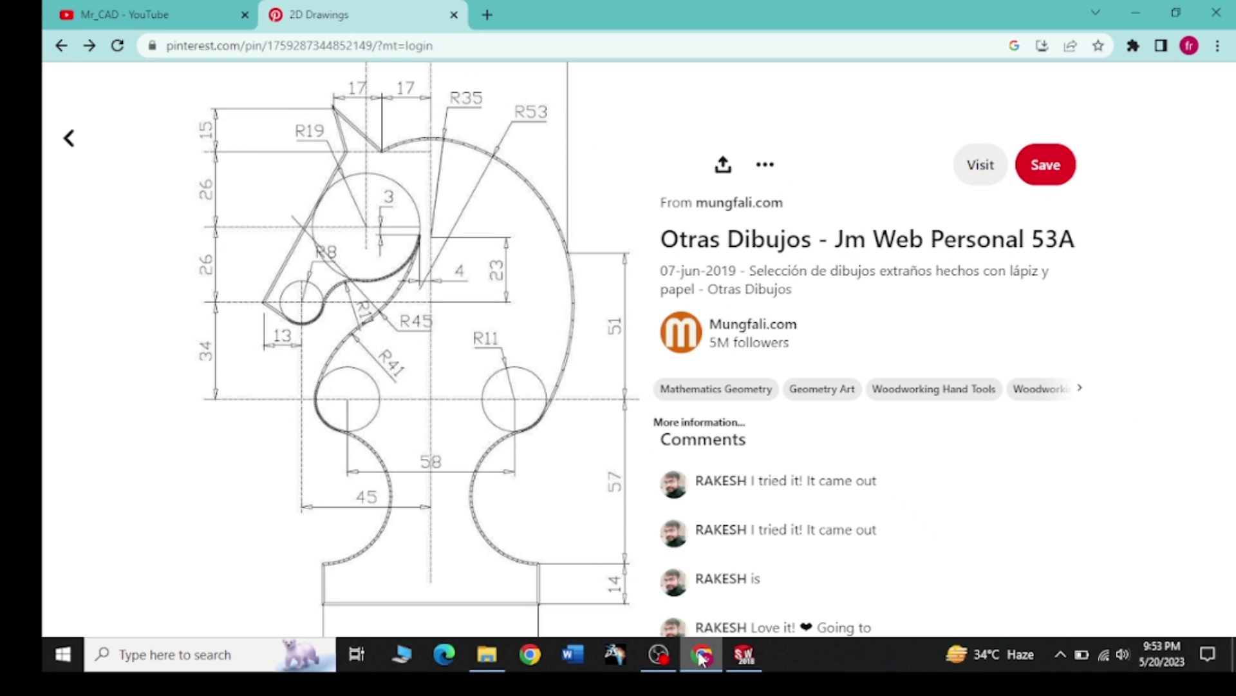
left_click(702, 655)
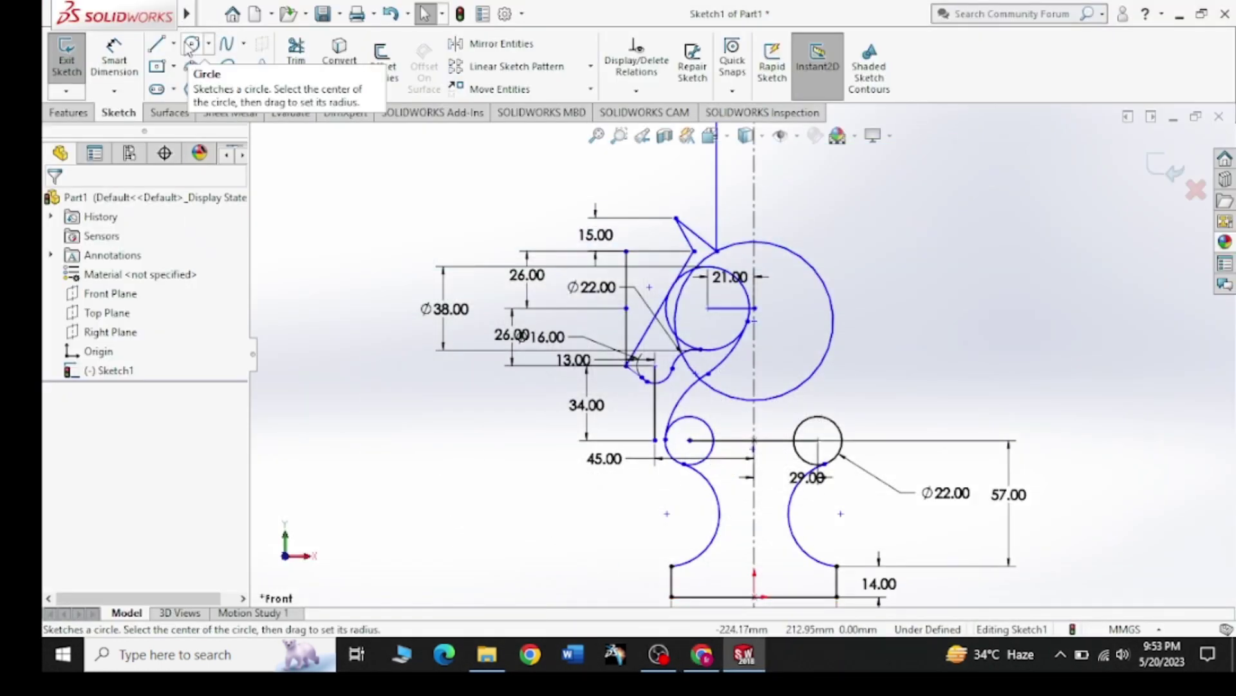
Step: Start a three-point arc near the circle bottom, then cancel it
left_click(191, 67)
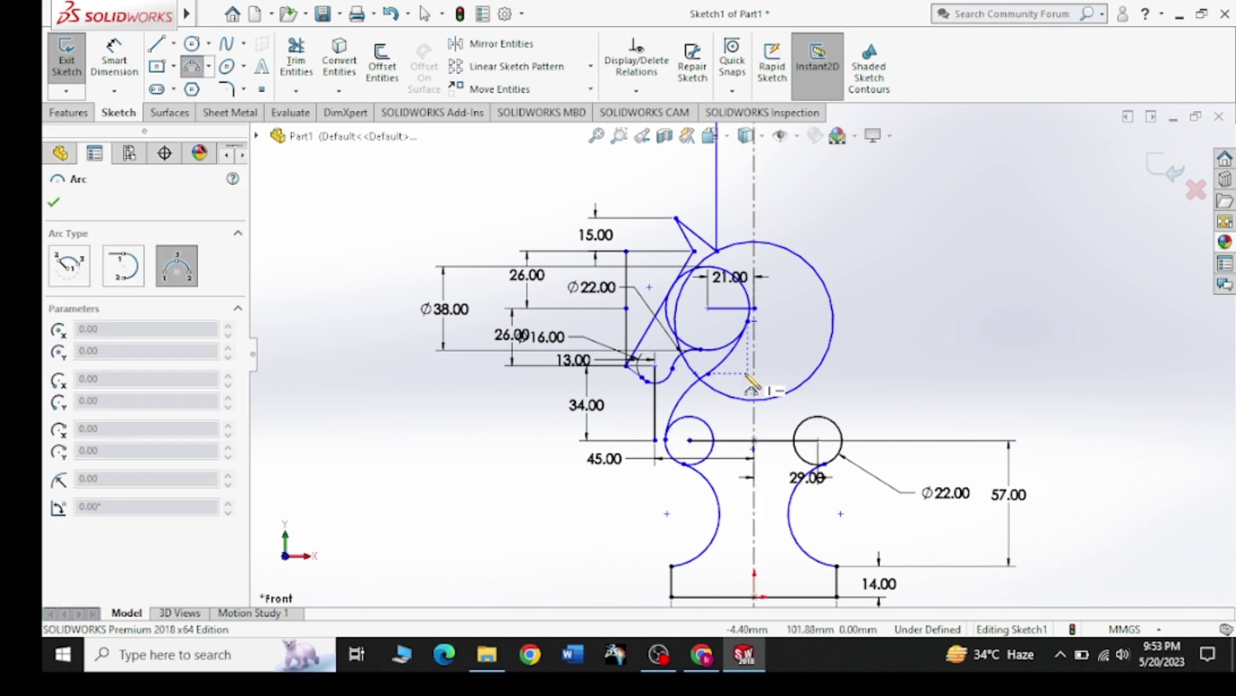
left_click(752, 386)
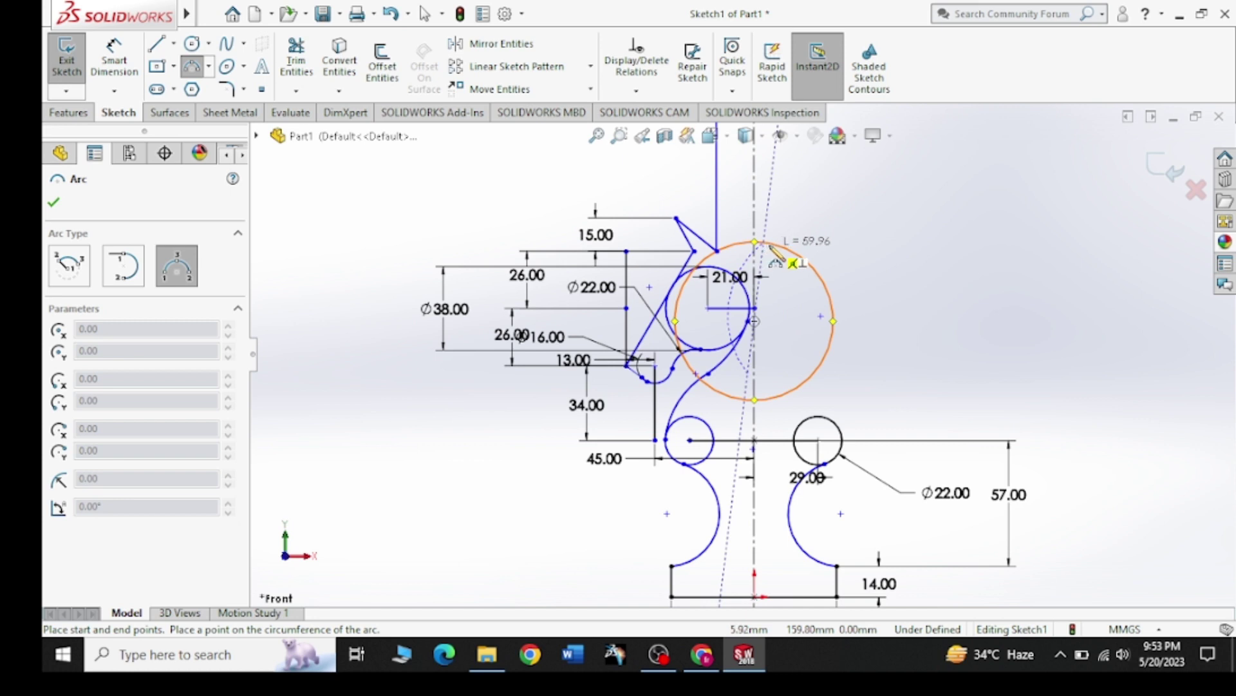
right_click(888, 262)
left_click(926, 273)
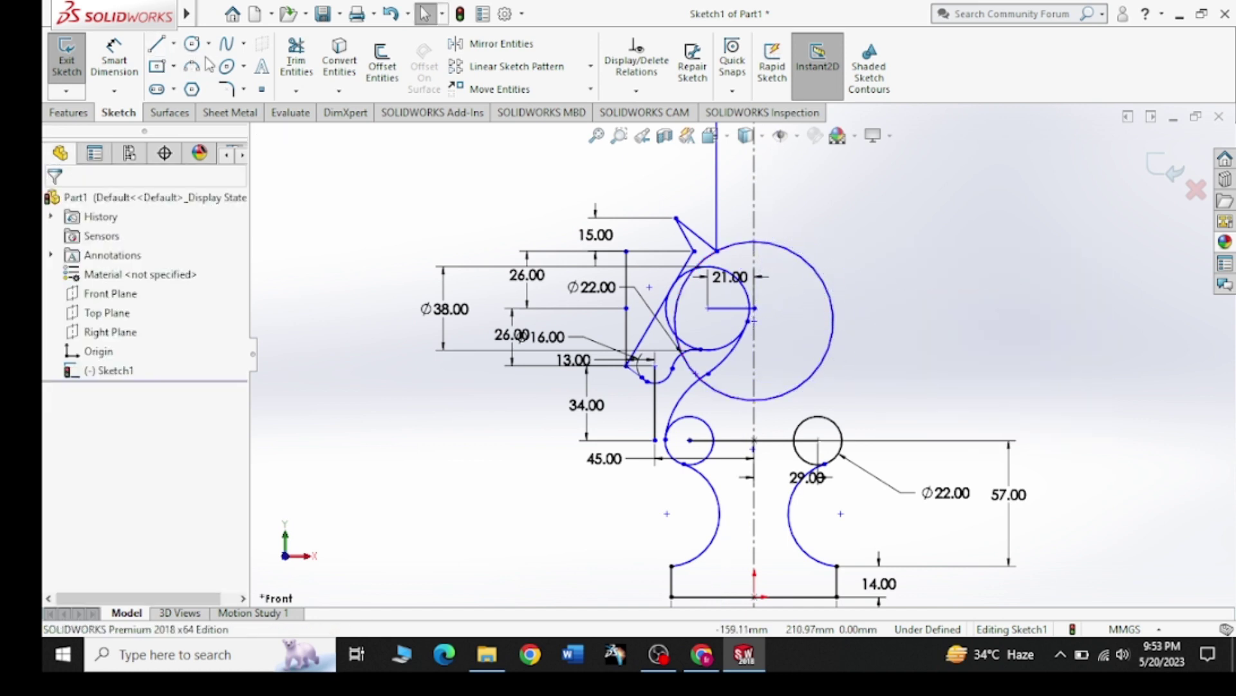
Step: Draw a centre-point arc from the head's top down the knight's back
left_click(207, 65)
left_click(232, 107)
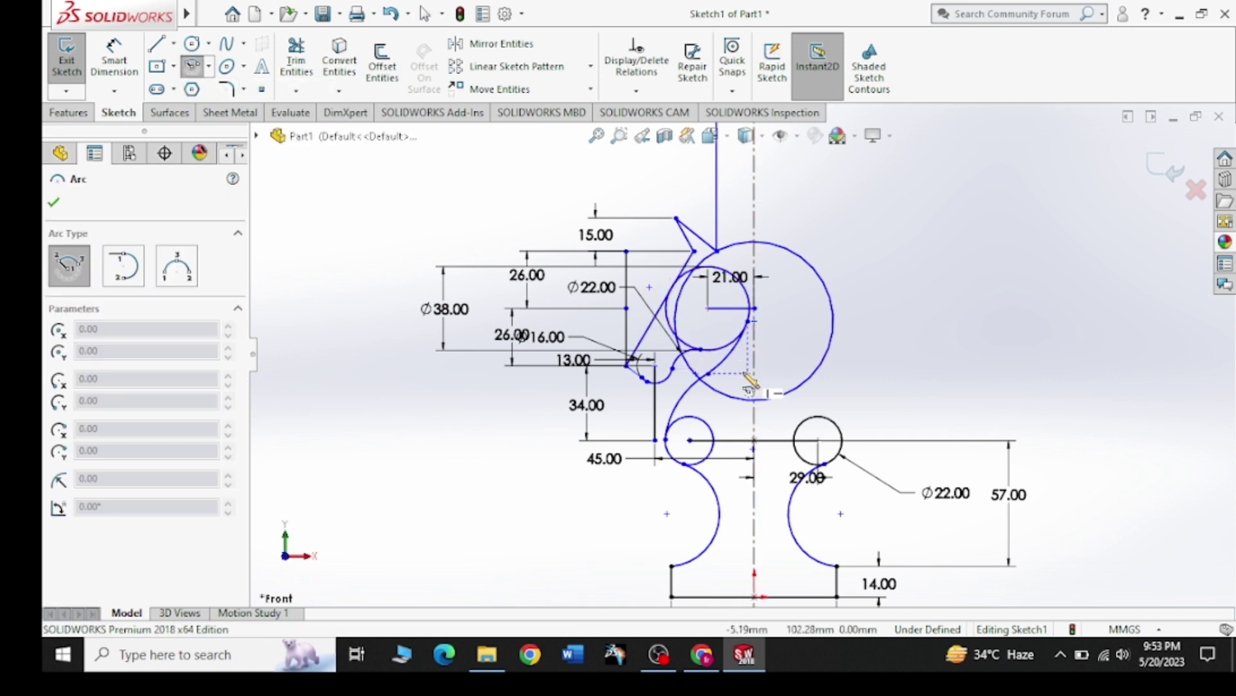
left_click(752, 382)
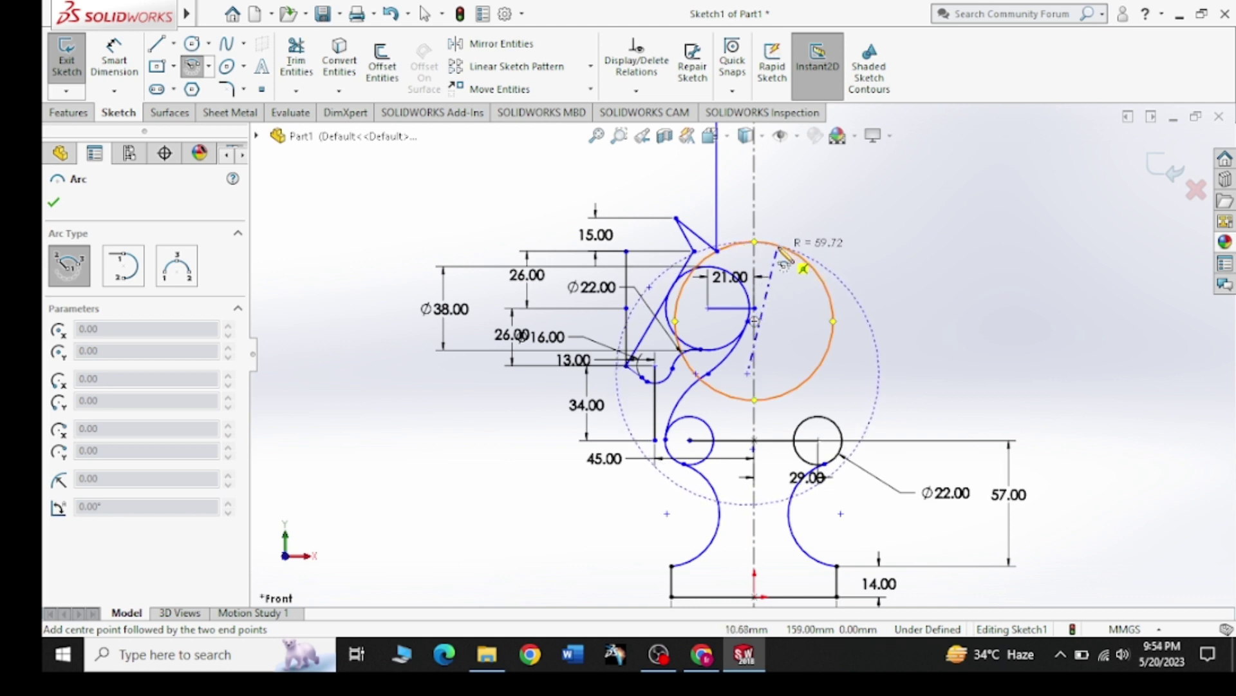
left_click(776, 252)
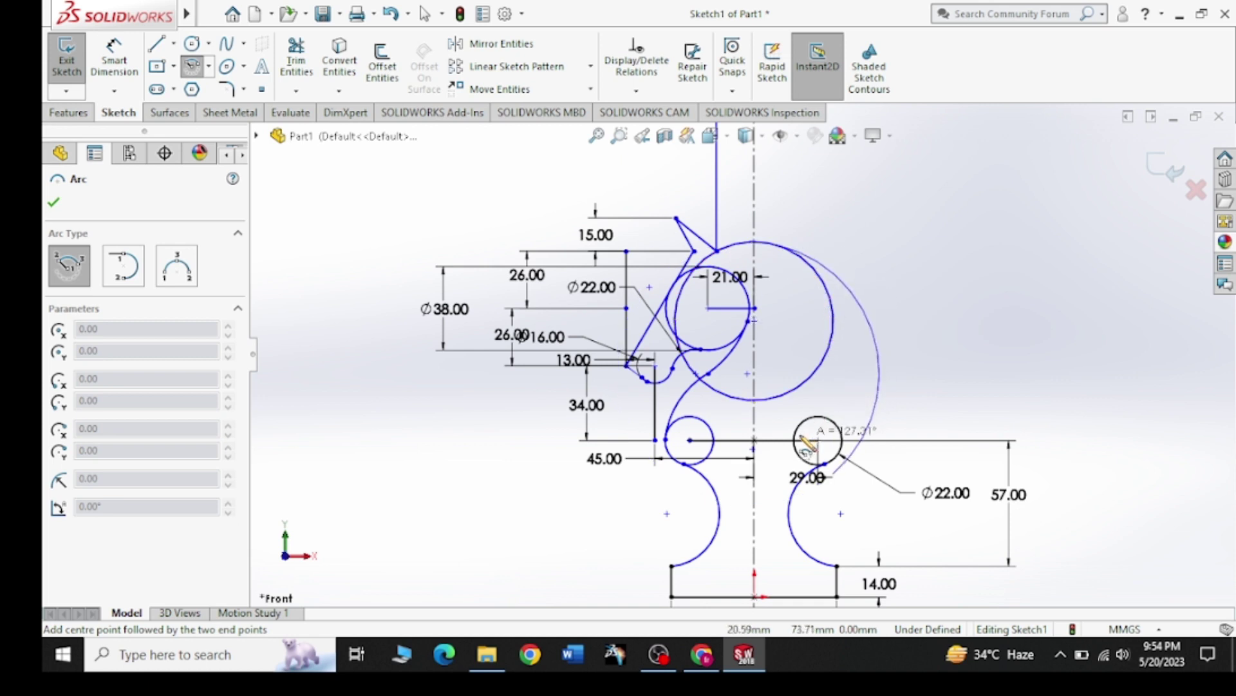
left_click(832, 472)
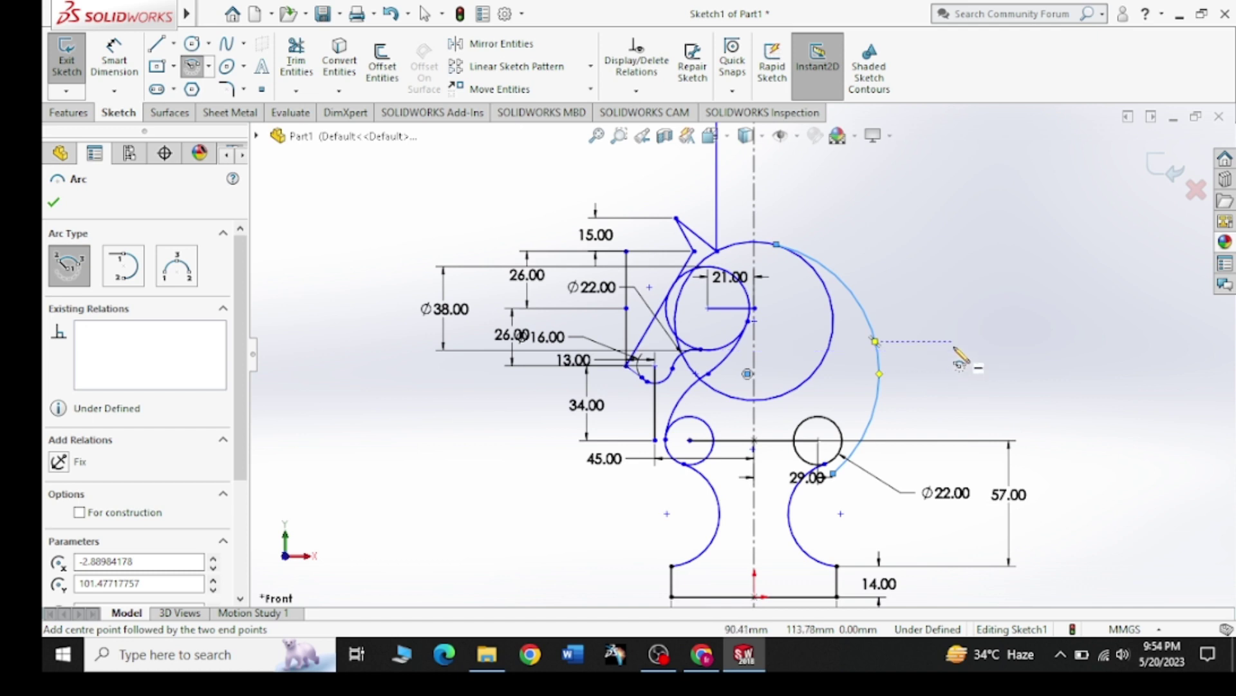
key("Escape")
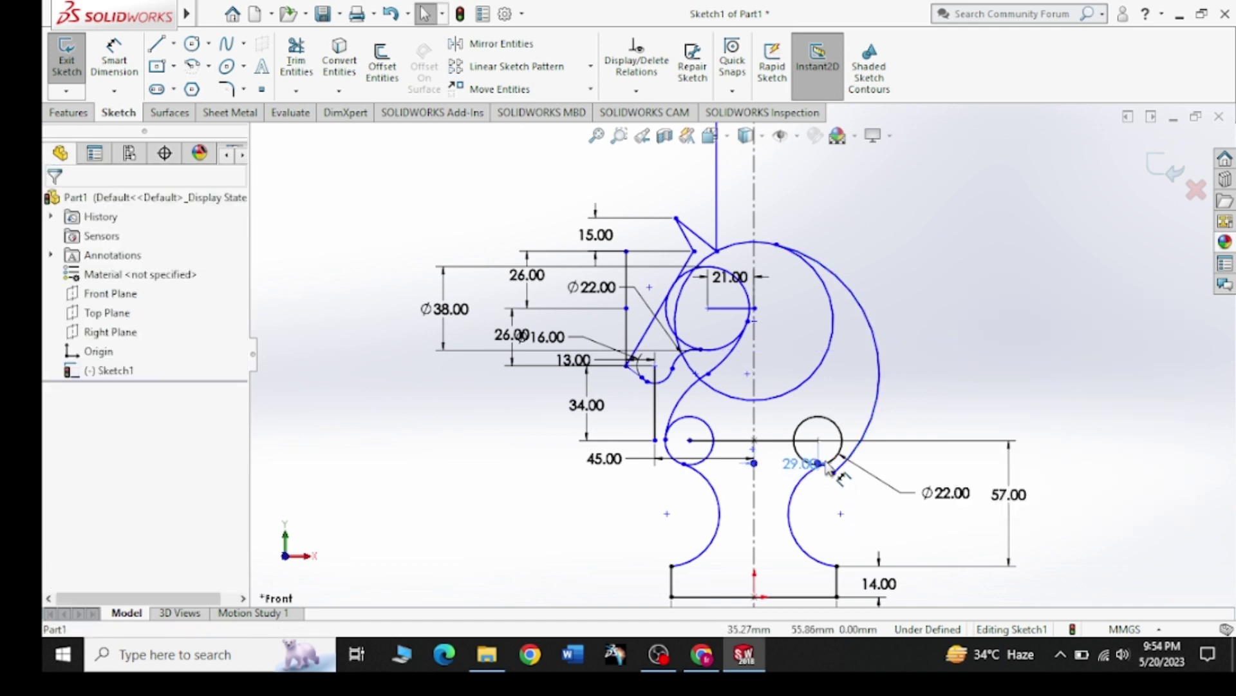
Step: Move the 29.00 dimension aside and drag the arc's lower end onto the right Ø22 circle
left_click_drag(776, 484, 623, 491)
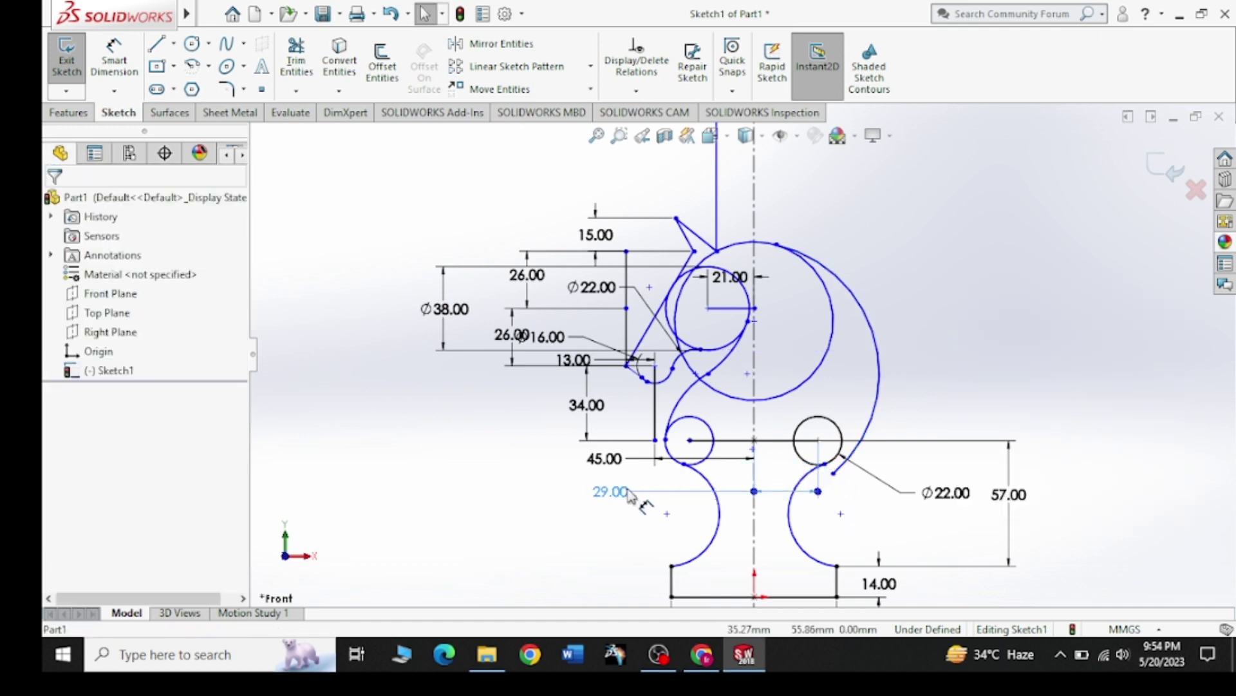
left_click(834, 473)
left_click_drag(832, 462, 836, 458)
Step: Finish attaching the back arc's lower end and slide its top end along the head
left_click(957, 288)
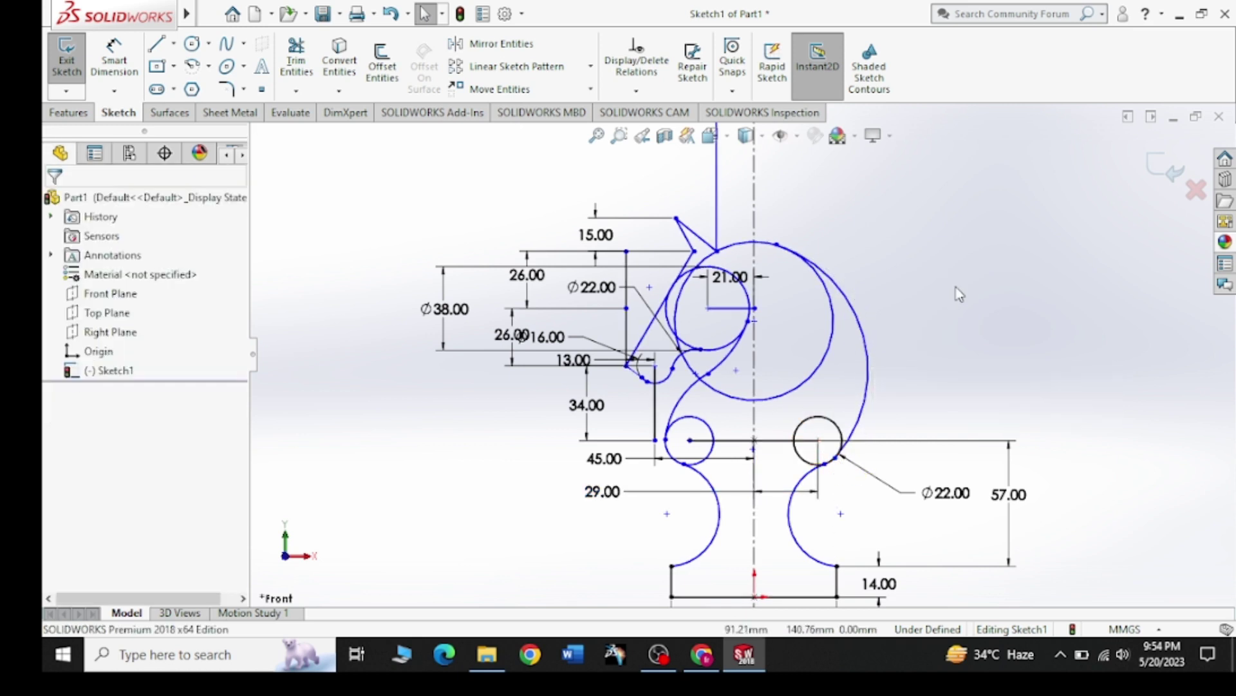
left_click(776, 245)
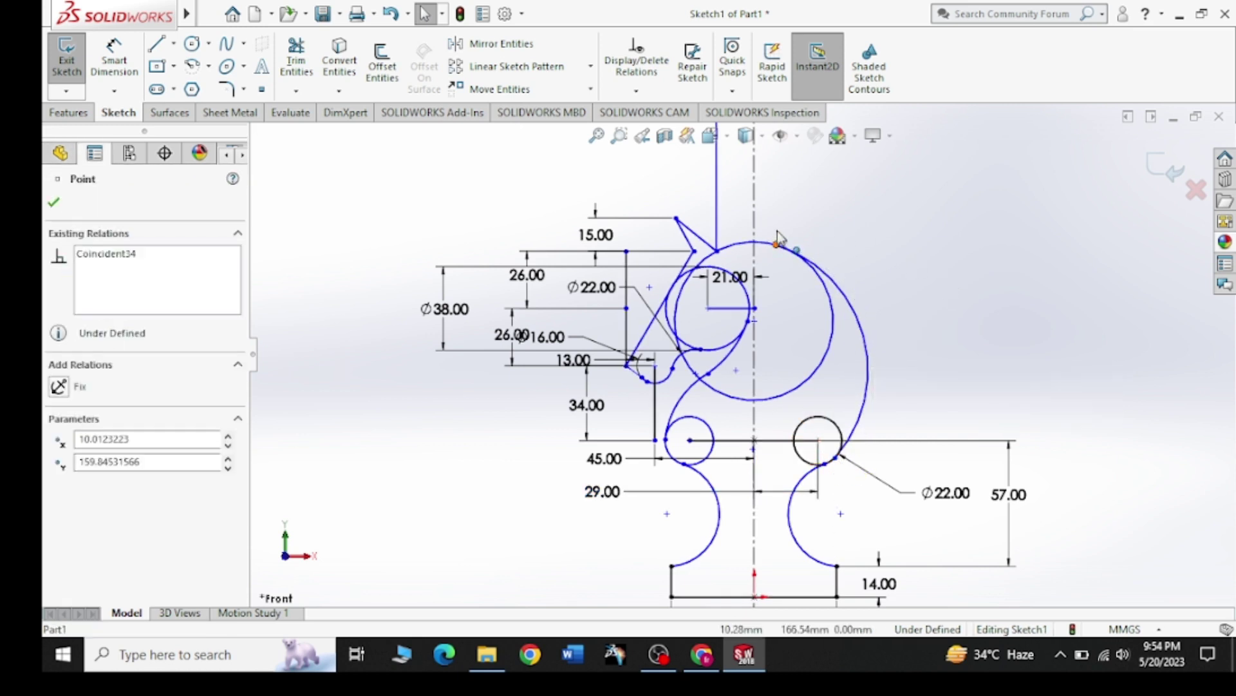
left_click_drag(778, 239, 774, 232)
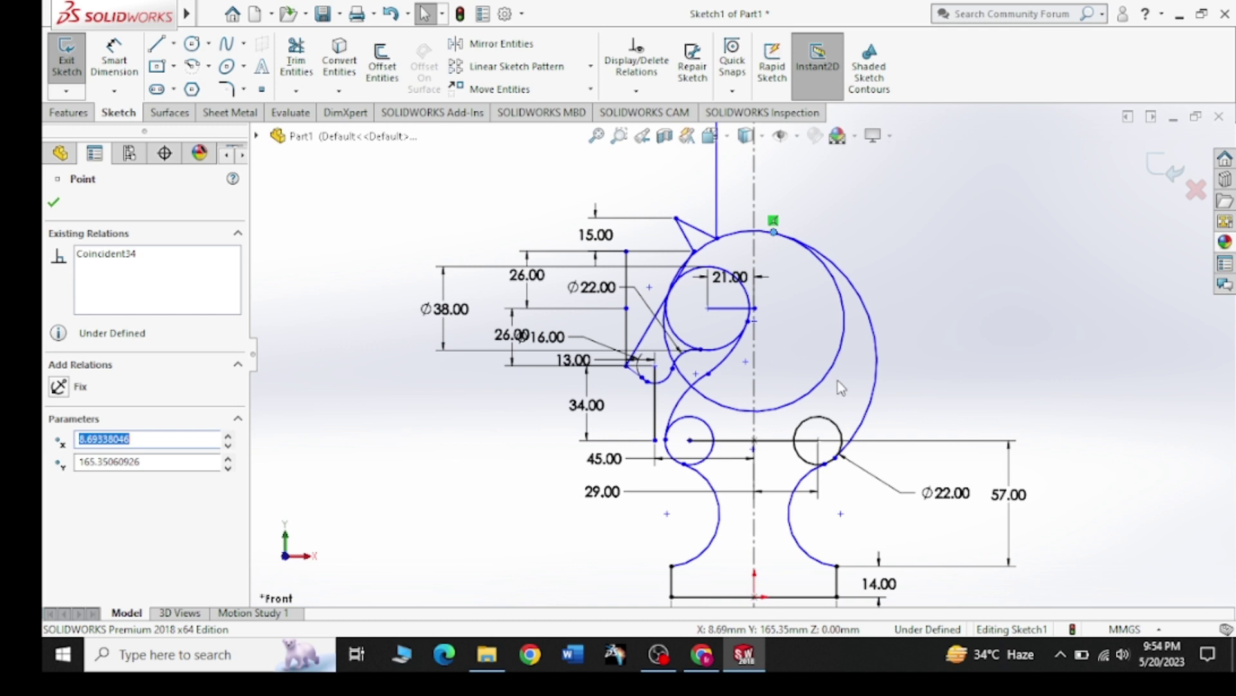
Step: Trim the head circle's top-left and right pieces and delete the leftover inner arc
left_click(296, 61)
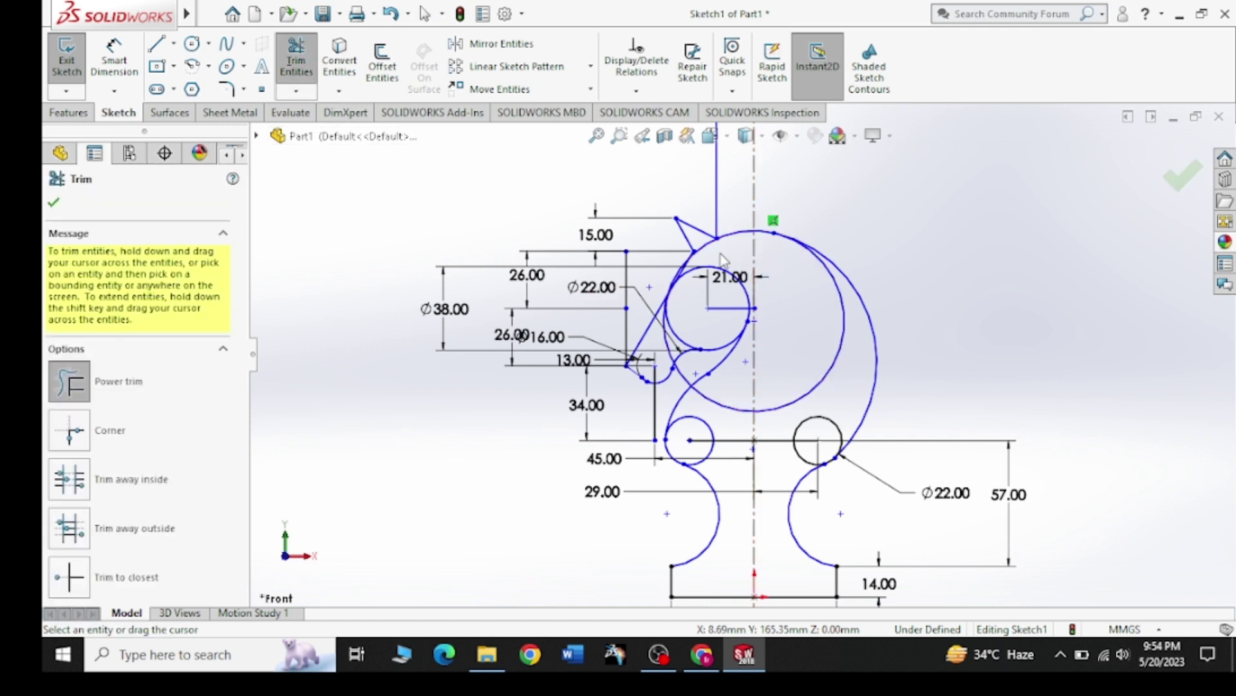
left_click_drag(714, 260, 762, 275)
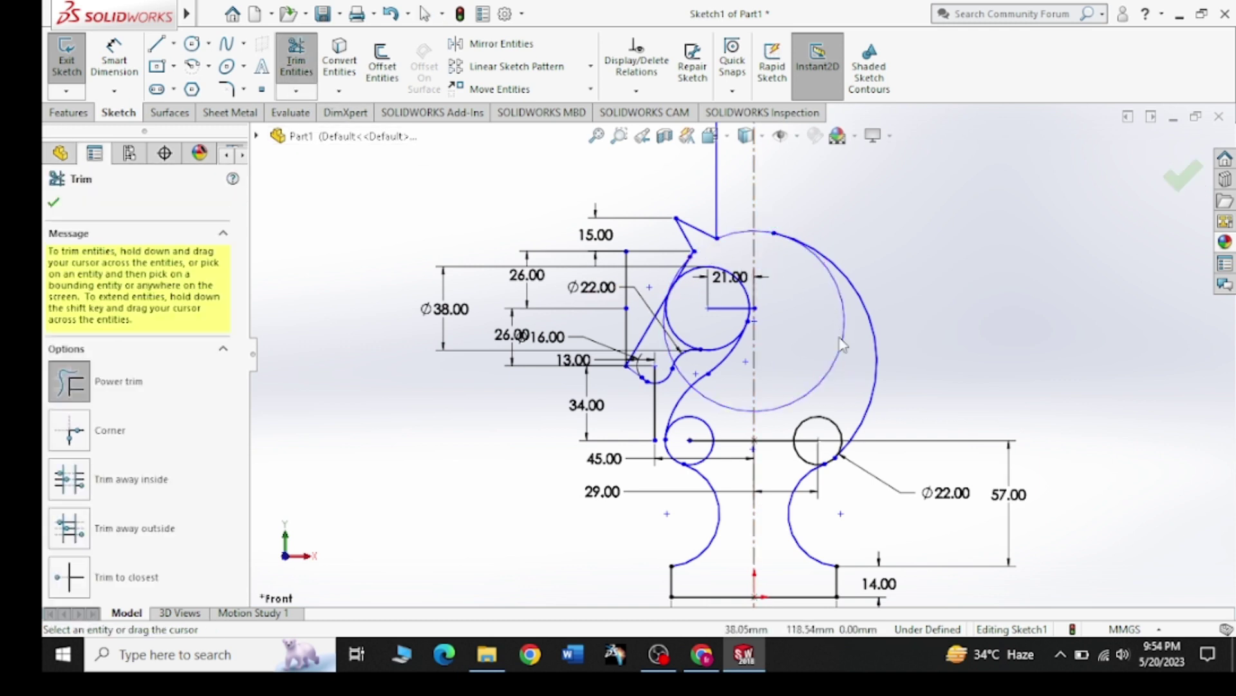
left_click_drag(831, 354, 801, 375)
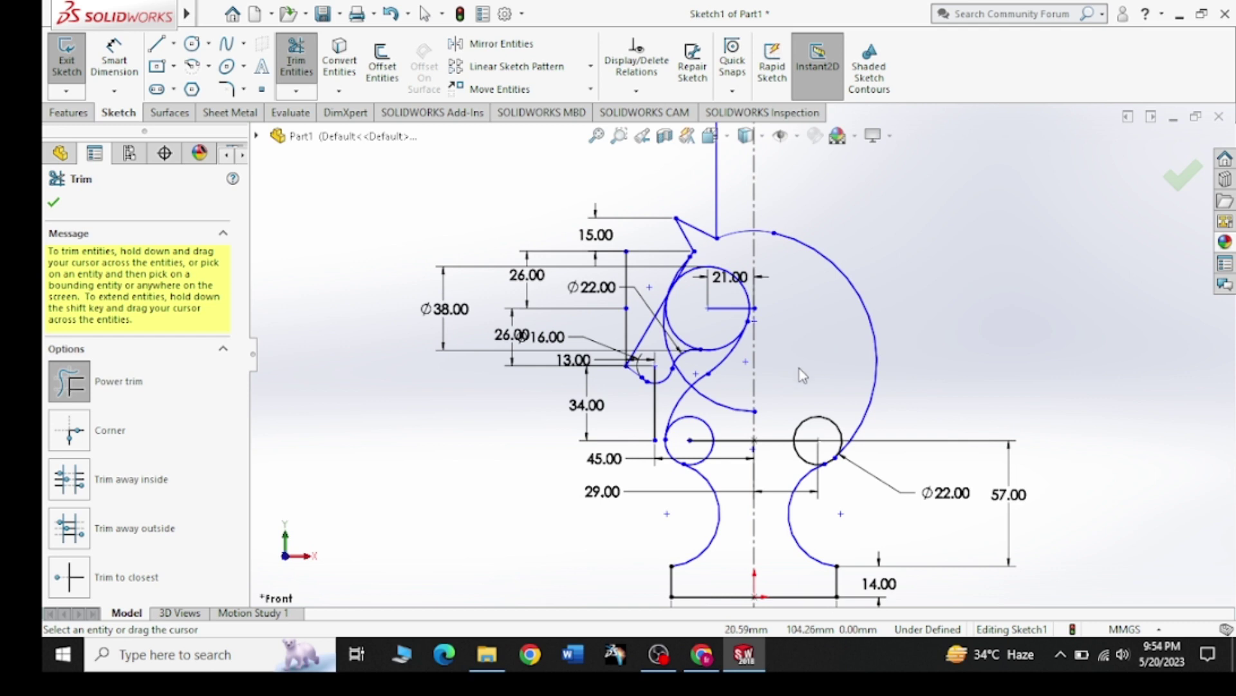
key("Escape")
left_click(733, 404)
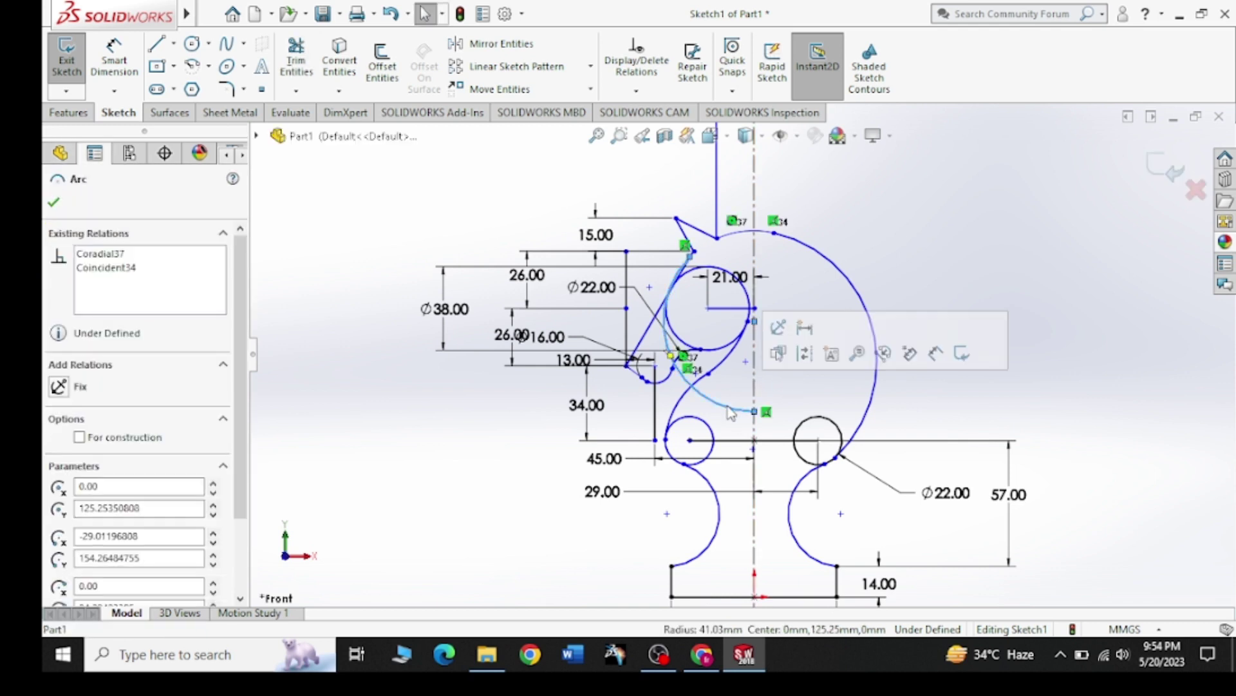
key("Delete")
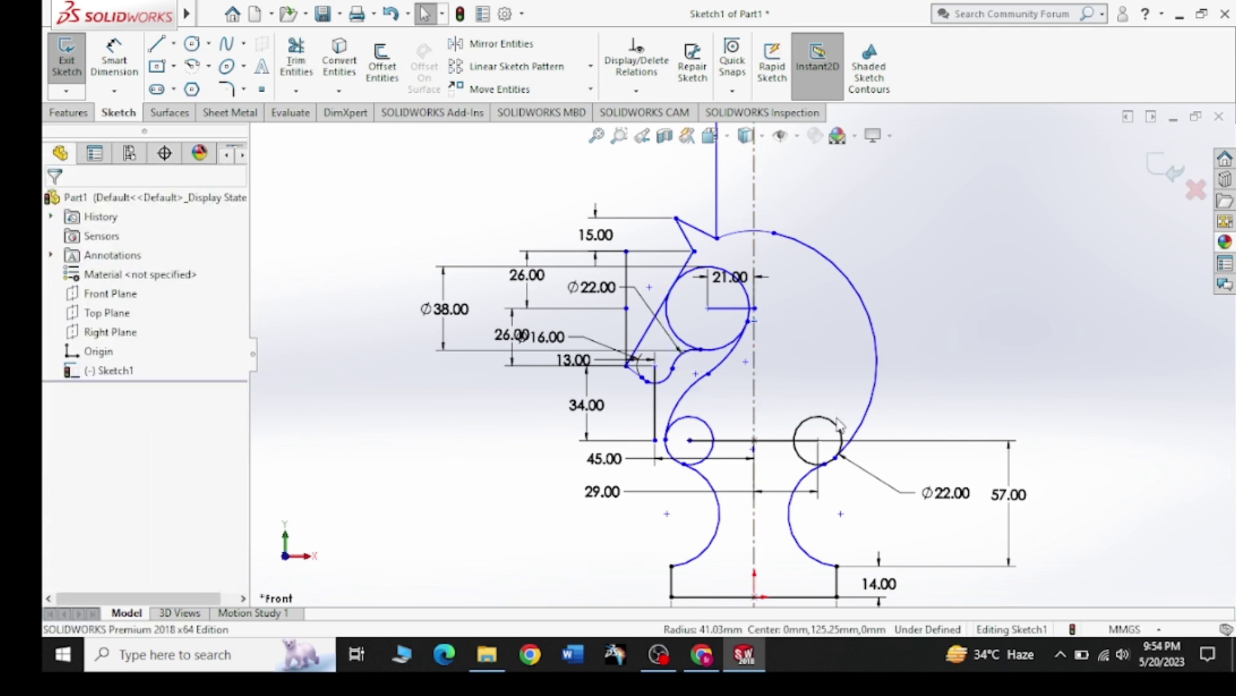
Step: Trim the right Ø22 circle, then undo to restore it
left_click(296, 61)
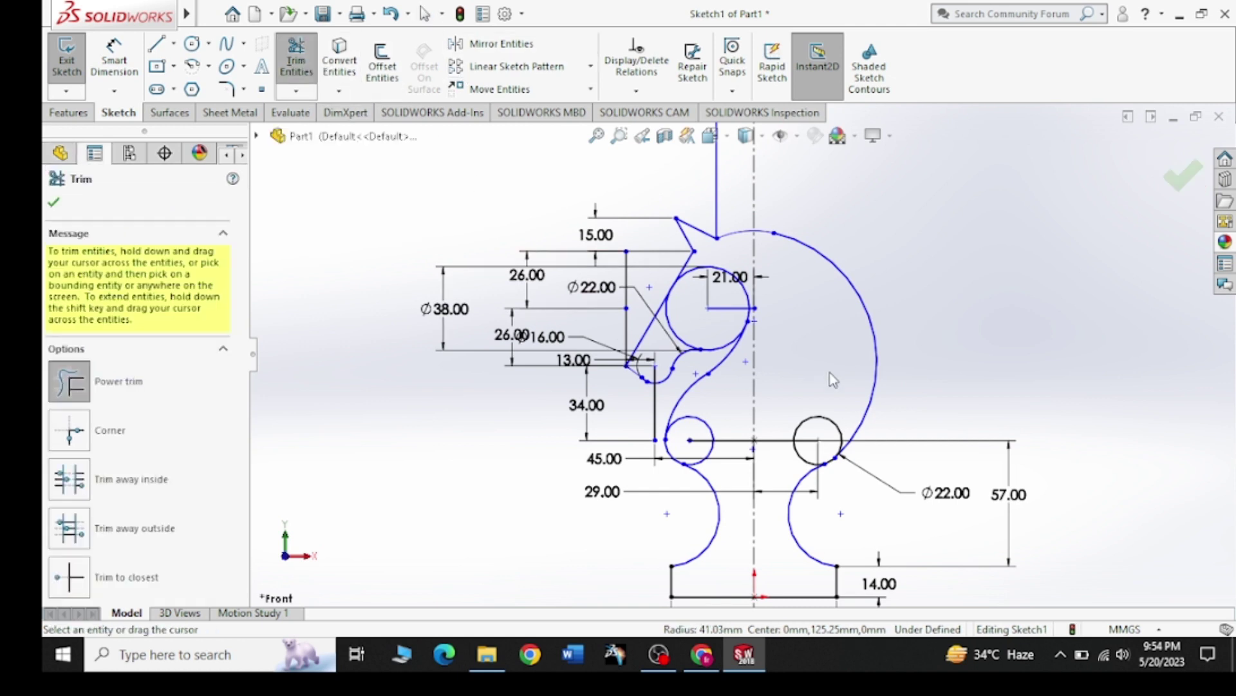
left_click_drag(821, 415, 758, 456)
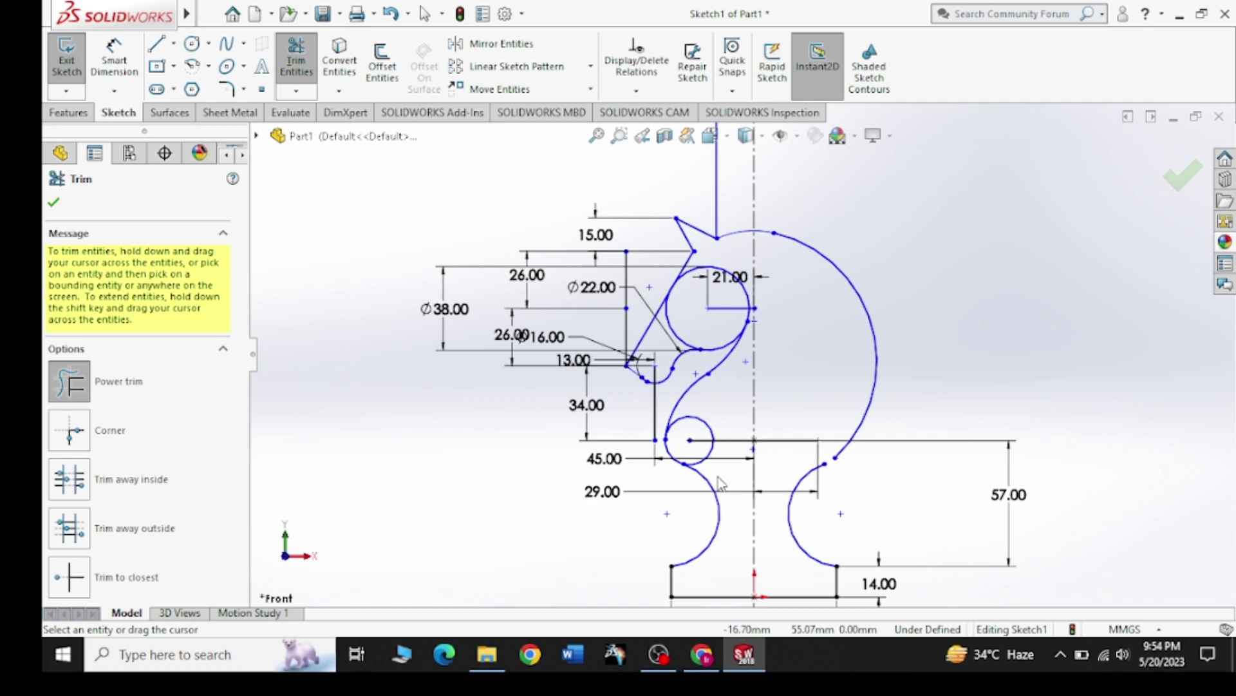
key("Escape")
key("ctrl+z")
Step: Zoom in and drag the back arc's end exactly onto the Ø22 circle
scroll(831, 441, "down", 2)
scroll(760, 445, "down", 3)
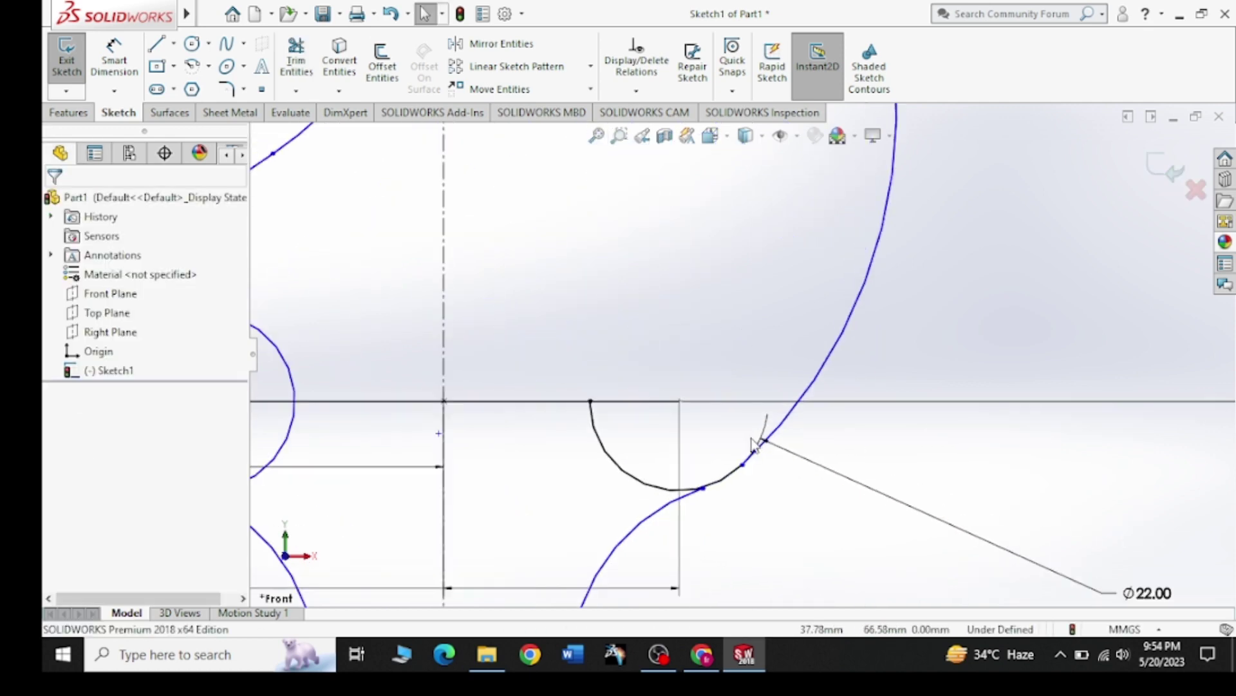
scroll(704, 455, "down", 3)
scroll(704, 455, "down", 2)
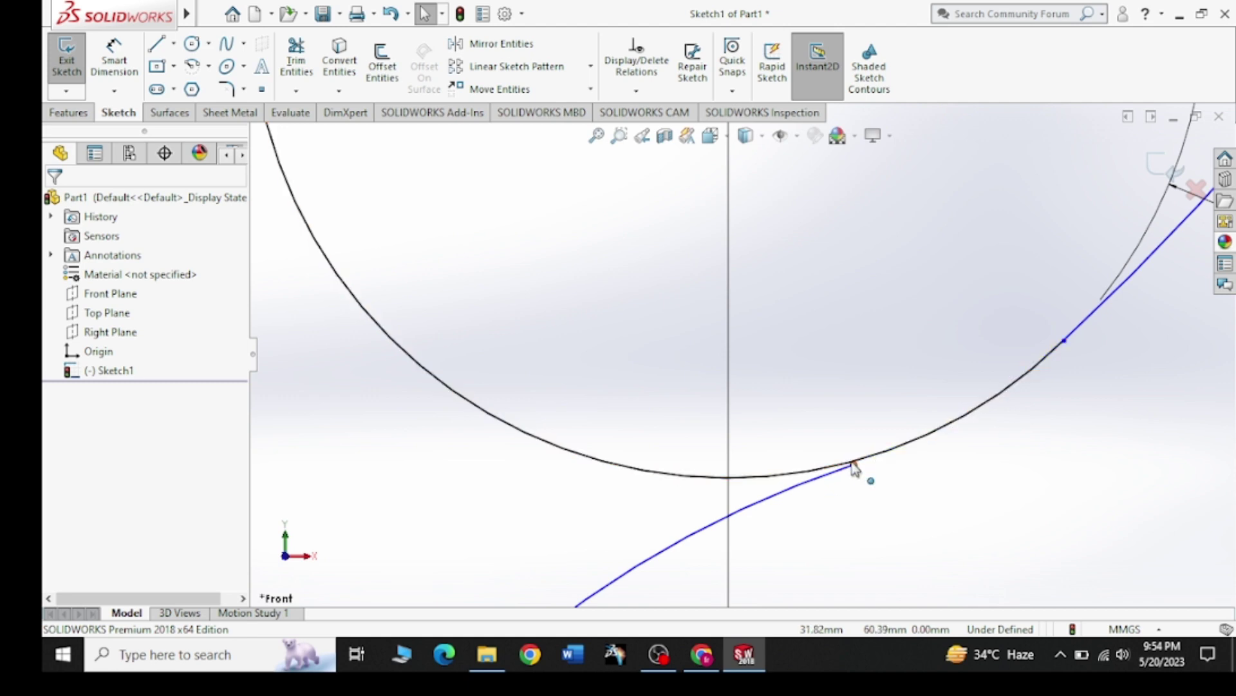
left_click_drag(855, 468, 858, 465)
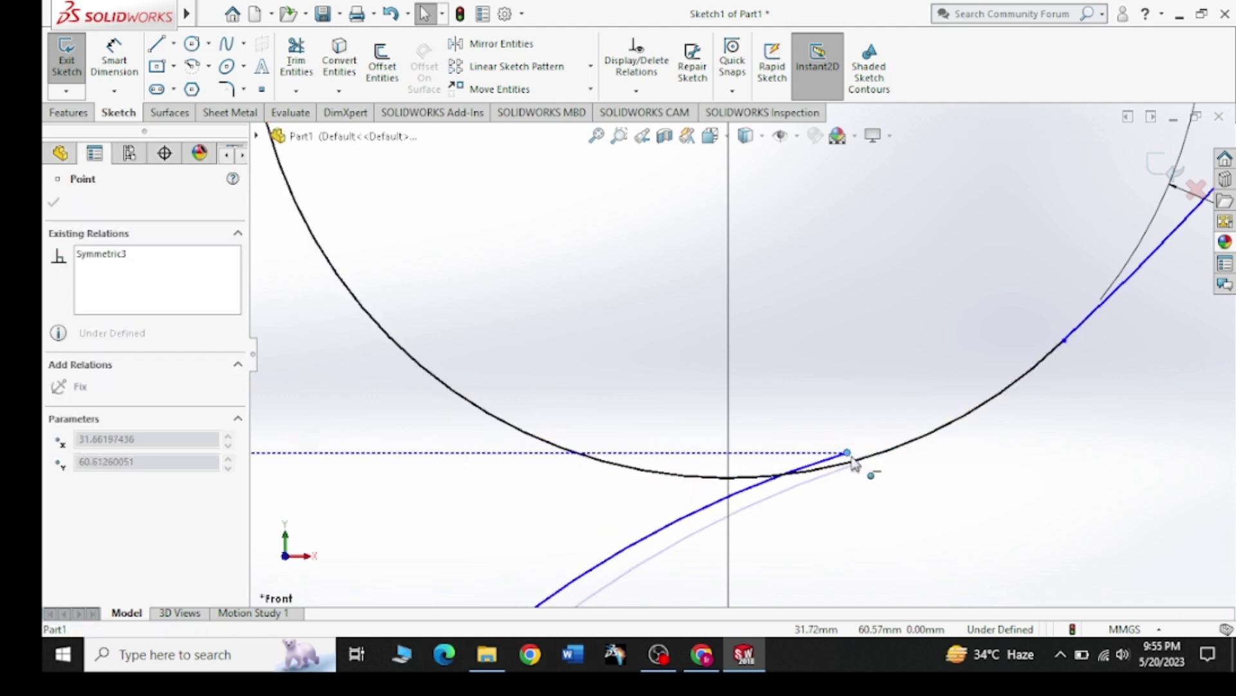
left_click(296, 61)
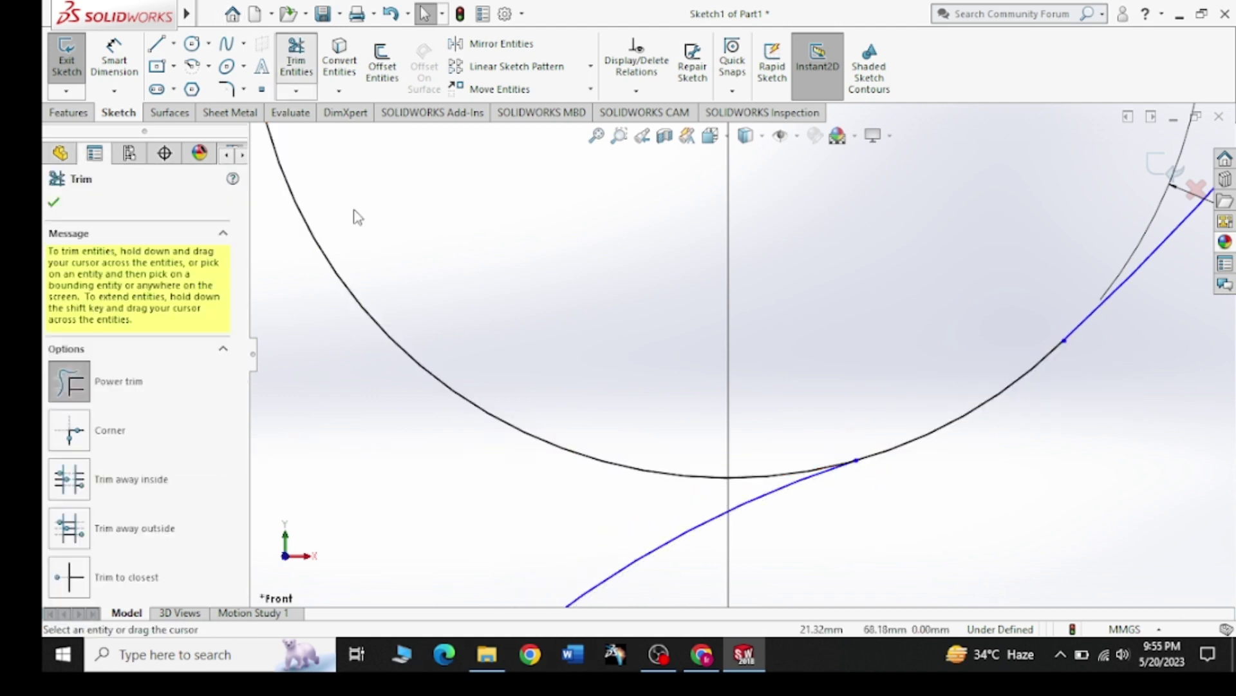
key("Escape")
scroll(483, 287, "up", 3)
Step: Hide all dimensions in the sketch
scroll(483, 287, "up", 5)
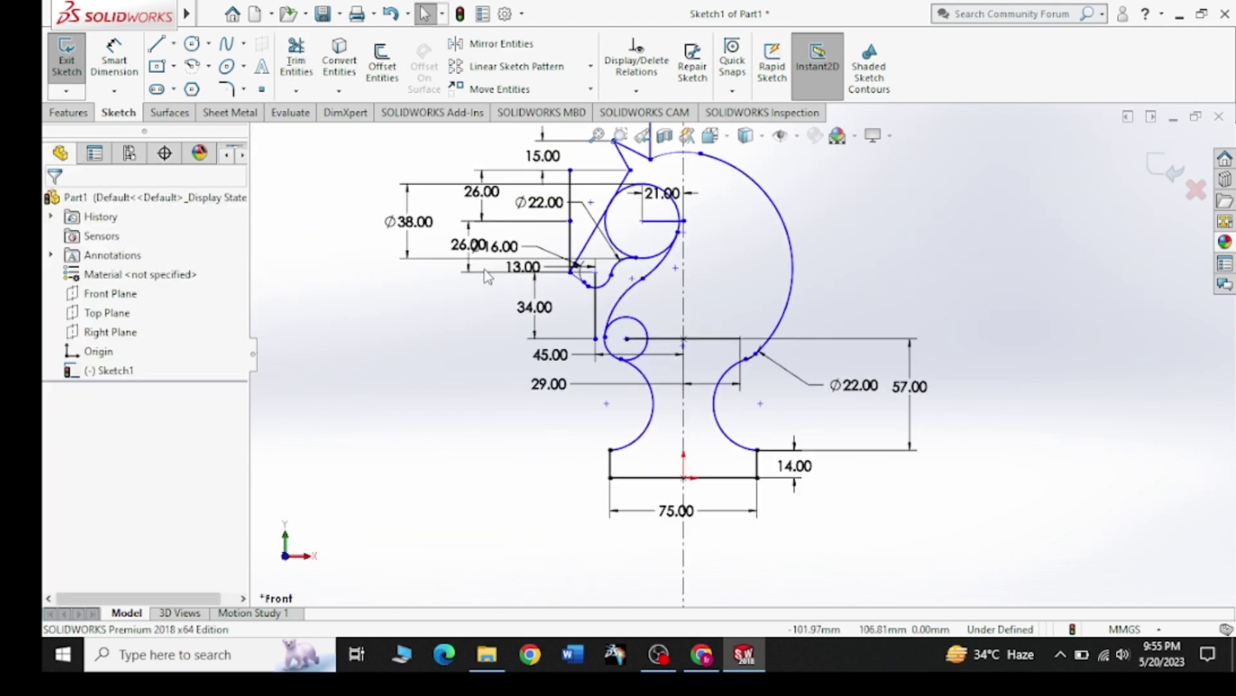
scroll(714, 185, "down", 1)
scroll(720, 187, "down", 1)
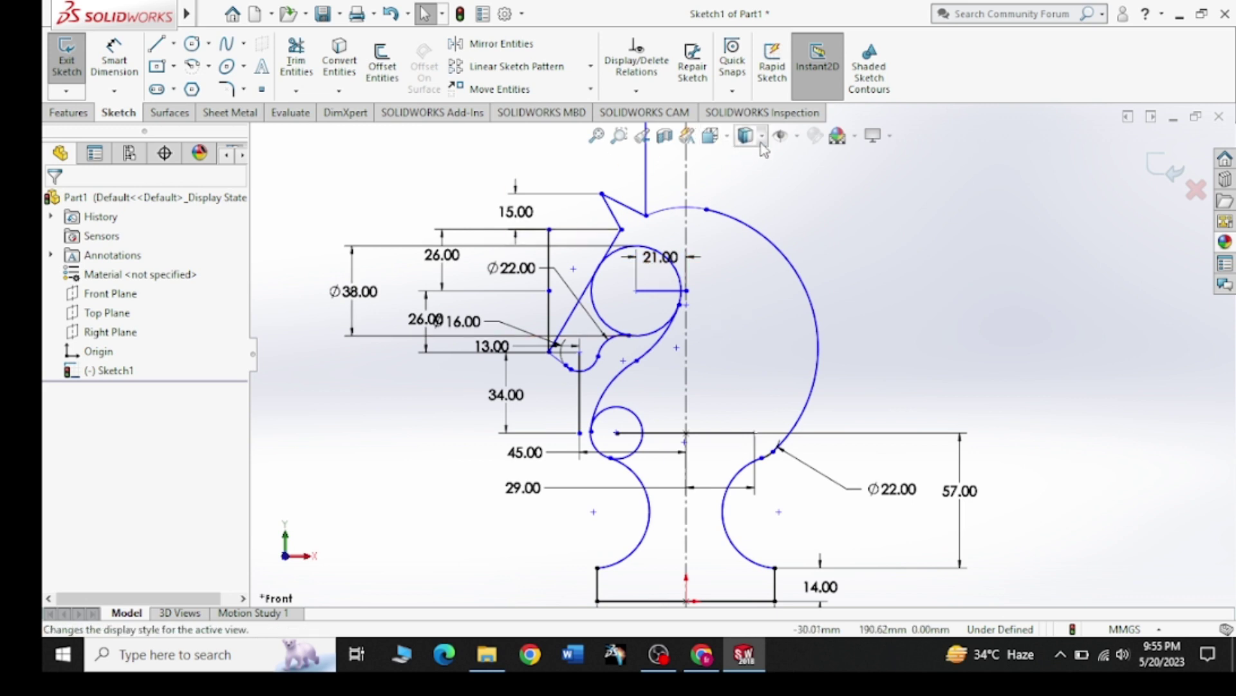
left_click(797, 135)
left_click(782, 306)
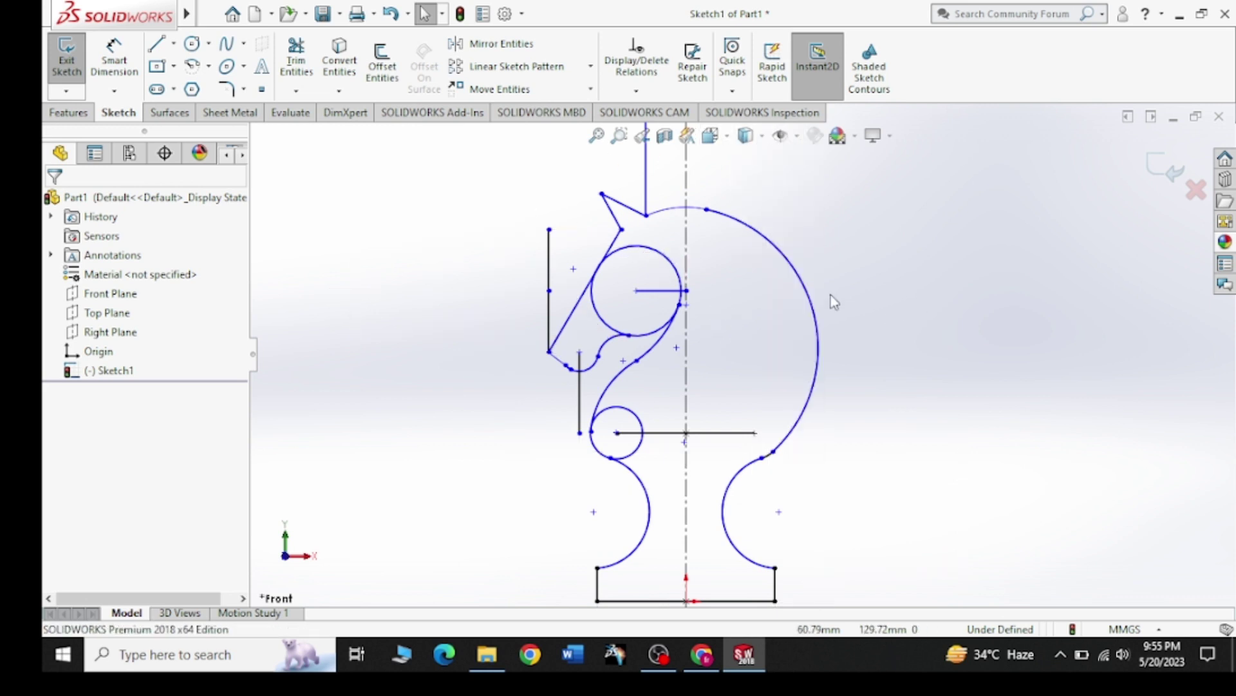
Step: Delete the helper lines and vertical centerline, confirming both prompts
left_click(653, 293)
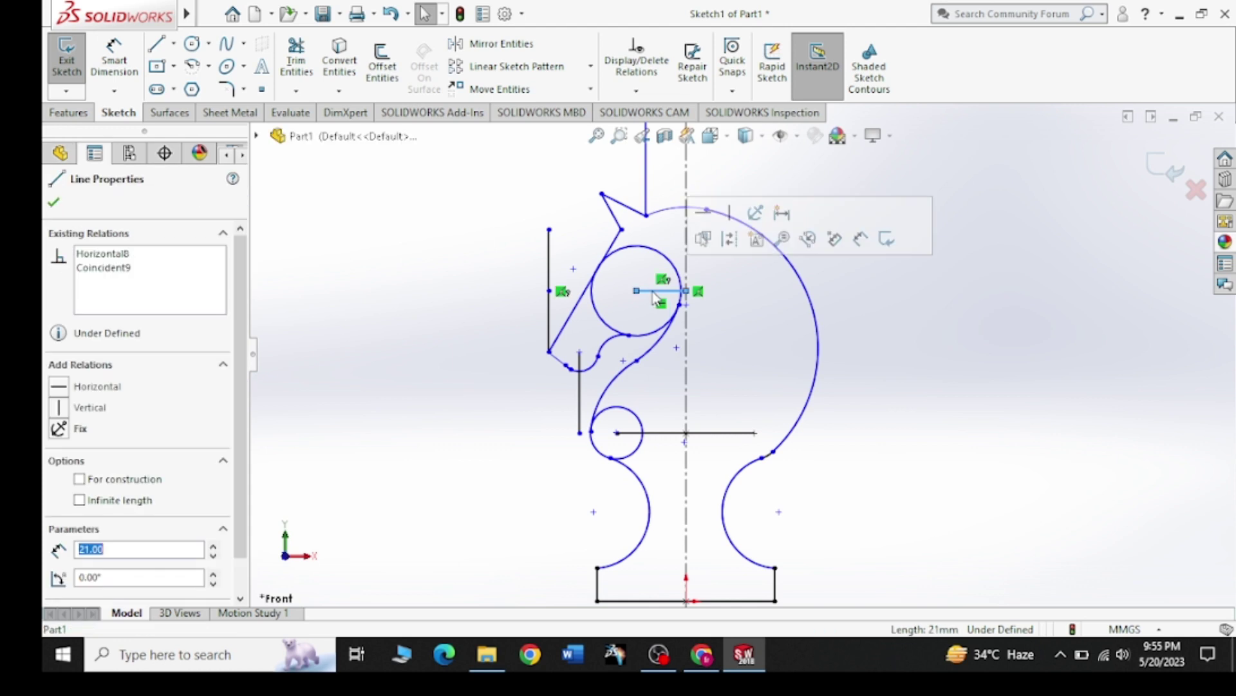
left_click(549, 319, "ctrl")
left_click(549, 257, "ctrl")
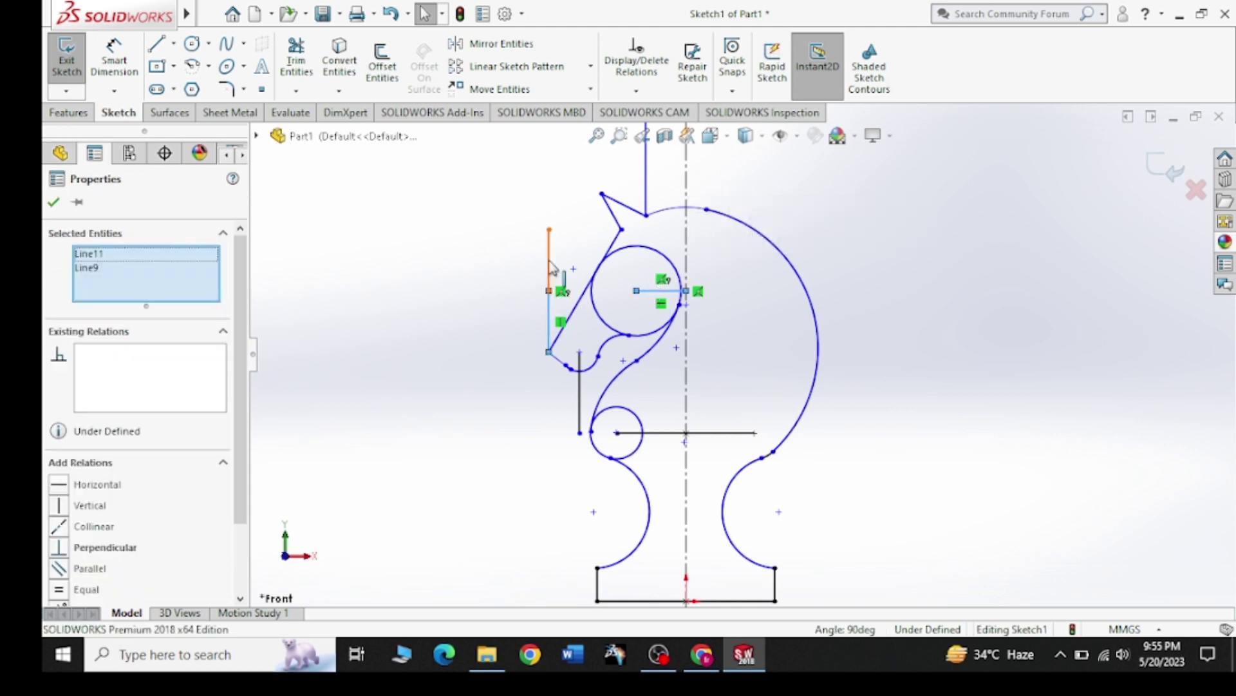
left_click(581, 416, "ctrl")
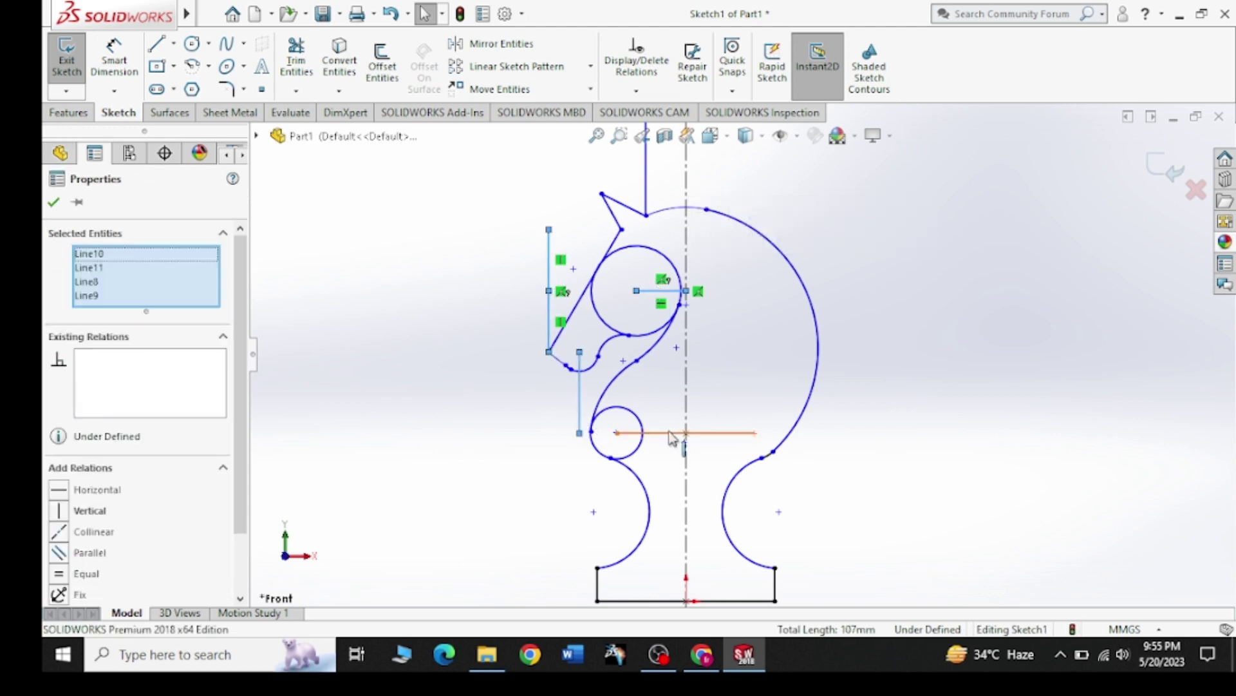
left_click(683, 433, "ctrl")
left_click(687, 399, "ctrl")
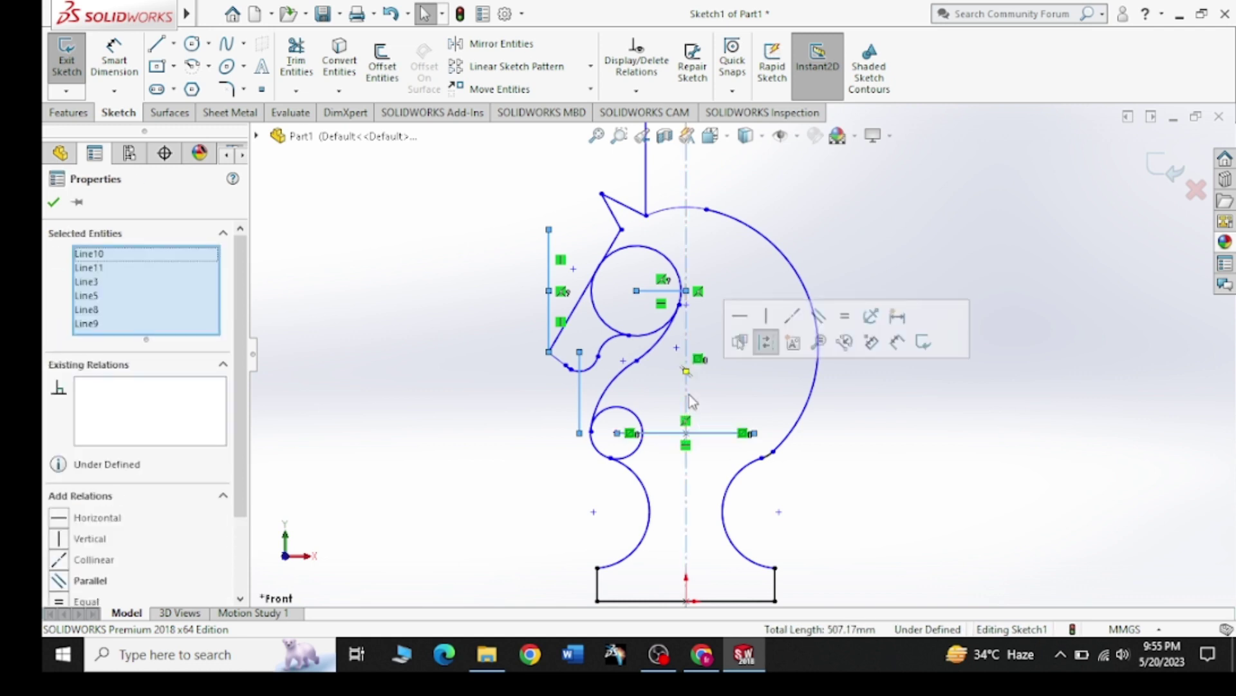
key("Delete")
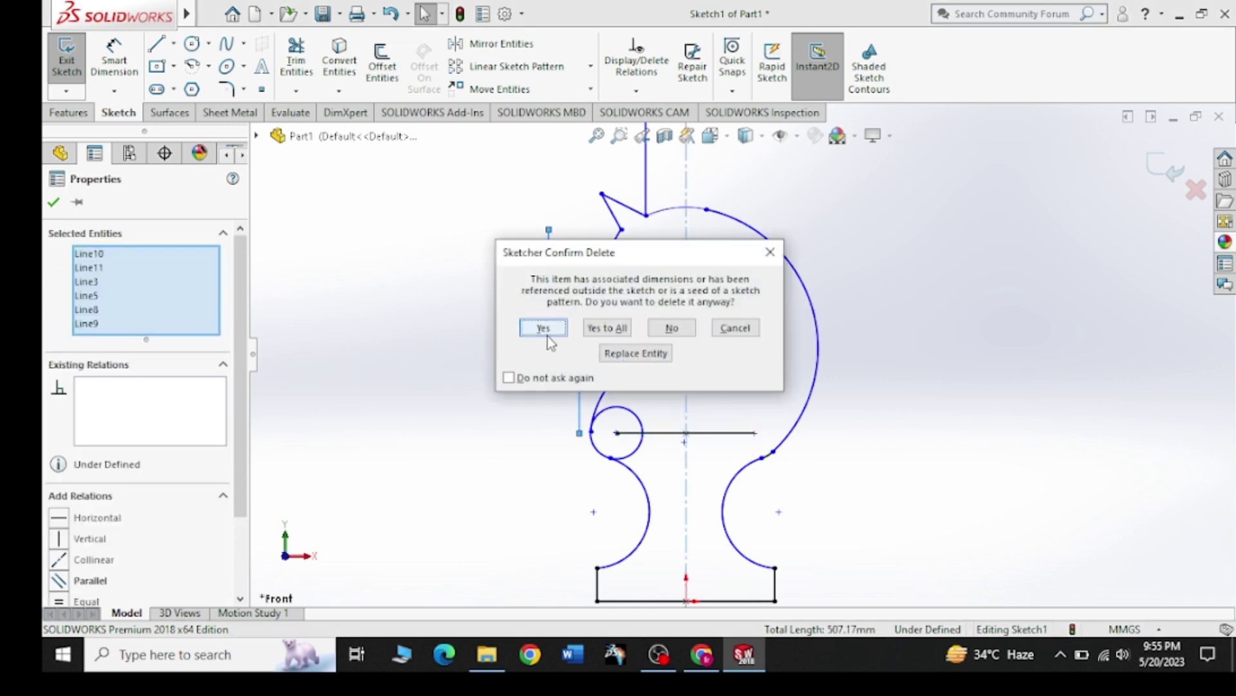
left_click(543, 332)
left_click(543, 332)
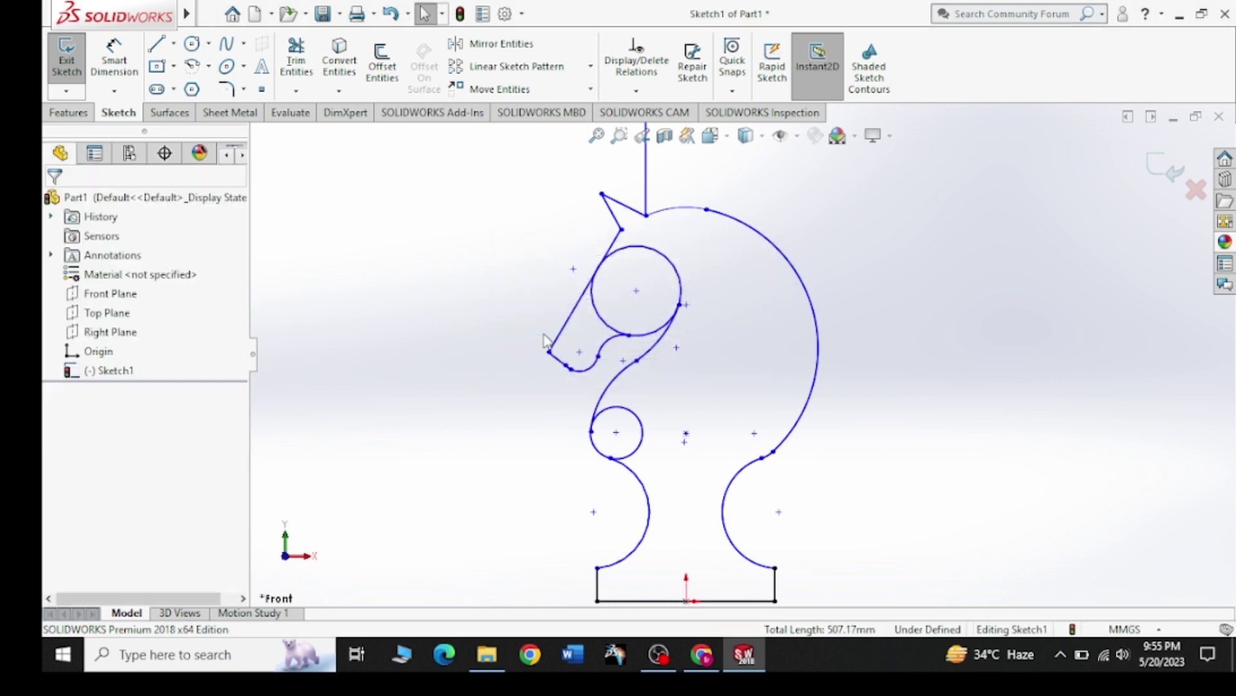
Step: Delete the vertical line above the head, zoom out, and bring up the Pinterest reference
left_click(647, 179)
key("Delete")
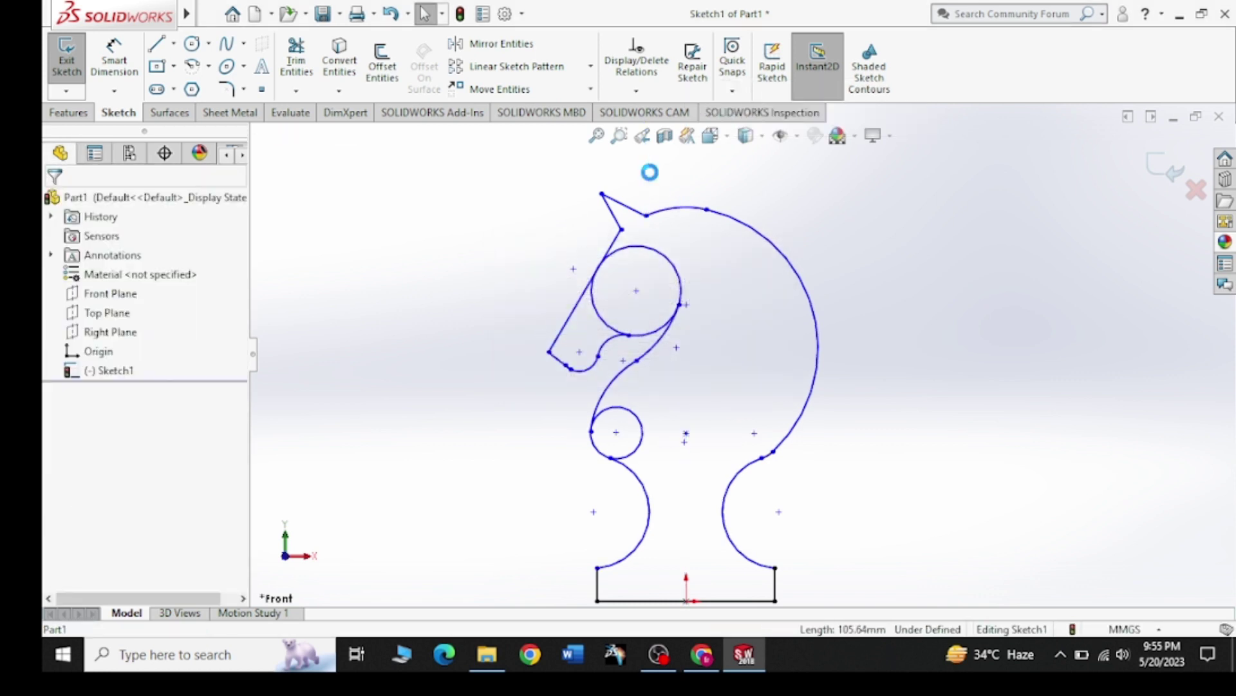
scroll(731, 373, "up", 1)
scroll(731, 373, "up", 1)
scroll(728, 374, "up", 1)
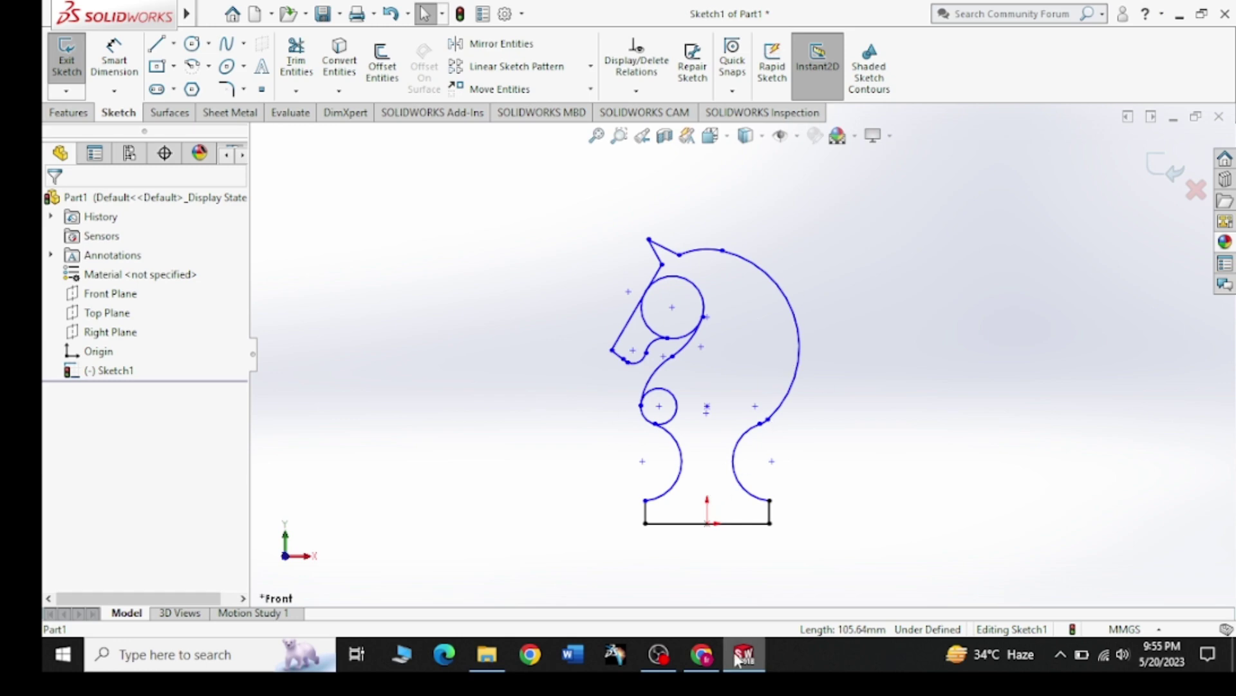
left_click(702, 655)
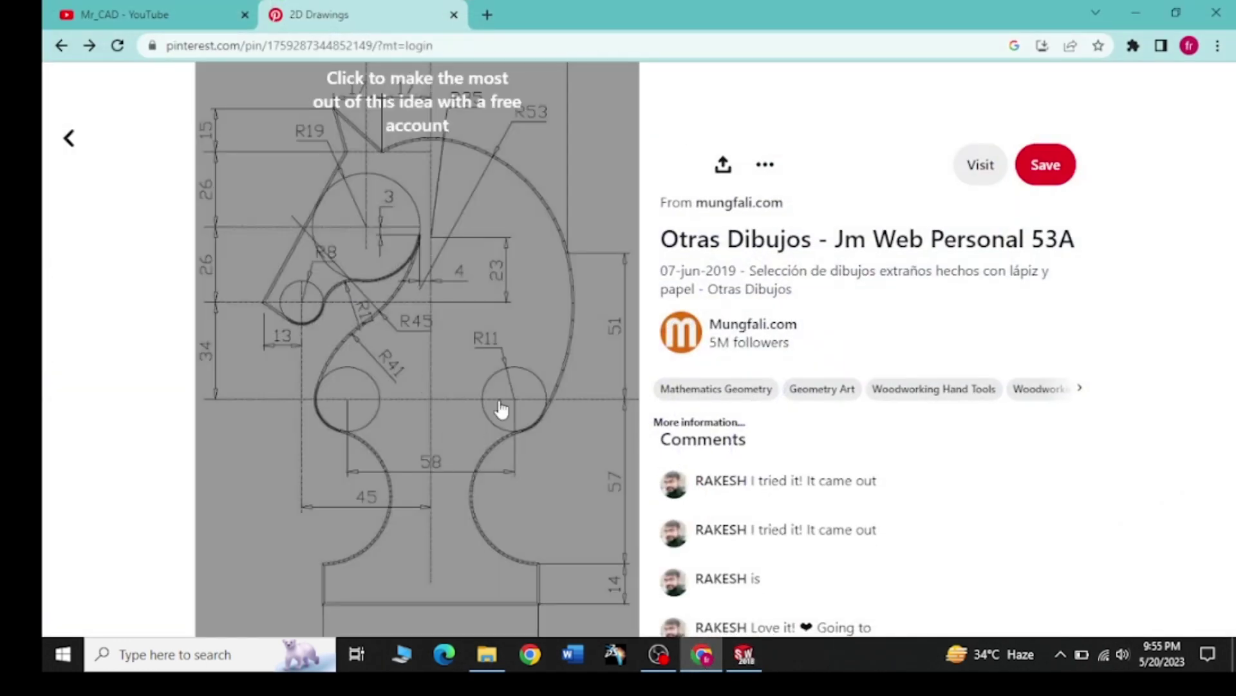